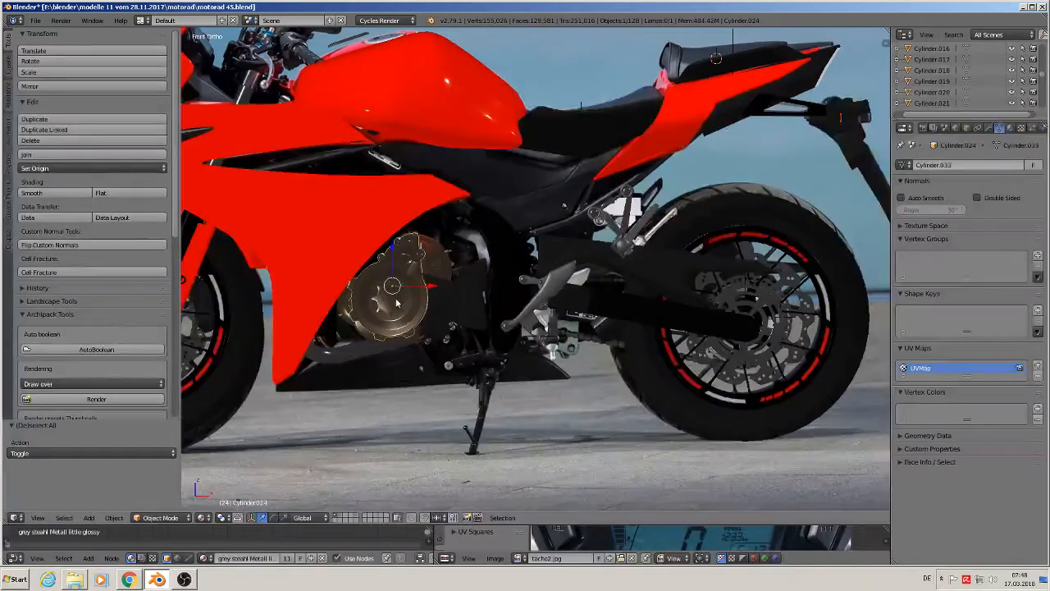
Move the round bronze engine cover (Cylinder.024) to layer 5
key(shift+z)
middle_drag(426, 285, 356, 360)
scroll(361, 354, up, 2)
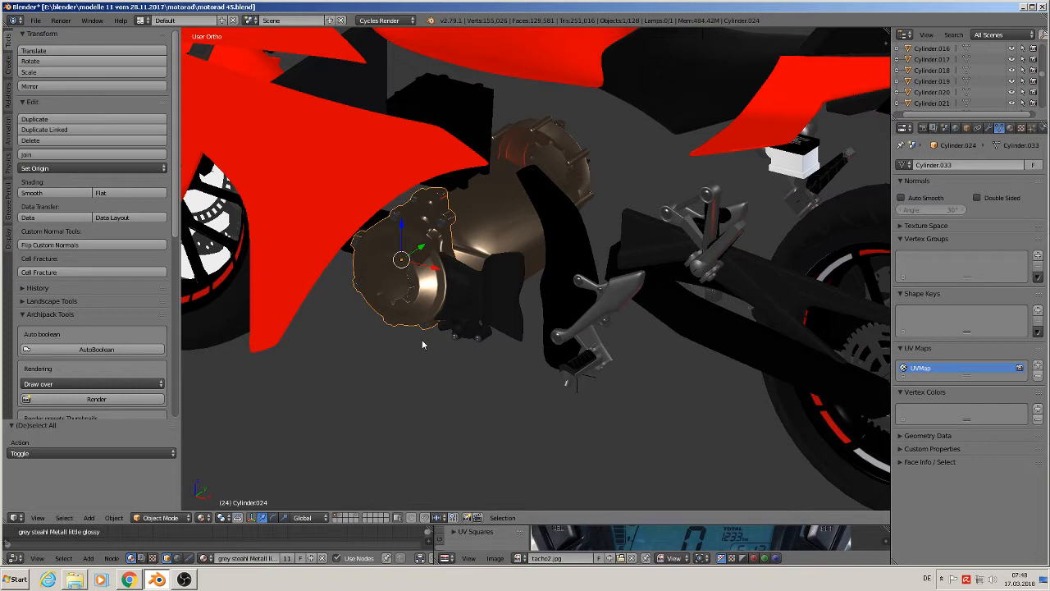
key(m)
click(502, 336)
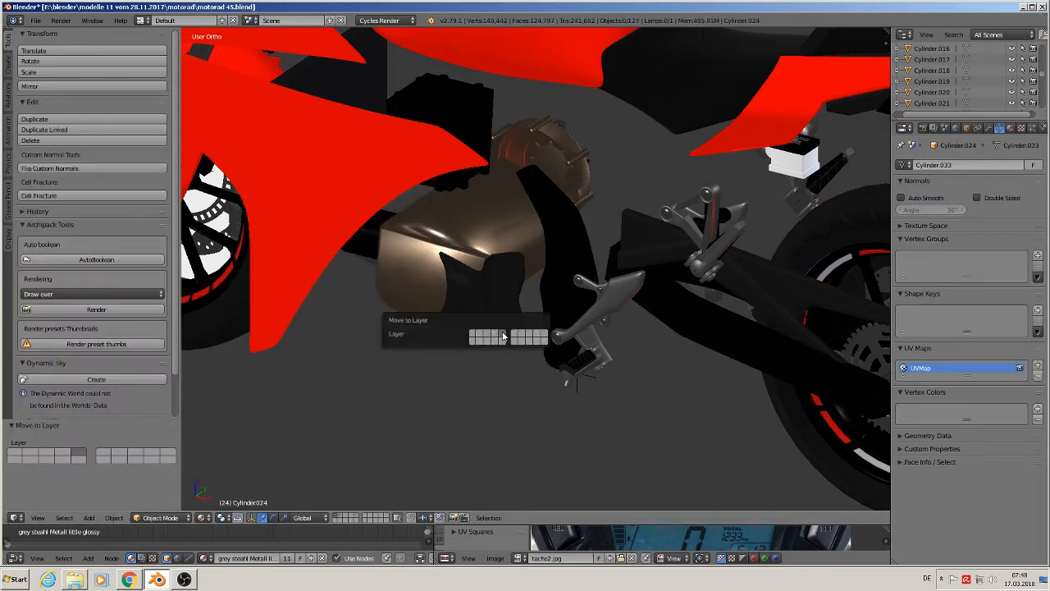
Start the Screencast Keys display in the 3D view
key(n)
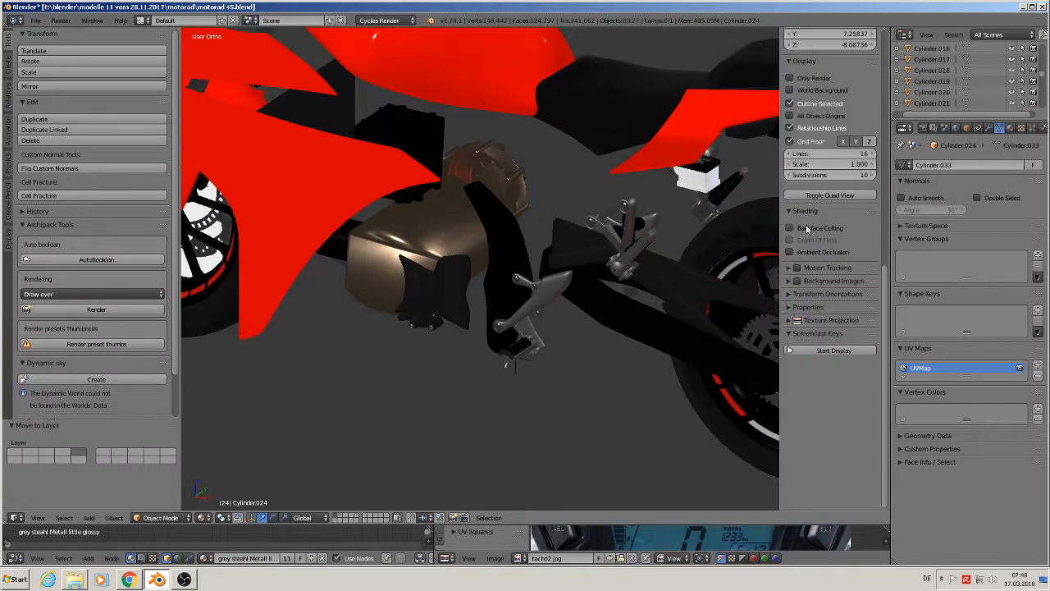
click(823, 353)
key(n)
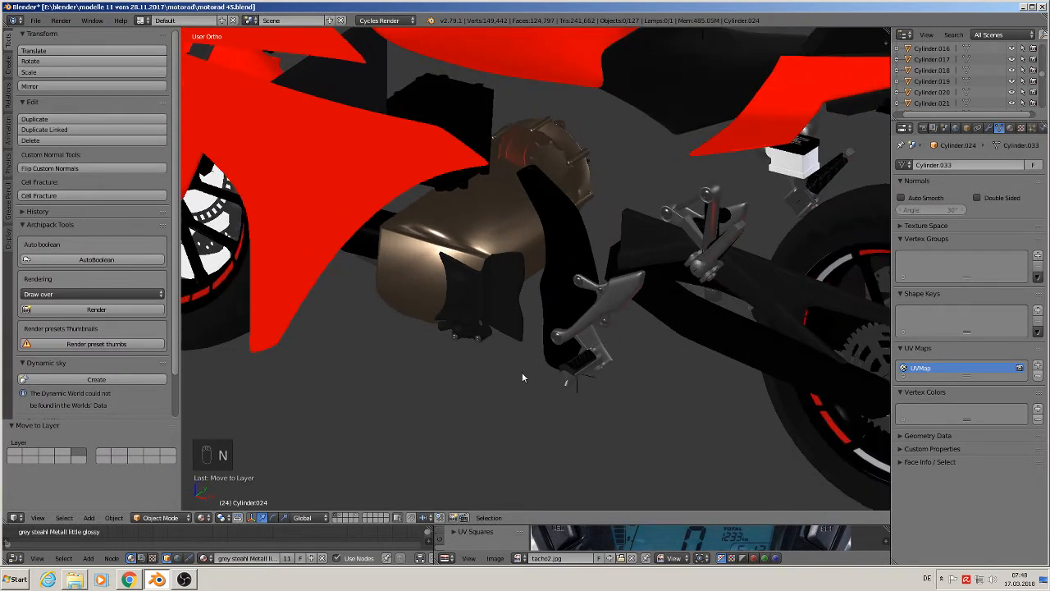
On layer 5, reset the 3D cursor to the world origin and clear the engine cover's location
click(356, 518)
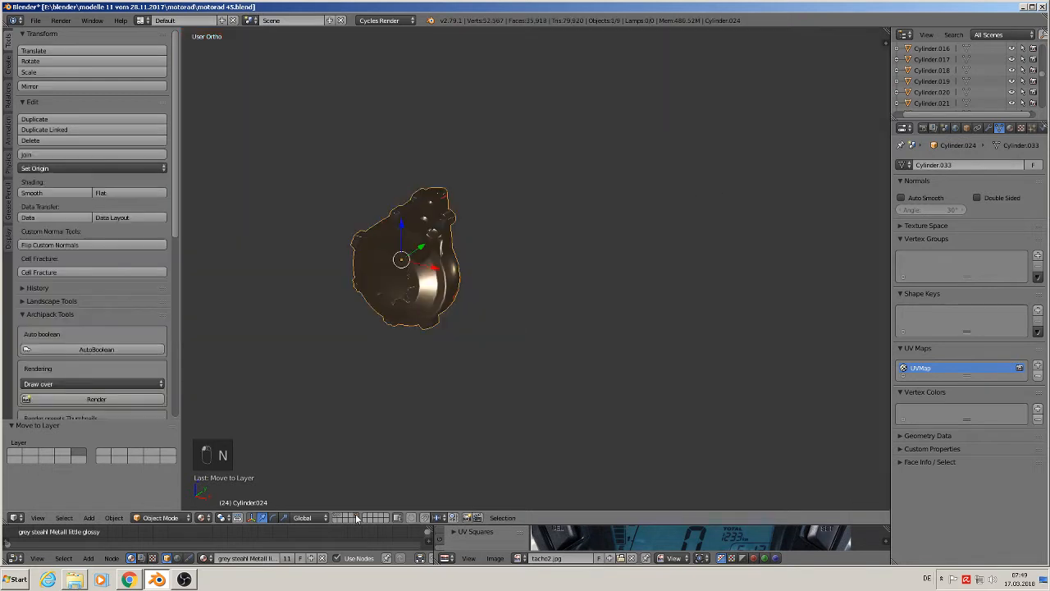
scroll(368, 351, down, 5)
key(KP_1)
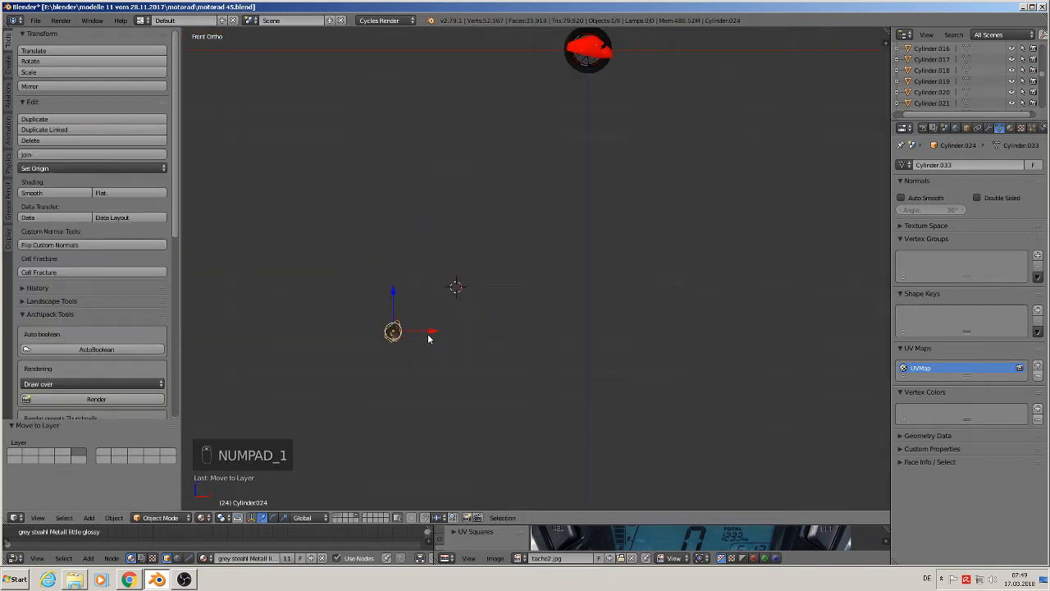
key(shift+c)
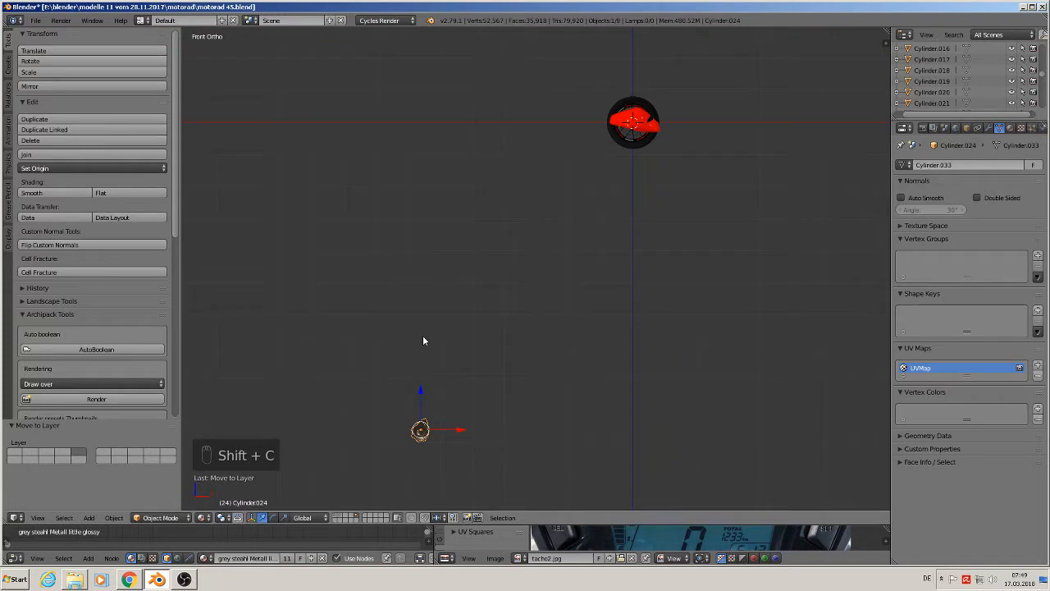
key(alt+g)
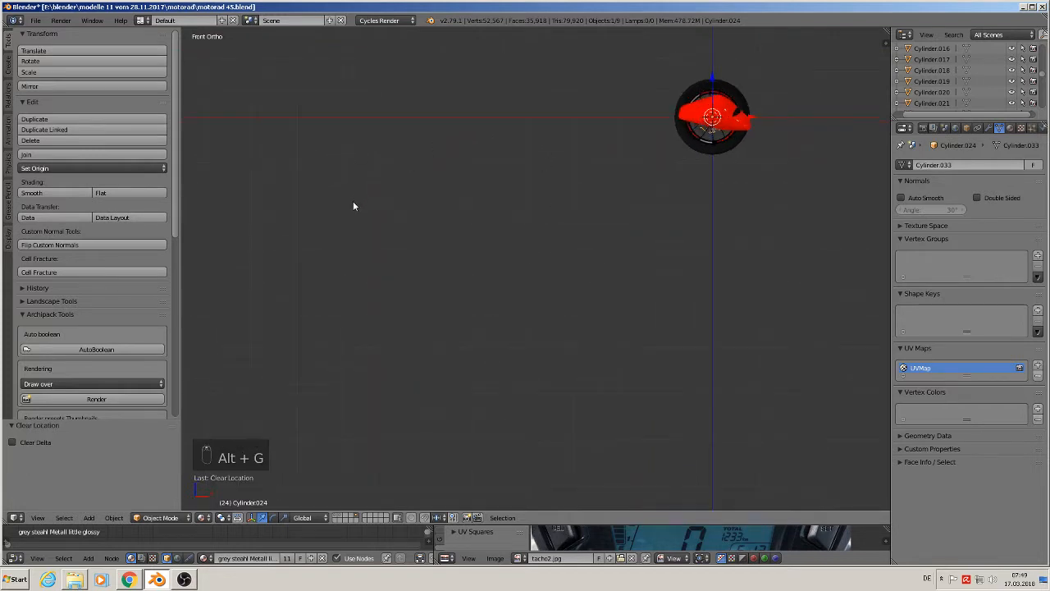
Create a new group from the engine cover and name it motor1
key(ctrl+g)
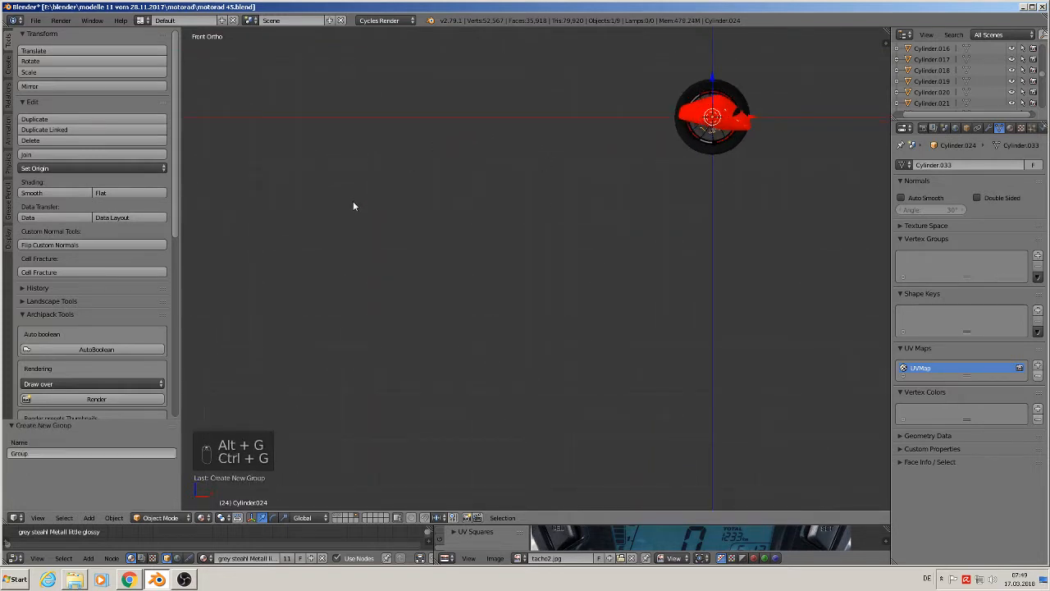
click(52, 453)
text(moto)
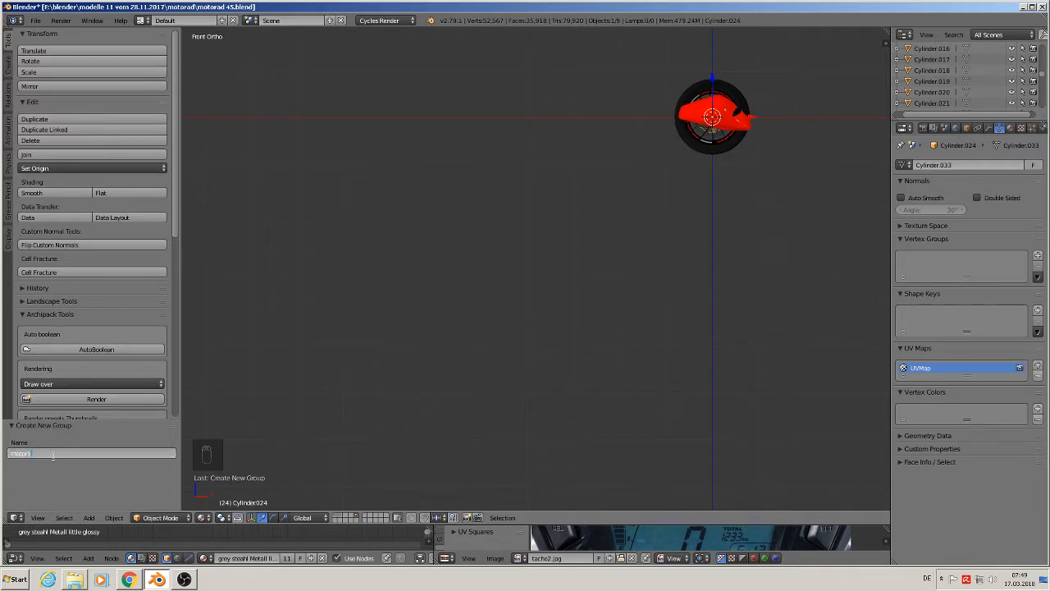
text(r1)
key(Return)
Return to layer 1 and add a motor1 group instance at the engine cover's place on the bike in front view
click(337, 516)
scroll(462, 401, down, 5)
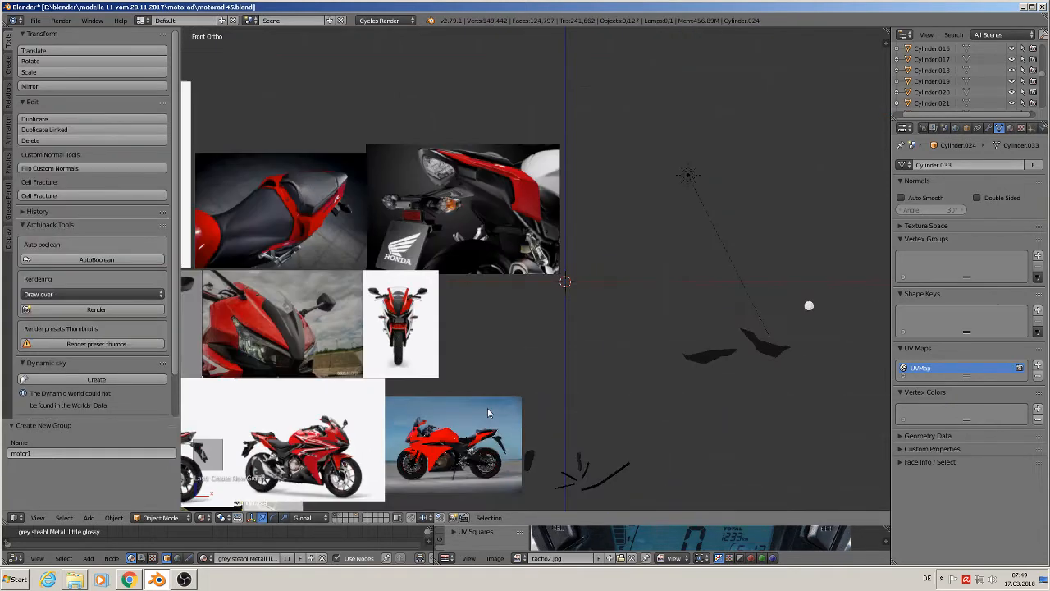
shift+middle_drag(488, 409, 606, 153)
scroll(581, 189, up, 8)
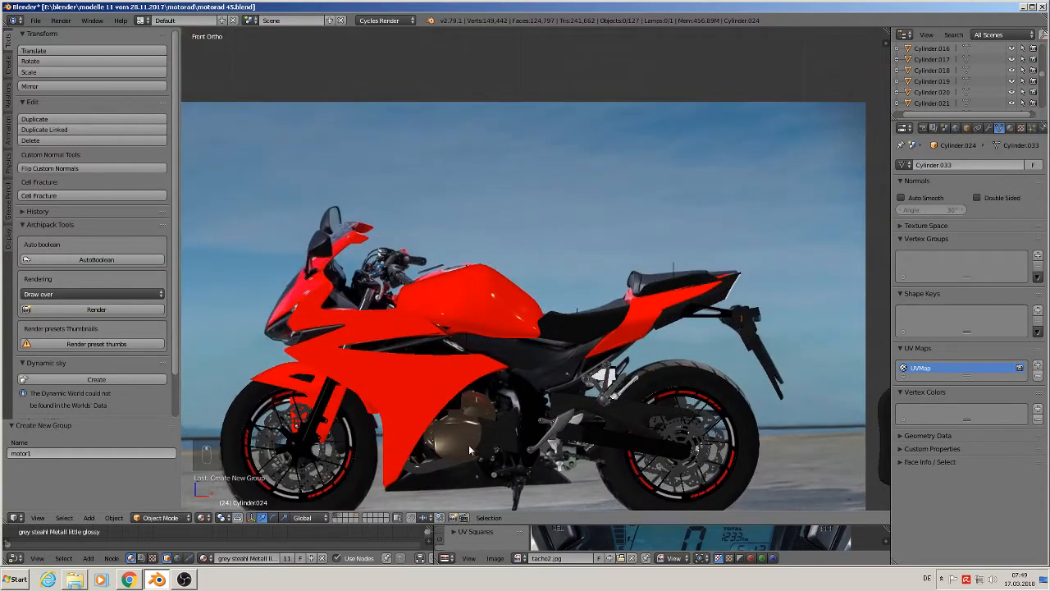
click(89, 517)
mouse_move(117, 353)
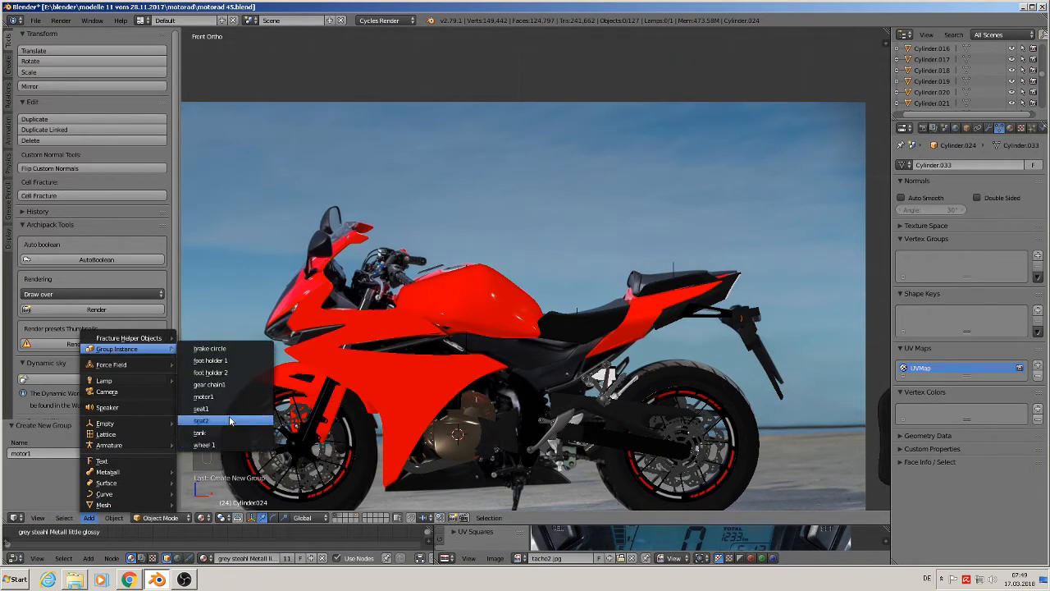
click(258, 398)
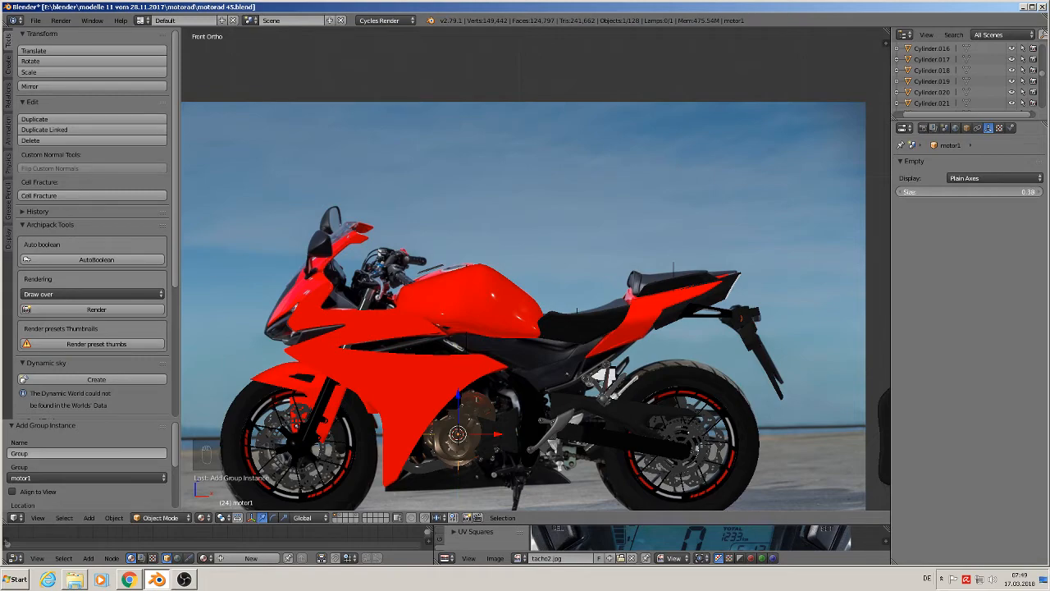
Shrink the motor1 empty's display size to 0.32 and move the instance by -0.212 along Y
drag(989, 192, 985, 192)
middle_drag(549, 384, 490, 424)
drag(478, 419, 459, 428)
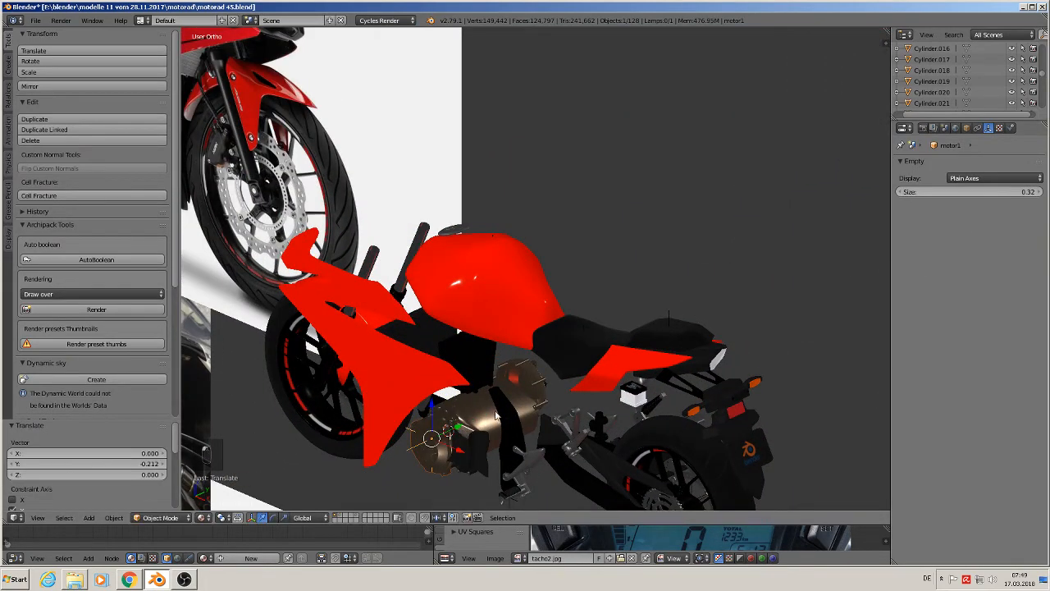
Move the bronze engine block (Cube.034) to layer 5
right_click(494, 410)
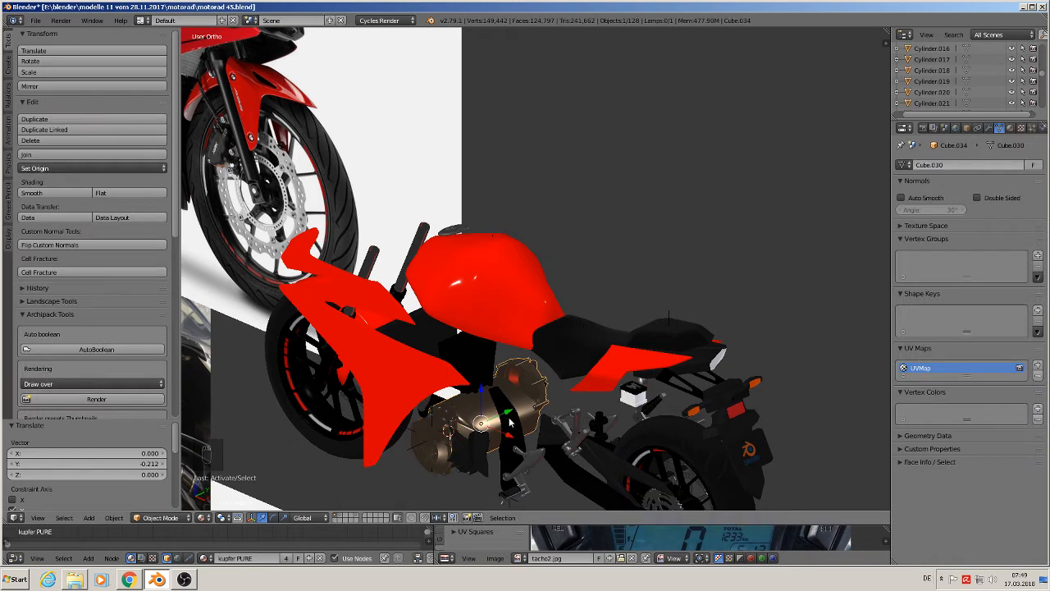
key(m)
click(628, 443)
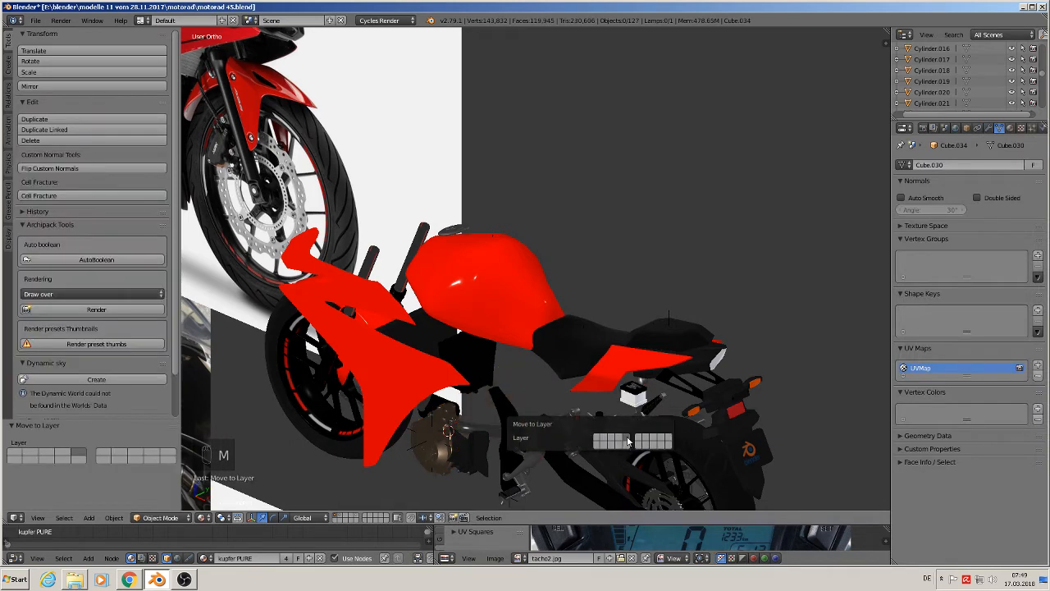
Show layer 5, centre the 3D cursor and clear the engine block's location to put it at the world origin
click(356, 515)
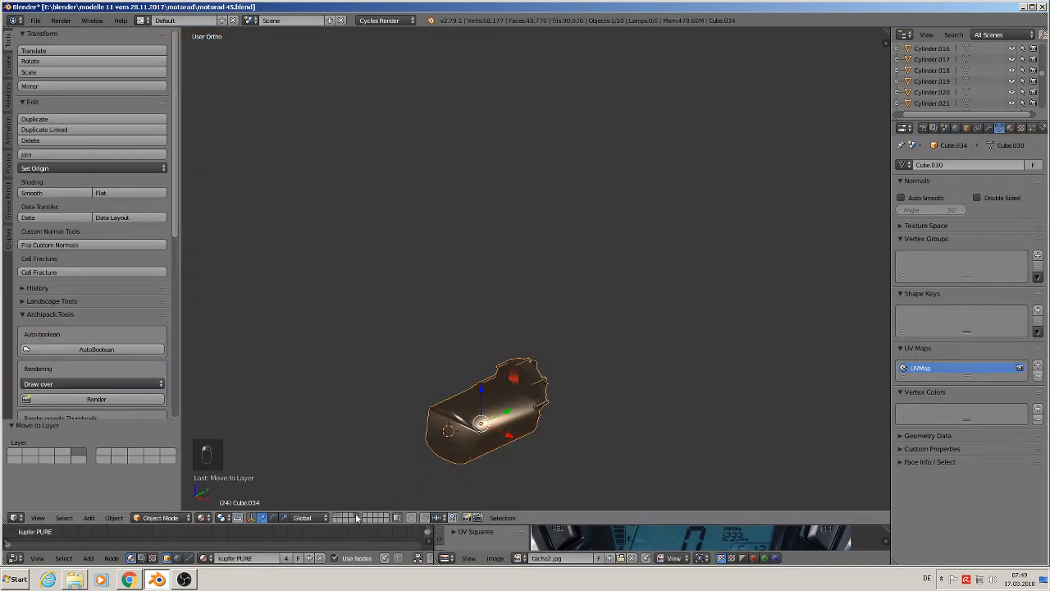
key(KP_1)
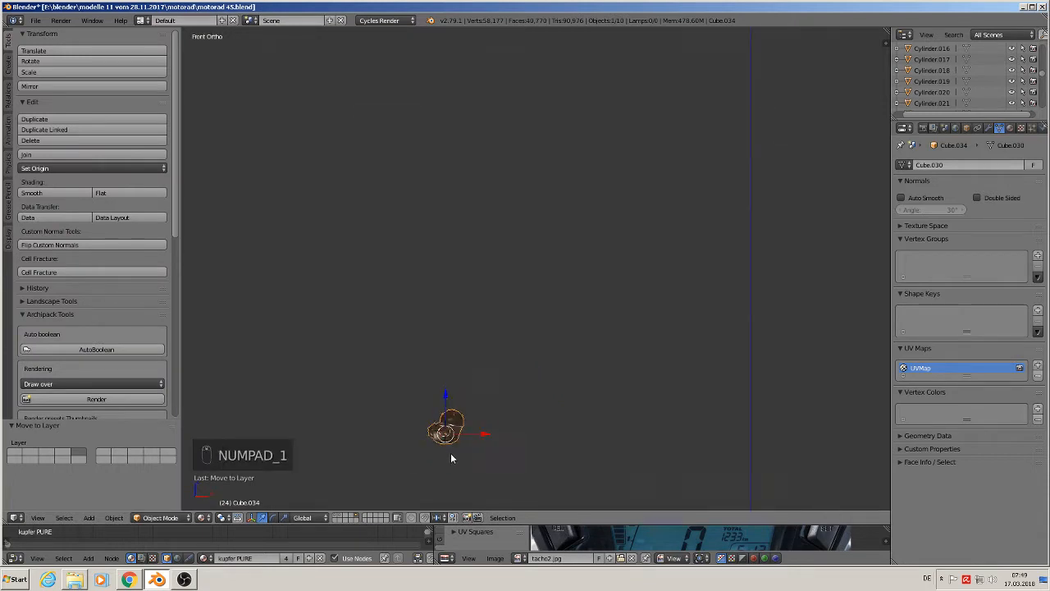
key(shift+c)
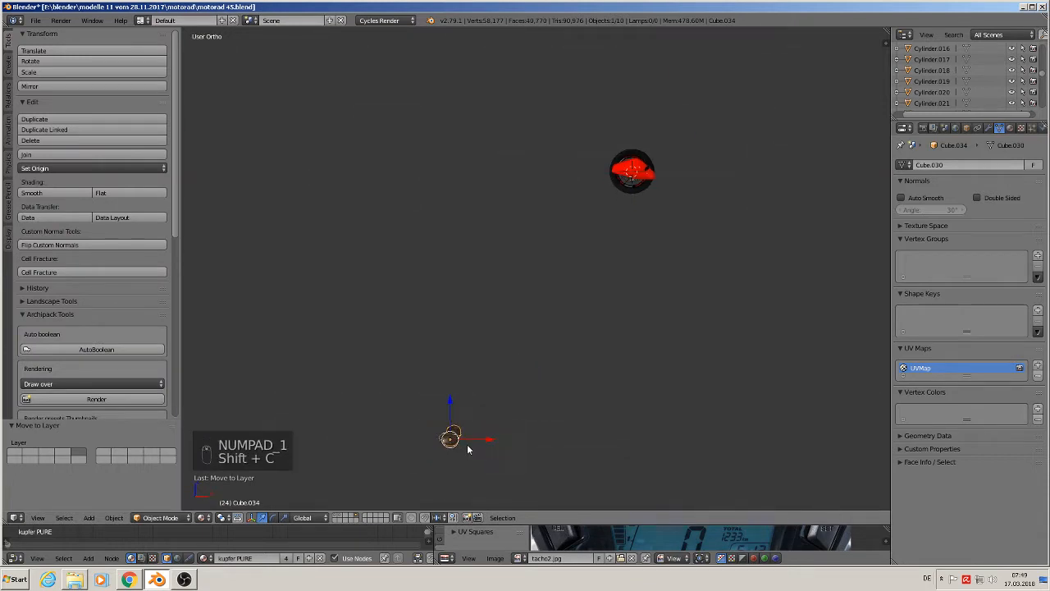
key(alt+g)
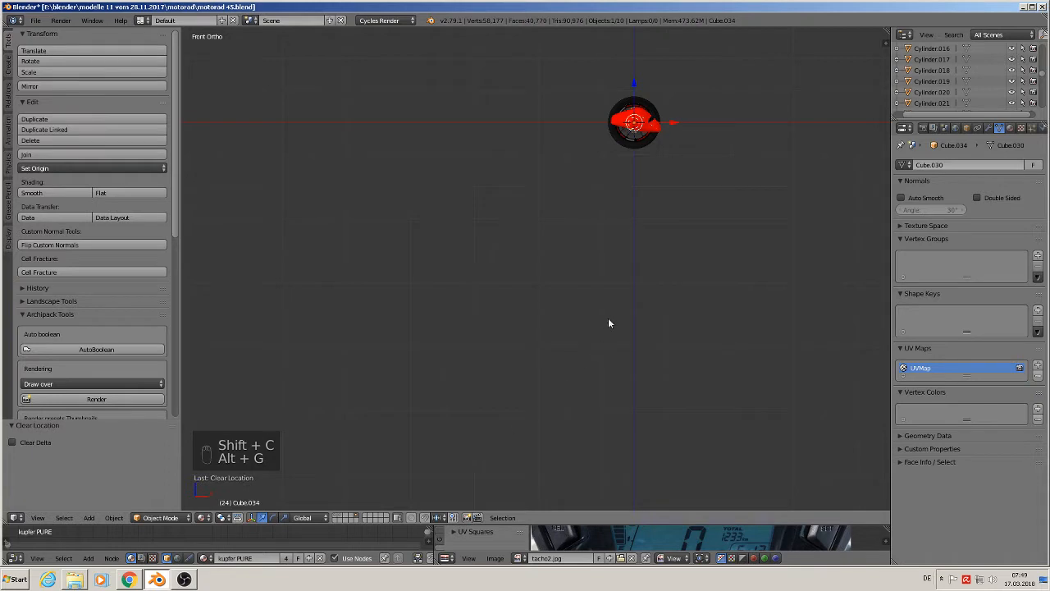
Create a new group from the engine block and name it motor2
key(ctrl+g)
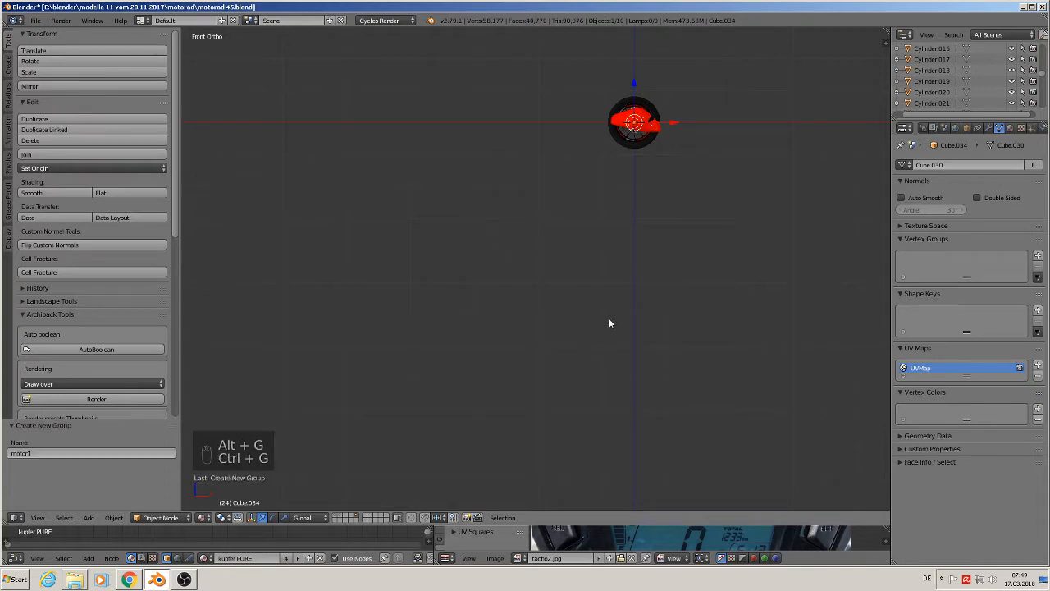
click(68, 452)
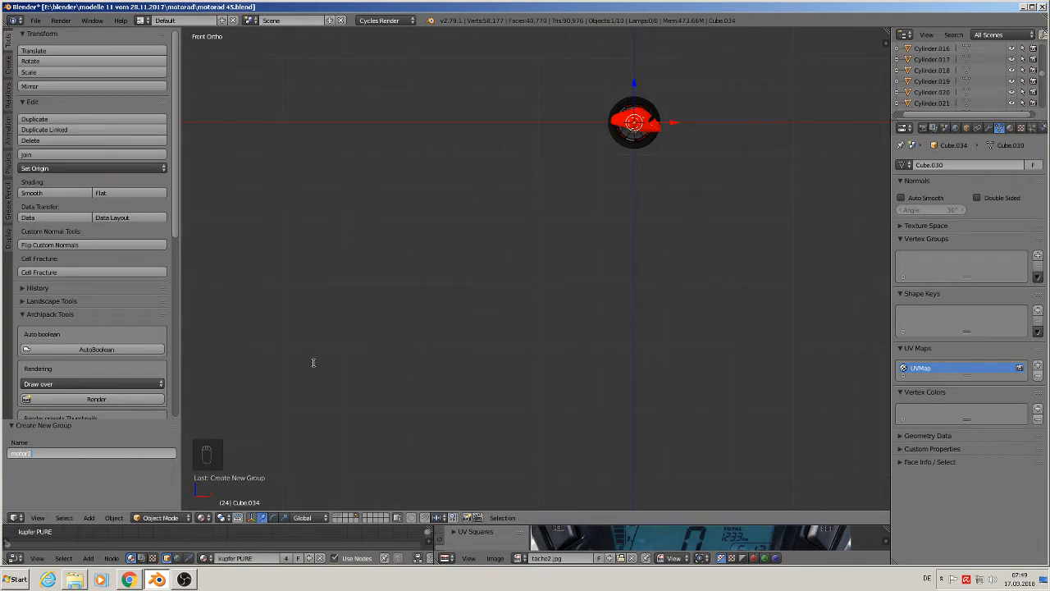
key(Return)
Return to layer 1, set the 3D cursor on the bike's engine in front view and add a motor2 group instance there
click(337, 517)
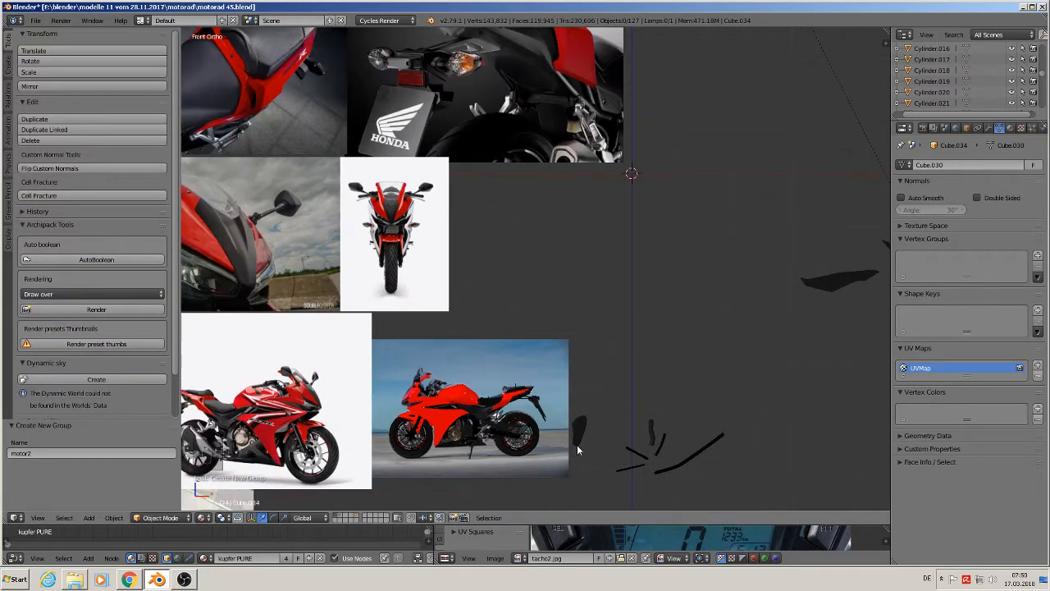
shift+middle_drag(577, 446, 618, 311)
scroll(525, 297, up, 6)
click(436, 288)
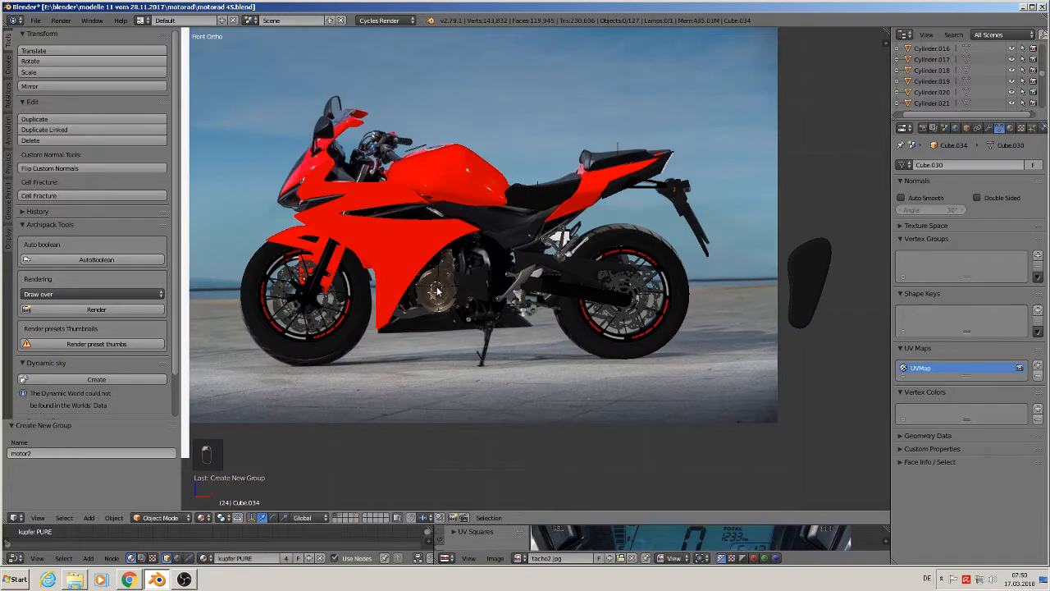
click(89, 517)
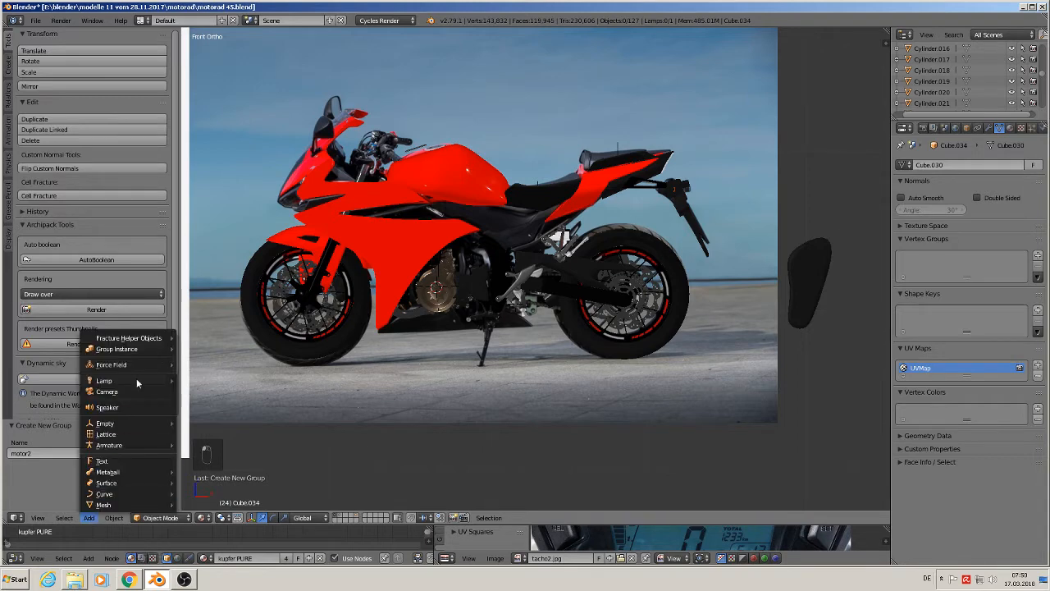
mouse_move(123, 349)
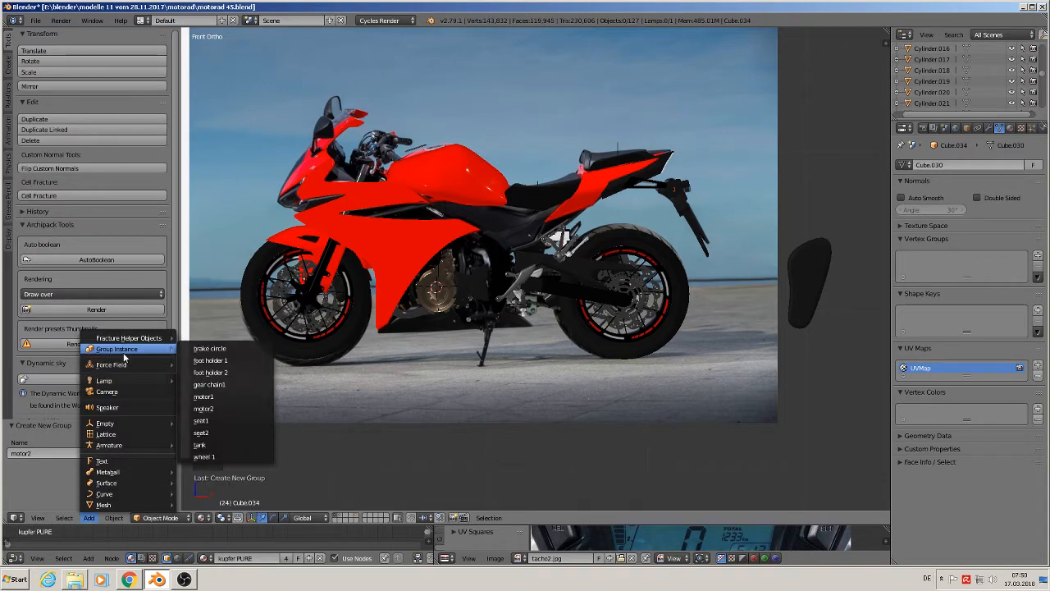
click(229, 409)
Move the motor2 instance 0.578 along Y into the bike frame and reduce its empty's display size to 0.51
middle_drag(558, 391, 454, 385)
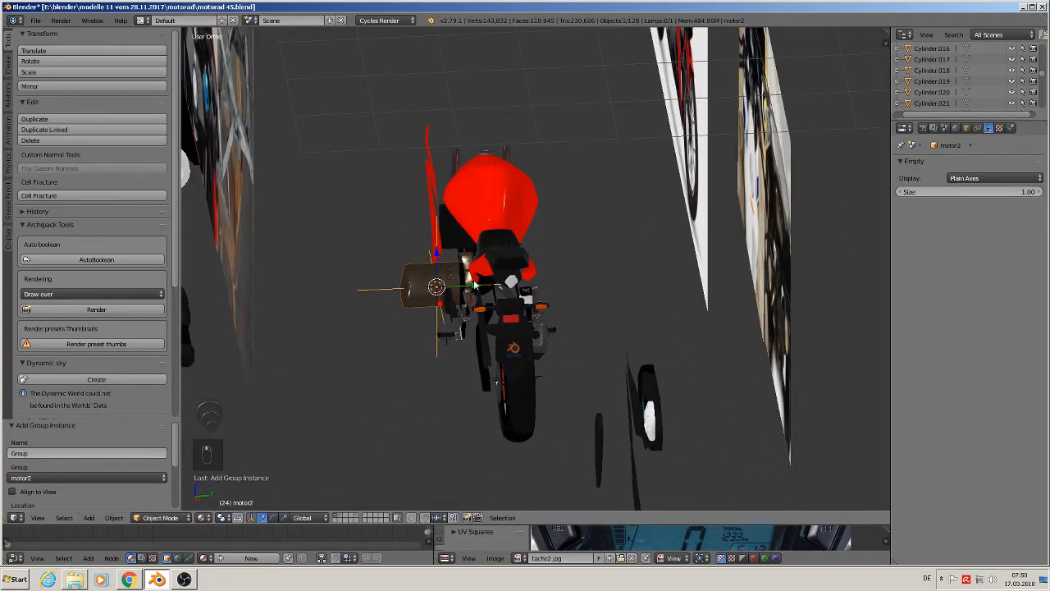
drag(475, 284, 521, 284)
middle_drag(523, 287, 693, 293)
drag(985, 191, 950, 191)
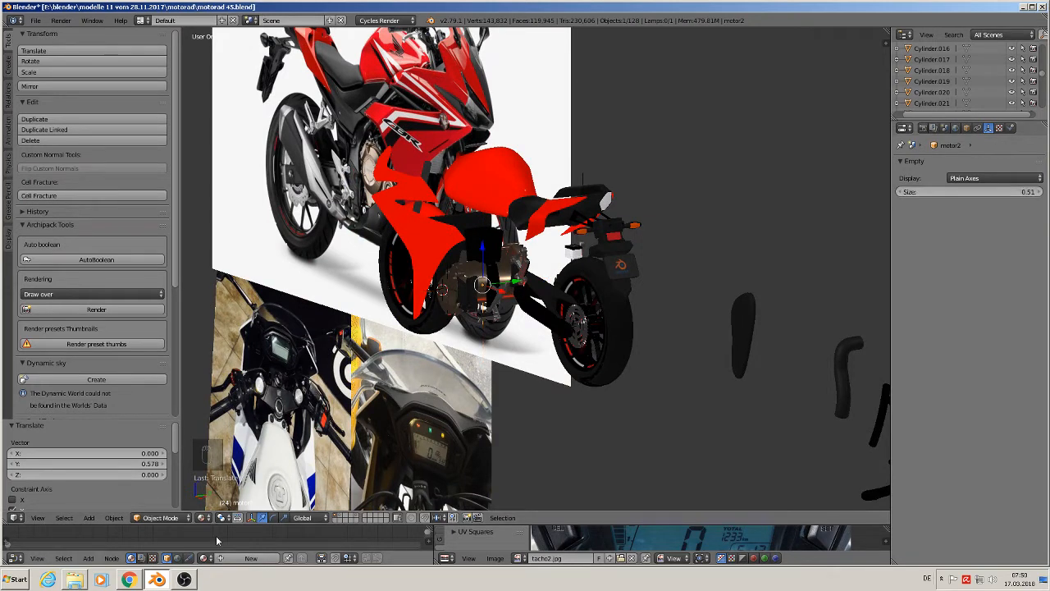
Show layer 5 and select the red body part (Cube.054) in front of the wheel
click(366, 517)
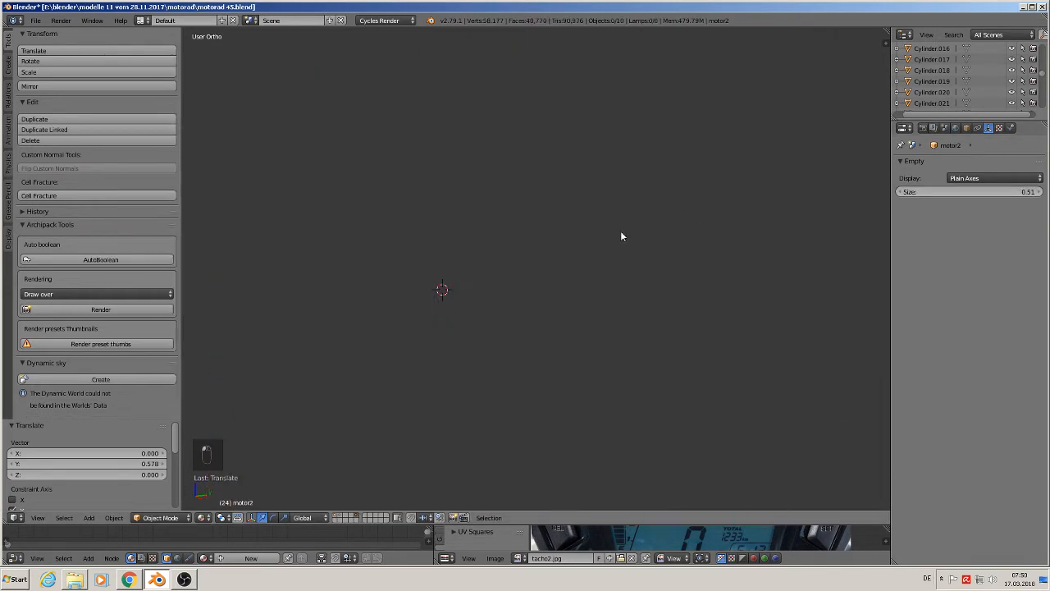
scroll(543, 296, down, 10)
scroll(649, 194, up, 8)
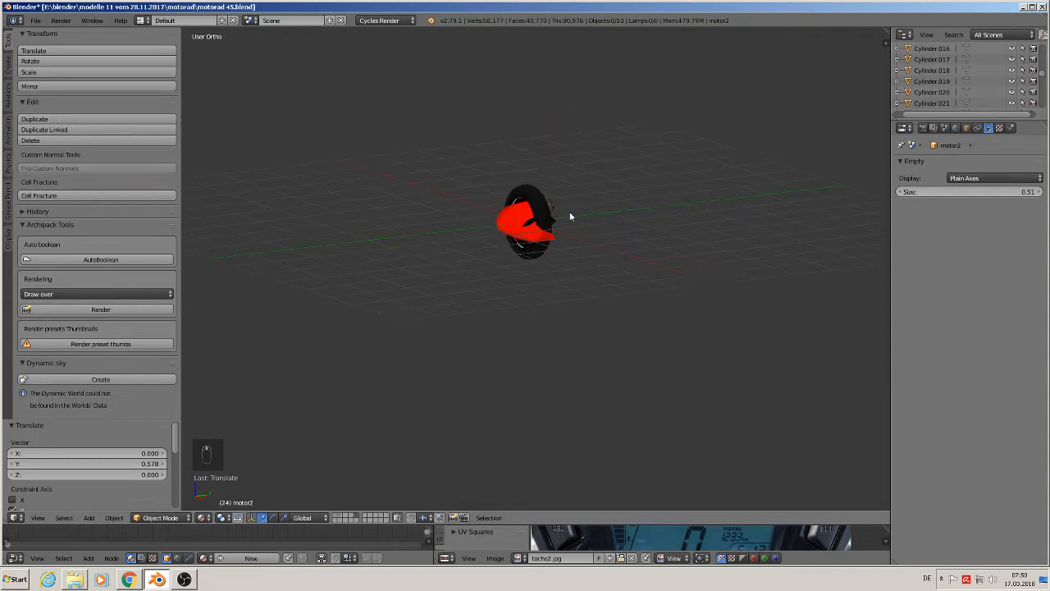
scroll(571, 217, up, 3)
right_click(516, 220)
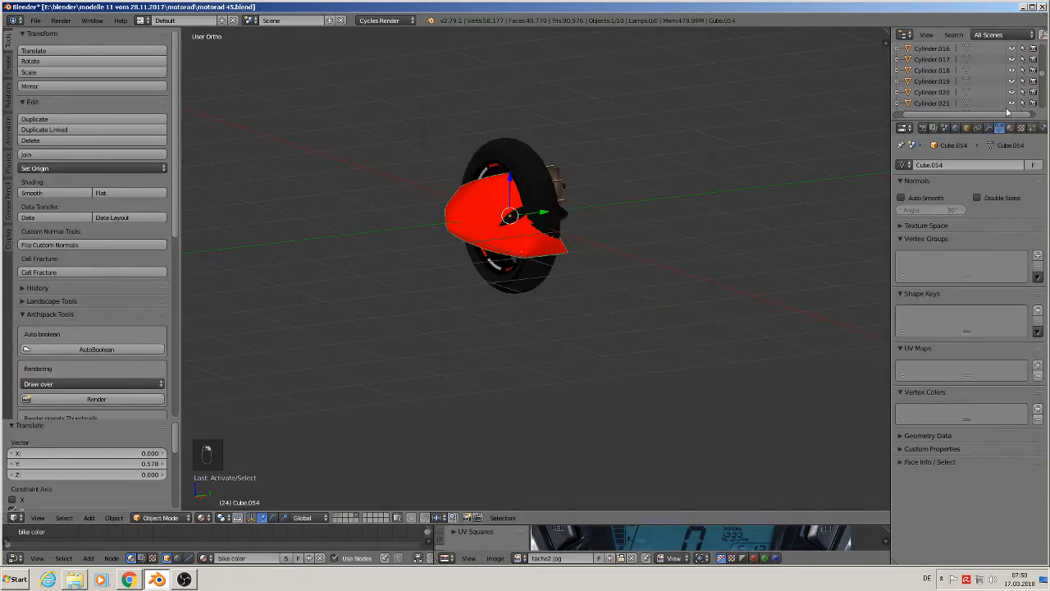
Enlarge the scene's object list and bring the entry of the selected red part into view
drag(1009, 112, 1009, 306)
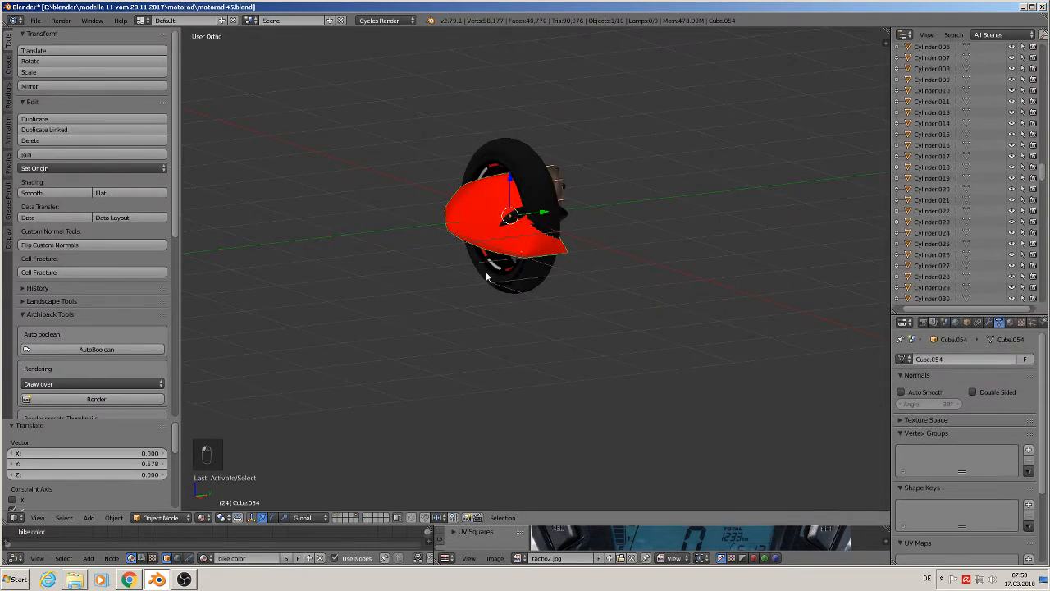
middle_drag(486, 278, 453, 231)
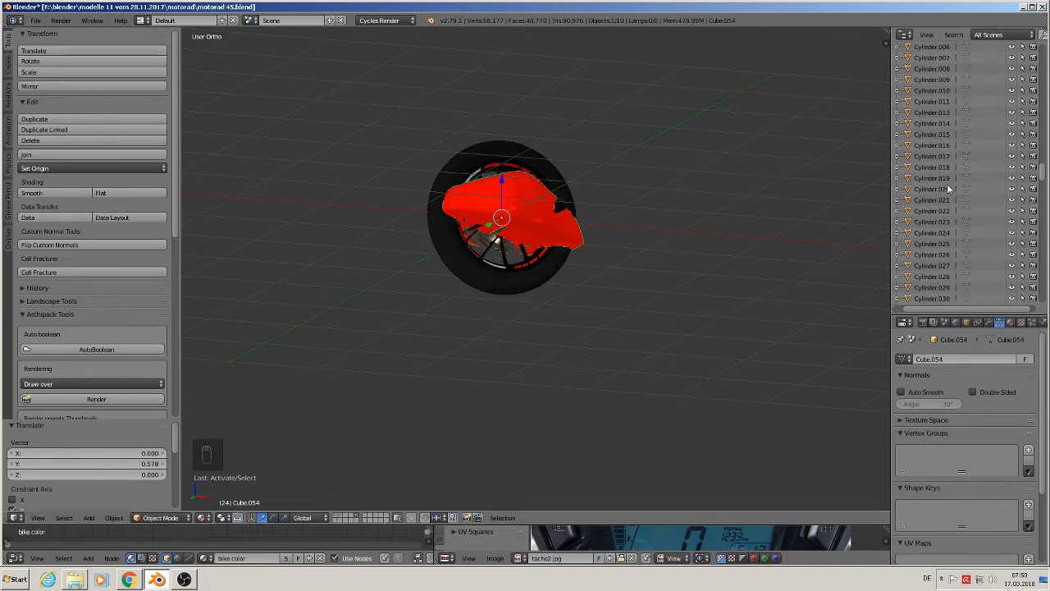
key(KP_Decimal)
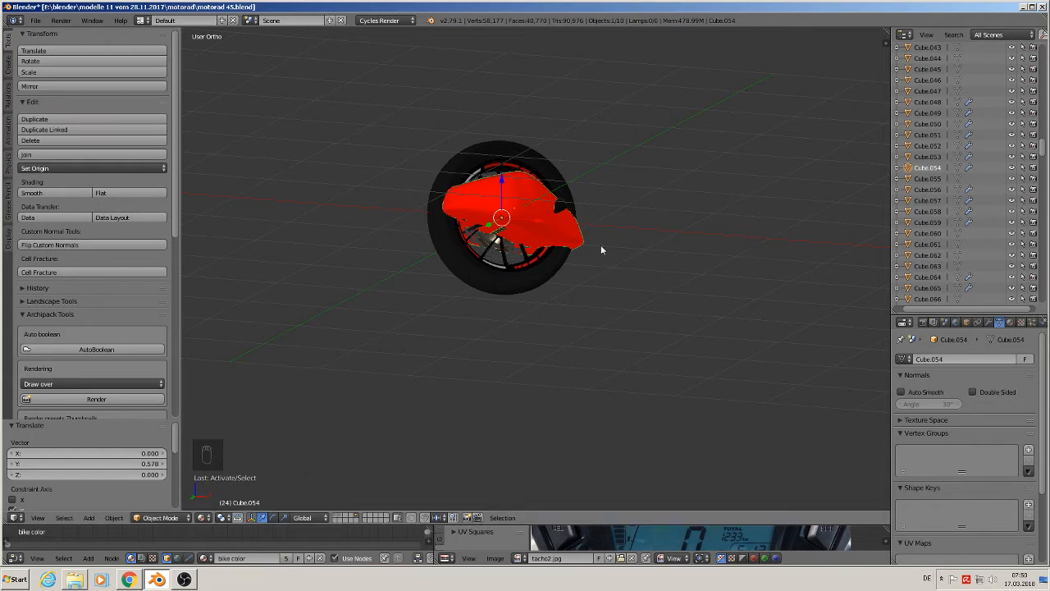
Rename the selected red body part (Cube.054) as tank in the scene's object list
right_click(924, 169)
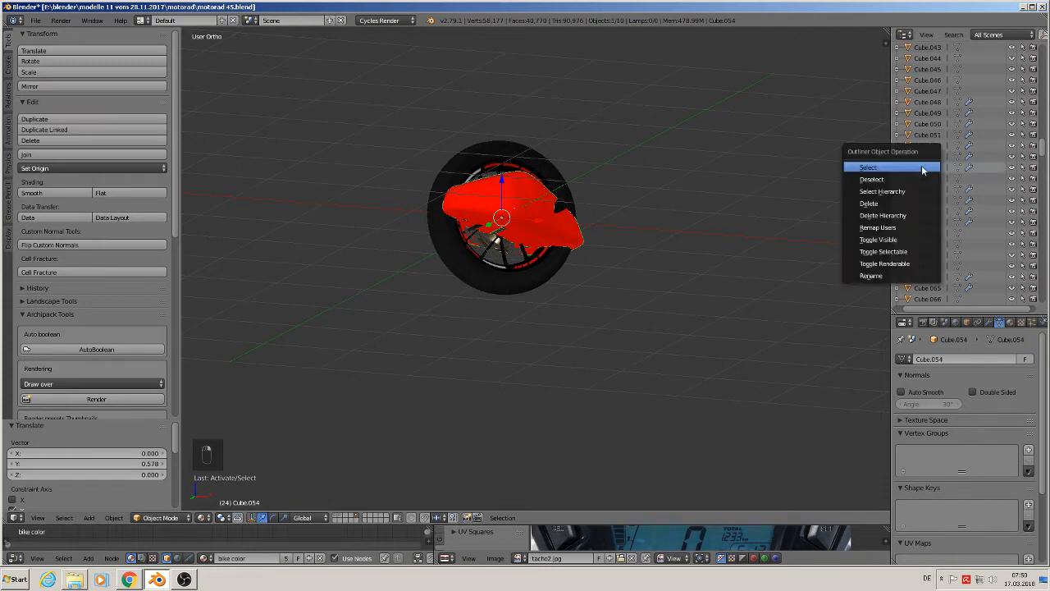
click(914, 276)
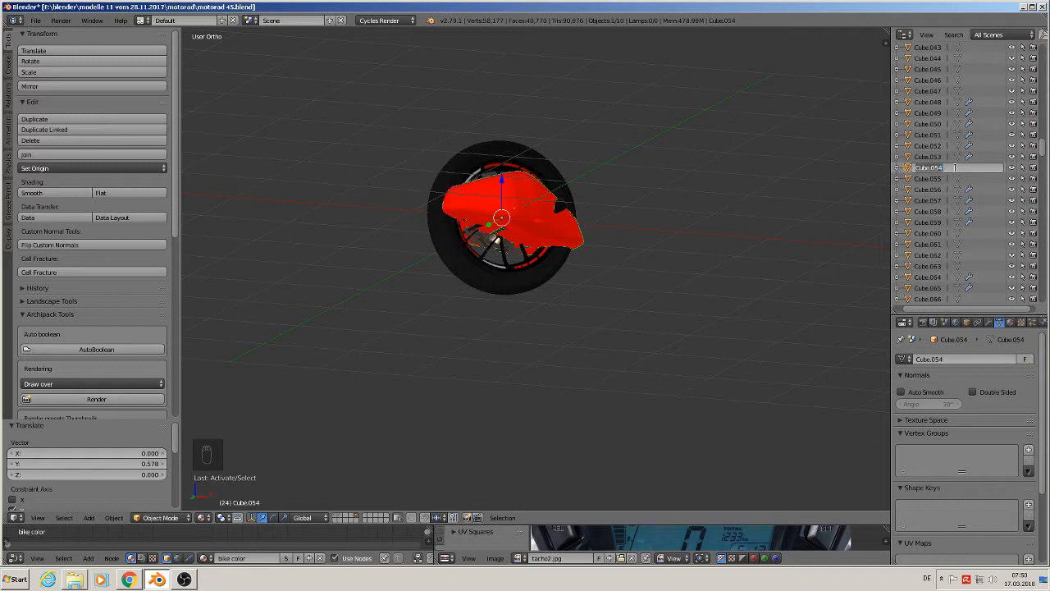
key(BackSpace)
key(Return)
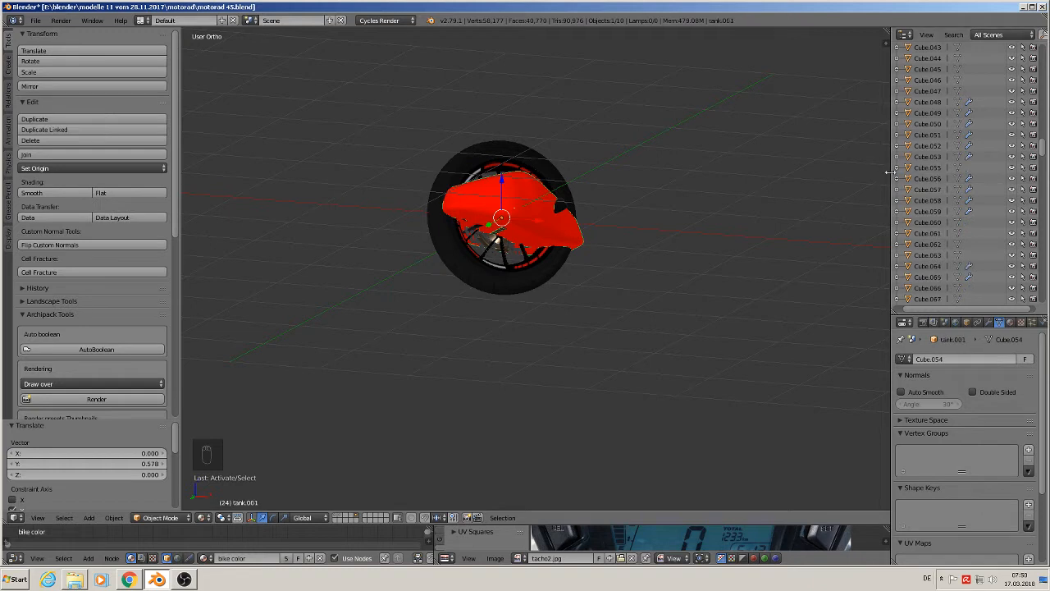
Select the wheel (BezierCircle.003), locate its entry in the object list and rename it as wheel
right_click(542, 171)
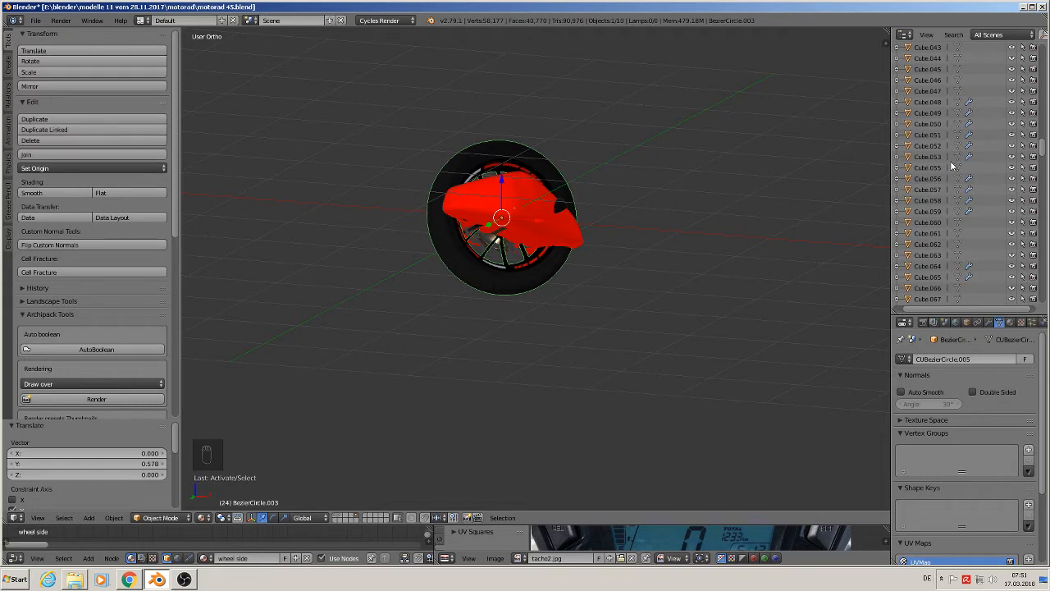
key(KP_Decimal)
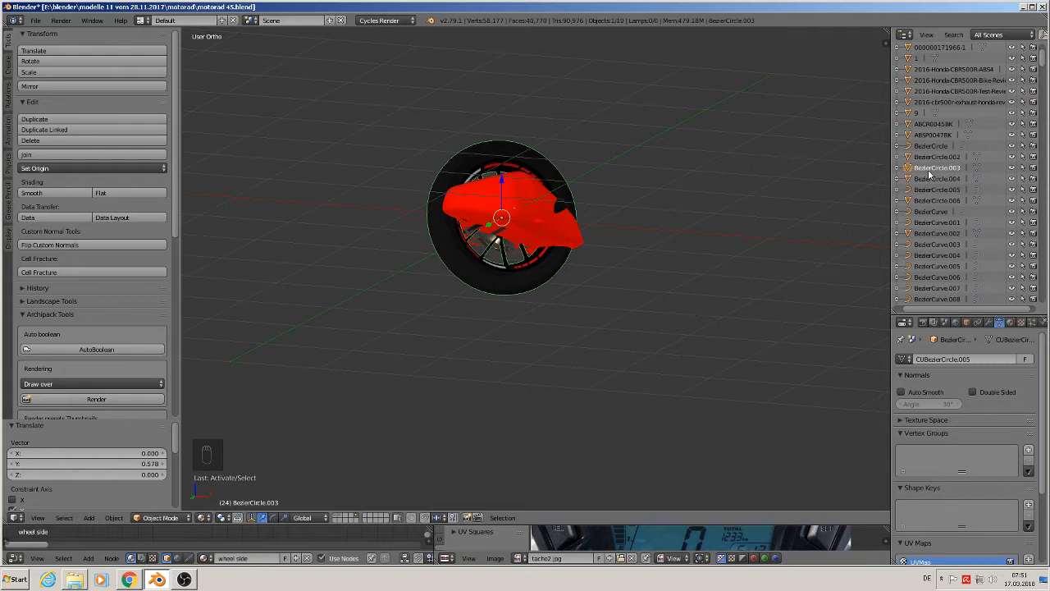
right_click(930, 172)
click(931, 169)
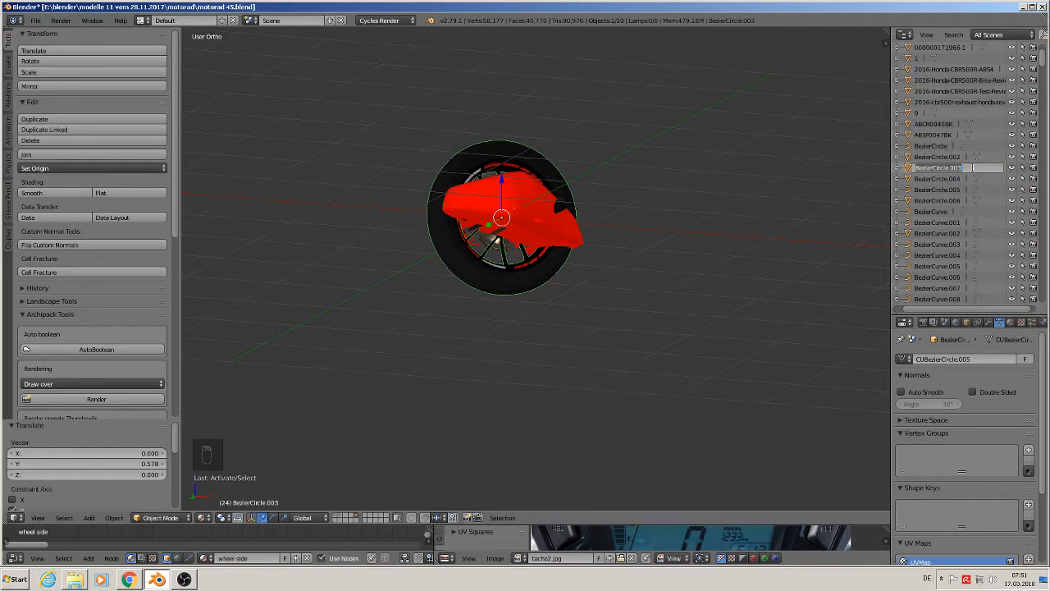
key(BackSpace)
key(BackSpace)
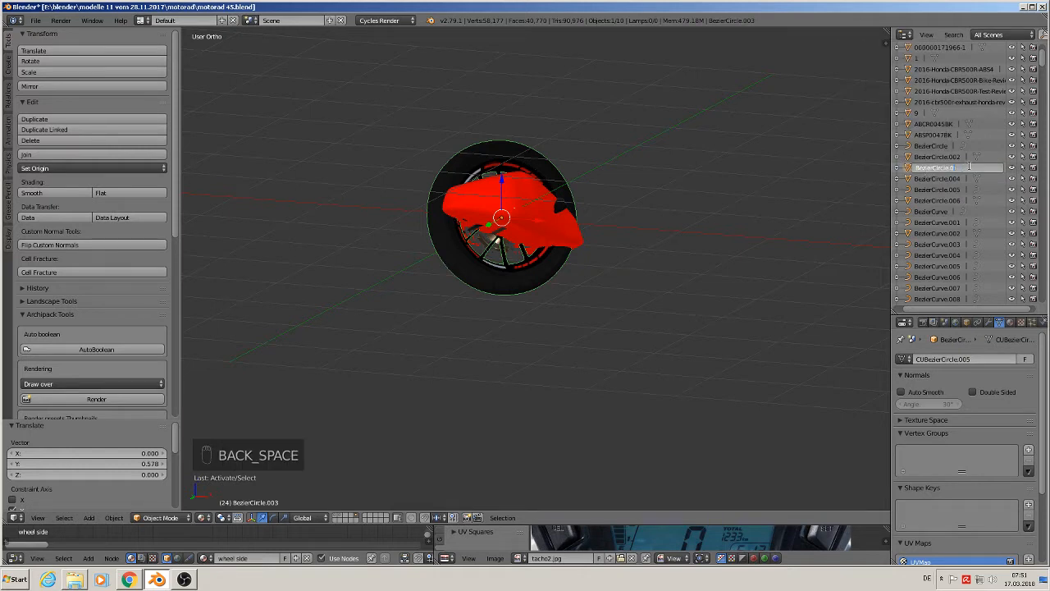
key(BackSpace)
key(BackSpace)
key(BackSpace)
key(BackSpace)
key(BackSpace)
key(BackSpace)
key(BackSpace)
key(BackSpace)
key(BackSpace)
key(BackSpace)
text(whee)
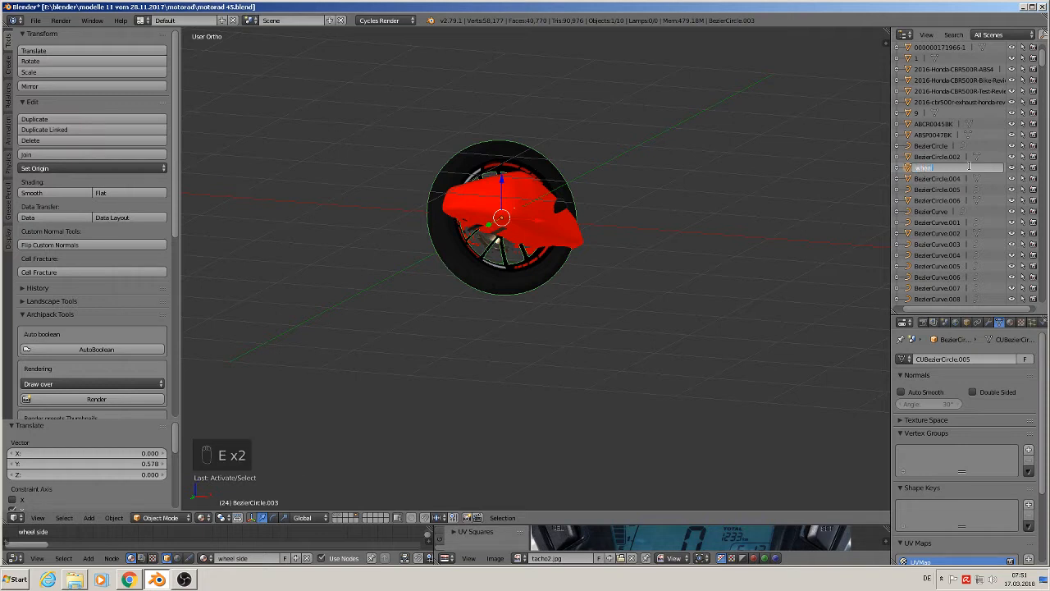
text(l)
key(Return)
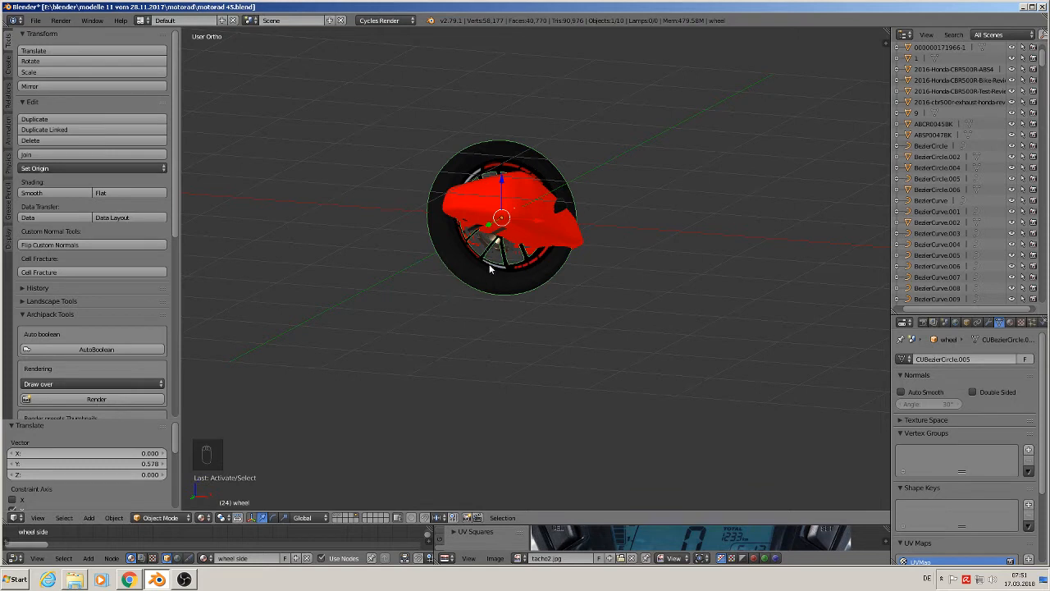
Select the brake disc (Circle.004) behind the spokes and rename it as brake circle in the object list
scroll(489, 261, up, 2)
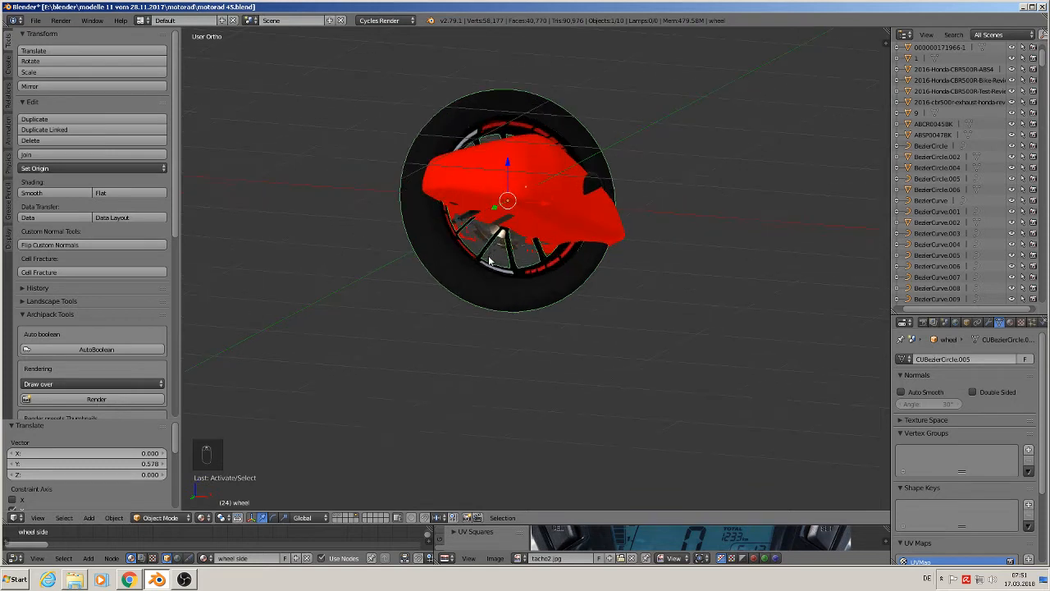
middle_drag(489, 261, 483, 258)
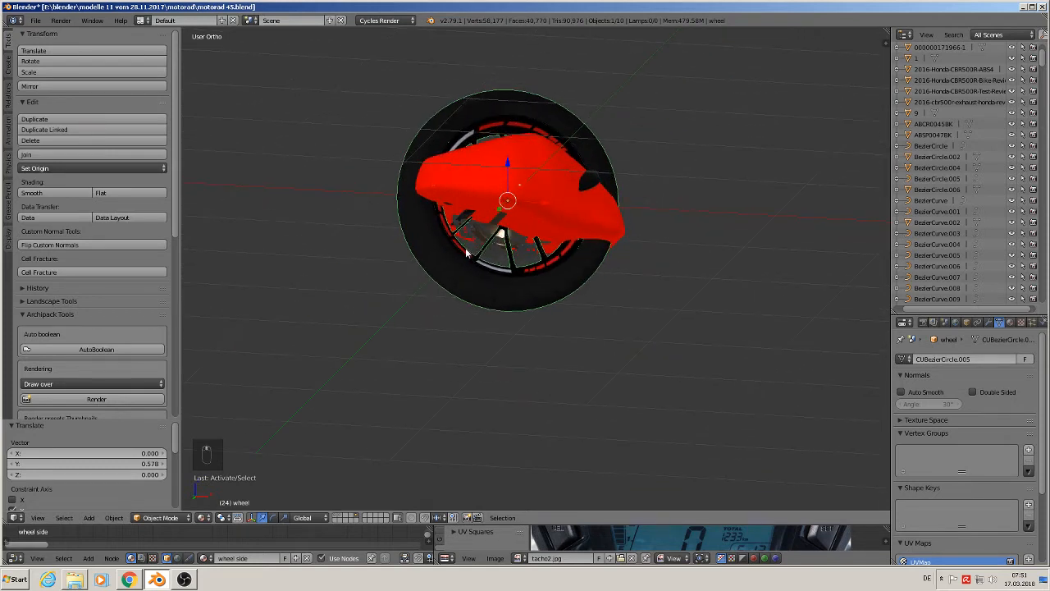
right_click(478, 236)
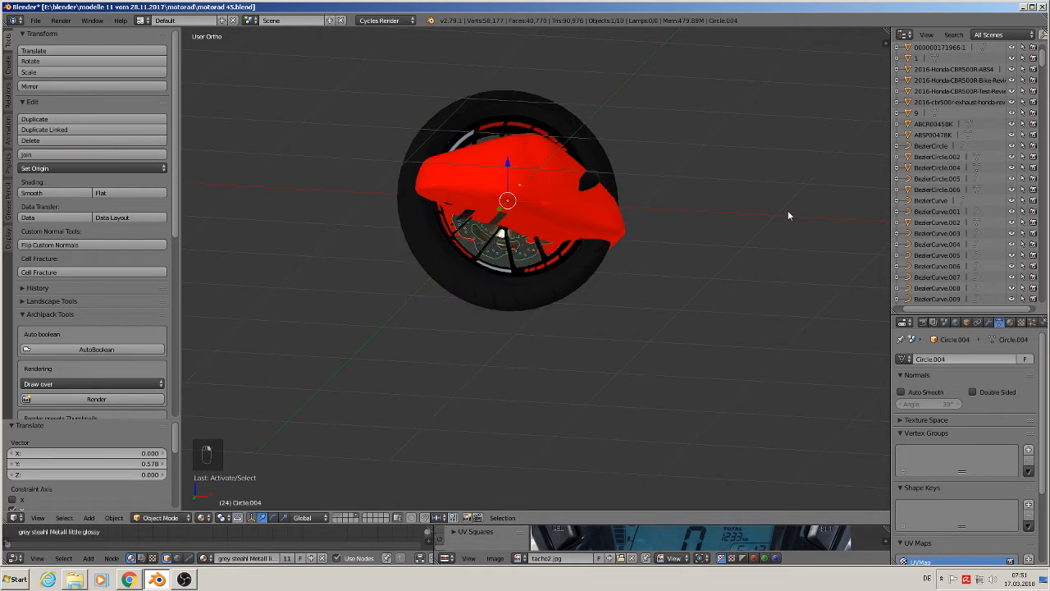
key(KP_Decimal)
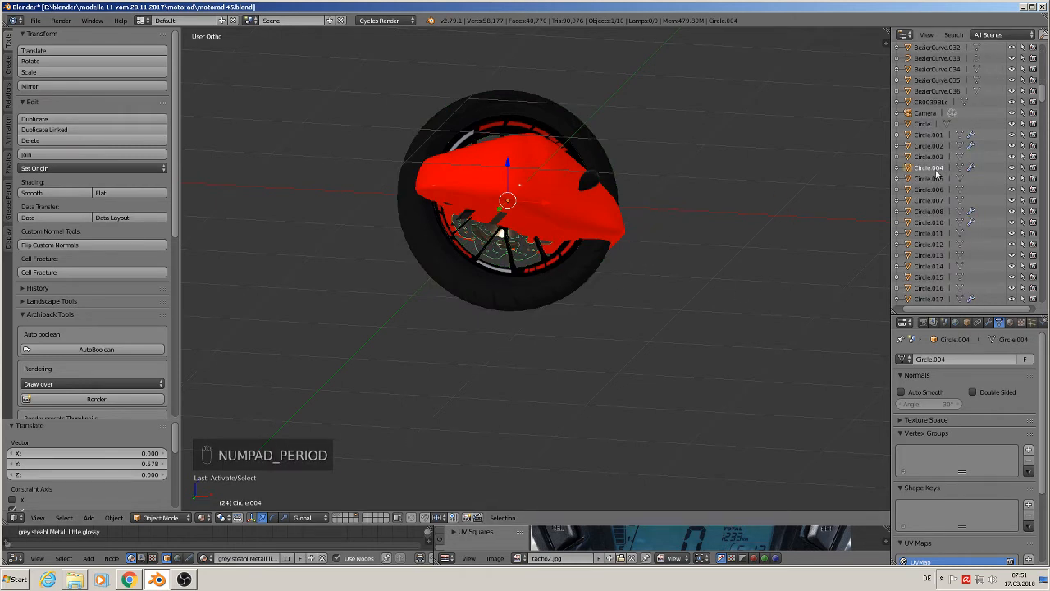
right_click(936, 173)
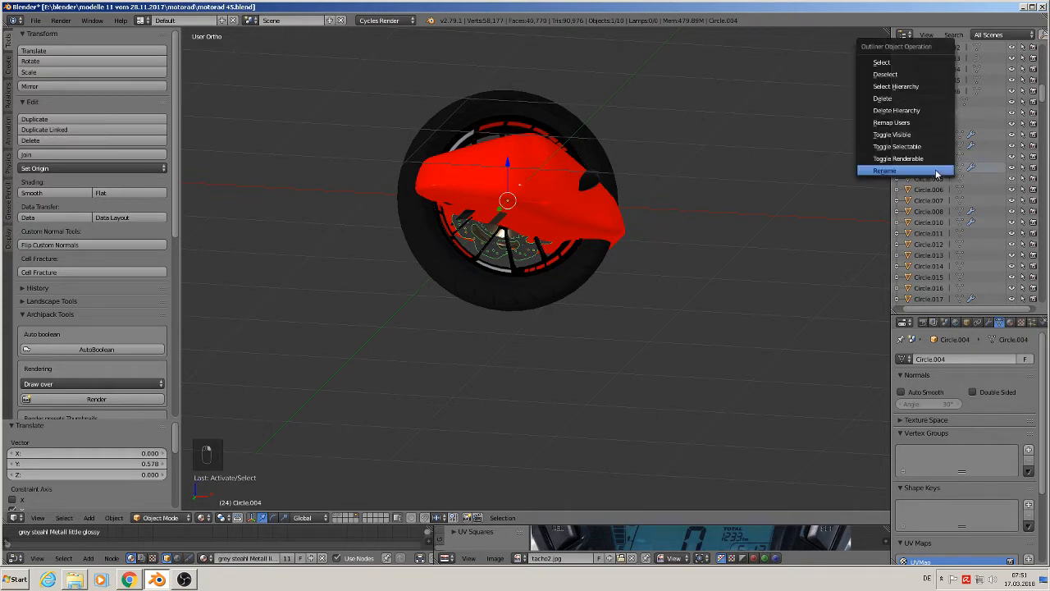
click(936, 170)
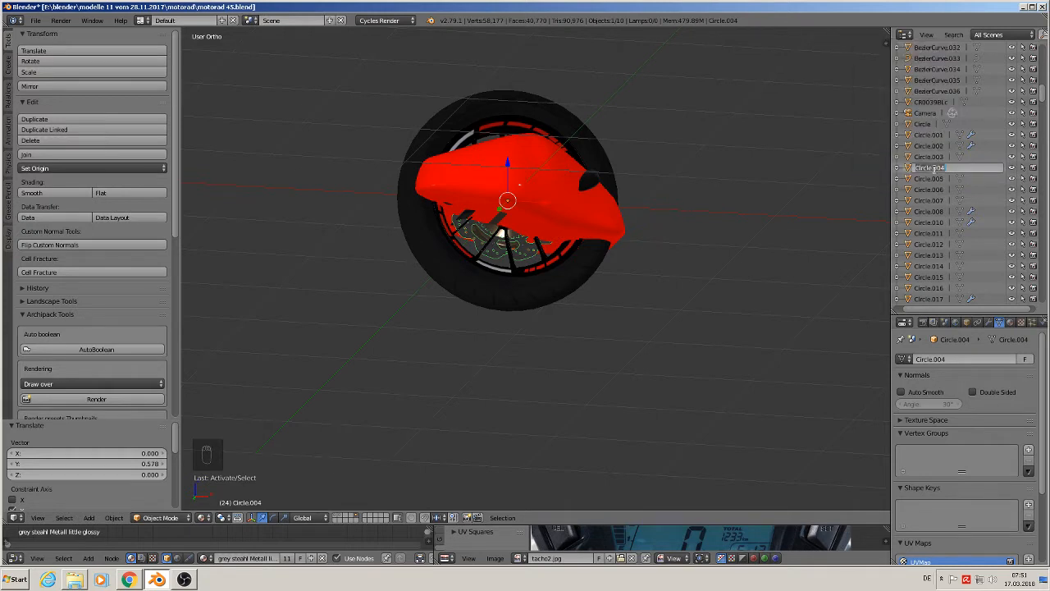
key(BackSpace)
key(Return)
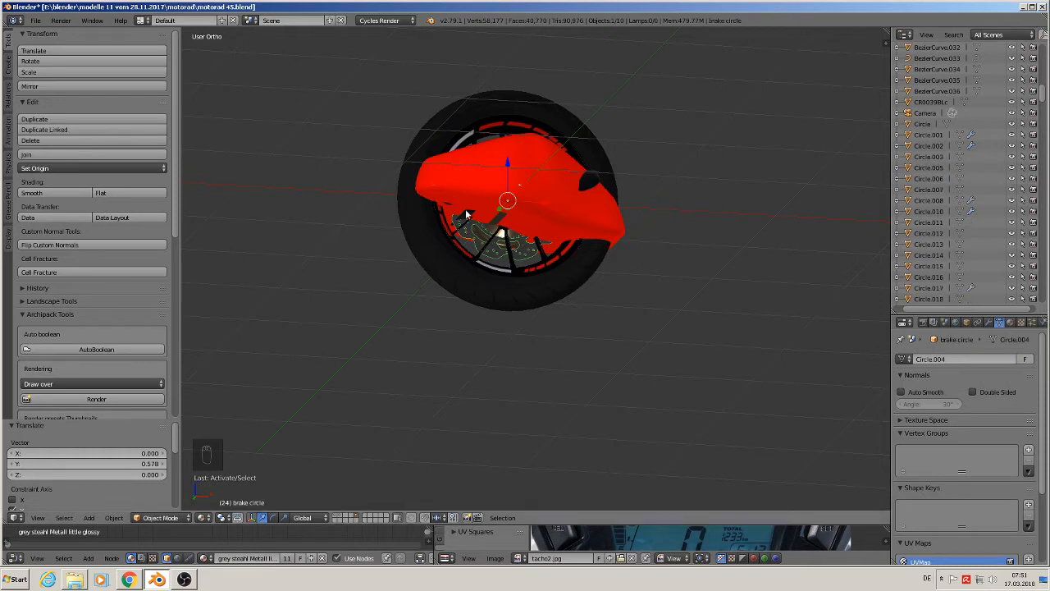
Show the model in wireframe and select the engine part (Cube.034) among the overlapping objects
key(z)
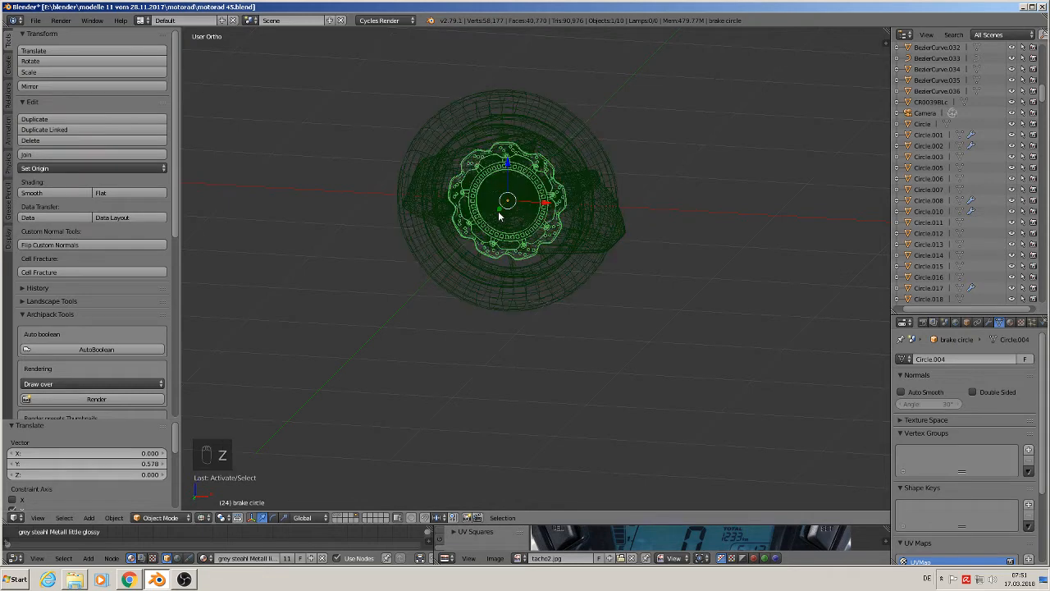
middle_drag(472, 280, 633, 169)
right_click(636, 154)
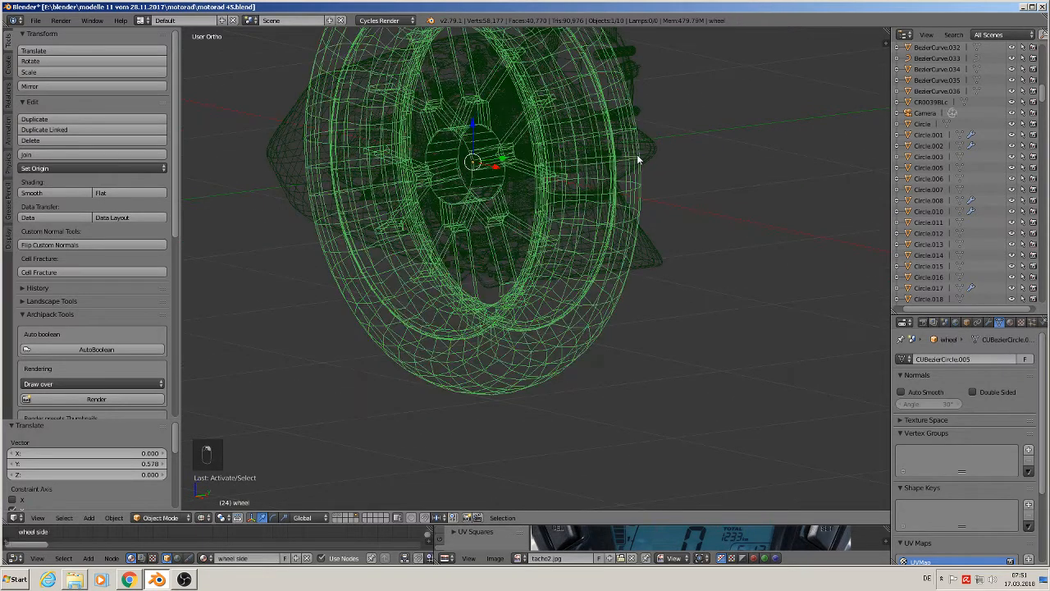
right_click(530, 131)
right_click(530, 134)
right_click(530, 124)
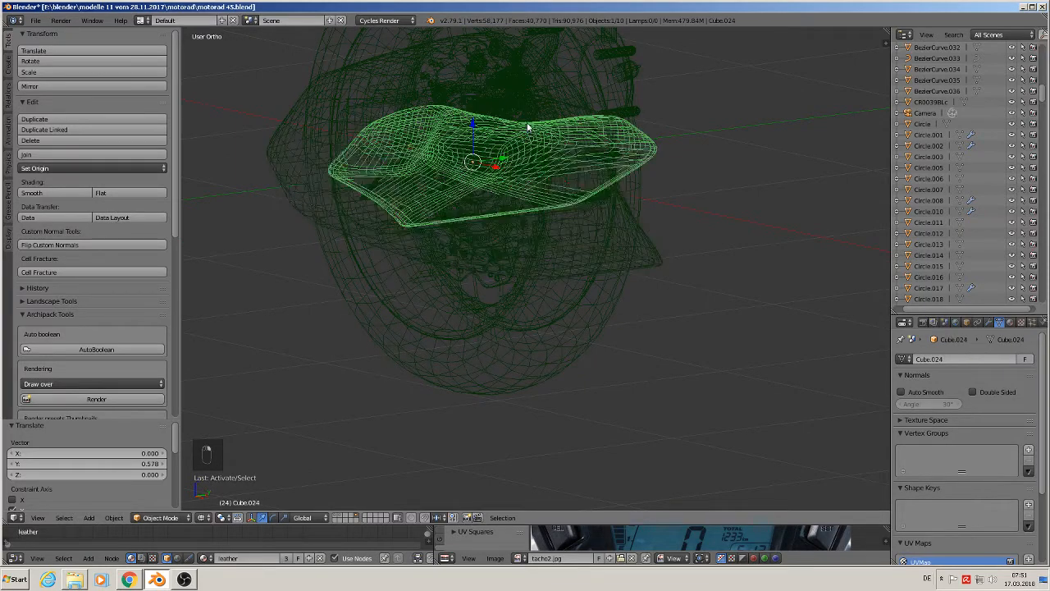
right_click(529, 128)
right_click(529, 128)
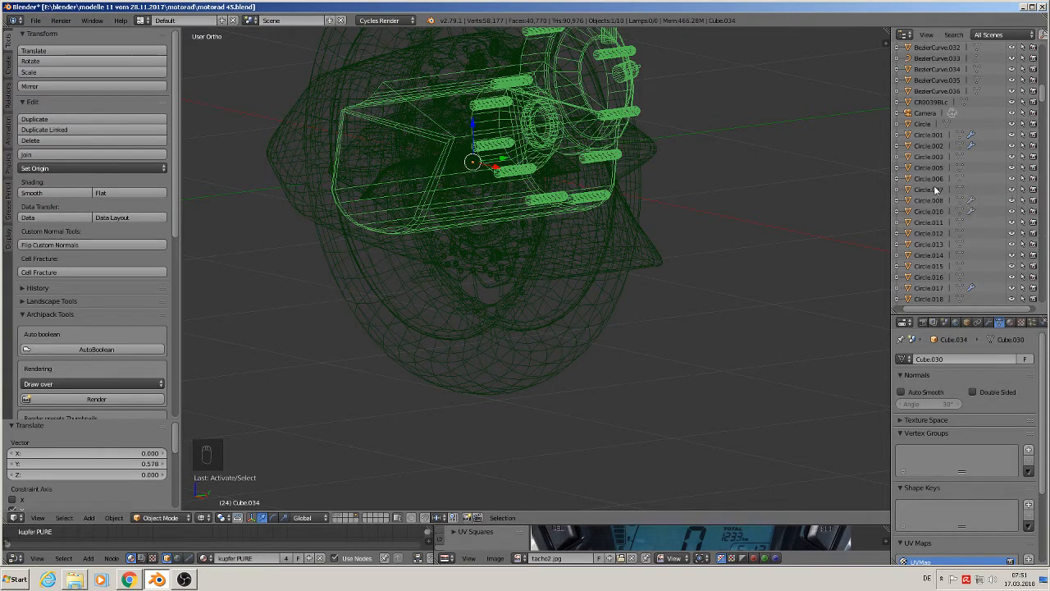
Locate the selected engine part's entry in the object list and rename it as motor2
key(KP_Decimal)
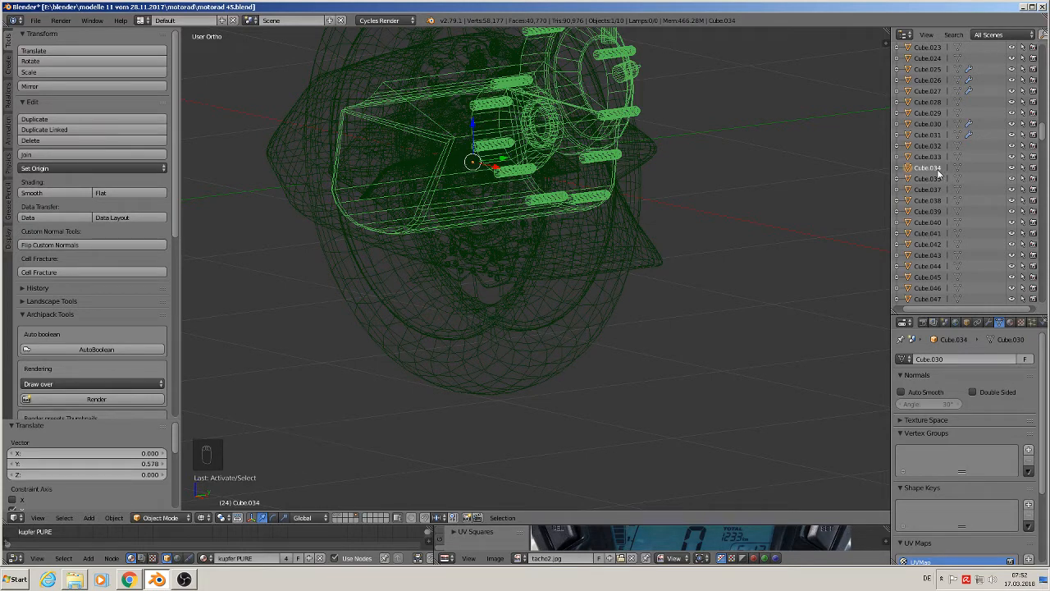
right_click(940, 174)
click(937, 170)
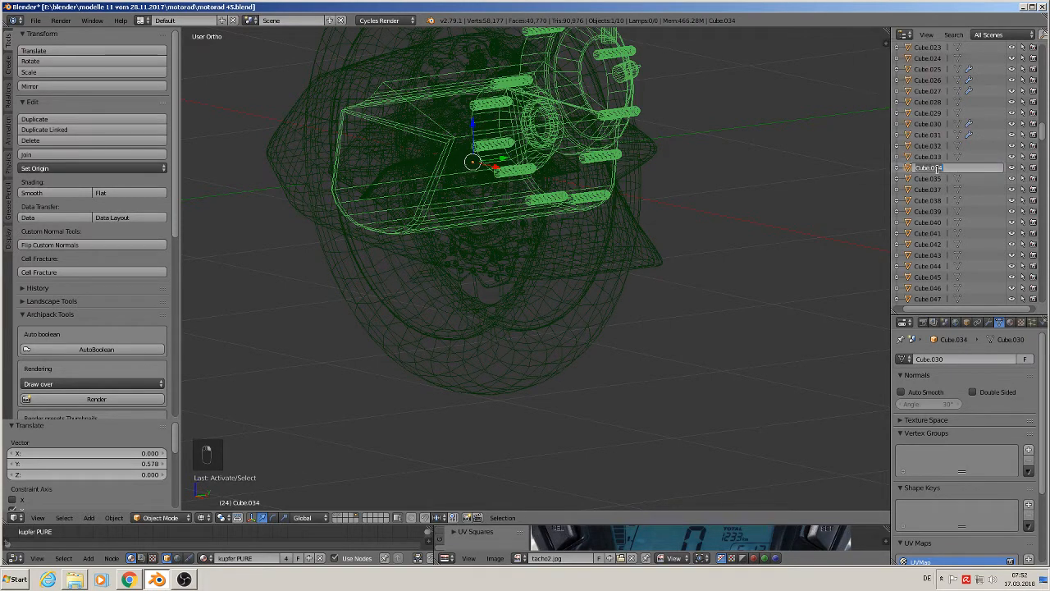
text(motor2)
key(Return)
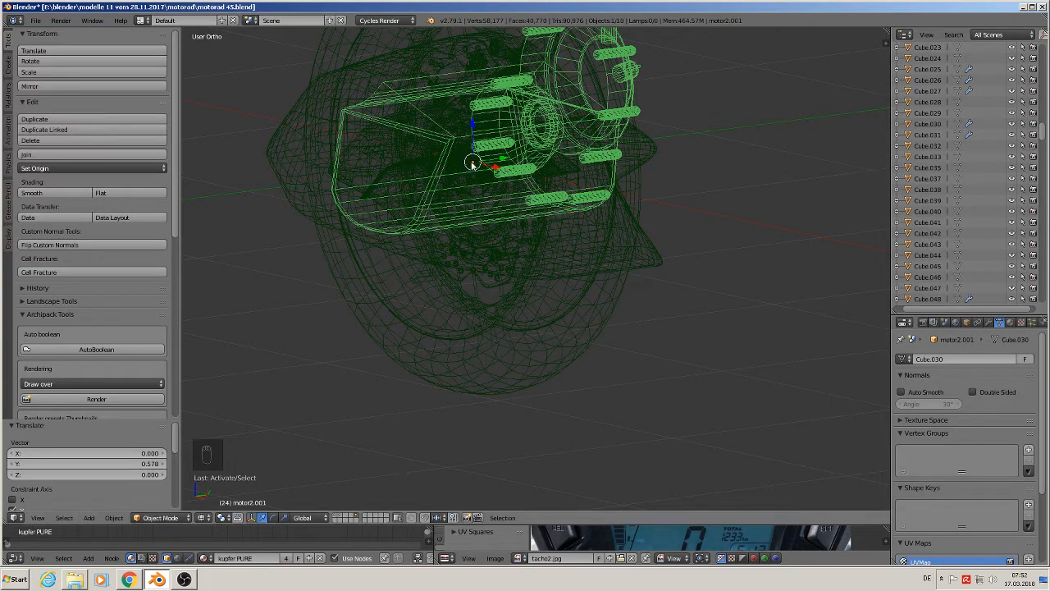
Select the leather seat part (Cube.024) inside the wheel and rename it as seat in the object list
middle_drag(452, 196, 413, 134)
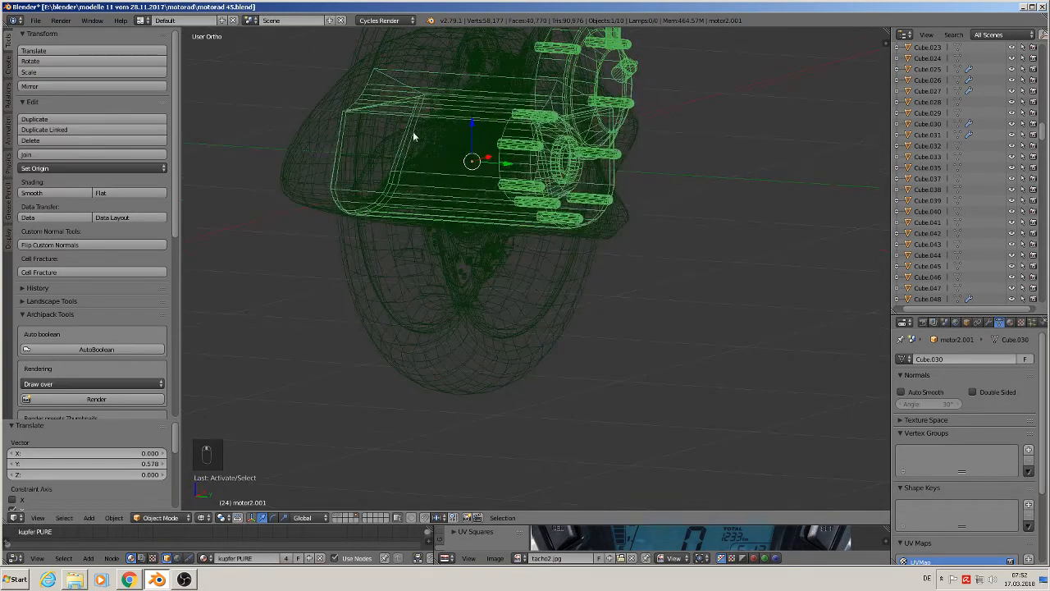
right_click(412, 133)
right_click(430, 152)
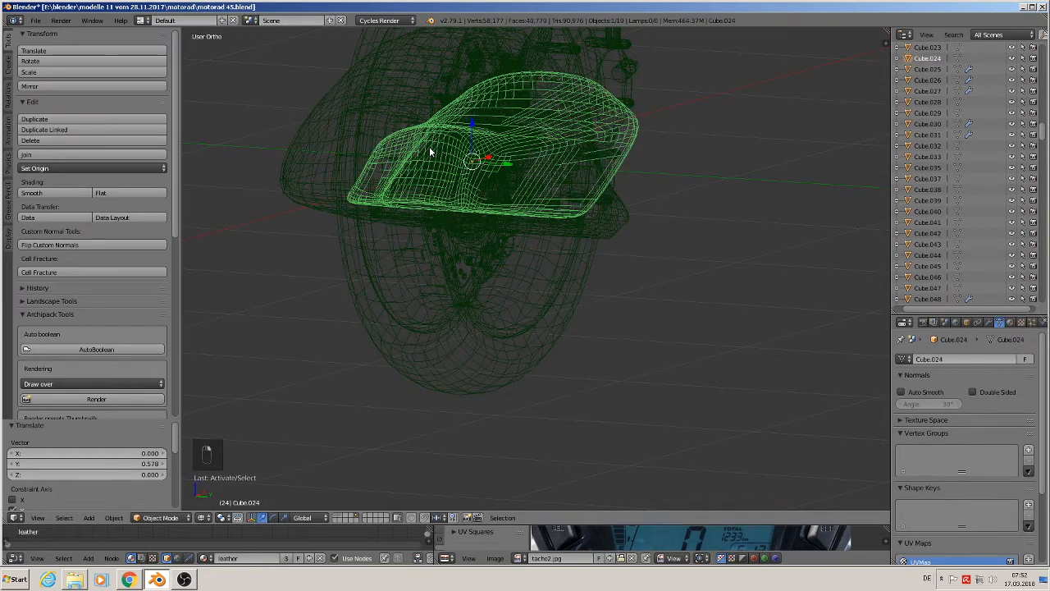
right_click(930, 59)
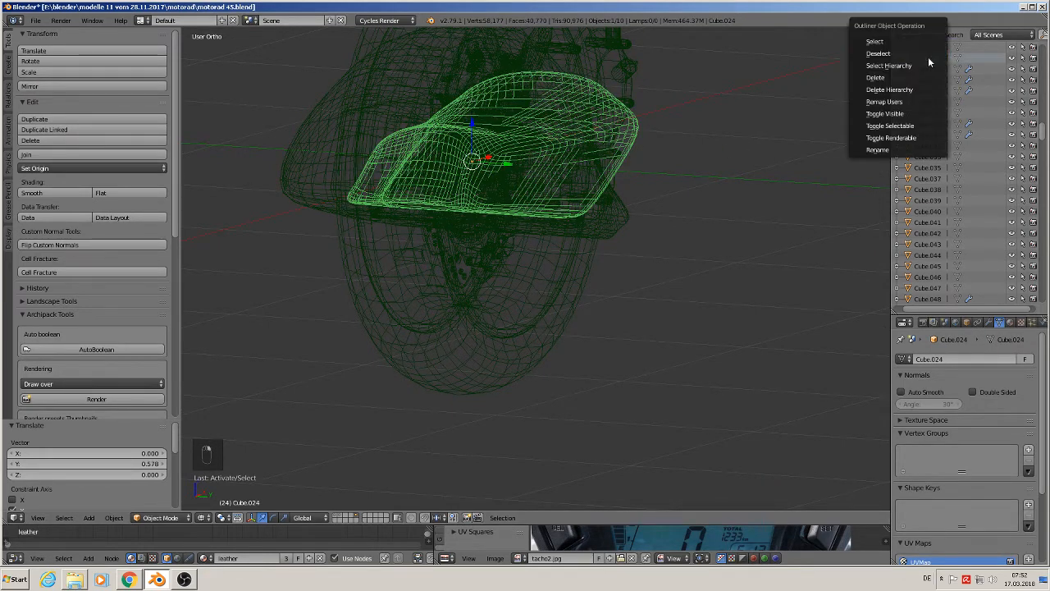
click(891, 149)
key(BackSpace)
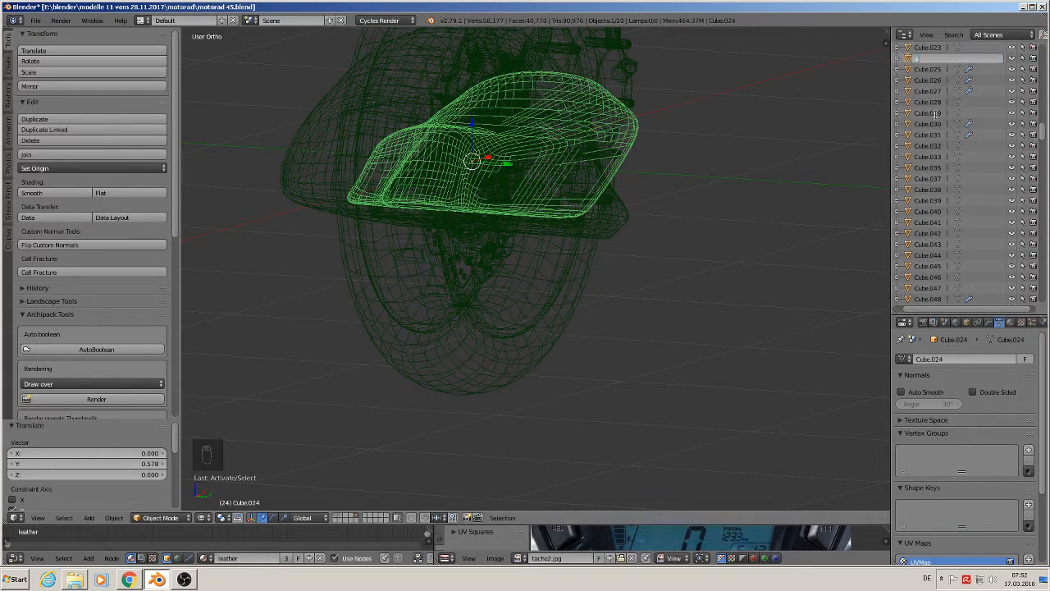
key(Return)
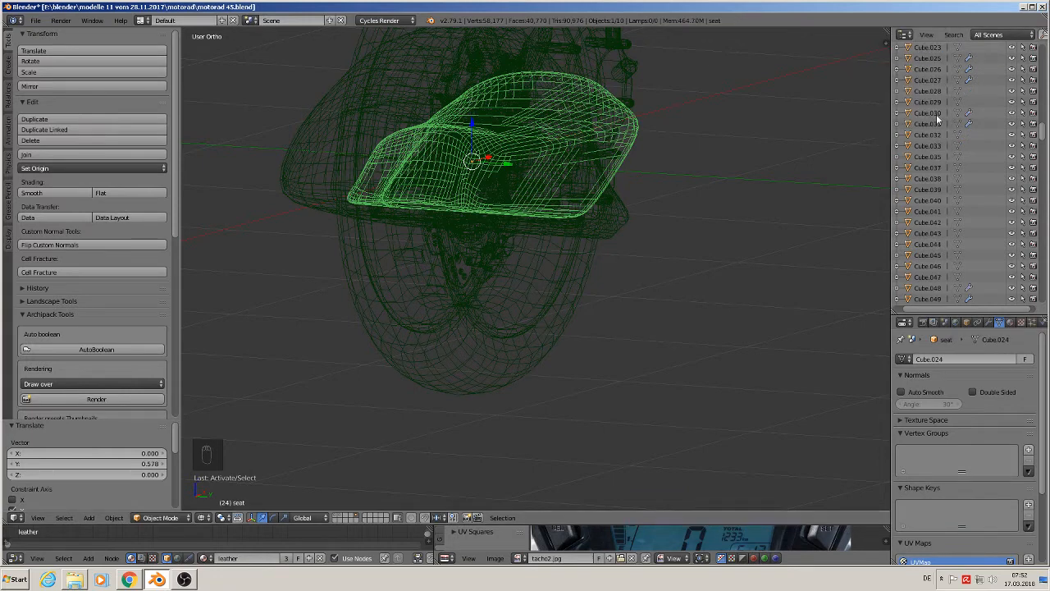
Check the names of the overlapping engine, tank and wheel parts by selecting them one after another
middle_drag(563, 119, 671, 105)
right_click(527, 149)
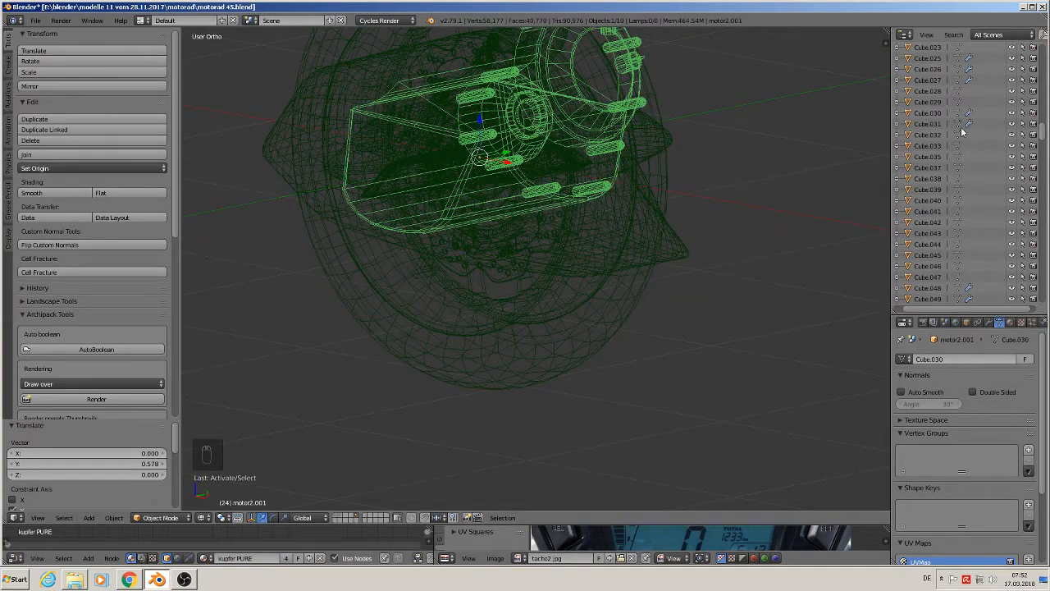
key(KP_Decimal)
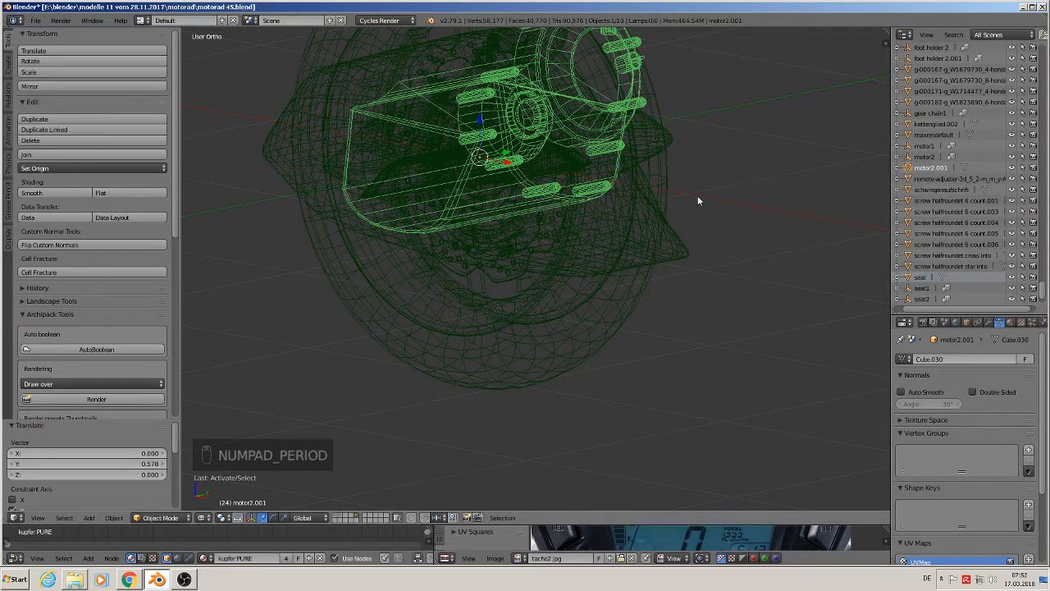
right_click(383, 143)
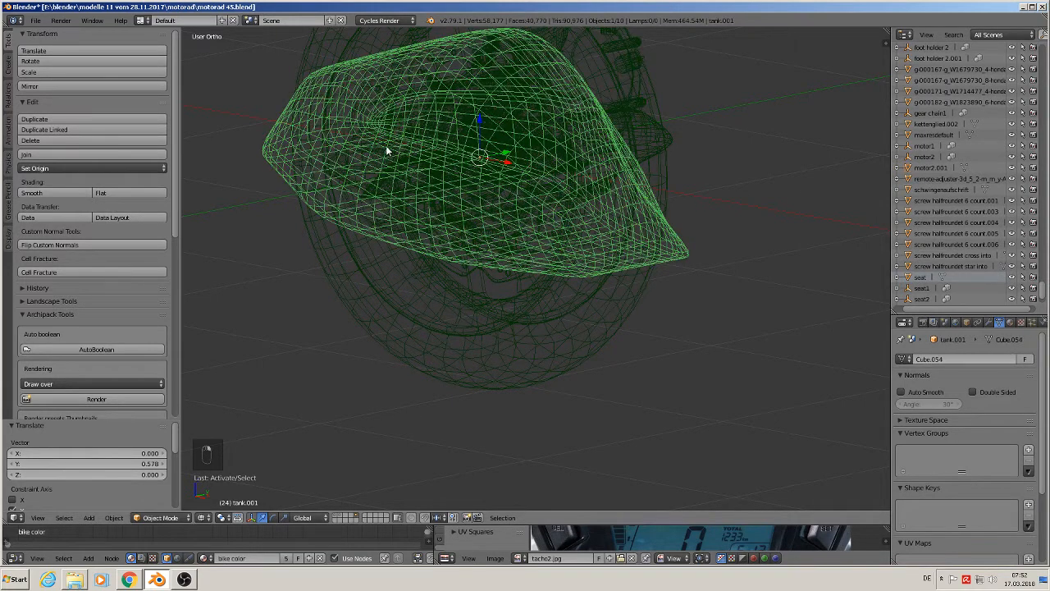
right_click(407, 169)
right_click(361, 183)
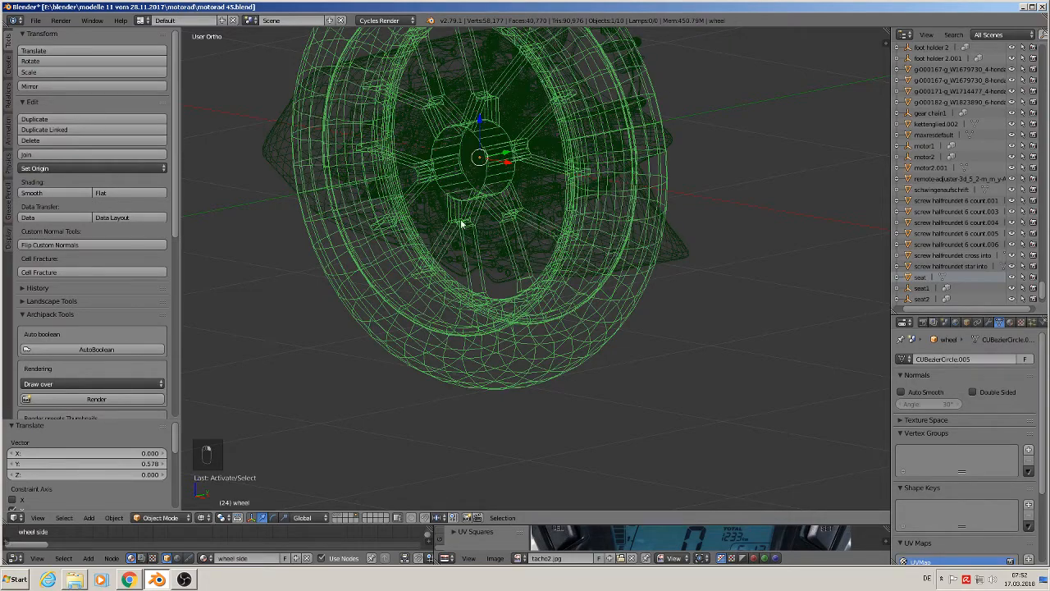
Select the small faceted leather seat part (Cube.018) among the overlapping parts and rename it as seat2 in the object list
key(KP_1)
middle_drag(556, 236, 451, 150)
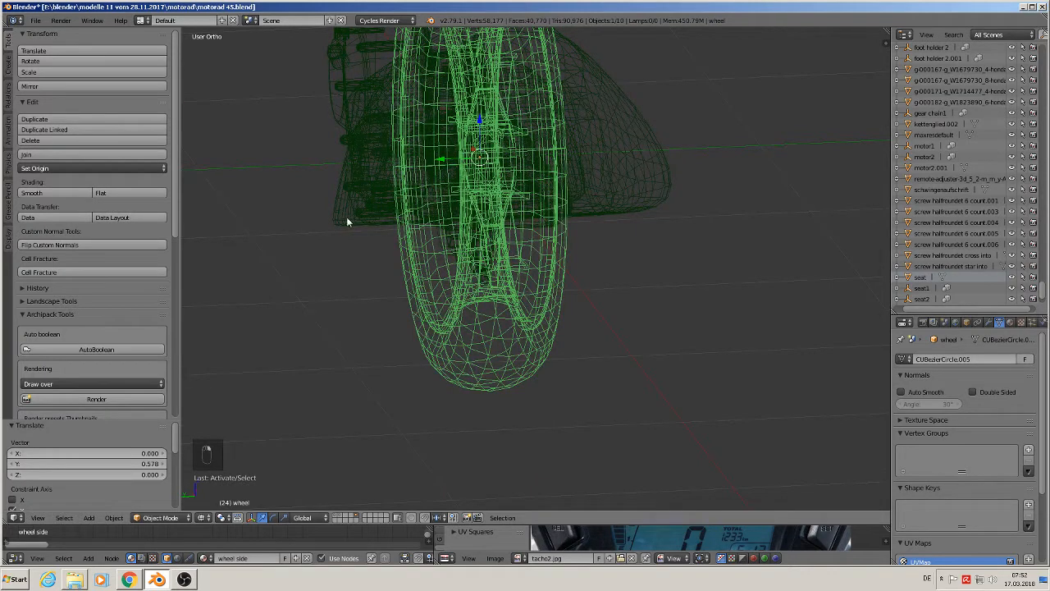
right_click(375, 225)
right_click(521, 169)
right_click(520, 168)
right_click(520, 162)
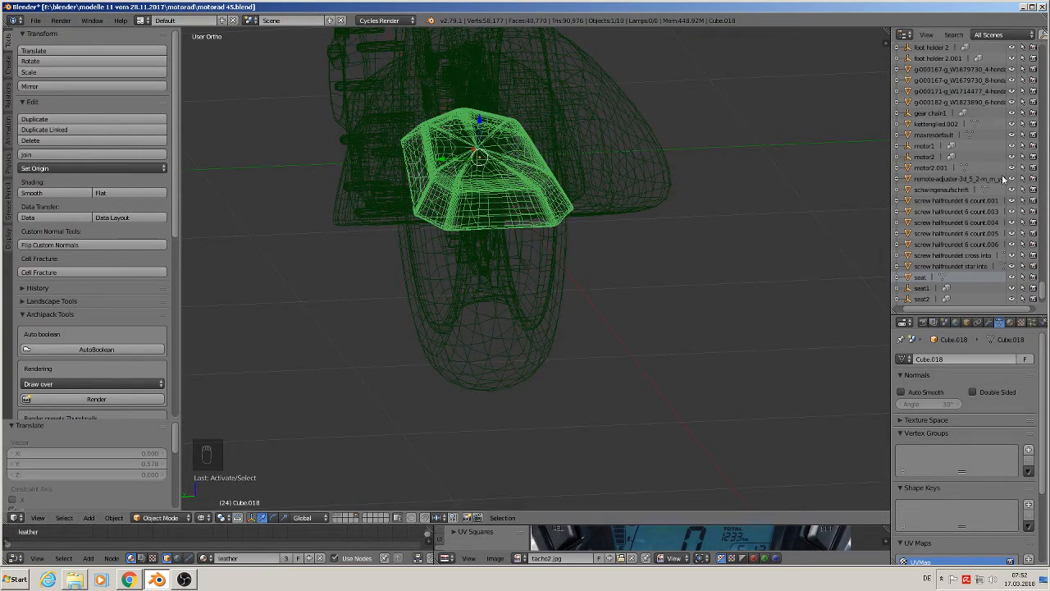
key(KP_Decimal)
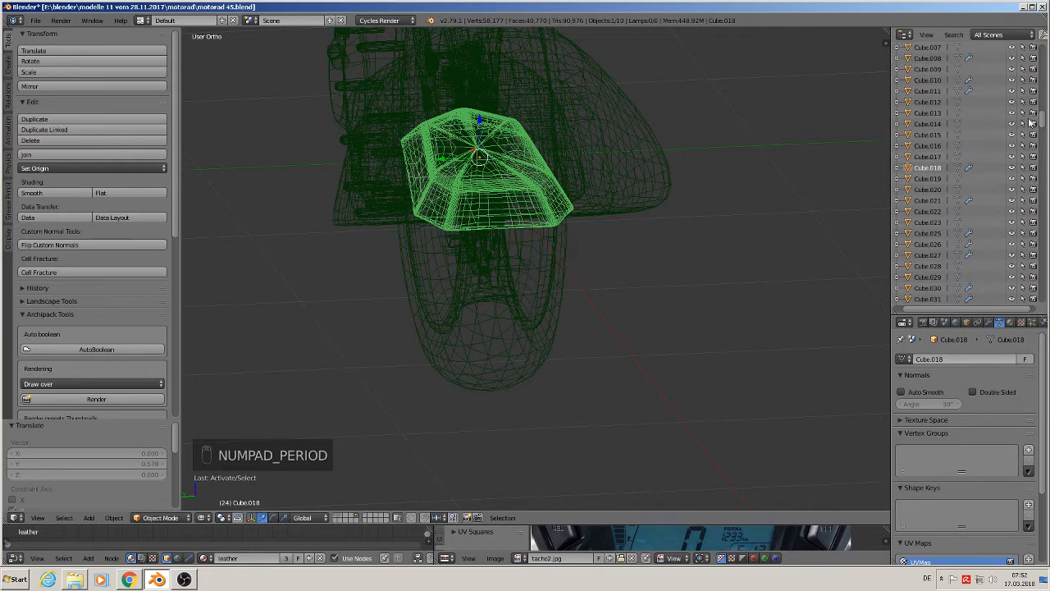
right_click(928, 170)
click(929, 169)
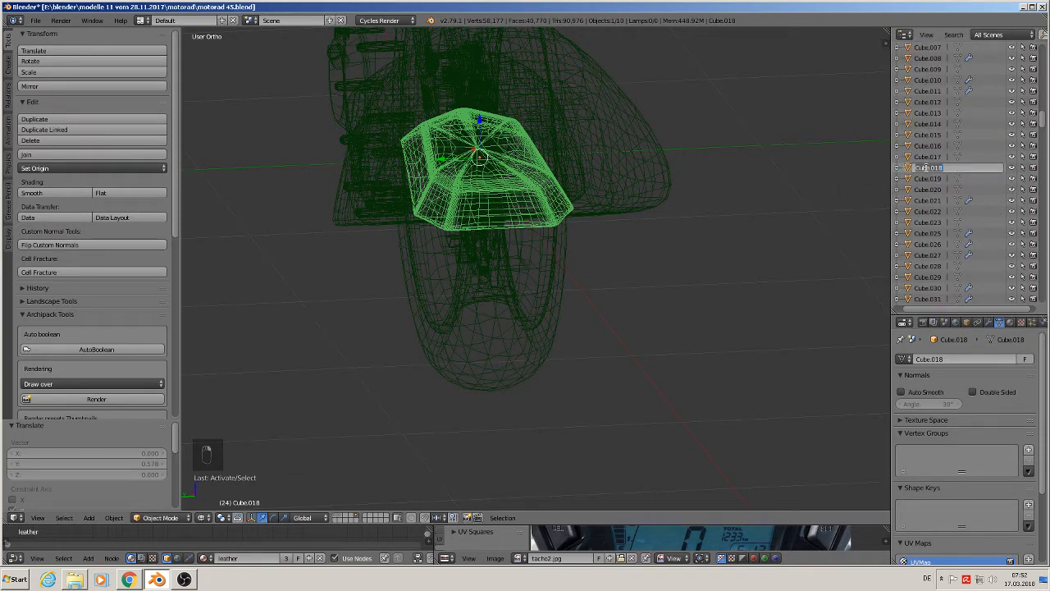
text(tat2)
key(Return)
Select the foot holder part Cube.021 and rename it as footholder 1 in the object list
middle_drag(756, 96, 629, 112)
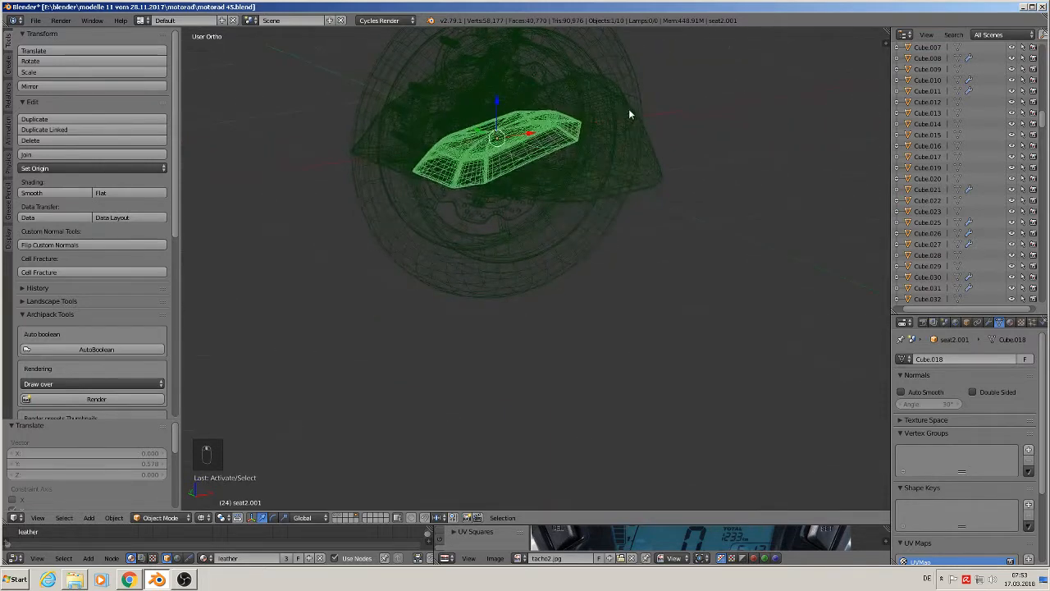
right_click(492, 55)
right_click(493, 55)
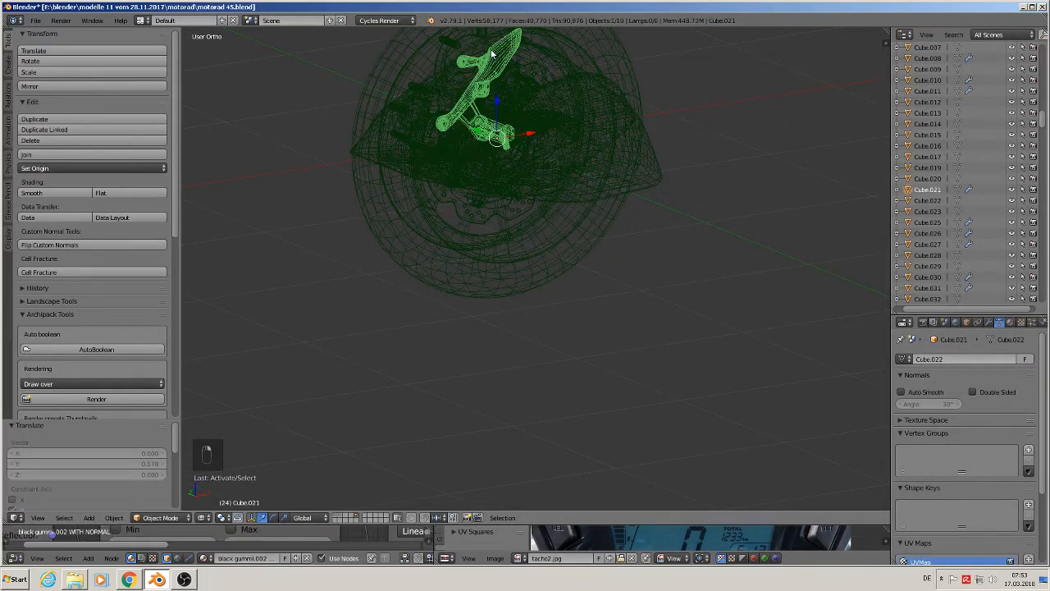
right_click(932, 195)
click(920, 194)
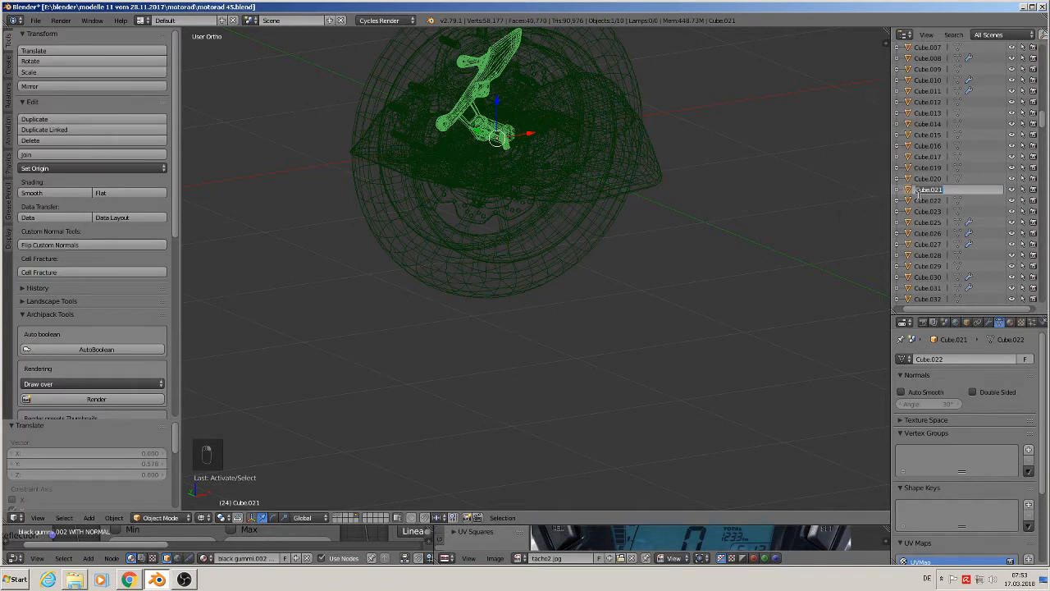
key(BackSpace)
text(fo)
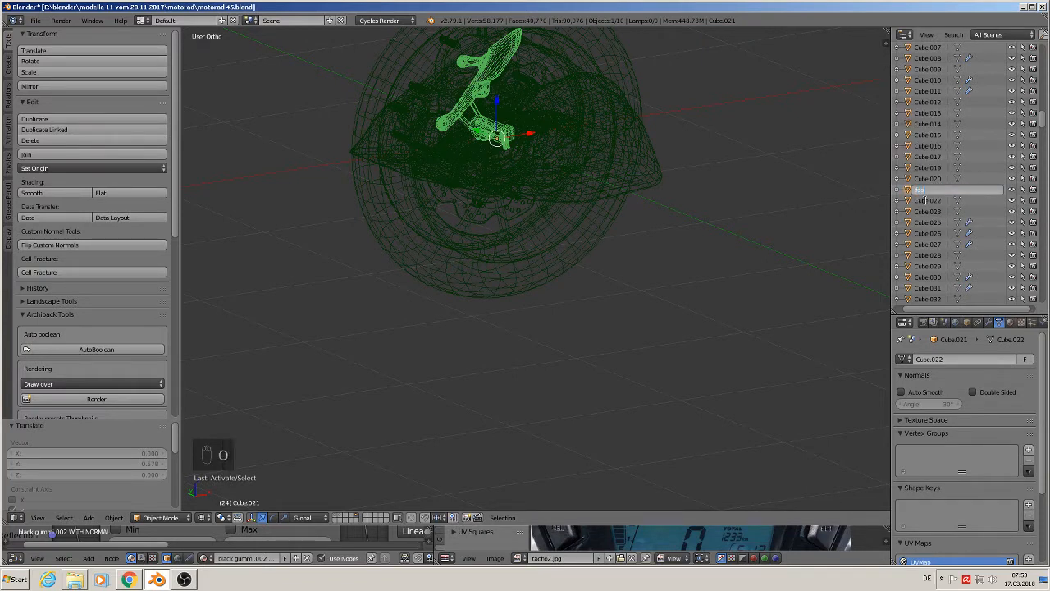
text(otholder 1)
key(Return)
Select the second foot holder part (Cylinder.026) among the overlapping tank and engine parts
scroll(572, 82, up, 6)
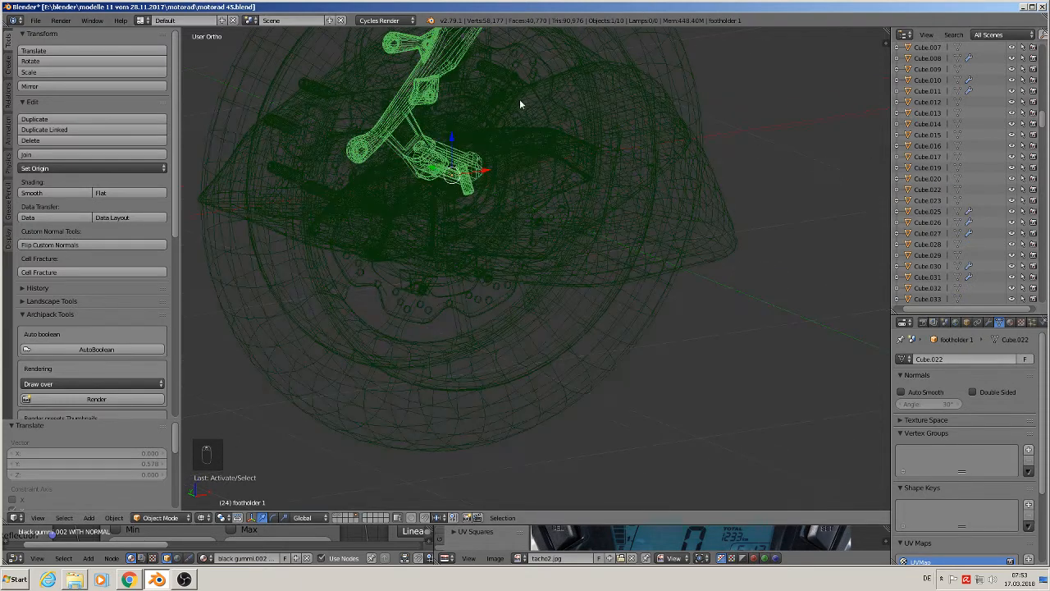
right_click(468, 145)
middle_drag(313, 154, 565, 164)
right_click(382, 205)
right_click(385, 167)
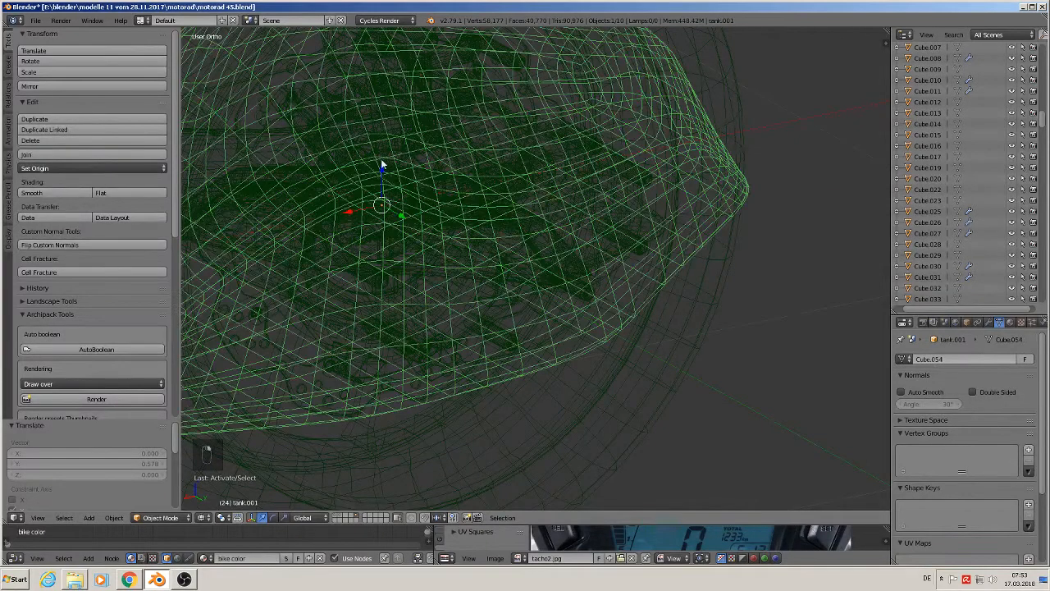
right_click(383, 153)
right_click(383, 152)
right_click(384, 155)
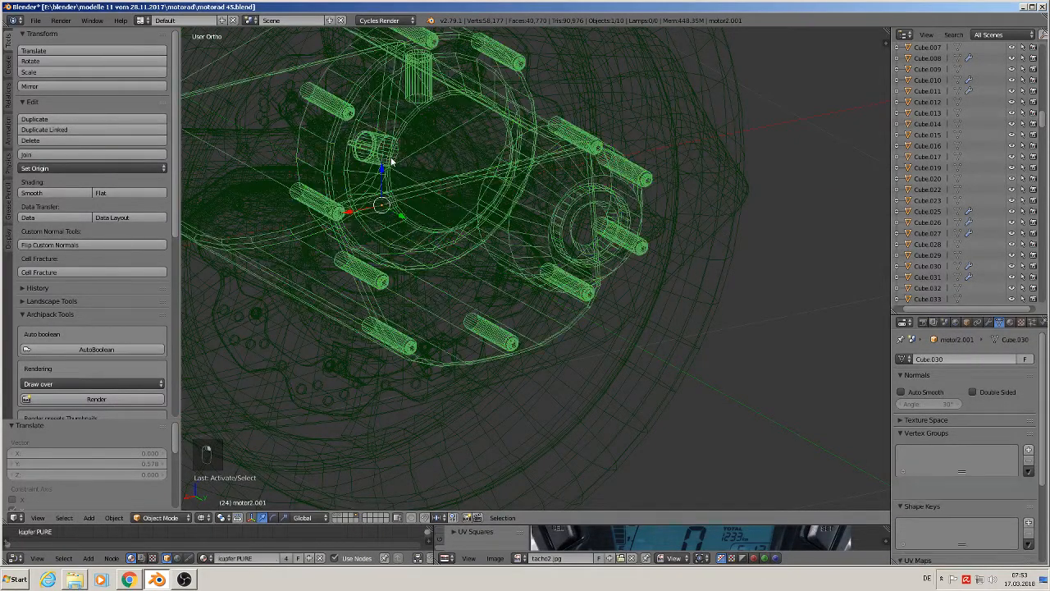
right_click(391, 162)
right_click(391, 162)
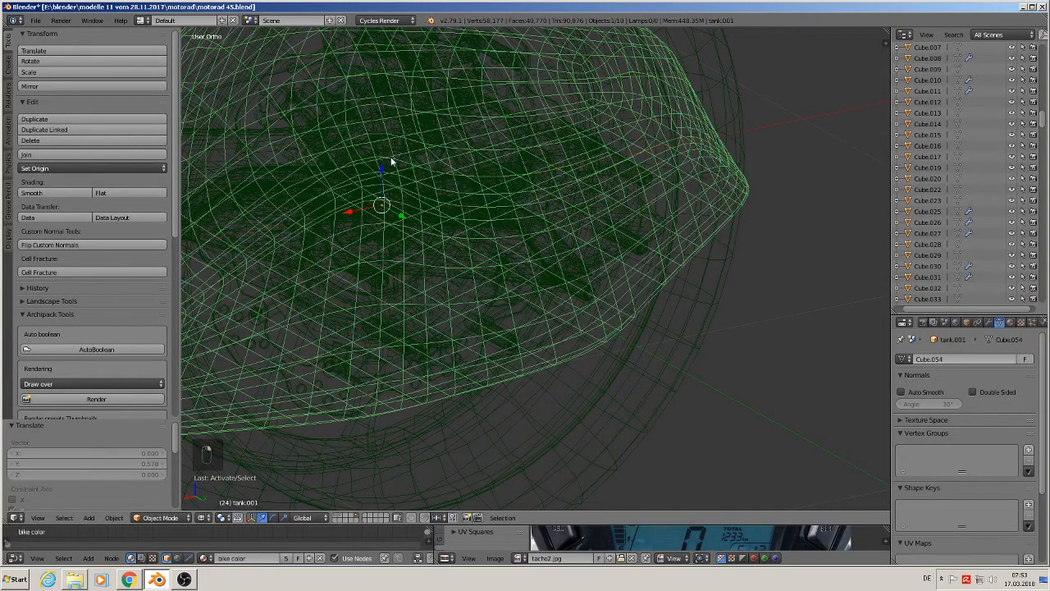
right_click(391, 162)
right_click(390, 162)
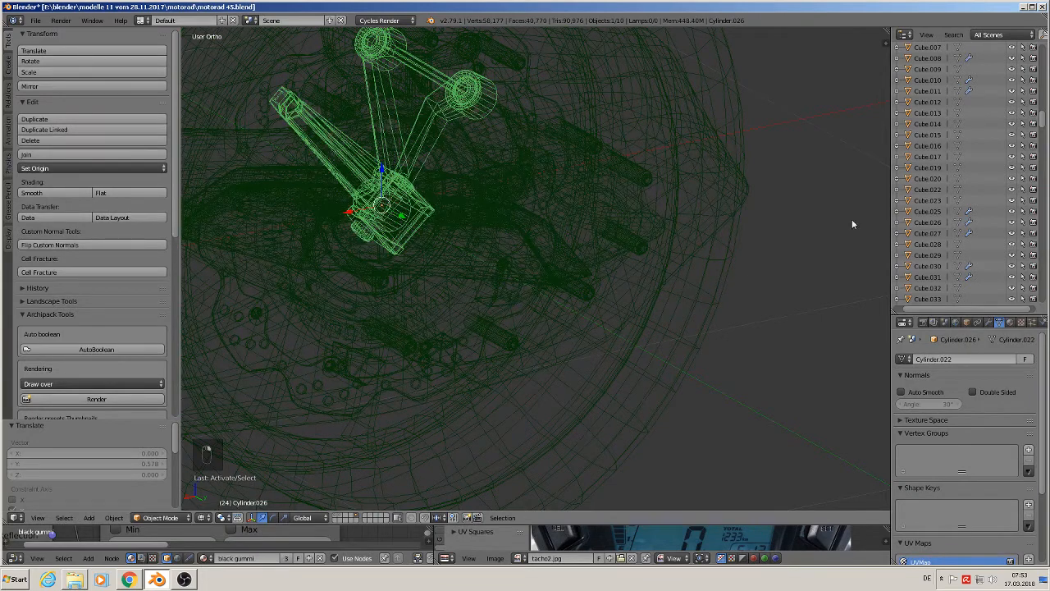
Locate the selected foot holder's entry in the object list and rename it as footholder 2
key(KP_Decimal)
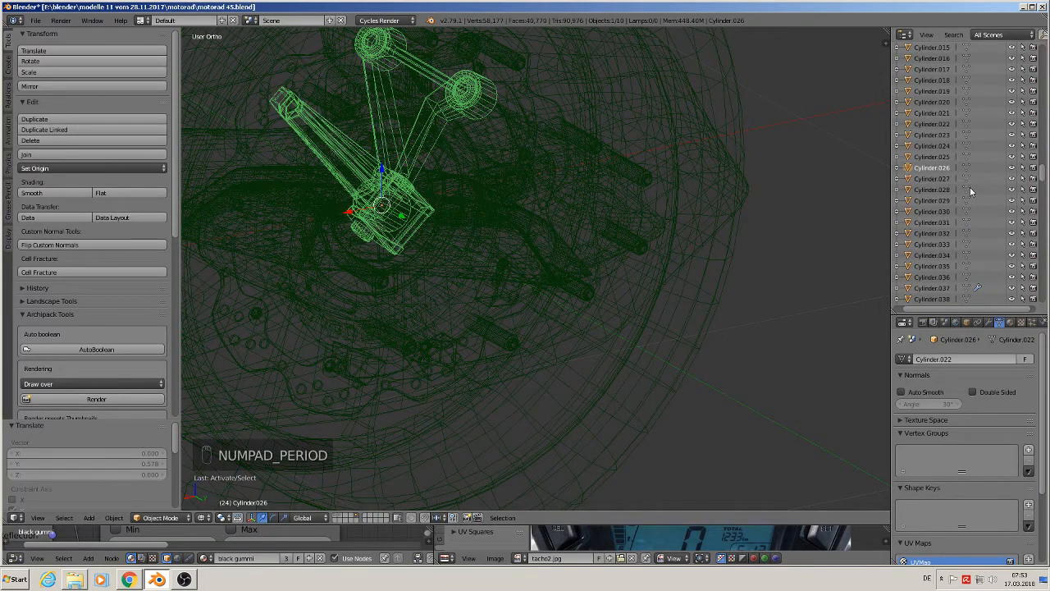
right_click(936, 172)
click(936, 170)
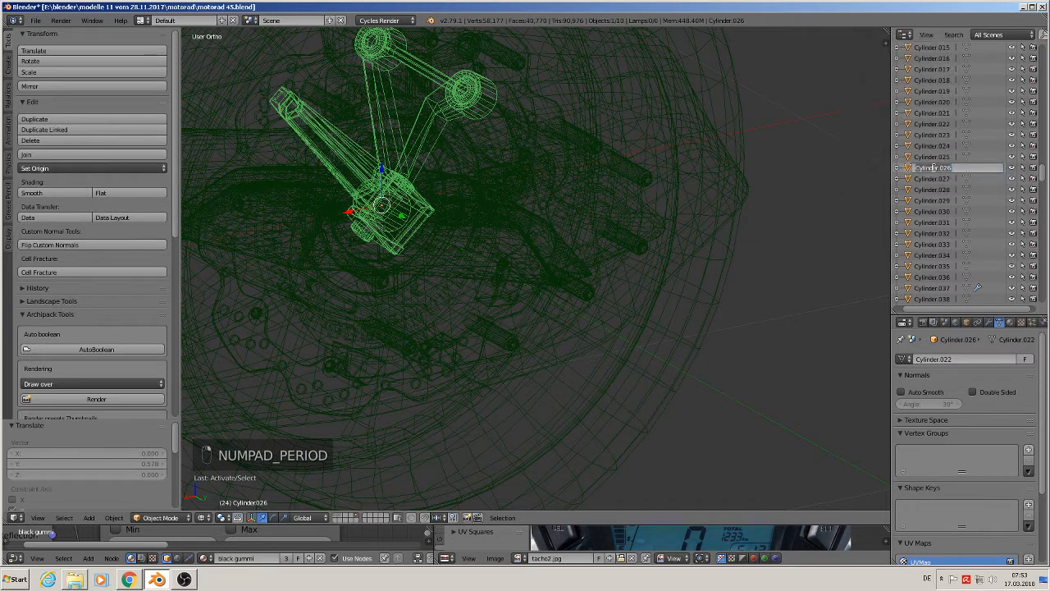
text(foot)
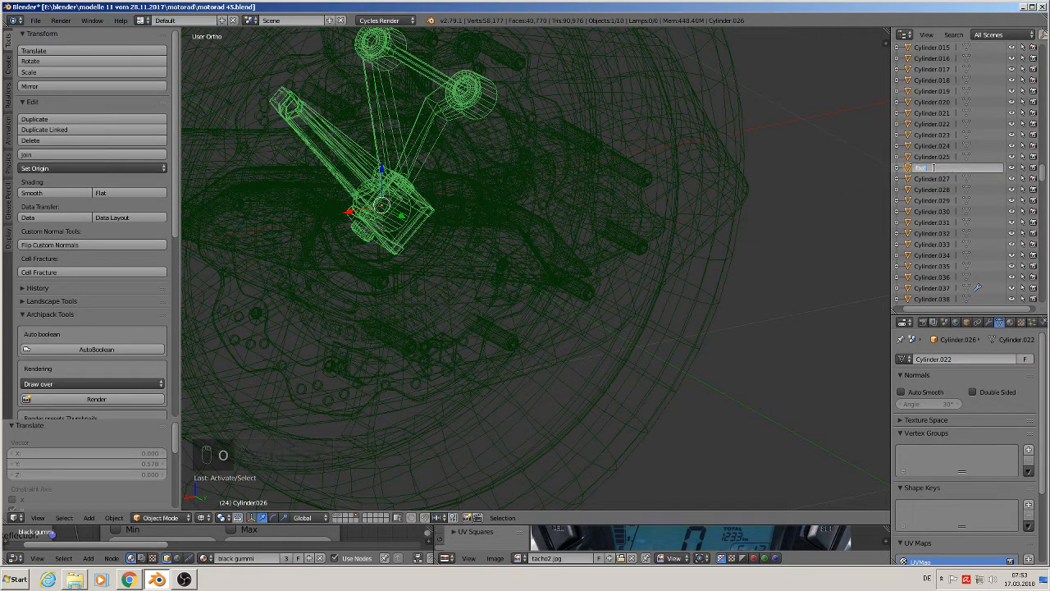
text(re)
text(lder 2)
key(Return)
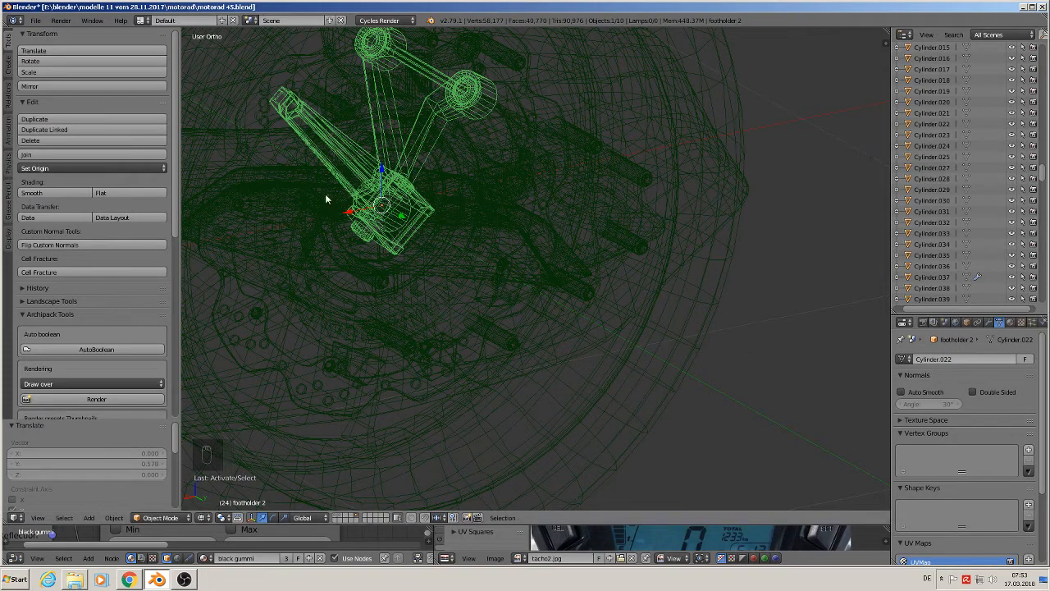
Select the engine part with the Blender lettering (Cylinder.024) and rename it as motor 1 in the object list
right_click(392, 202)
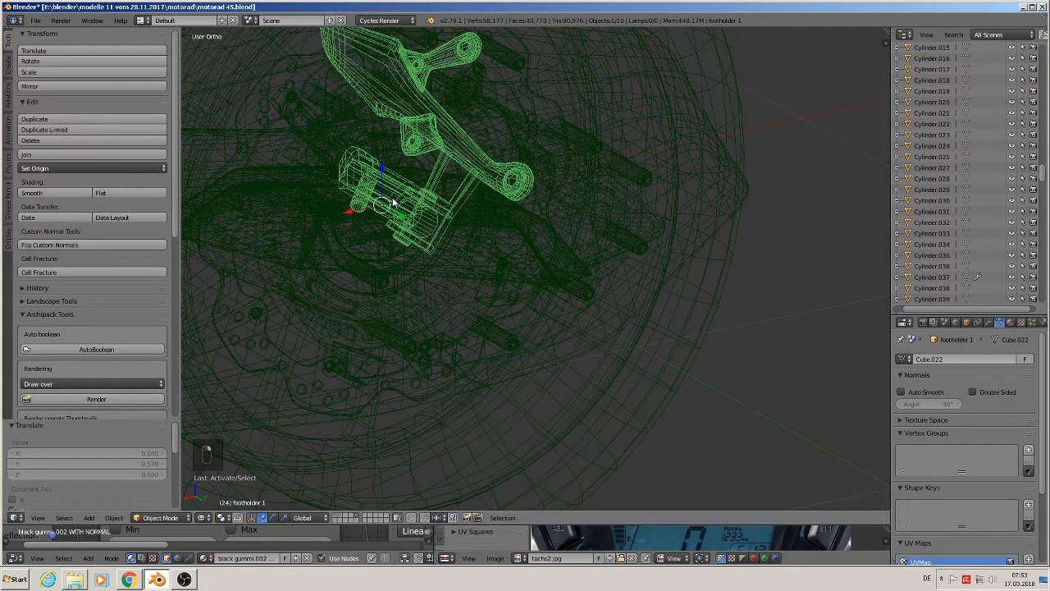
right_click(392, 203)
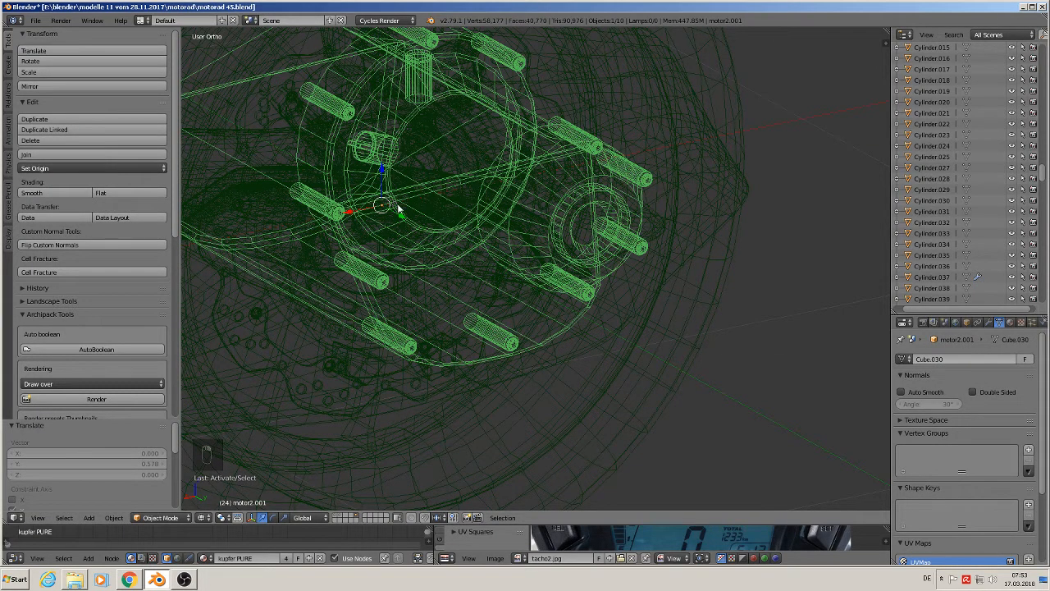
scroll(399, 211, down, 3)
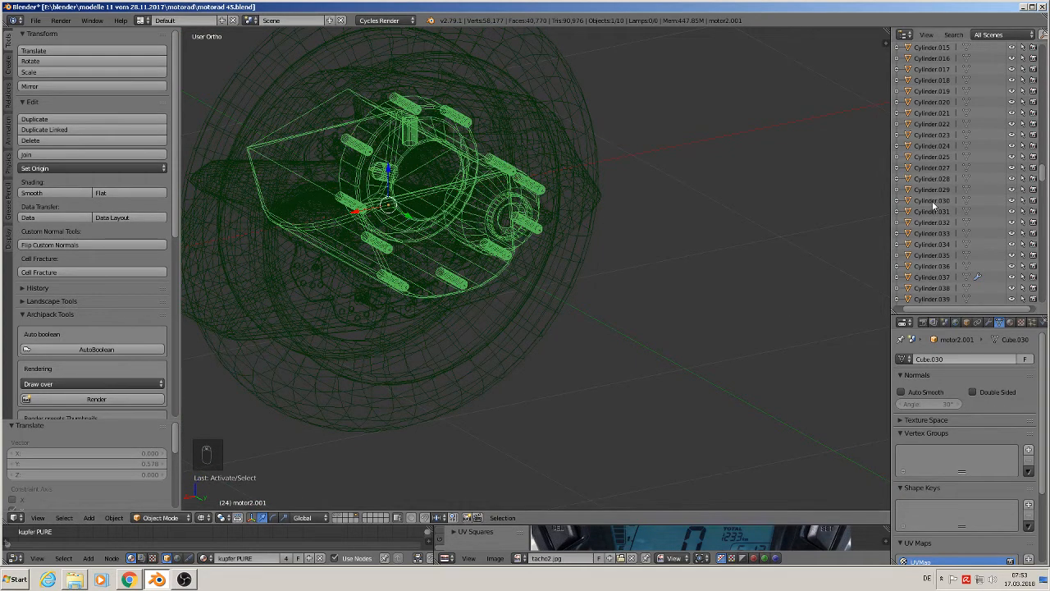
key(KP_Decimal)
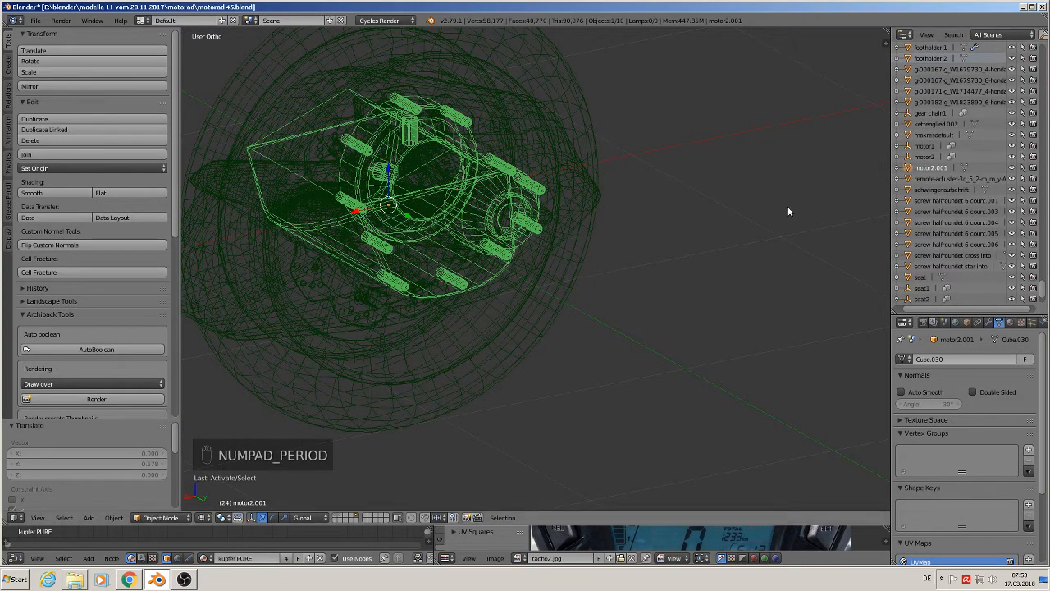
right_click(402, 200)
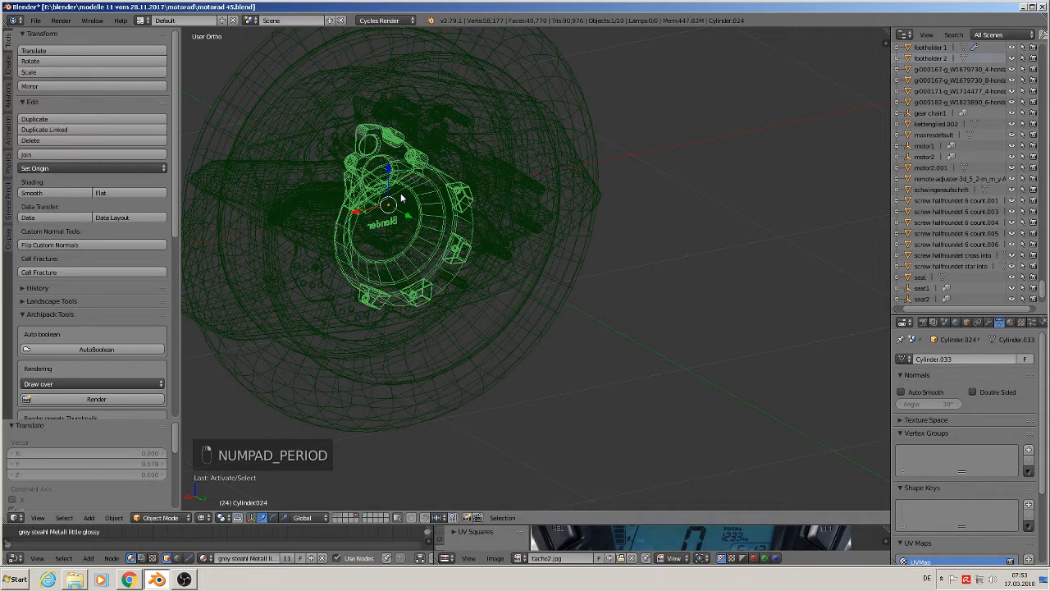
key(KP_Decimal)
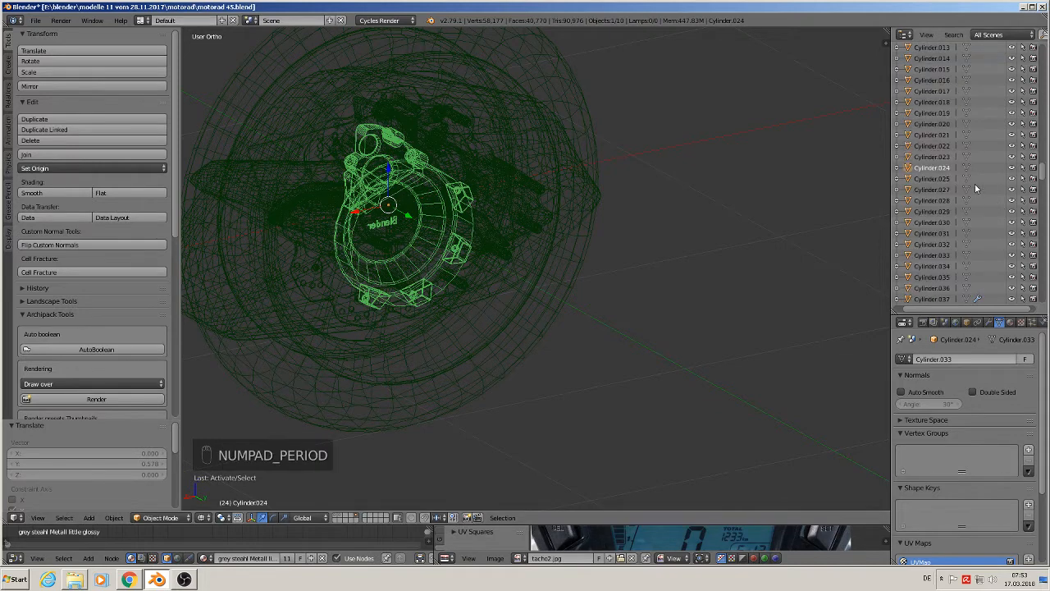
right_click(934, 168)
click(927, 167)
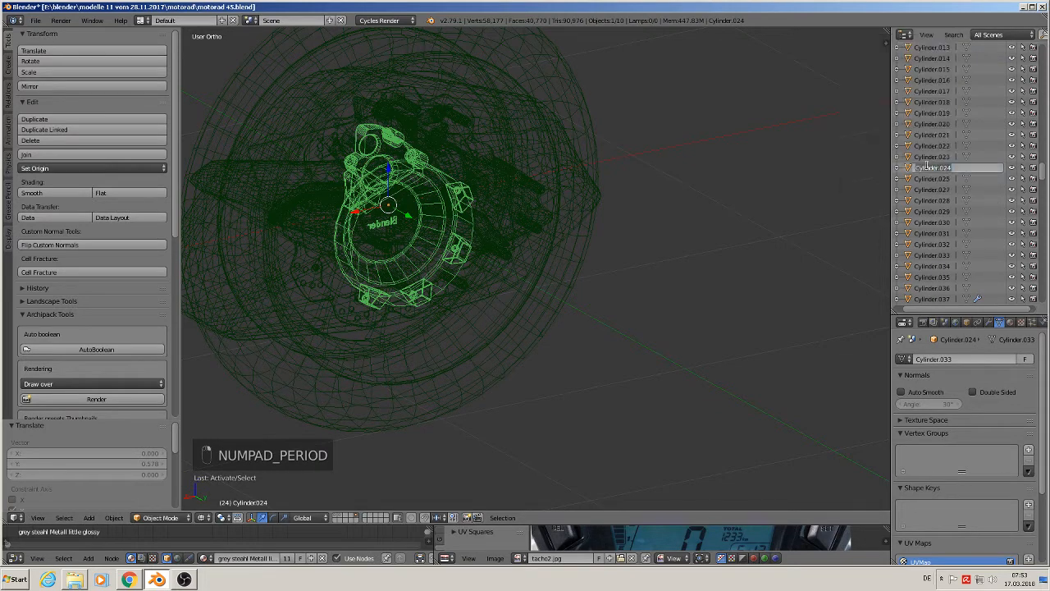
text(mo)
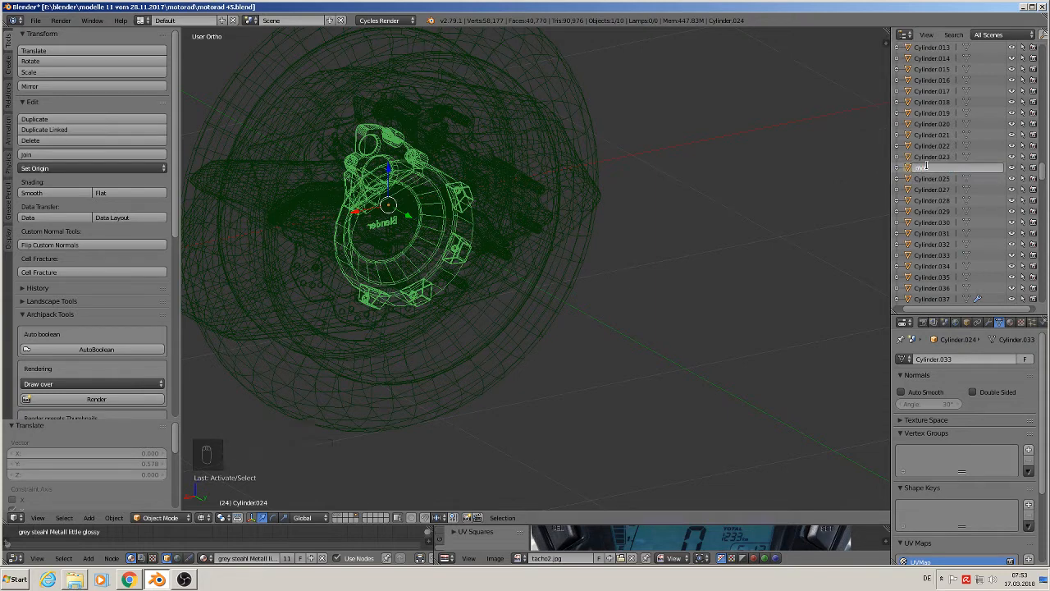
text(tor 1)
key(Return)
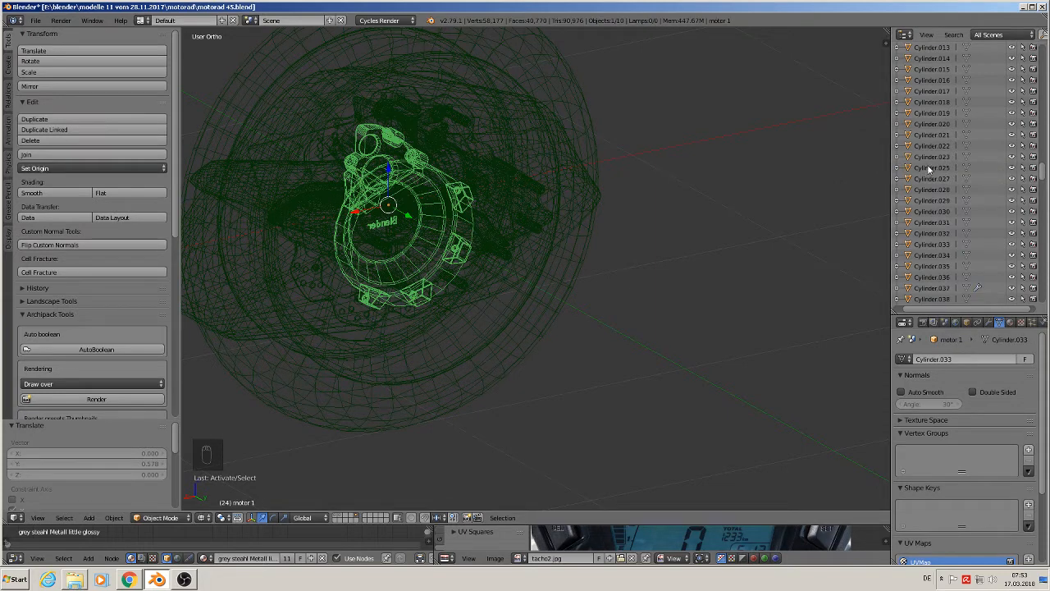
Select the toothed gear (Gear.001) among the overlapping parts and rename it as Gear chain 1 in the object list
right_click(376, 215)
right_click(376, 215)
right_click(375, 215)
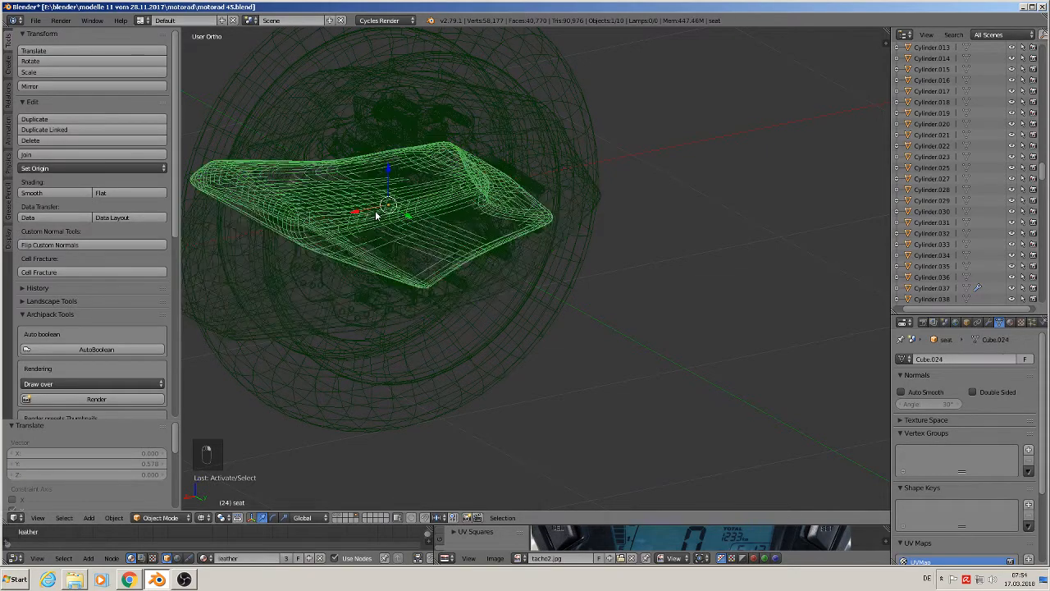
right_click(375, 215)
right_click(376, 215)
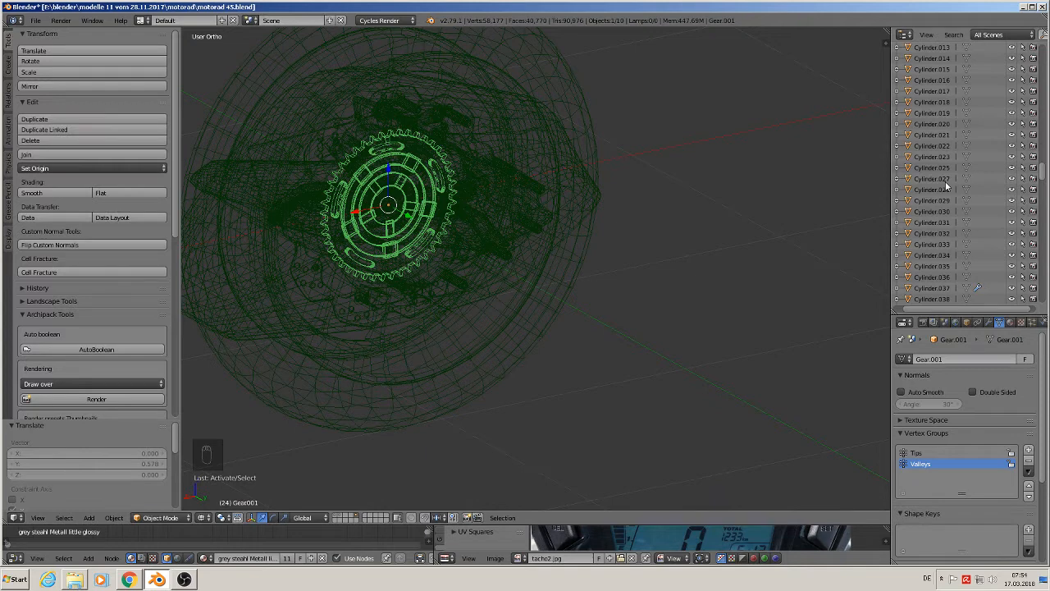
key(KP_Decimal)
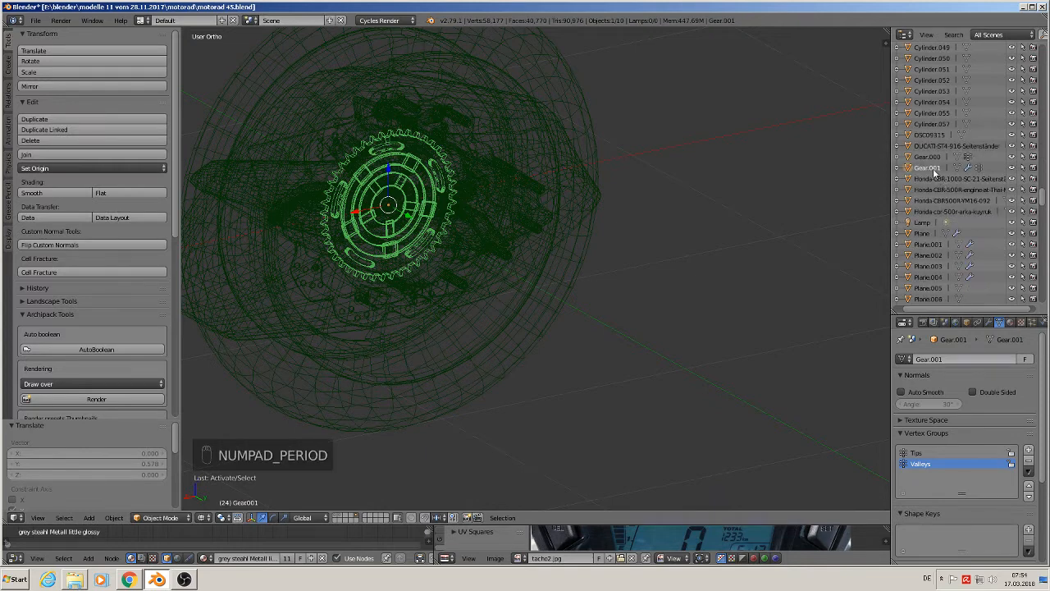
right_click(933, 172)
click(933, 168)
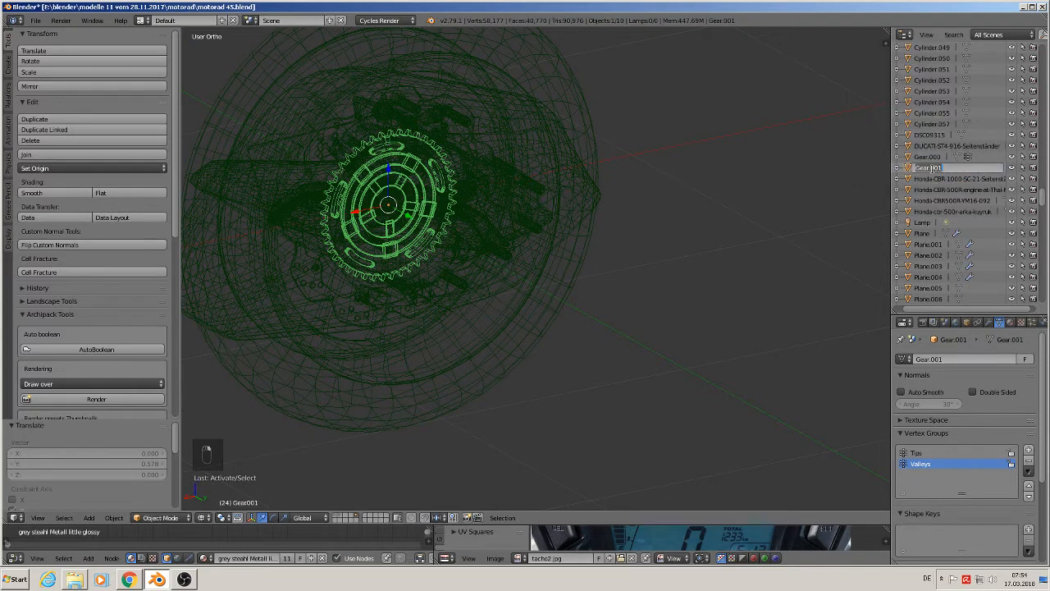
click(944, 168)
key(BackSpace)
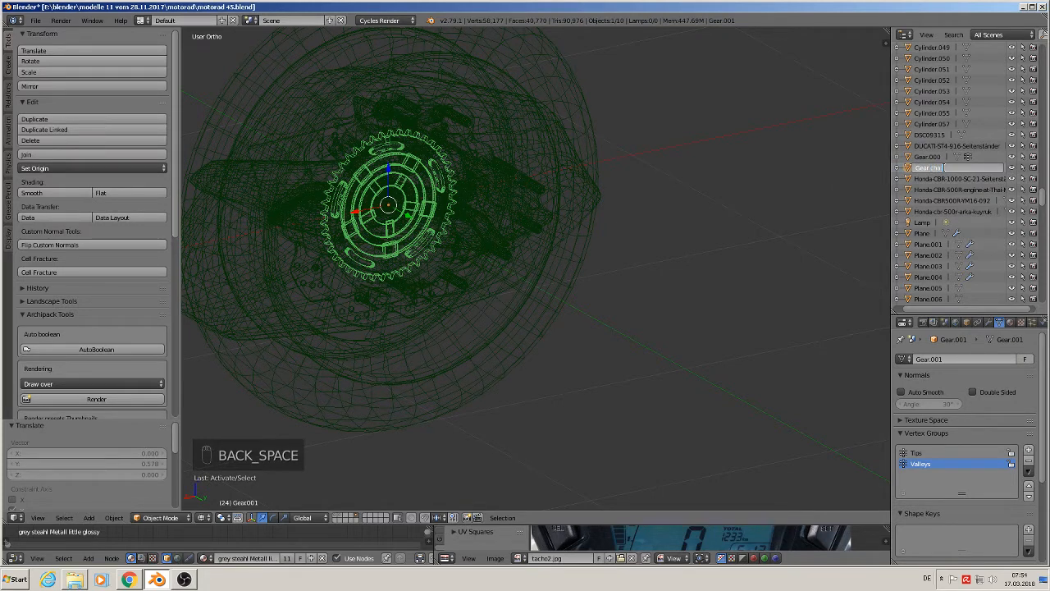
text(chain 1)
key(Return)
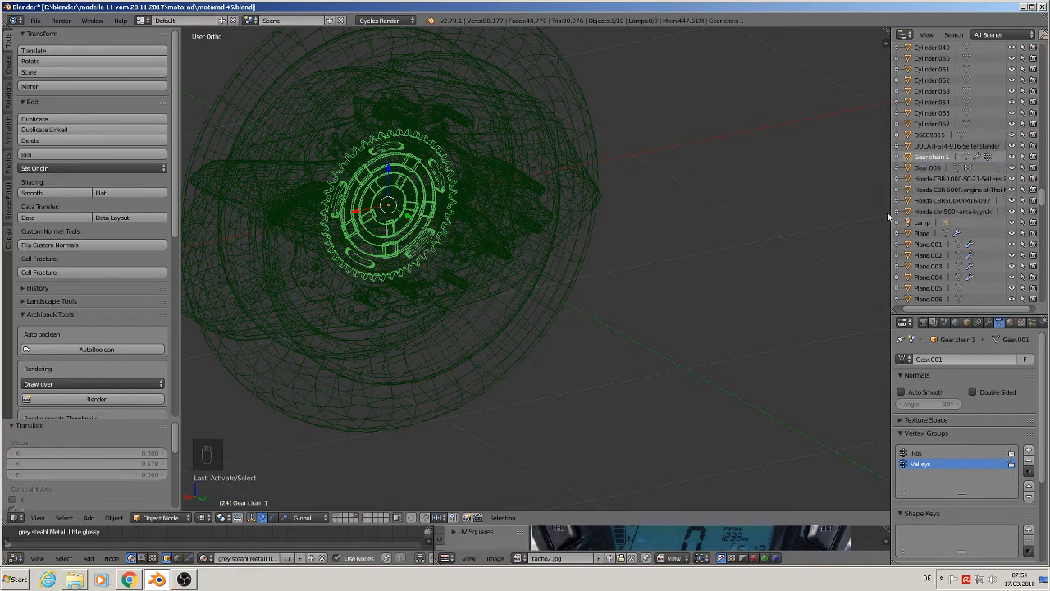
Show the overlapping motorcycle parts in front view with their materials displayed instead of wireframe
middle_drag(452, 260, 305, 258)
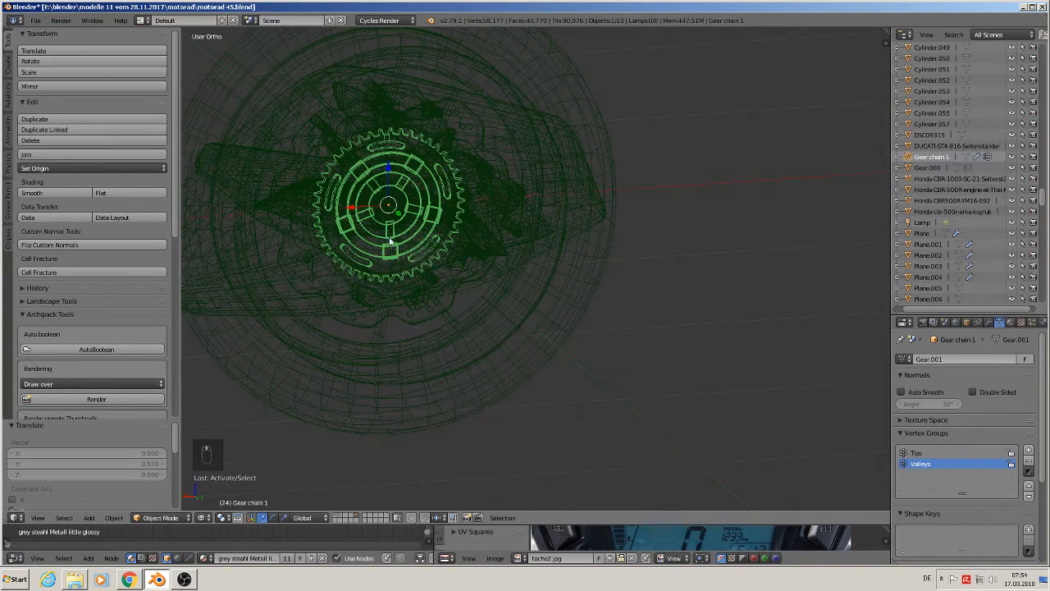
key(KP_1)
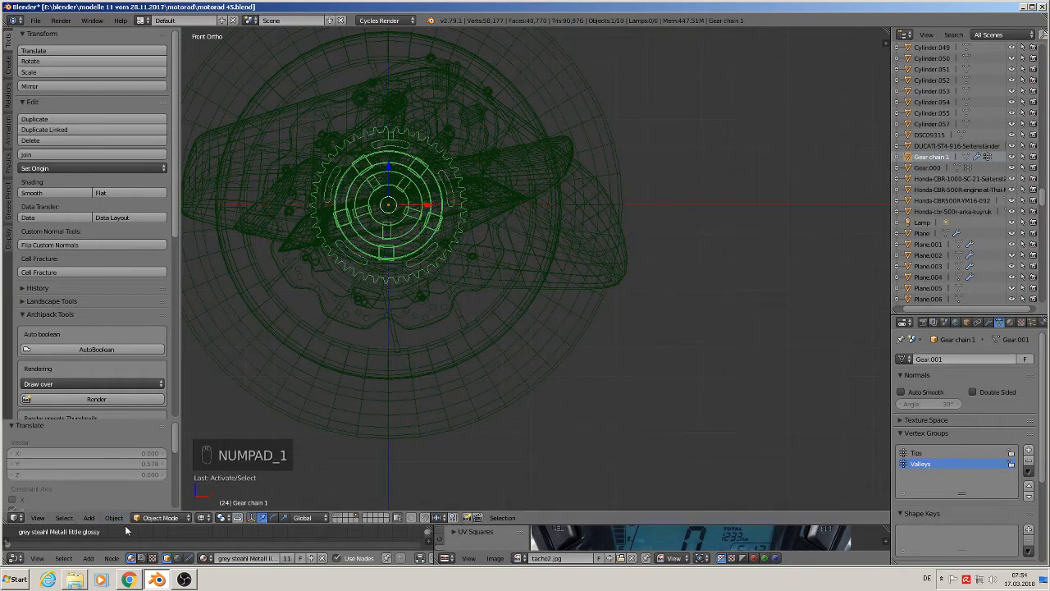
click(203, 517)
click(253, 444)
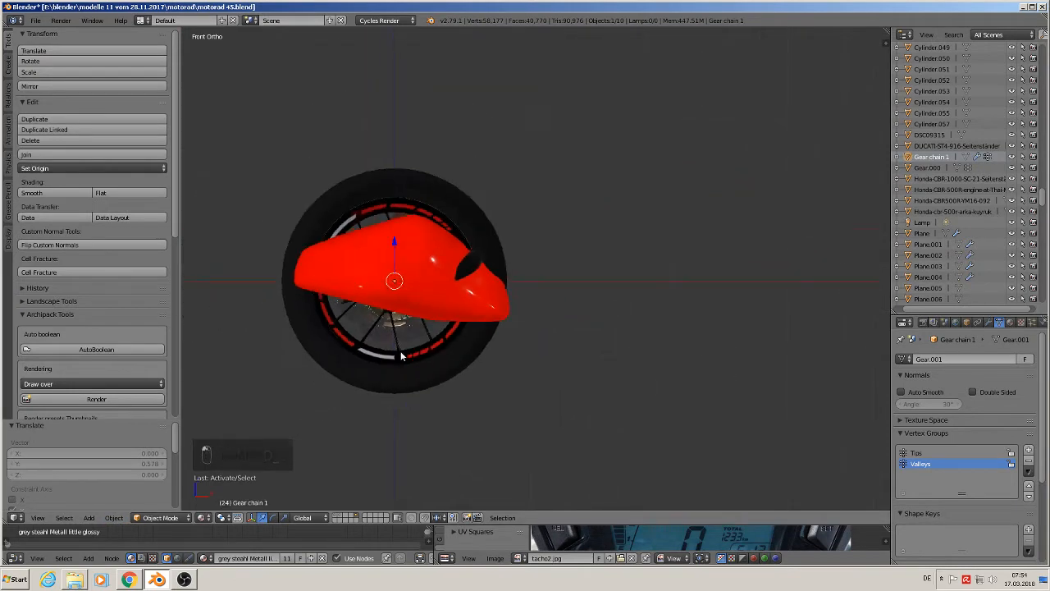
Show the layer holding the assembled motorcycle and the reference photos, and save the file
shift+middle_drag(387, 353, 521, 281)
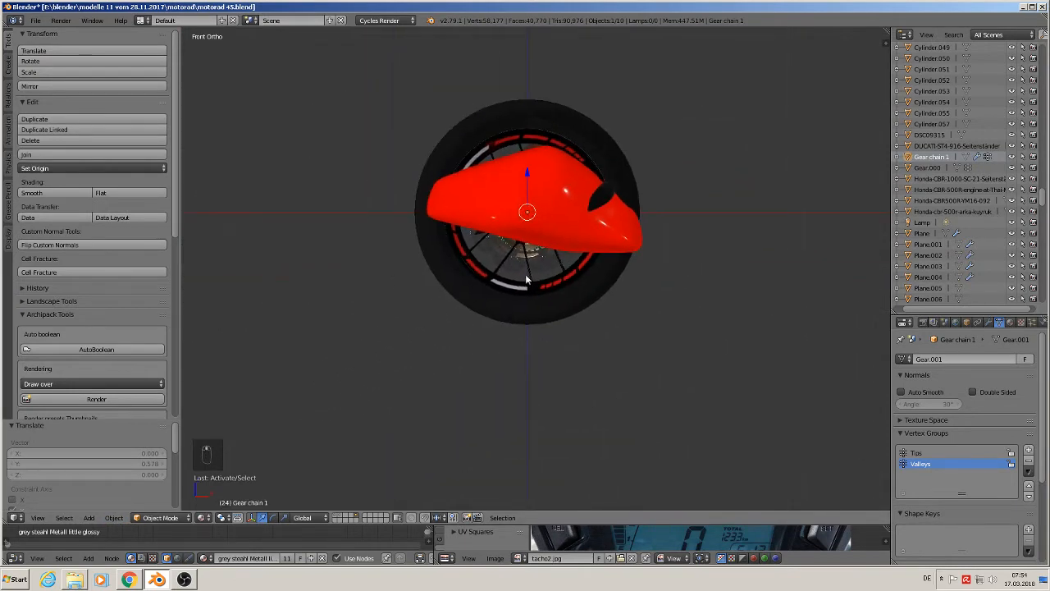
click(340, 518)
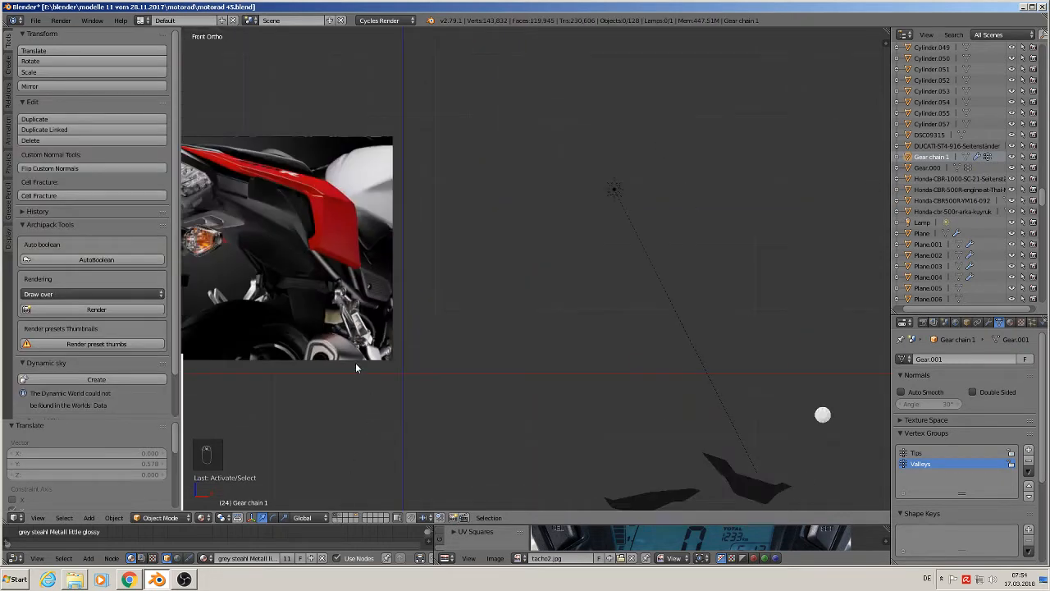
shift+middle_drag(356, 368, 560, 214)
scroll(561, 213, down, 3)
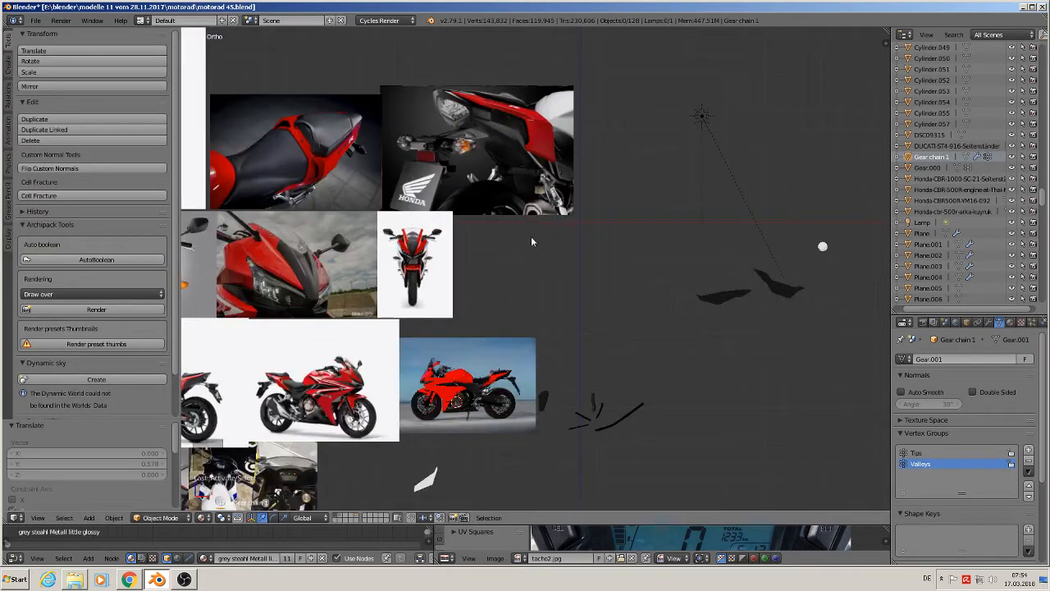
click(35, 21)
click(61, 104)
Locate the assembled red motorcycle among the reference photos and view its rear half up close from the front
shift+middle_drag(466, 297, 622, 136)
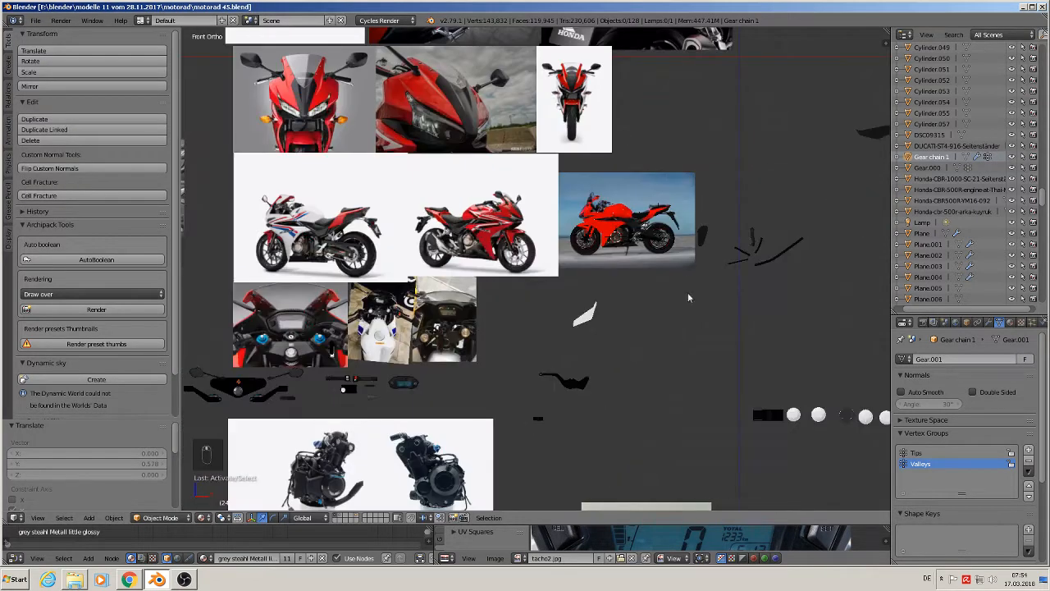
shift+middle_drag(634, 323, 585, 133)
middle_drag(643, 298, 610, 220)
key(KP_1)
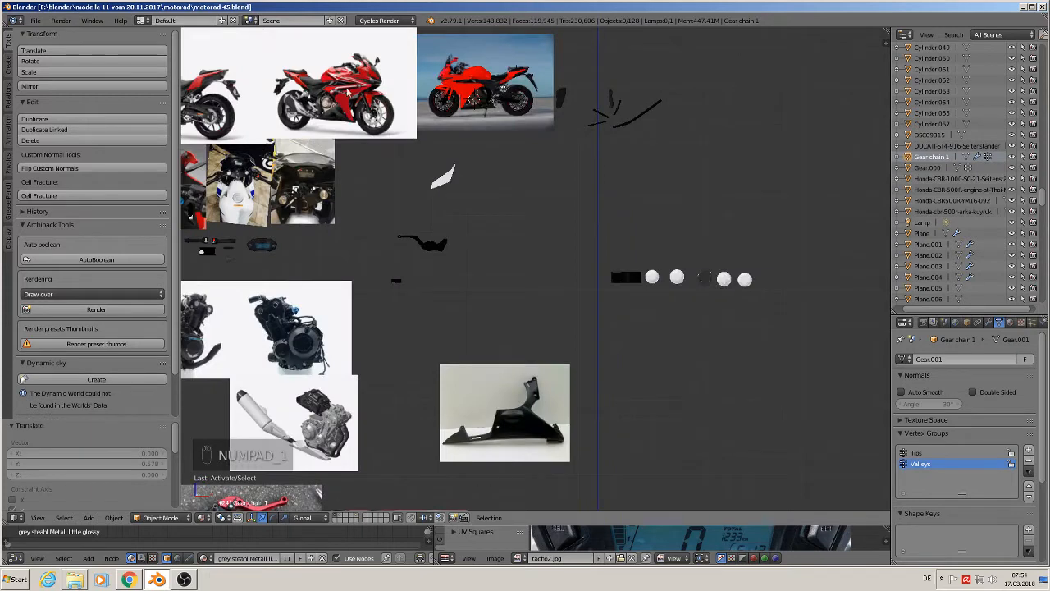
shift+middle_drag(494, 131, 598, 346)
scroll(599, 351, up, 8)
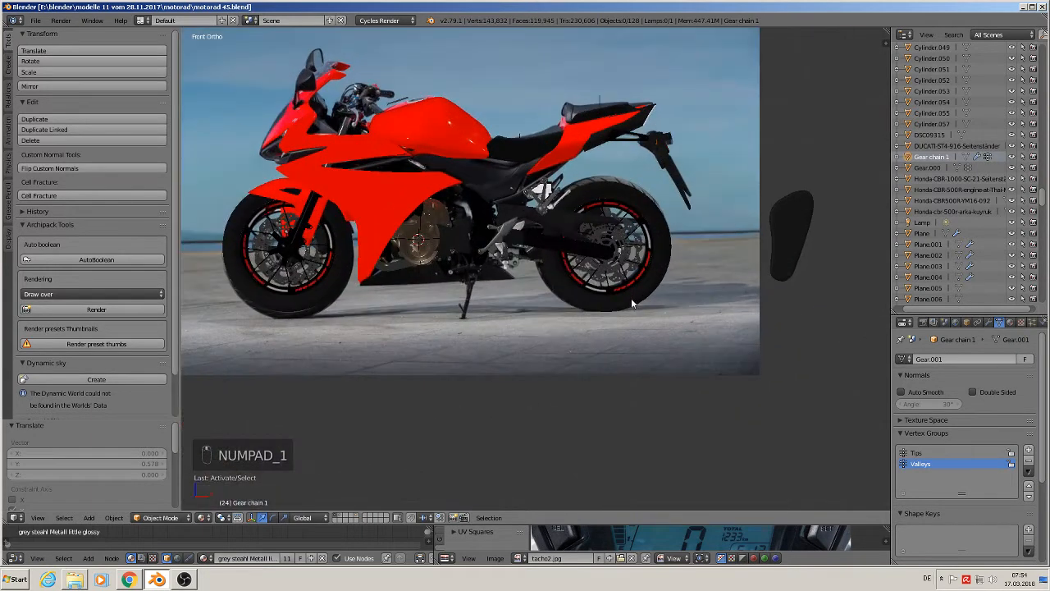
scroll(569, 238, up, 4)
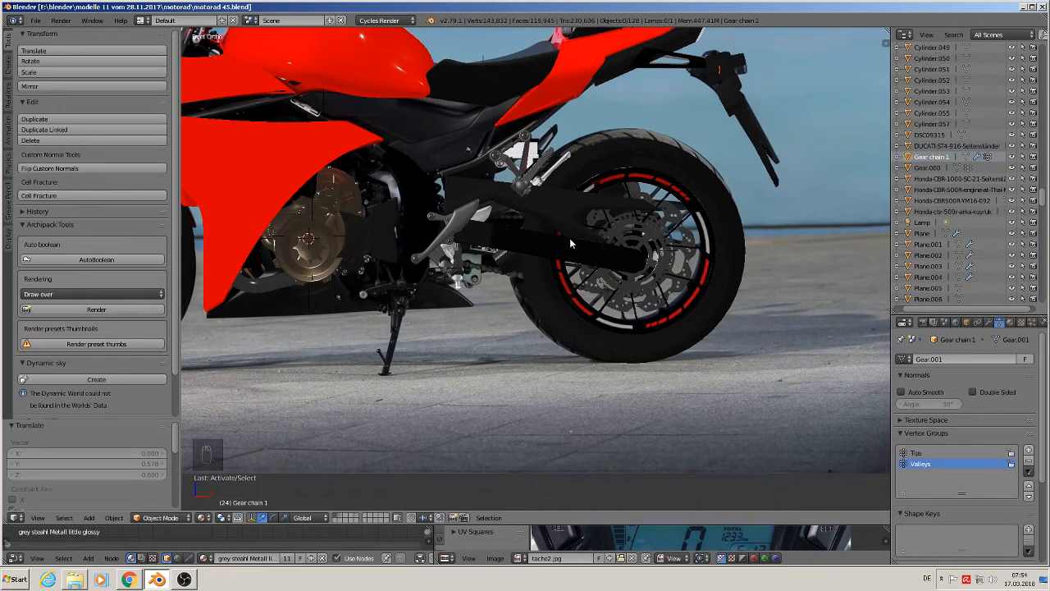
Examine the motorcycle's tail, selecting the red side panel beneath the seat and the bracket between the rear turn signals
right_click(583, 63)
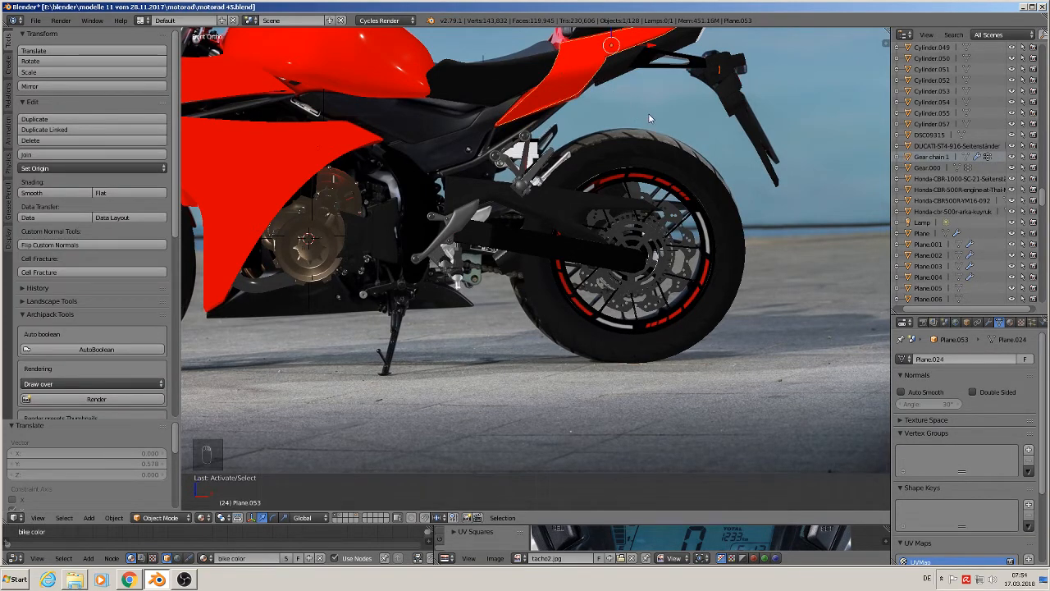
shift+middle_drag(649, 119, 525, 225)
scroll(555, 230, up, 3)
middle_drag(564, 188, 511, 187)
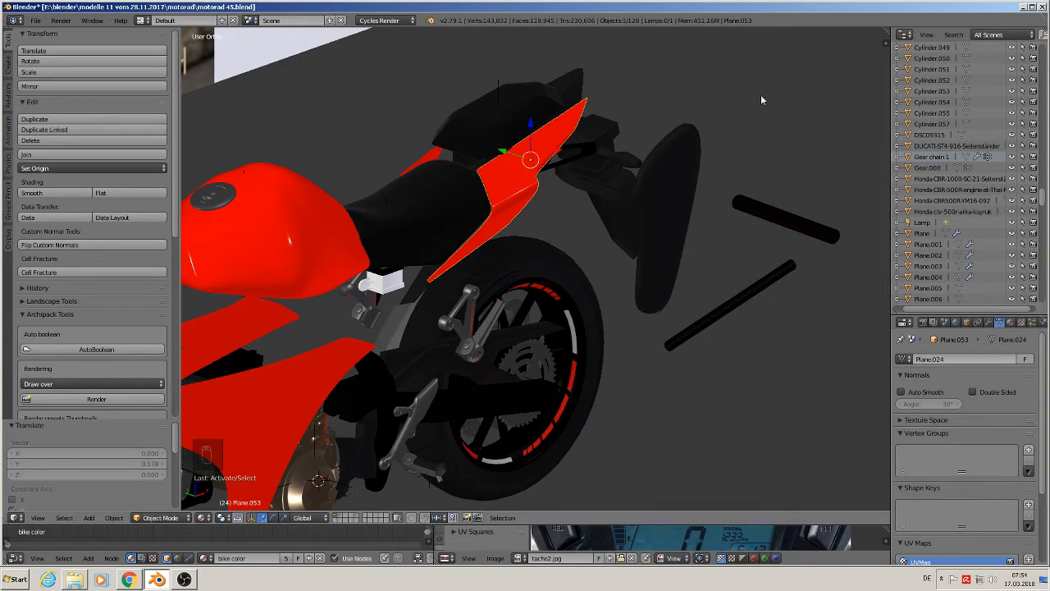
key(KP_1)
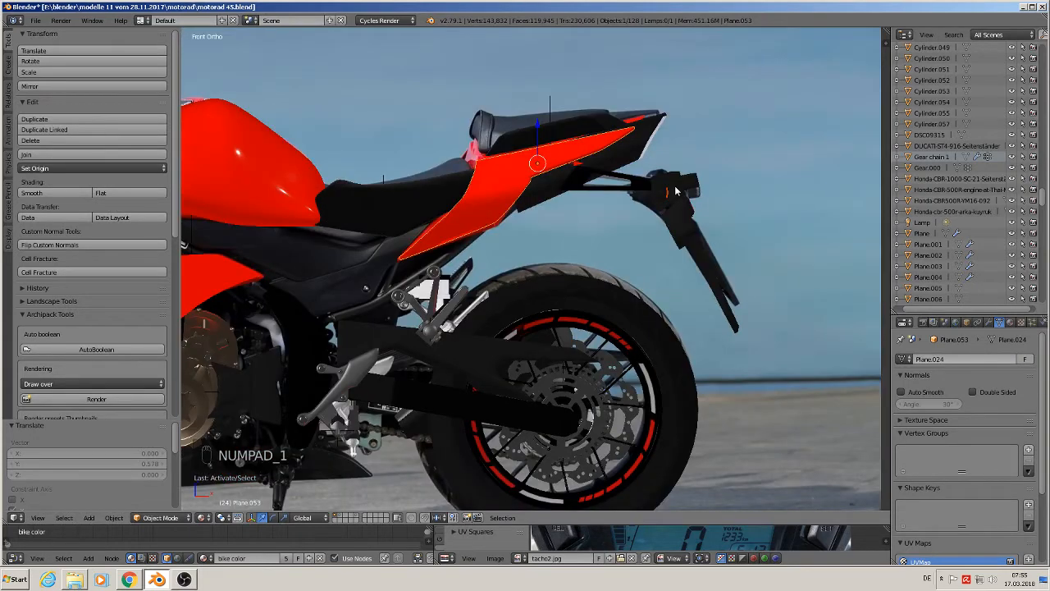
scroll(674, 191, up, 5)
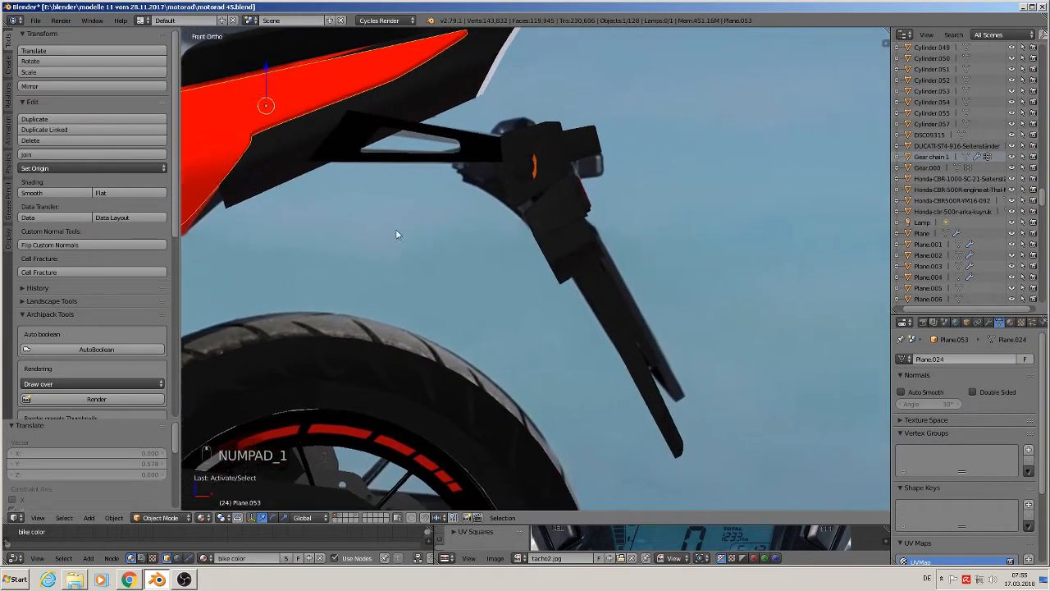
scroll(395, 235, up, 2)
scroll(421, 202, down, 4)
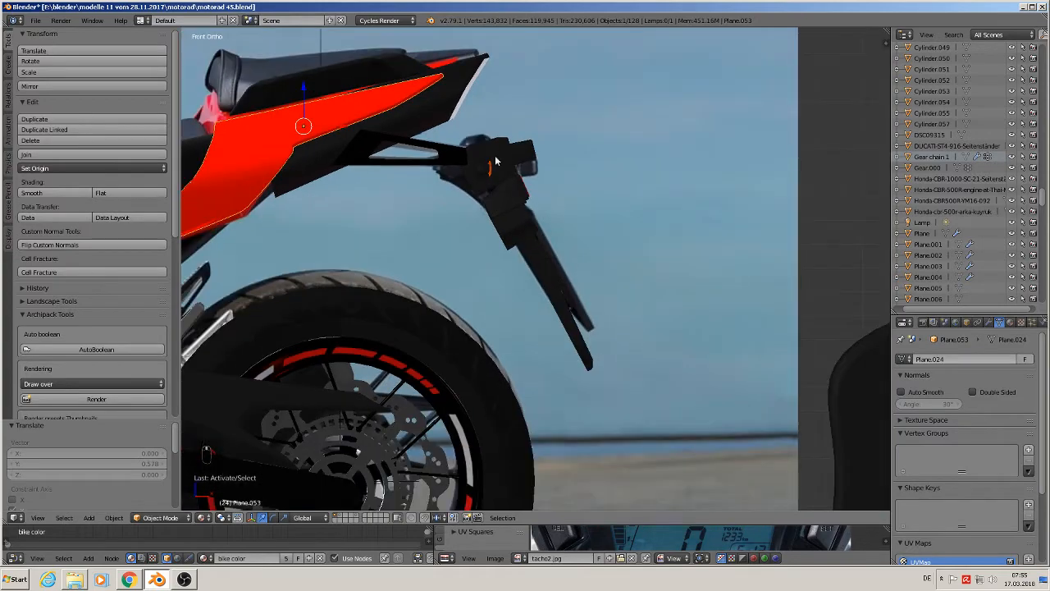
right_click(495, 163)
middle_drag(496, 162, 438, 185)
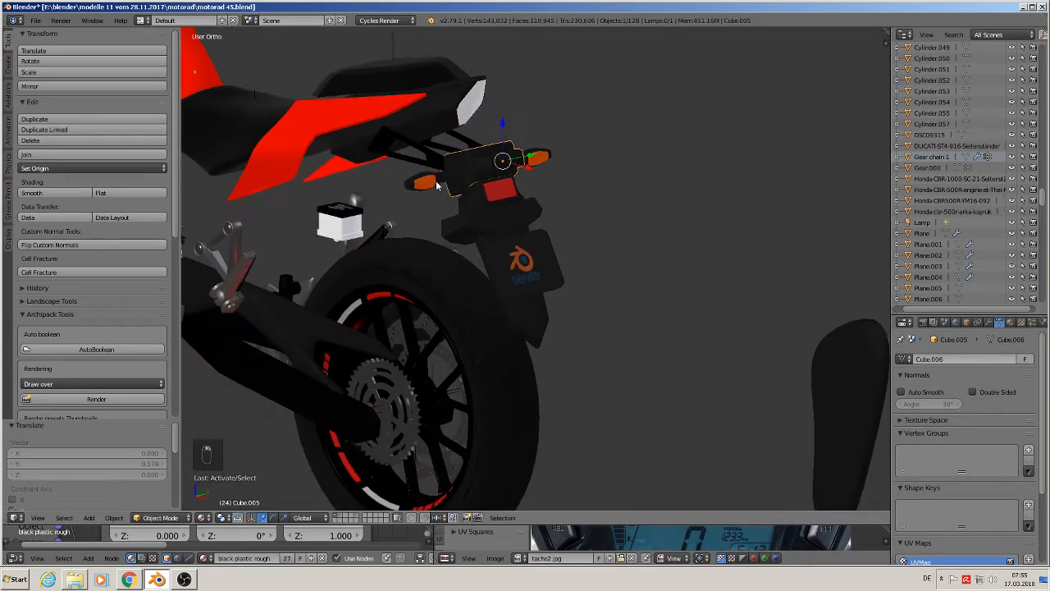
scroll(449, 171, up, 3)
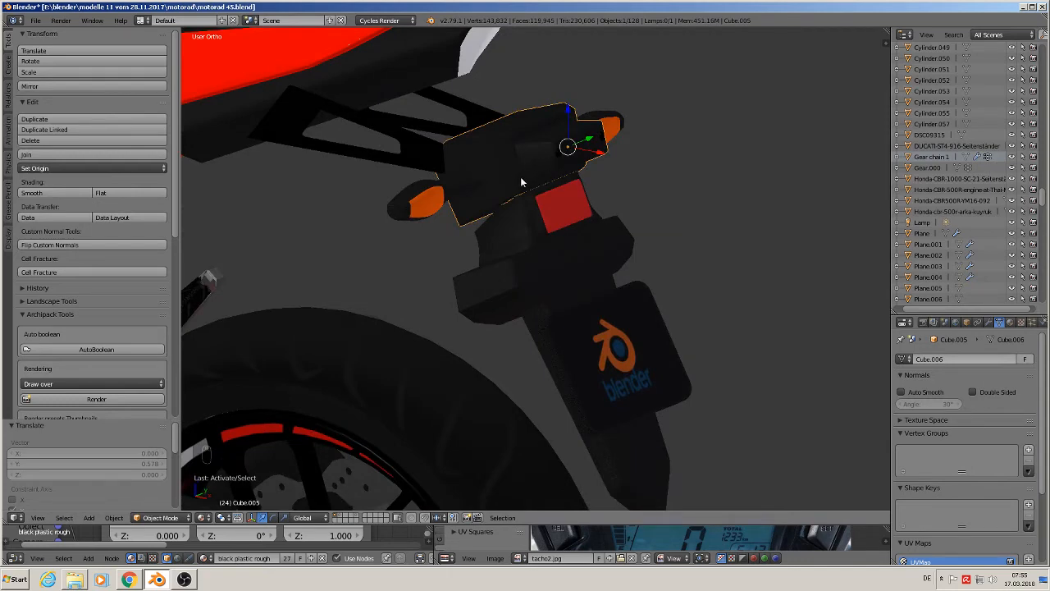
middle_drag(520, 182, 600, 164)
key(m)
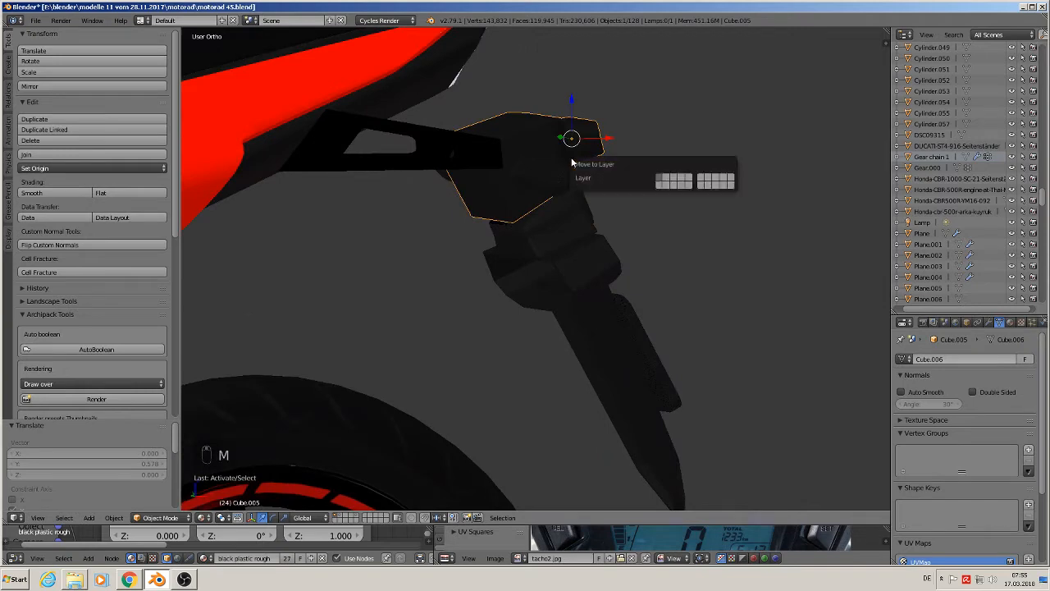
click(647, 133)
scroll(570, 264, down, 6)
key(a)
key(a)
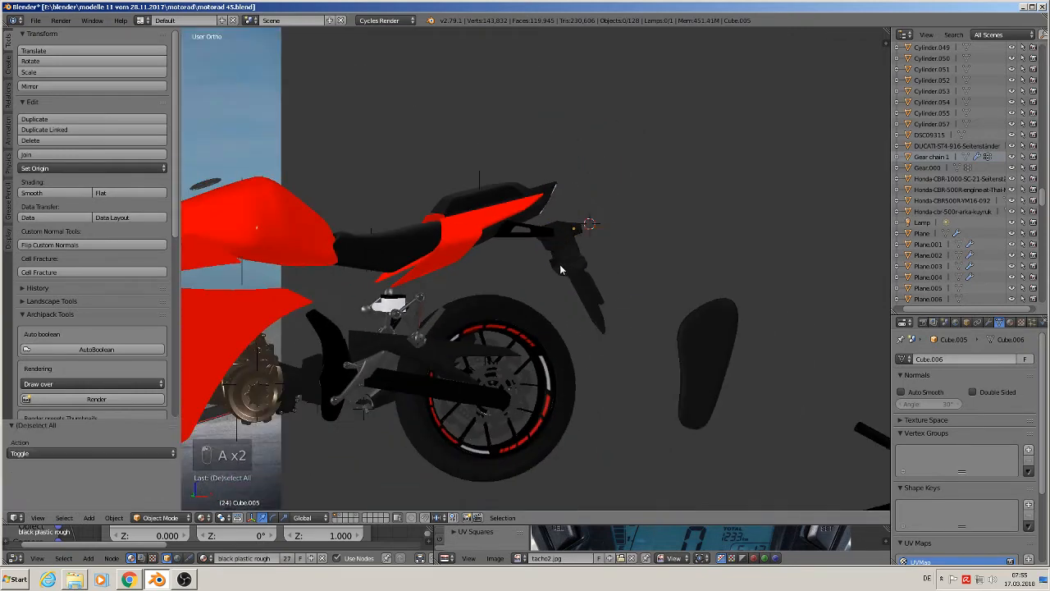
Locate the loose speedometer (Cube.067) below the reference photos and move it to the assembled bike's cockpit, about 10.5 in X and 9.6 in Z
scroll(545, 274, down, 2)
key(KP_1)
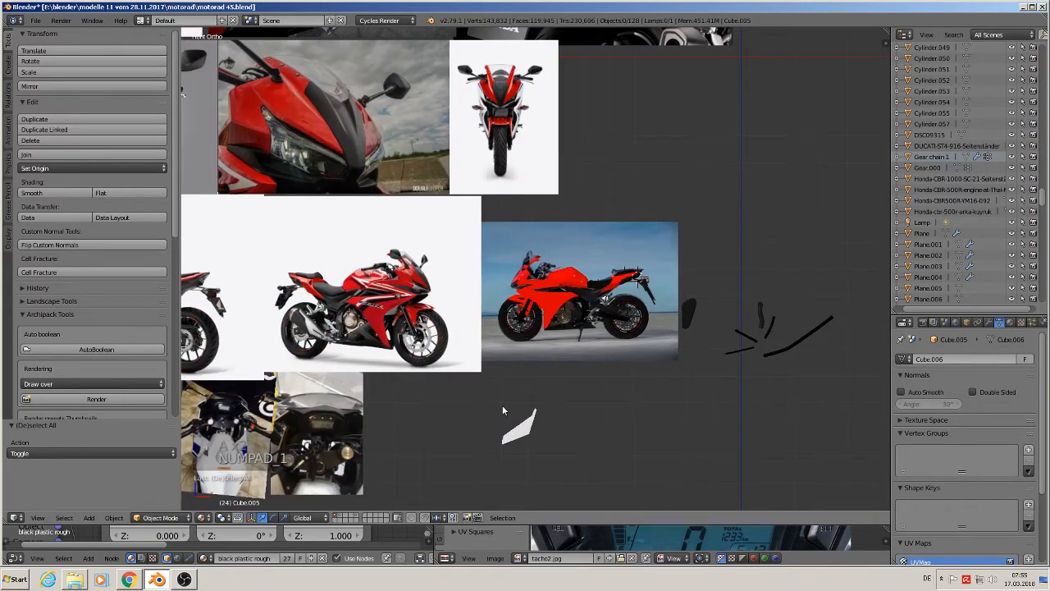
shift+middle_drag(503, 411, 659, 161)
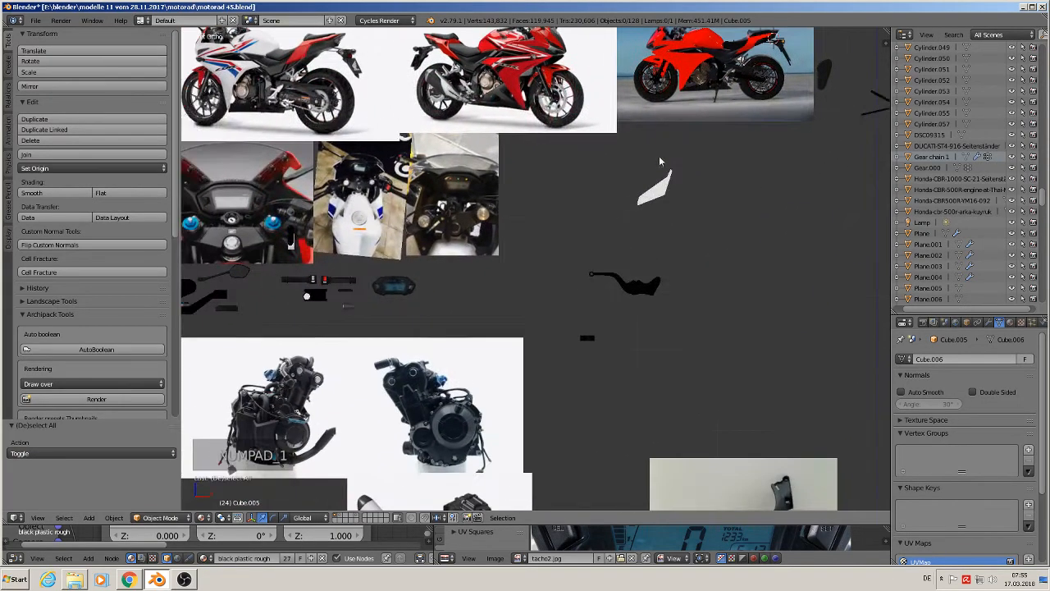
shift+middle_drag(595, 306, 802, 180)
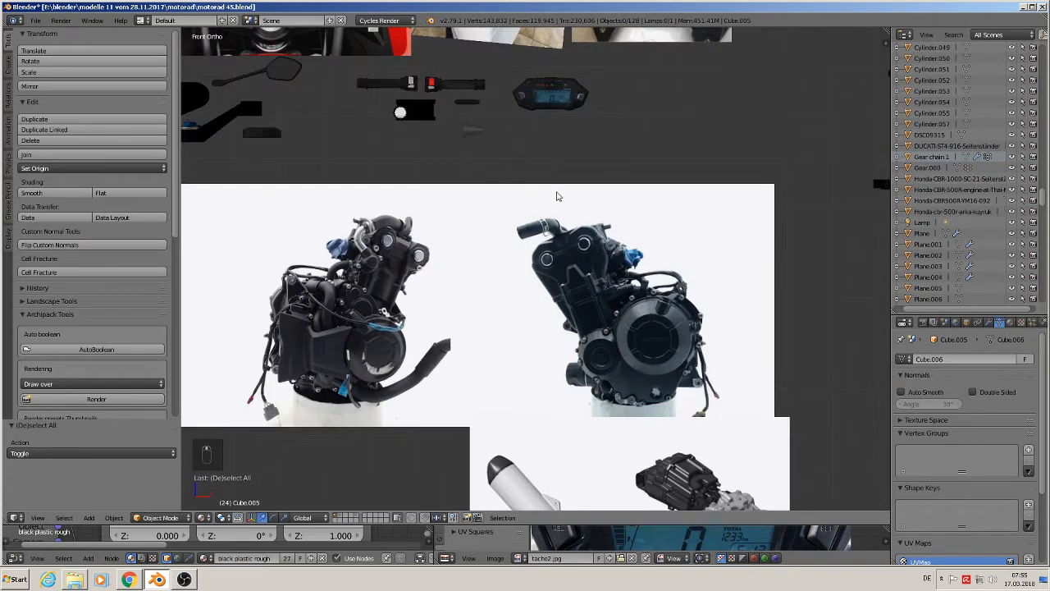
scroll(557, 197, up, 1)
shift+middle_drag(557, 197, 674, 287)
scroll(638, 256, down, 3)
click(656, 214)
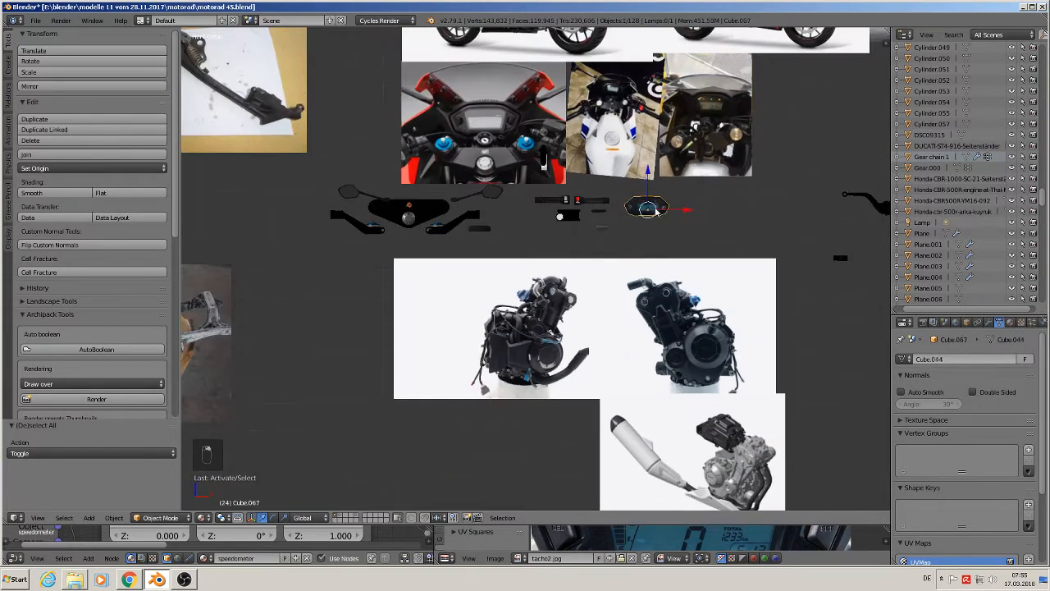
shift+middle_drag(656, 214, 425, 425)
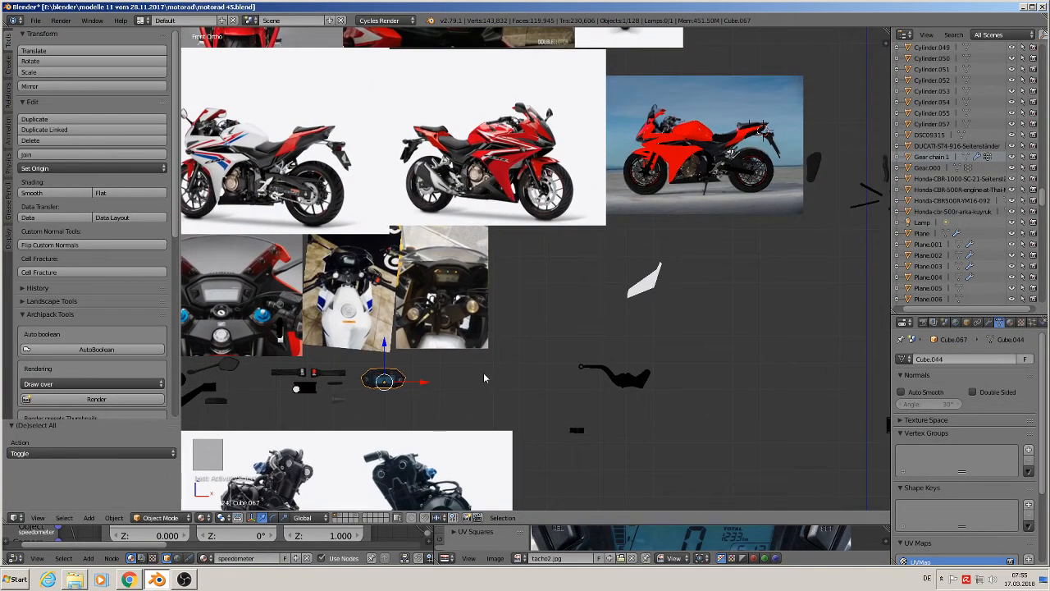
key(g)
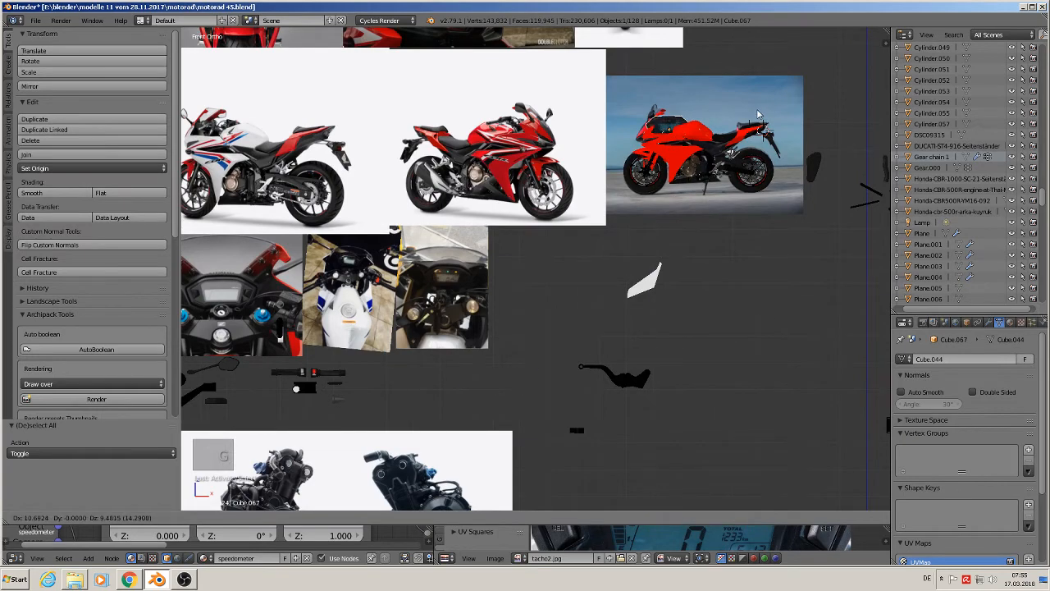
click(756, 112)
Rotate the speedometer by -90° and a further 180° about the global Z axis so its display faces the seat
scroll(755, 112, up, 7)
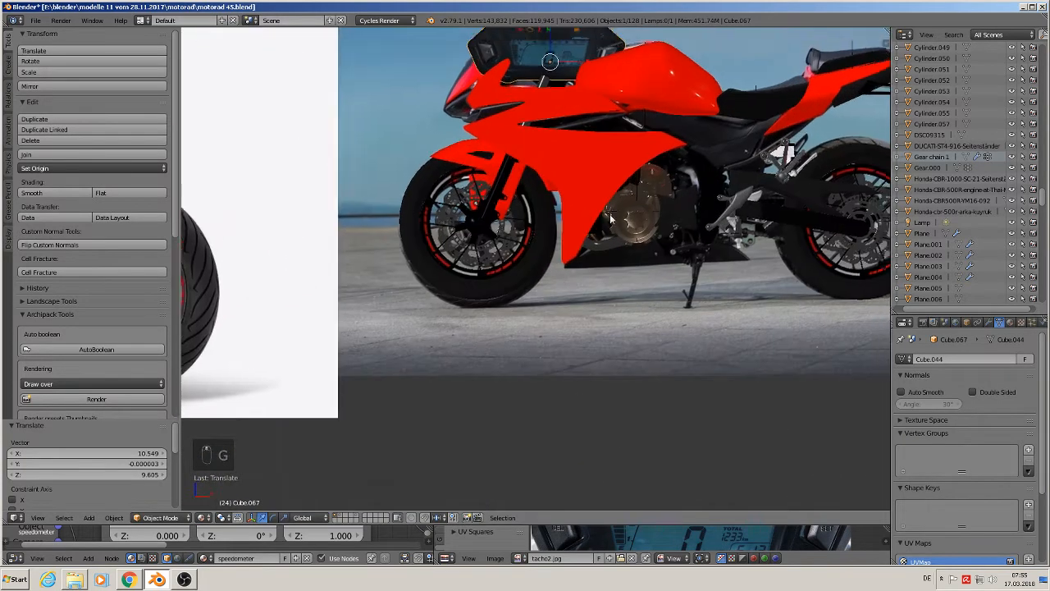
key(r)
key(z)
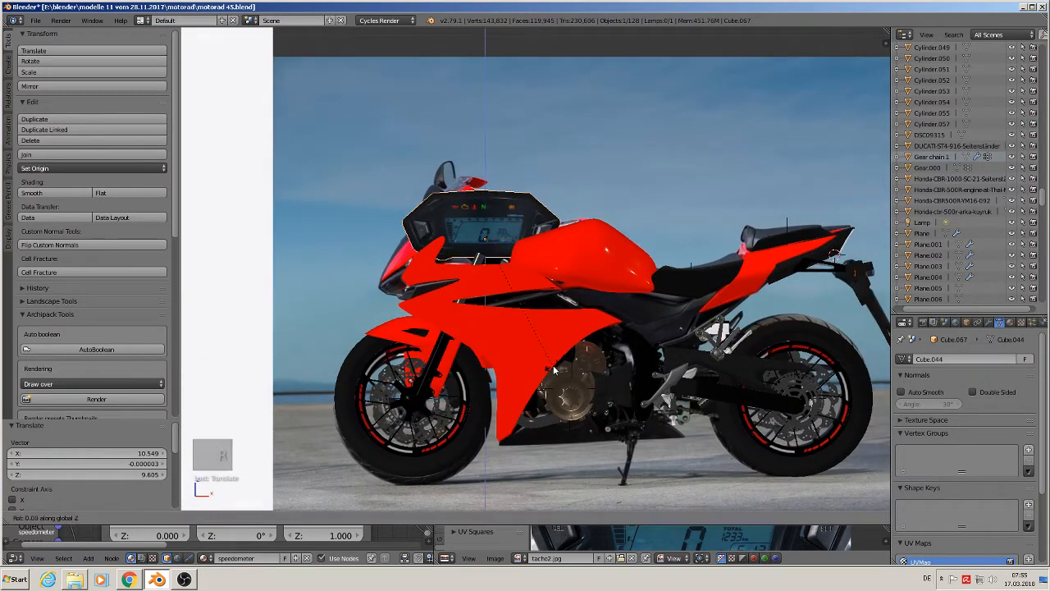
text(-90)
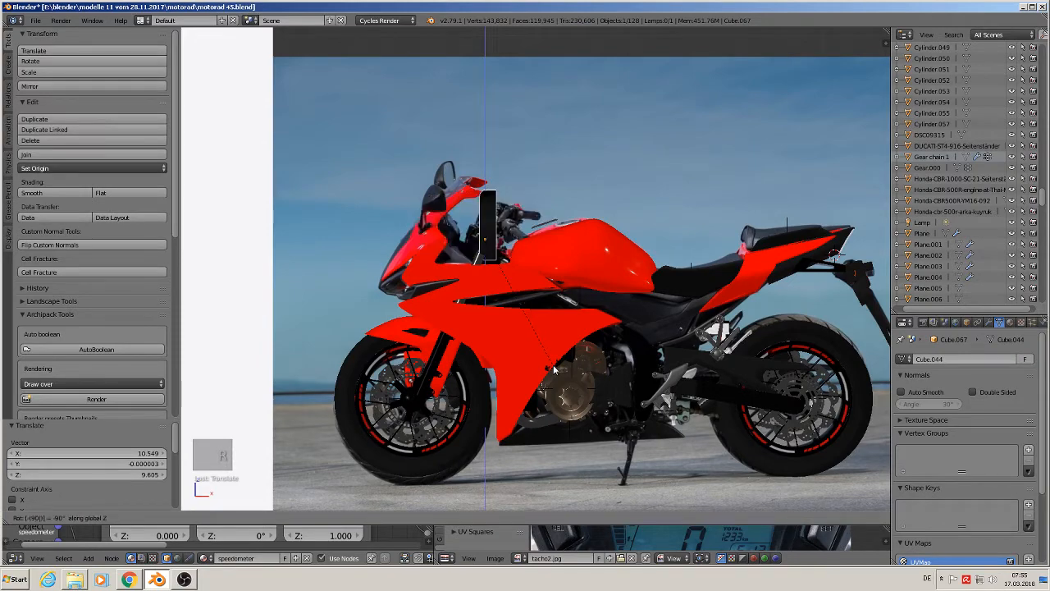
key(Return)
middle_drag(553, 371, 569, 340)
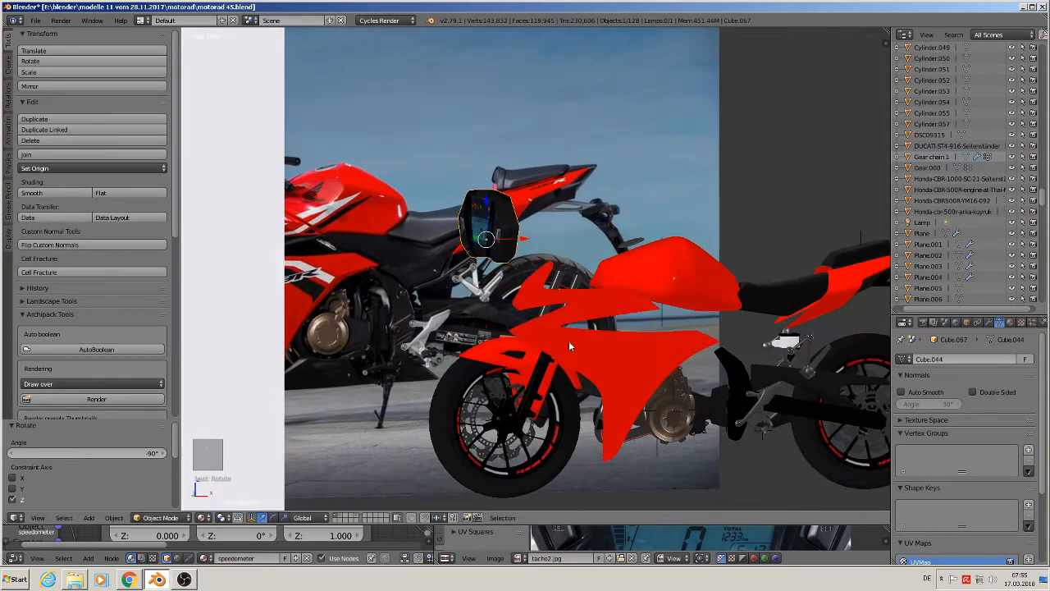
text(rz180)
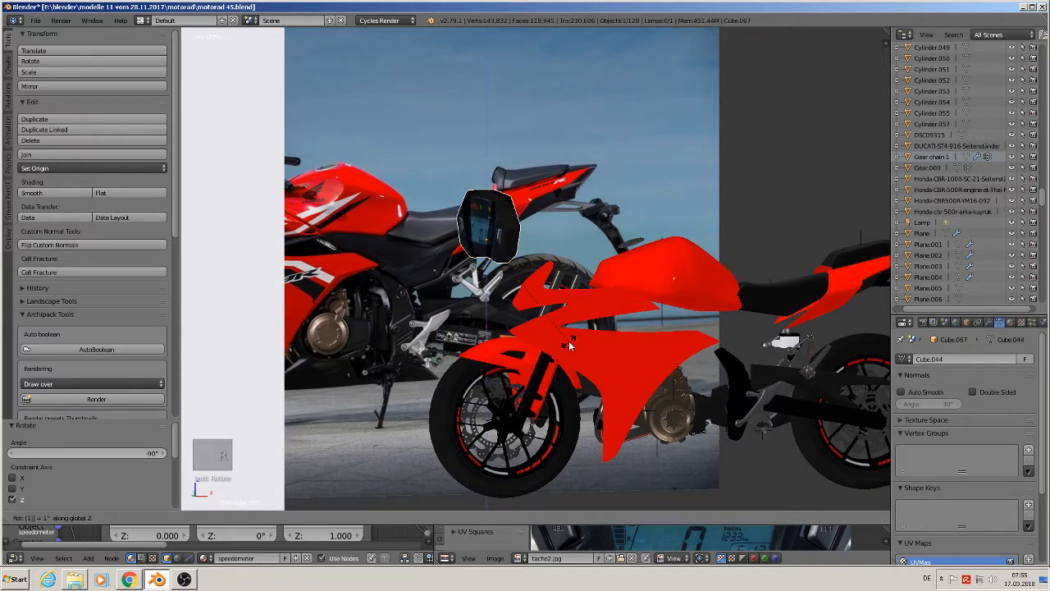
key(Return)
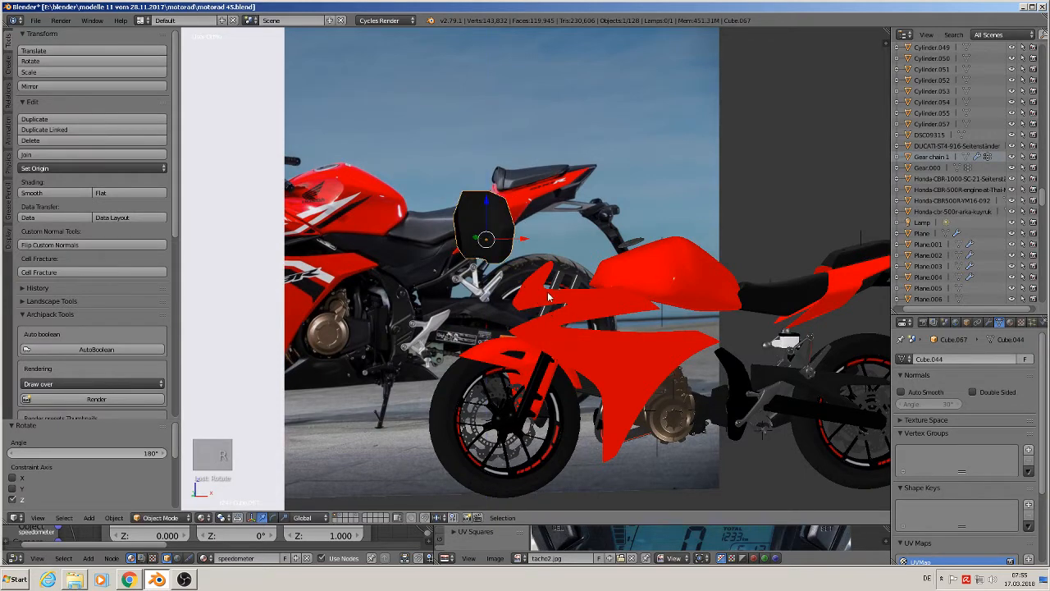
Scale the speedometer down to about 0.383 of its size to suit the cockpit in front view
key(KP_1)
scroll(515, 261, up, 4)
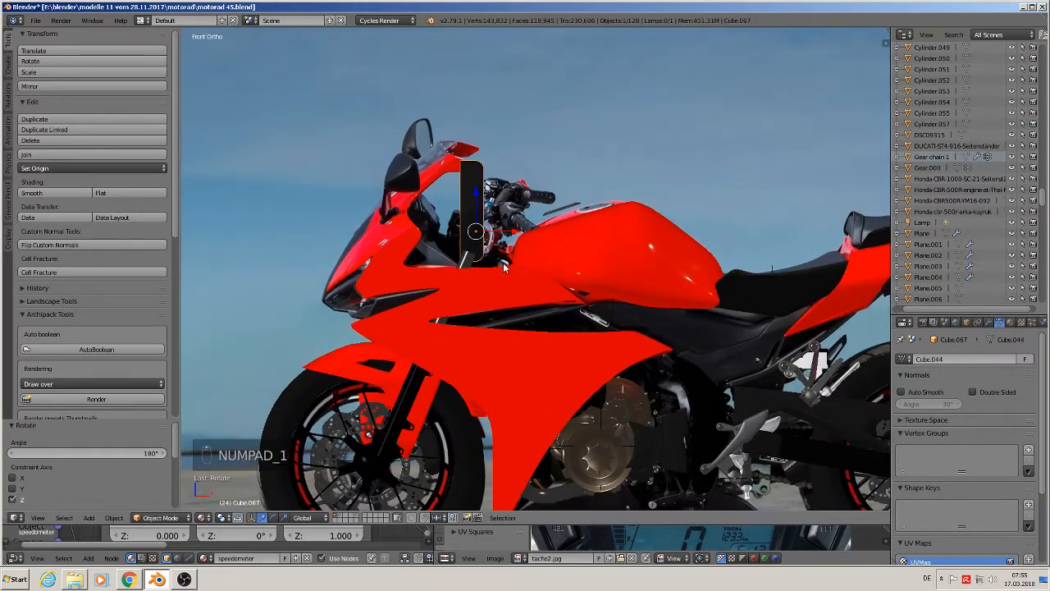
key(s)
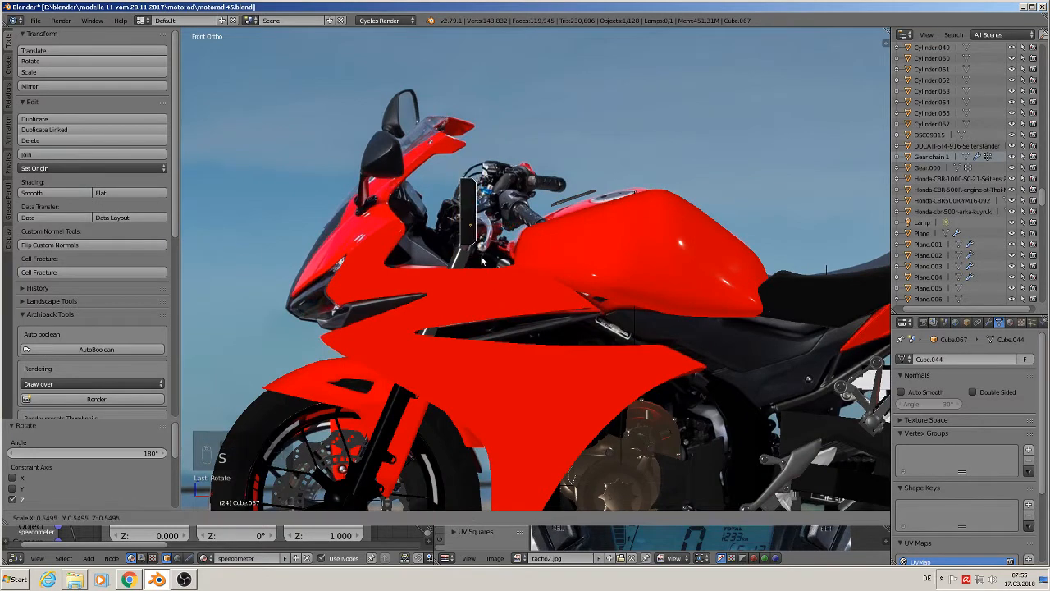
click(483, 252)
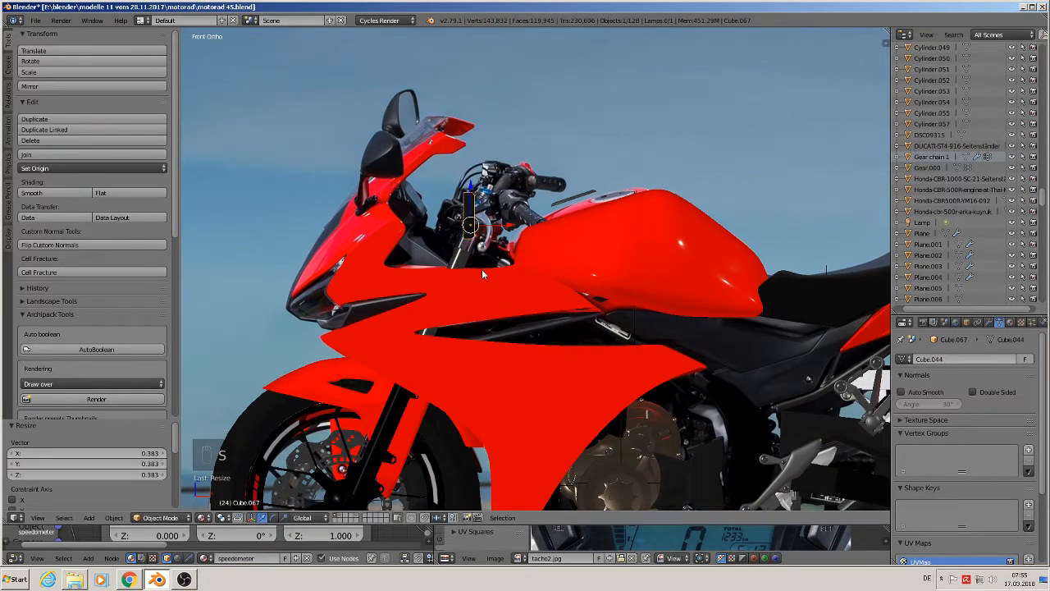
Tilt the speedometer by about -47.7° in front view and shift it about -0.308 in X and 0.146 in Z behind the windshield
key(r)
click(404, 215)
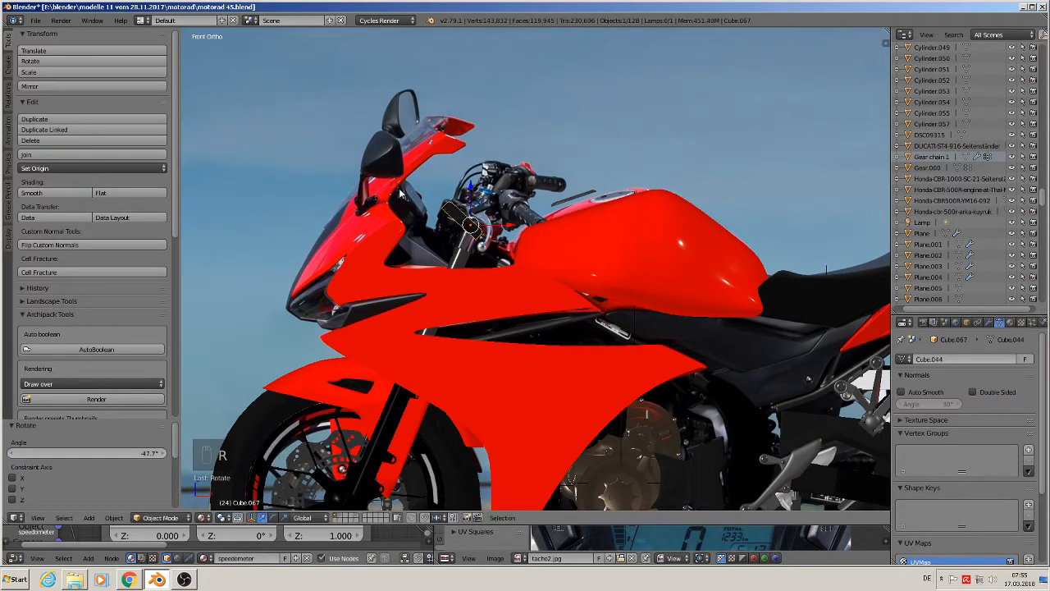
key(g)
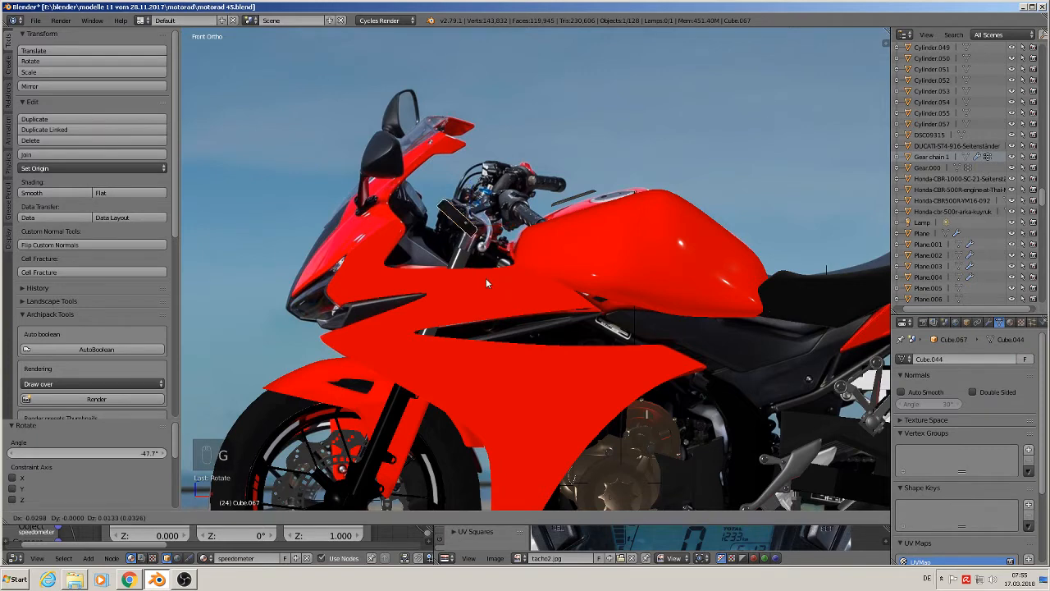
click(444, 272)
Move the speedometer about -3.093 along Y in top view so it sits on the motorcycle's centreline, and deselect everything
middle_drag(443, 272, 407, 293)
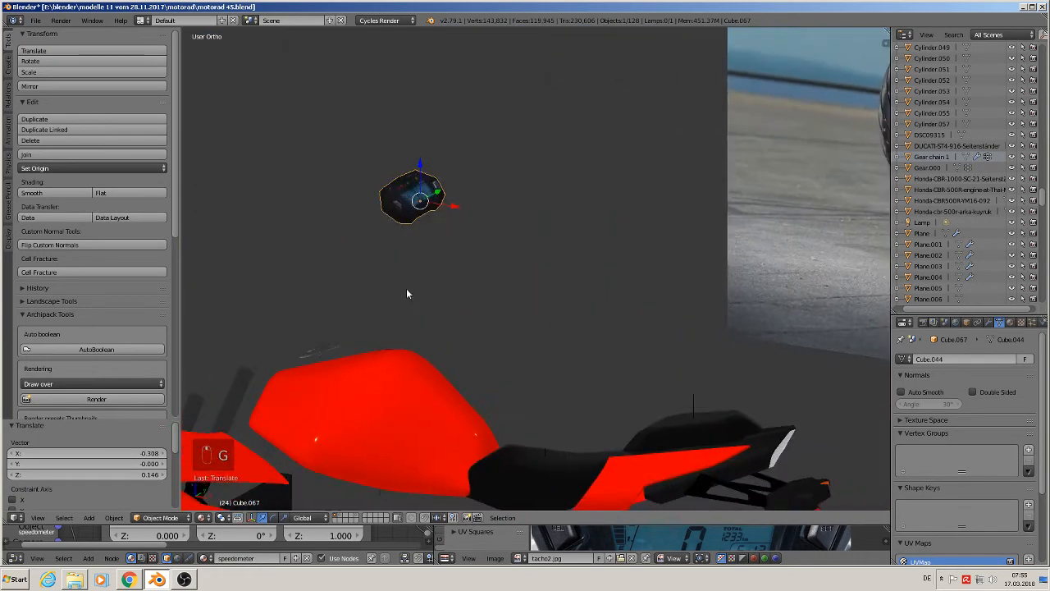
key(KP_7)
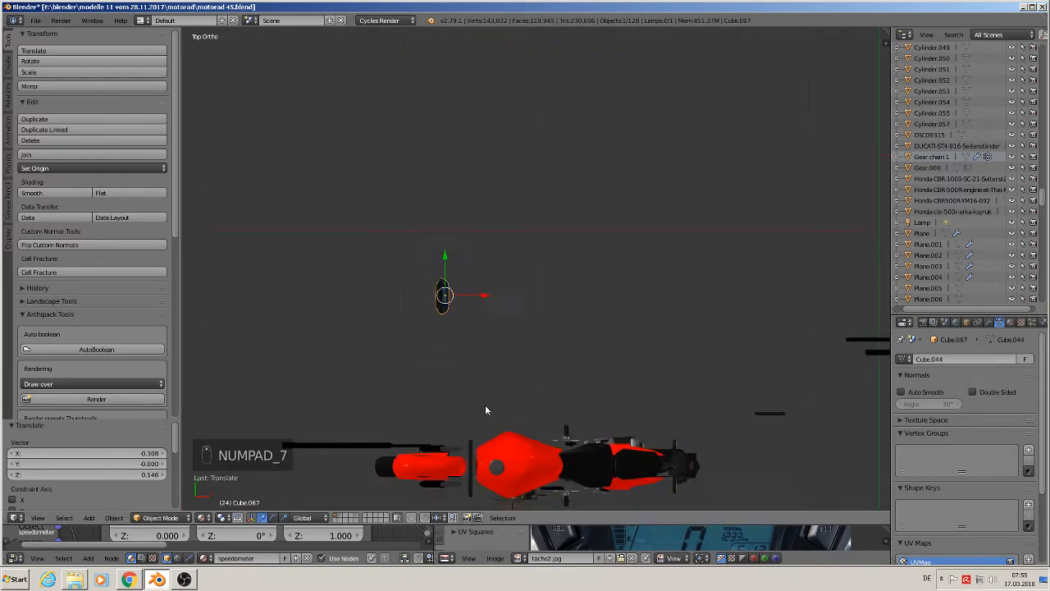
scroll(447, 221, up, 4)
drag(384, 49, 373, 349)
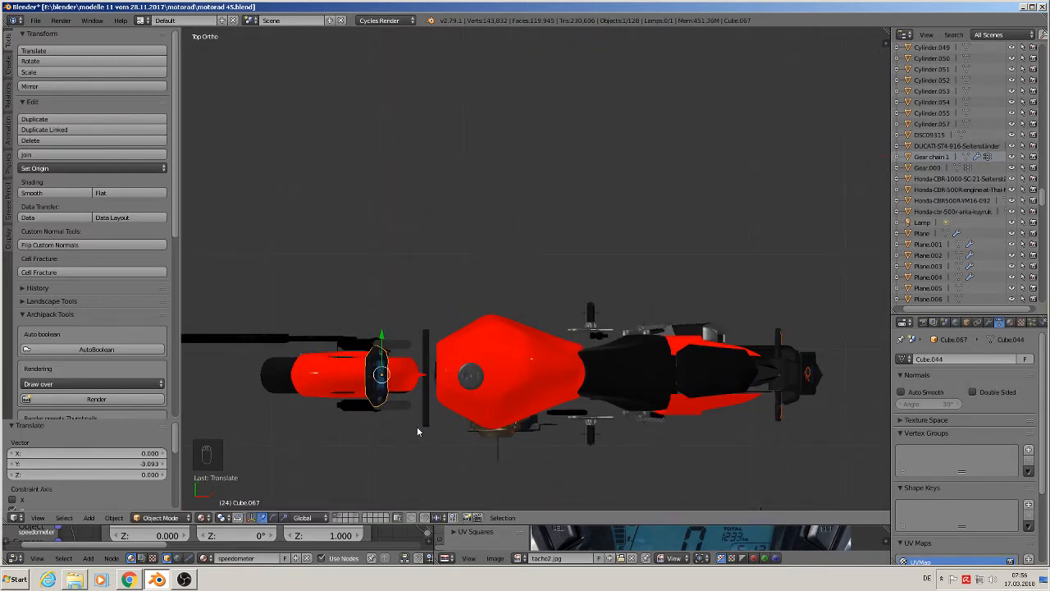
middle_drag(417, 432, 612, 290)
key(a)
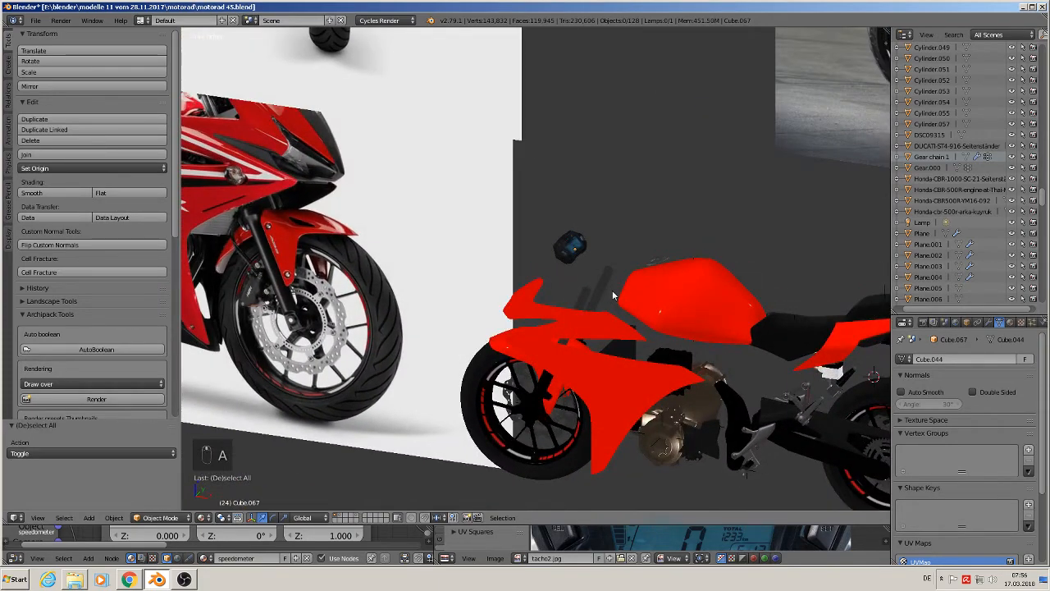
Locate the loose triple clamp (Circle.017) below the cockpit photos and move it to the assembled bike, about 19.533 in X and 9.49 in Z
key(KP_1)
scroll(531, 370, down, 5)
shift+middle_drag(435, 410, 583, 95)
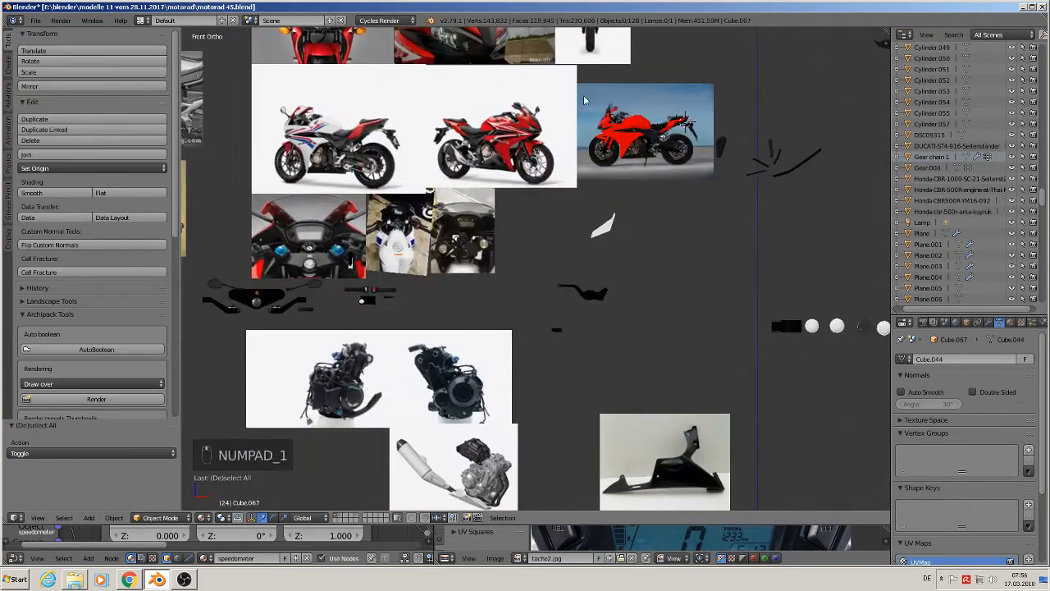
shift+middle_drag(399, 297, 599, 155)
scroll(599, 155, up, 4)
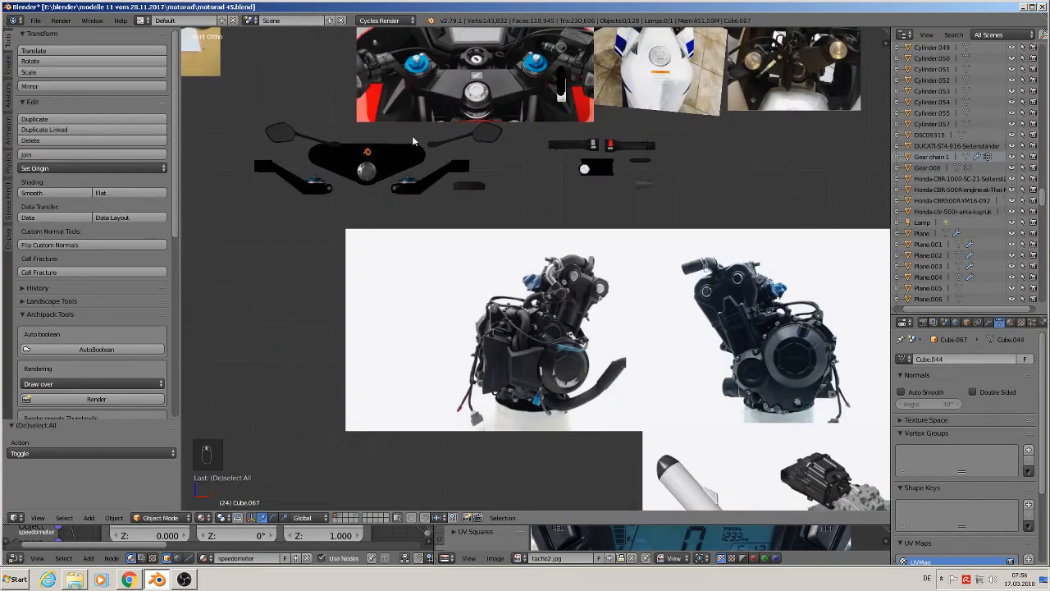
shift+middle_drag(414, 141, 534, 164)
scroll(534, 165, up, 3)
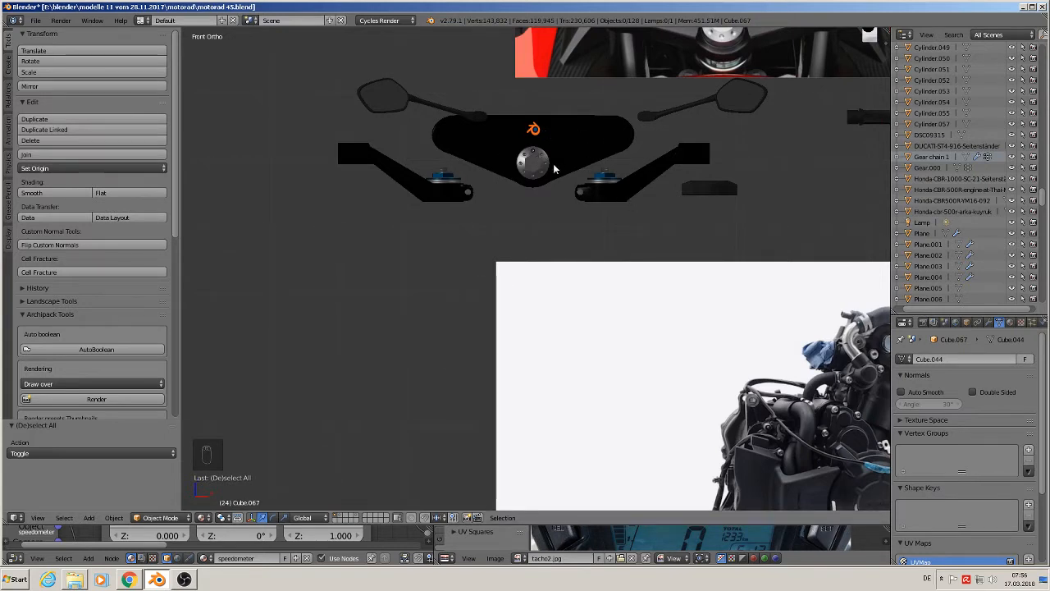
shift+middle_drag(507, 208, 376, 310)
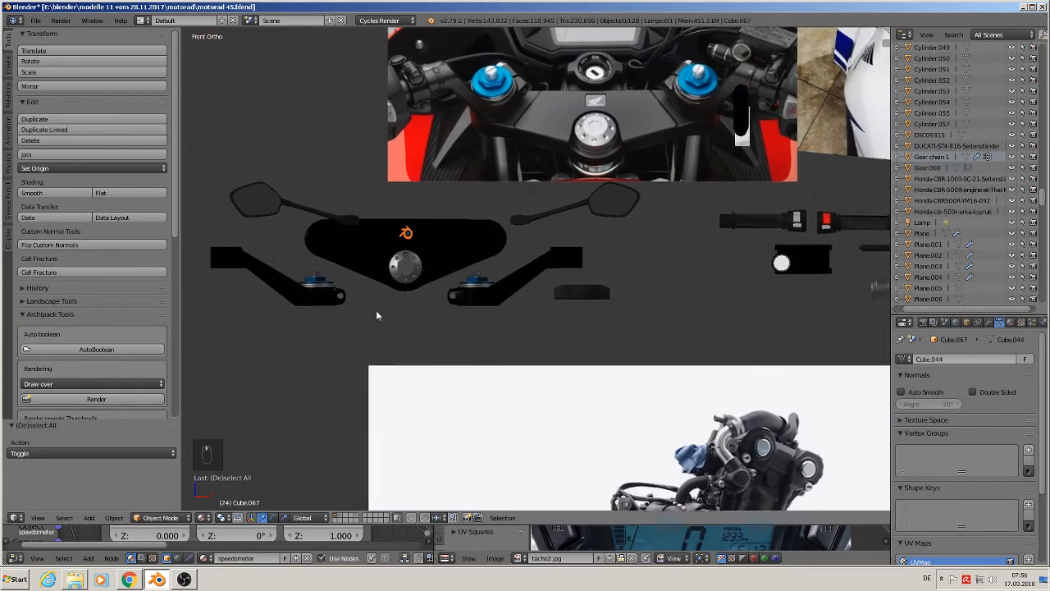
right_click(421, 263)
scroll(421, 263, down, 5)
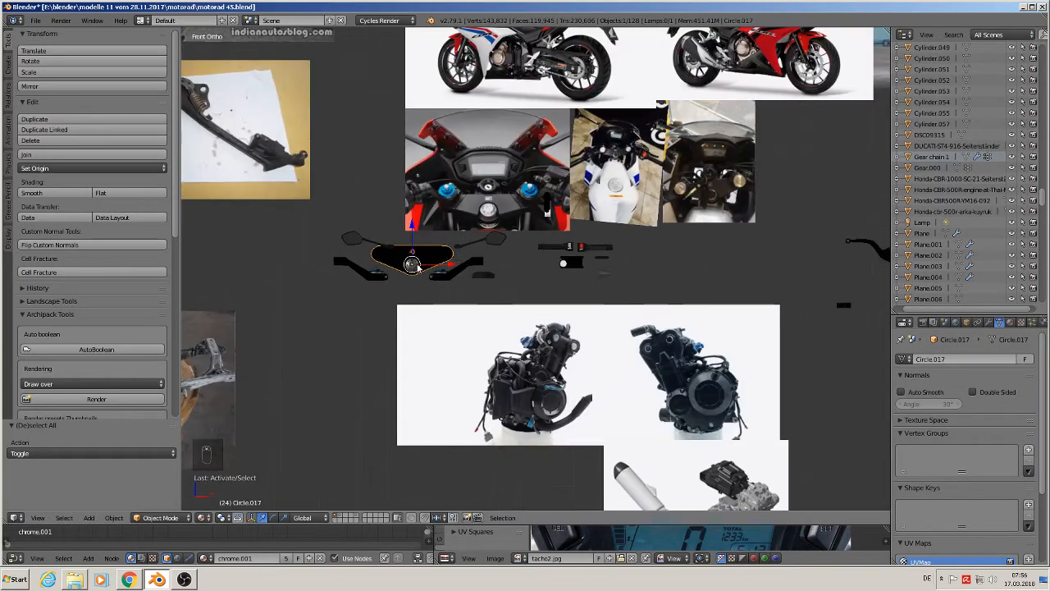
scroll(462, 263, down, 2)
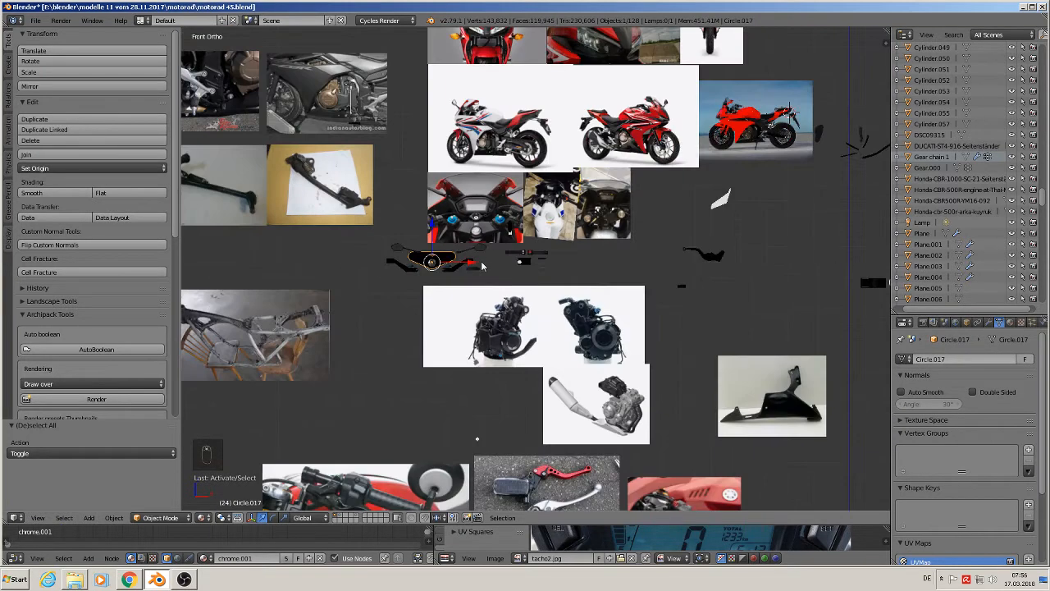
scroll(482, 265, down, 1)
key(g)
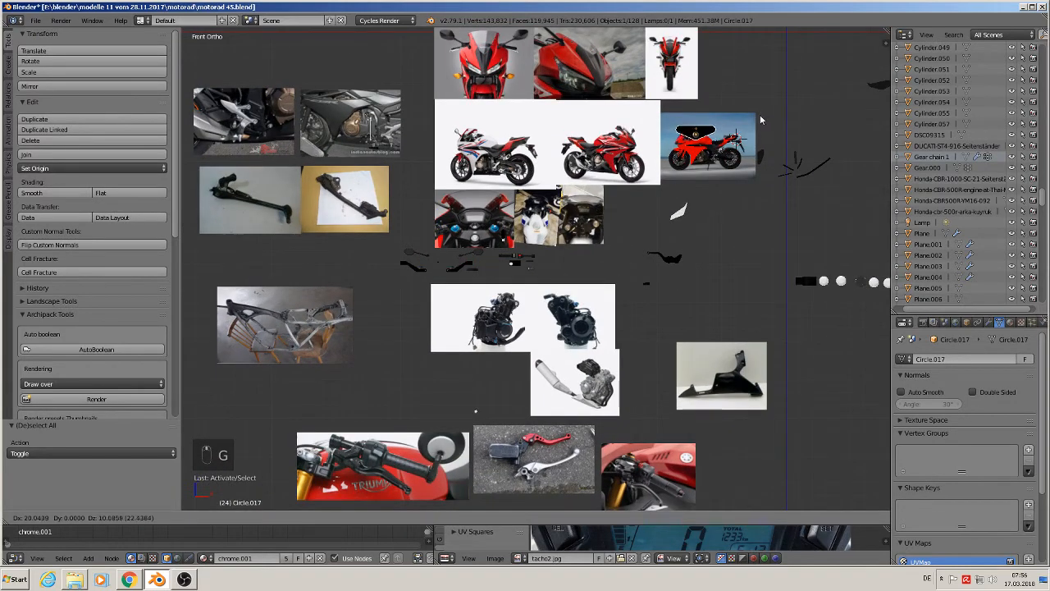
click(756, 127)
Rotate the triple clamp by 90° about the global Z axis to align it with the bike
scroll(558, 269, up, 7)
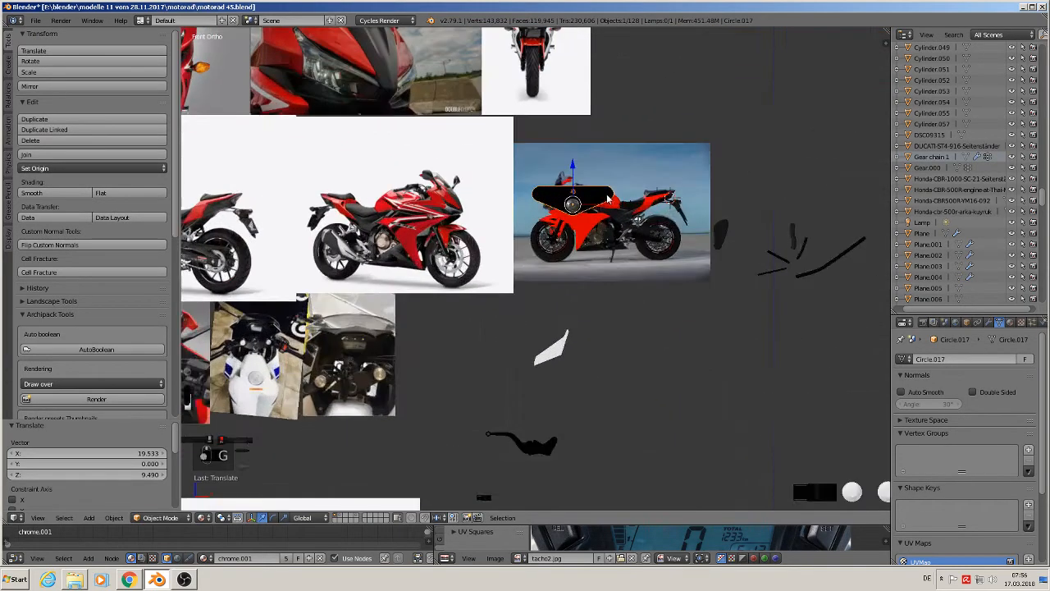
key(r)
key(z)
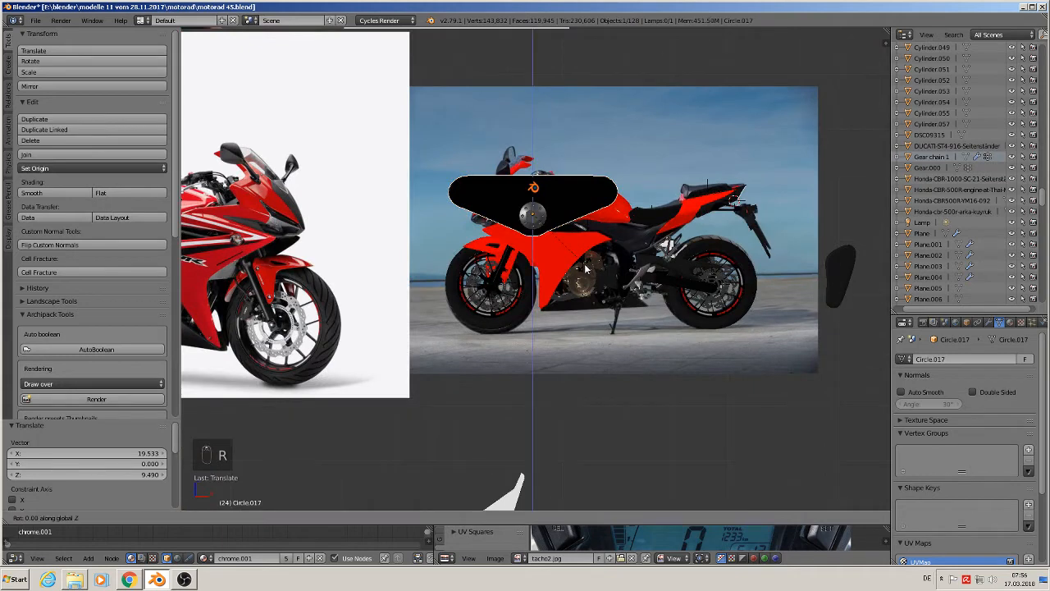
key(9)
key(0)
key(Return)
scroll(586, 268, up, 1)
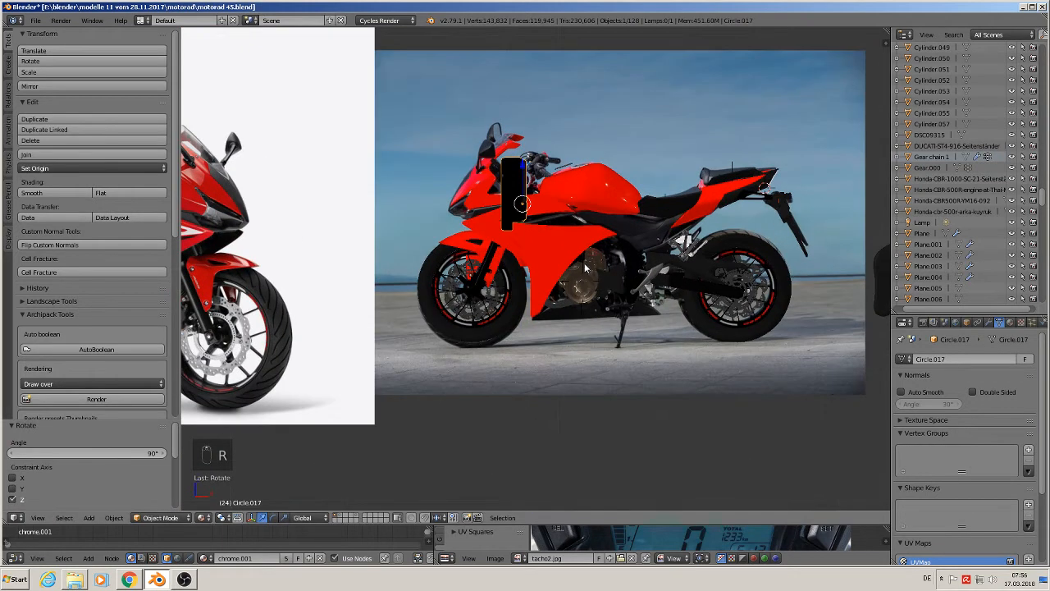
Scale the triple clamp down to about 0.321 of its size to suit the bike in front view
scroll(586, 269, up, 3)
key(s)
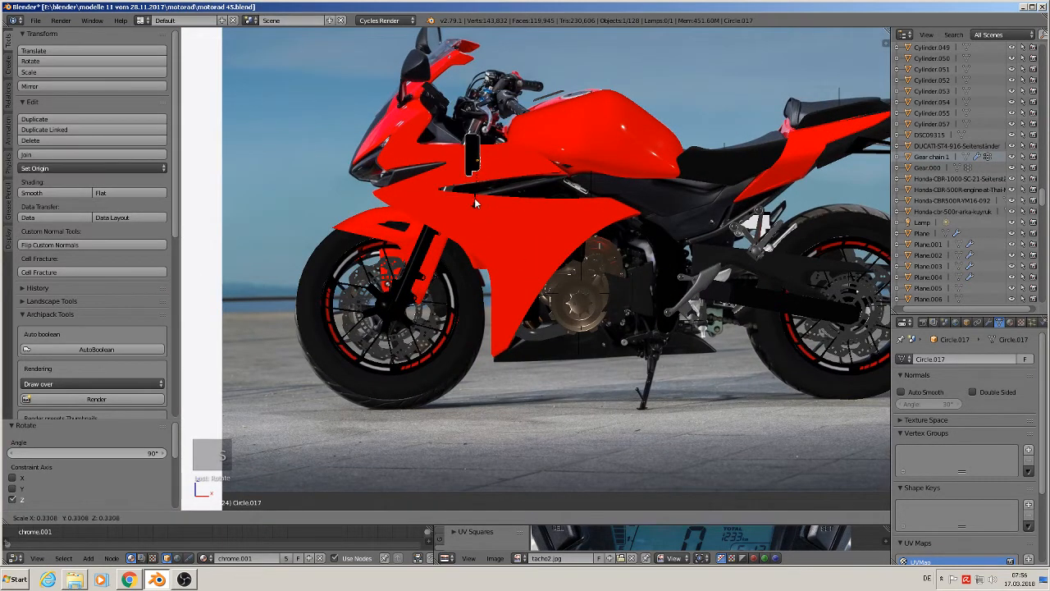
click(479, 213)
Tilt the triple clamp by about -69.8° and shift it about 0.043 in X and 0.458 in Z to the top of the fork
key(r)
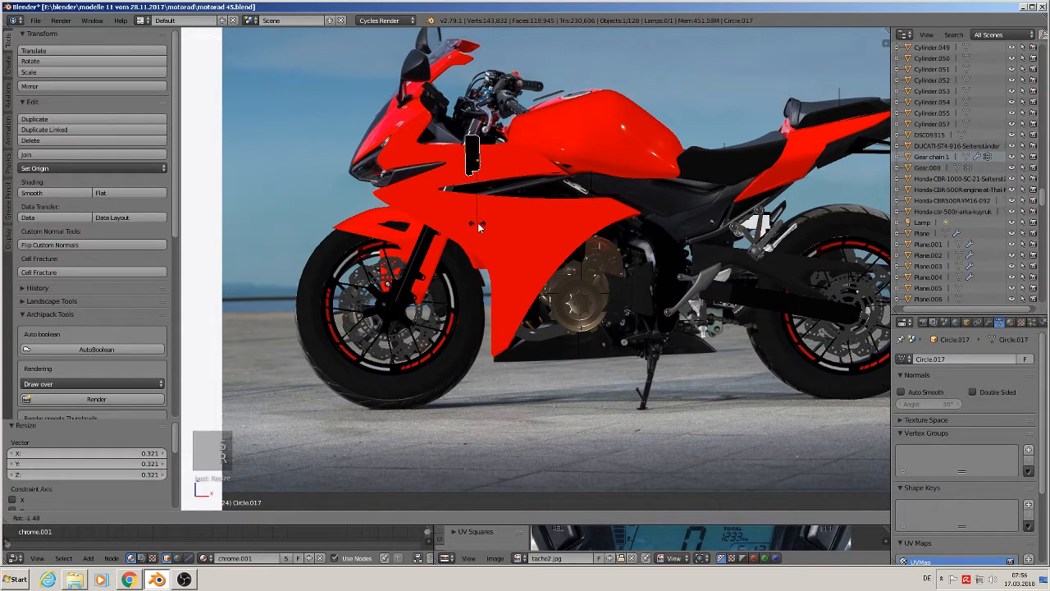
key(Return)
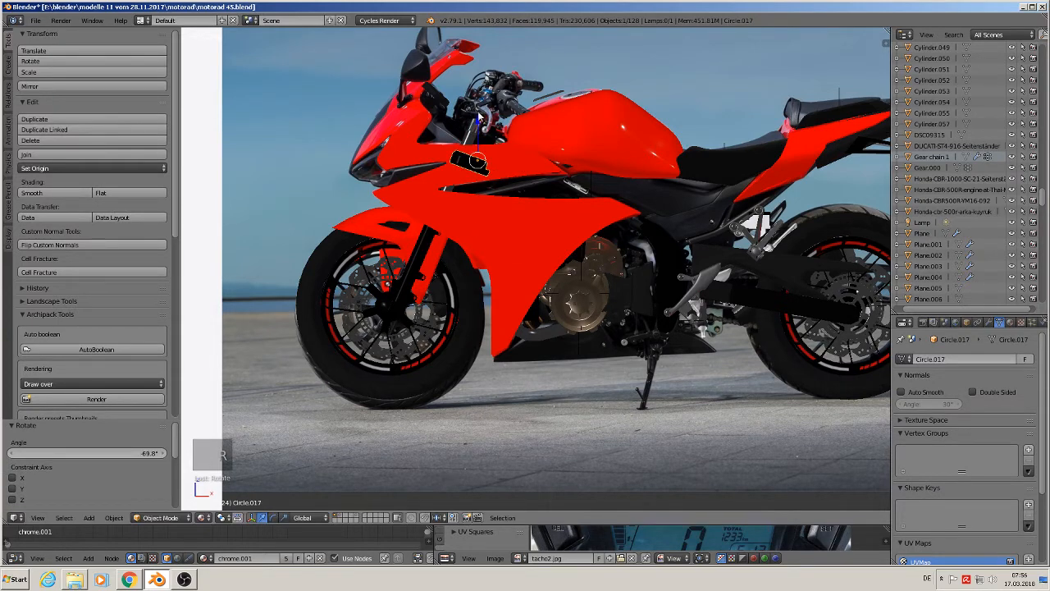
key(g)
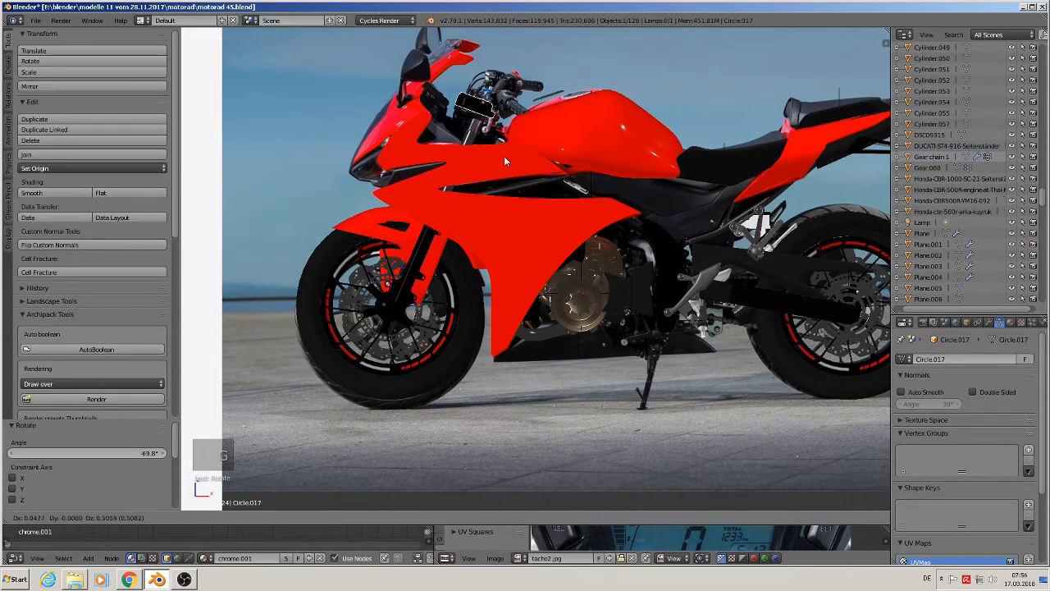
click(482, 138)
Move the triple clamp about 1.99 along the Y axis in top view onto the motorcycle's centreline
right_click(482, 138)
middle_drag(482, 138, 471, 213)
key(KP_7)
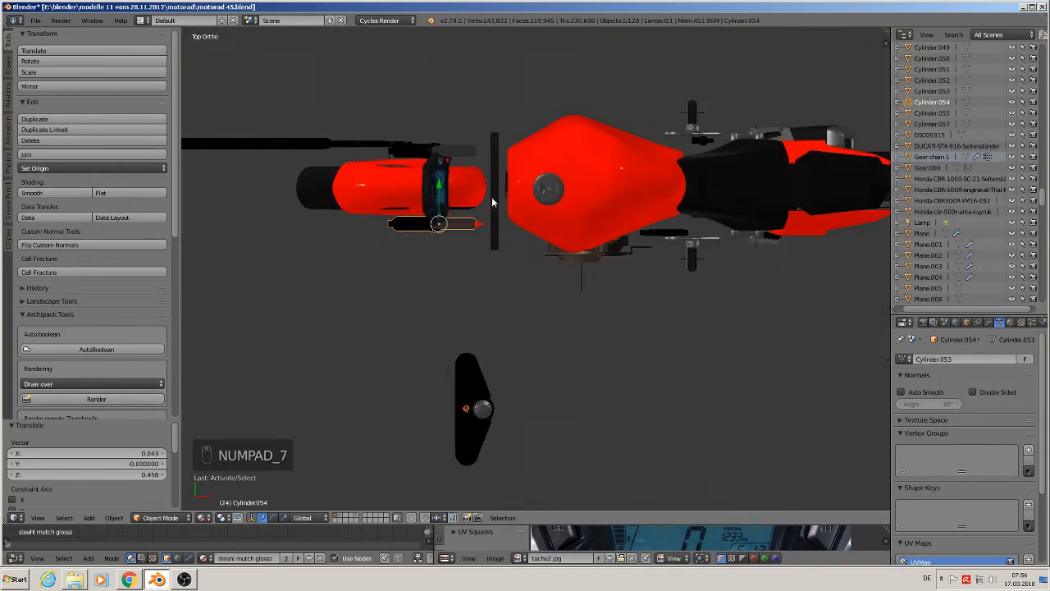
right_click(470, 389)
key(g)
key(y)
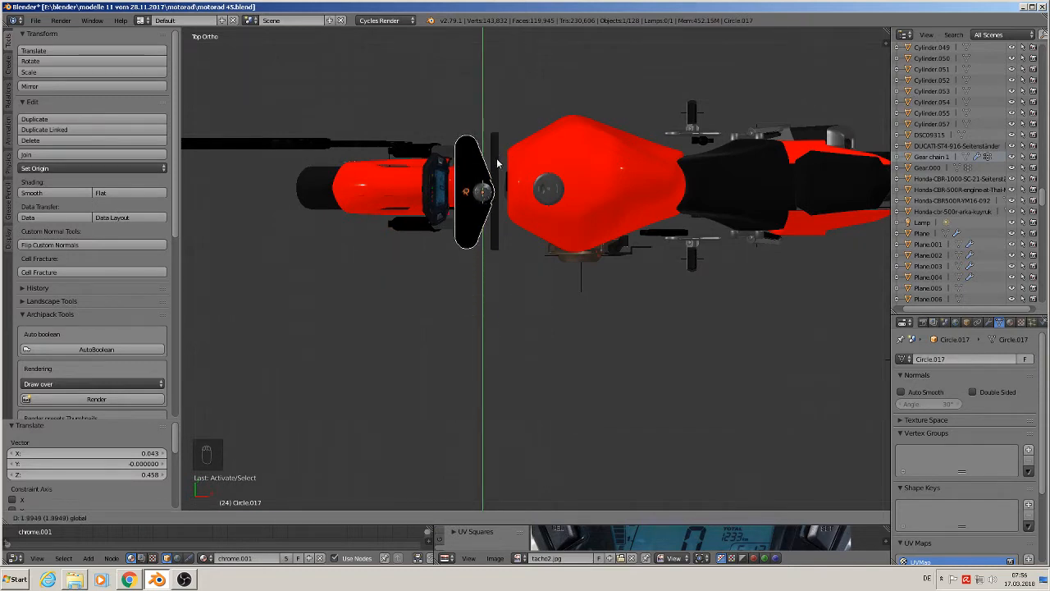
click(499, 165)
Scale the triple clamp to about 0.849, readjust its size to the fork spacing, and centre it with a Y shift of about 0.016
key(s)
click(561, 301)
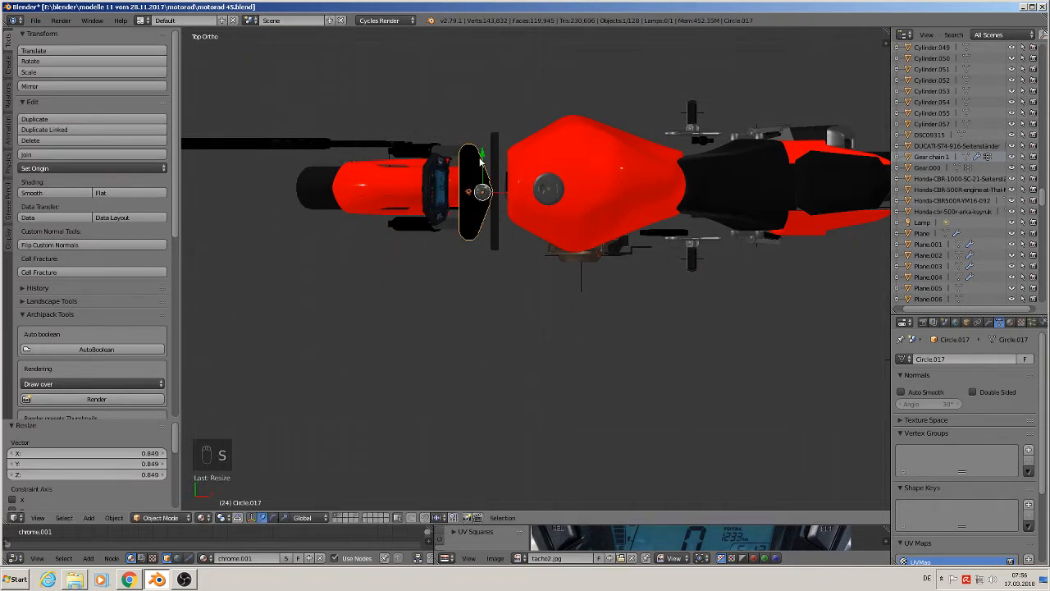
drag(483, 162, 483, 153)
scroll(491, 170, up, 2)
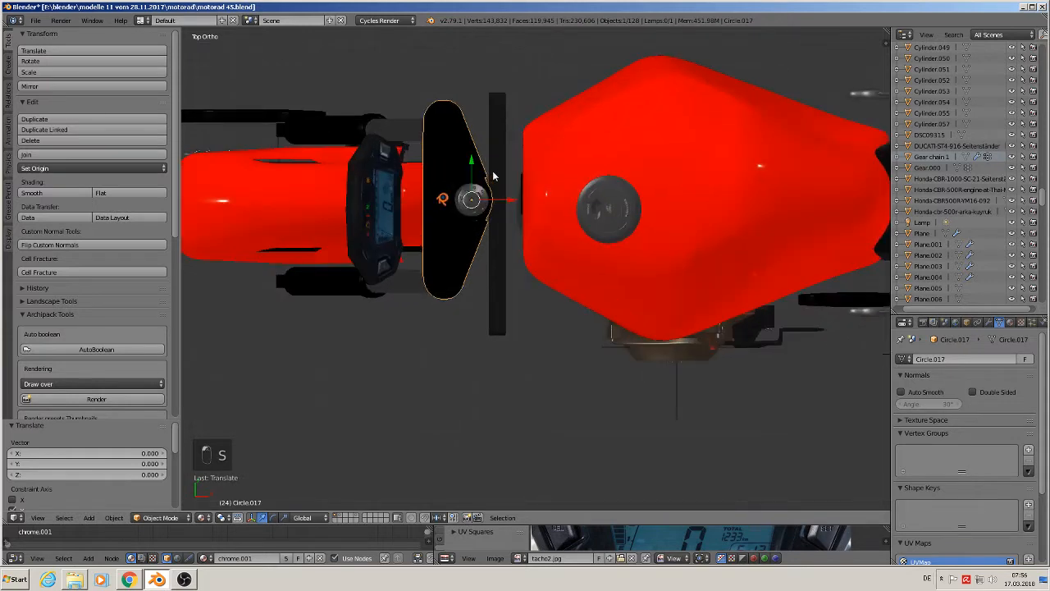
key(s)
click(495, 291)
mouse_move(474, 184)
mouse_down()
mouse_move(474, 193)
mouse_move(473, 168)
mouse_up()
Rotate the triple clamp by about 2.6° in front view to match the clamp angle in the reference photo
middle_drag(473, 167, 495, 202)
key(KP_0)
key(KP_1)
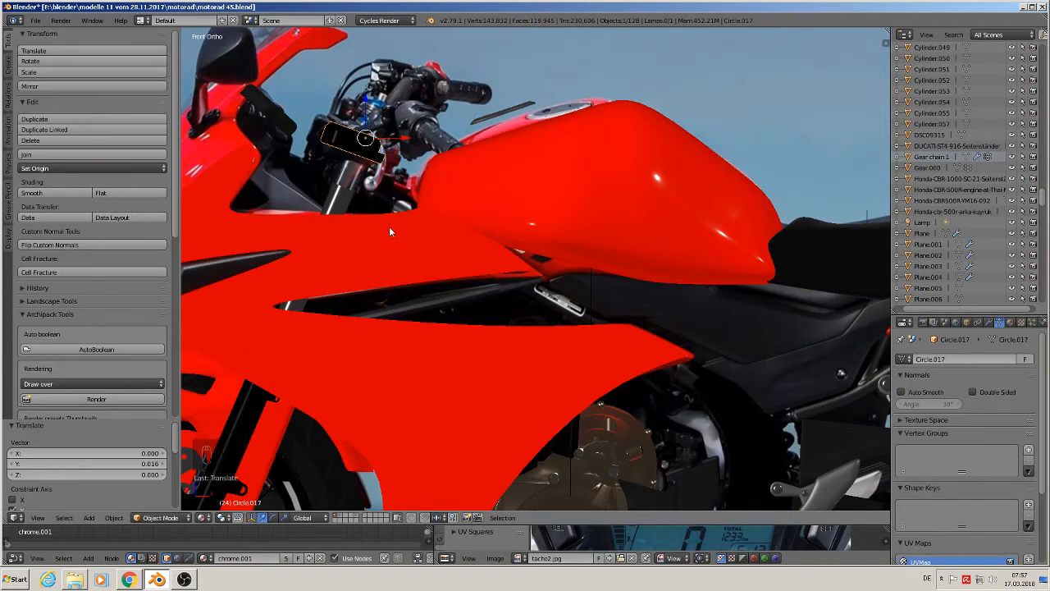
key(r)
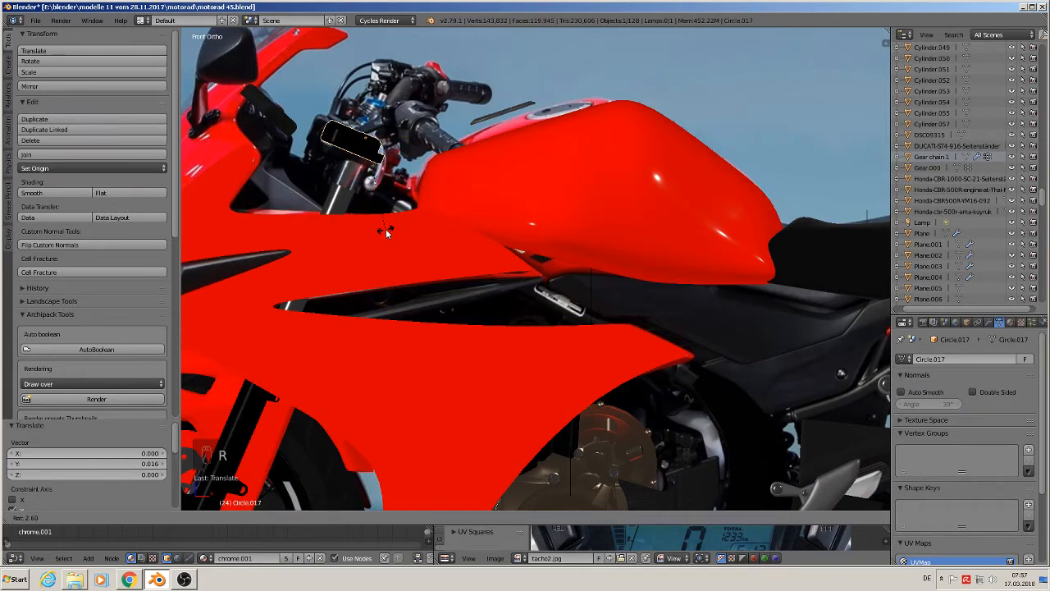
click(386, 232)
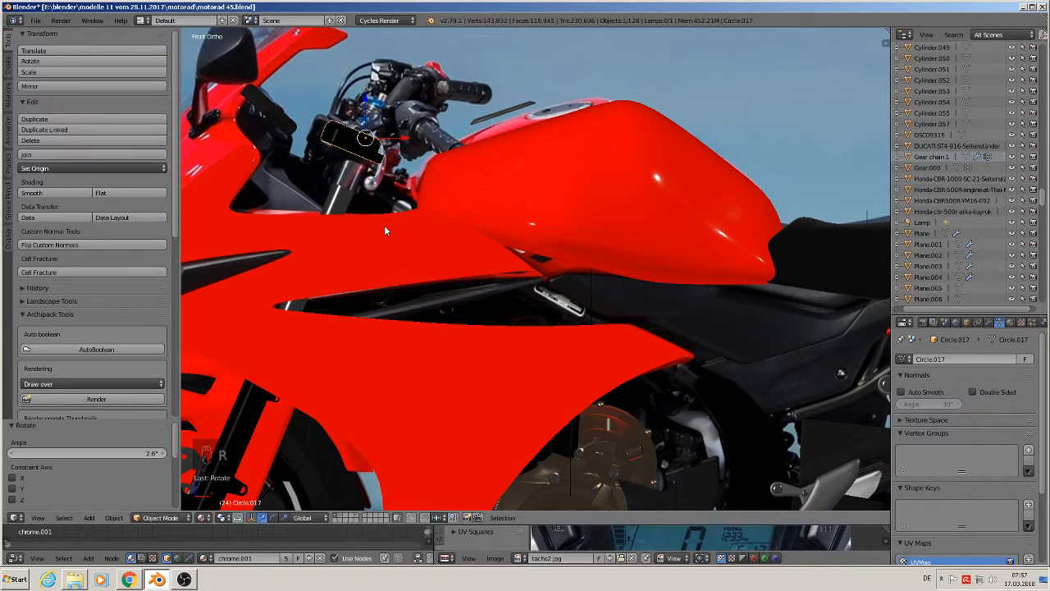
Lengthen the fork tube (Cylinder.054) in front view by moving its upper end rings about 0.058 in X and 0.147 in Z, with Normal transform orientation set
right_click(339, 200)
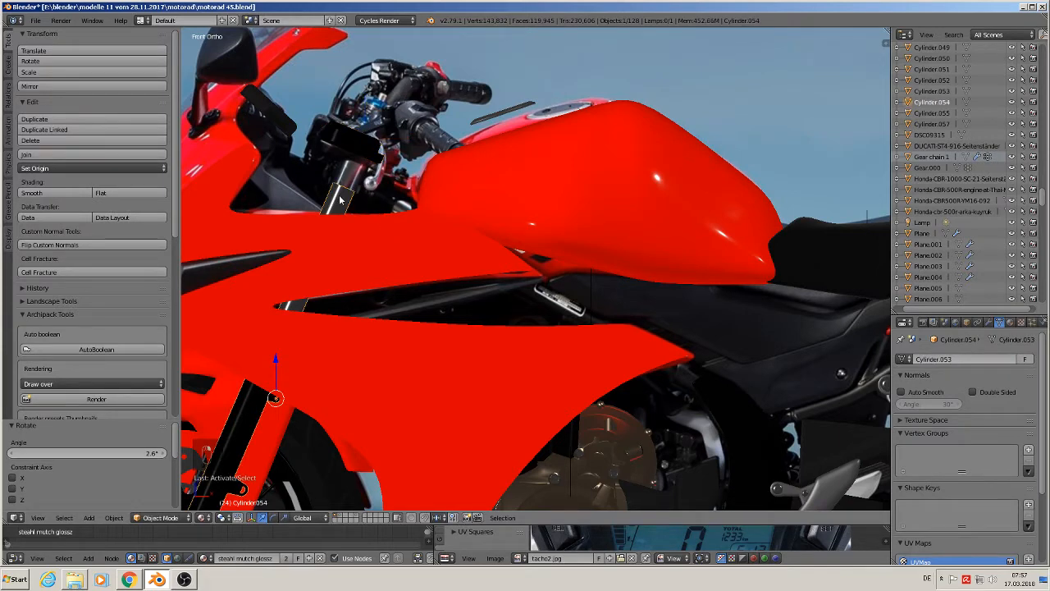
key(Tab)
alt+right_click(344, 185)
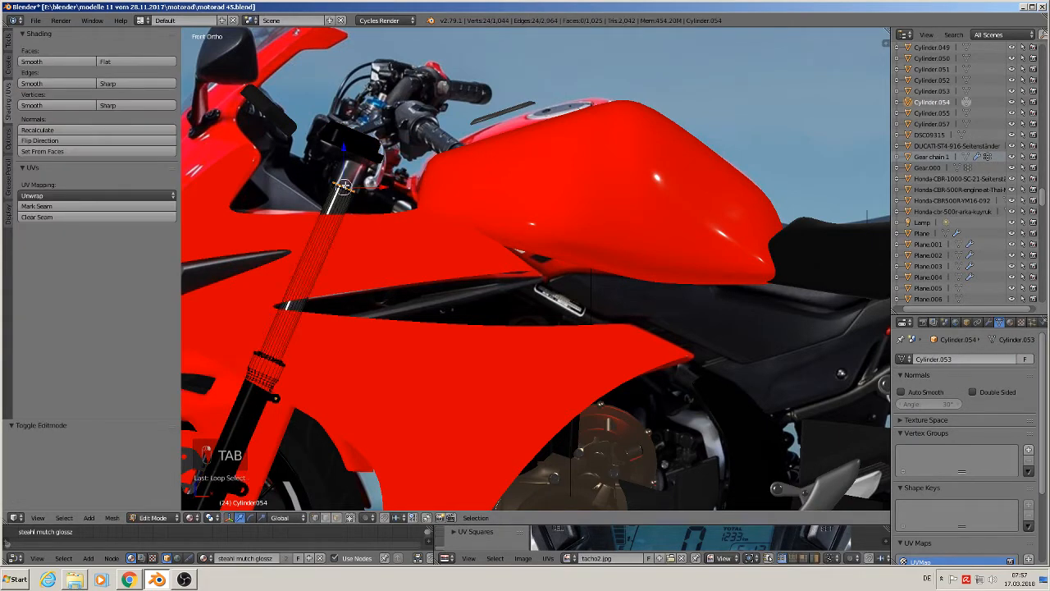
key(ctrl+KP_Add)
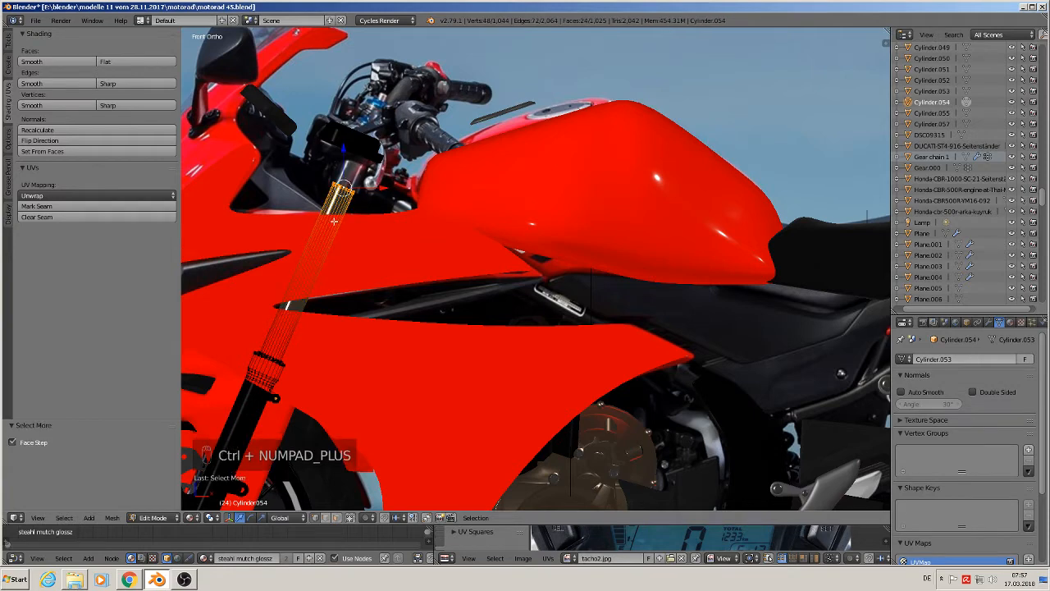
click(280, 518)
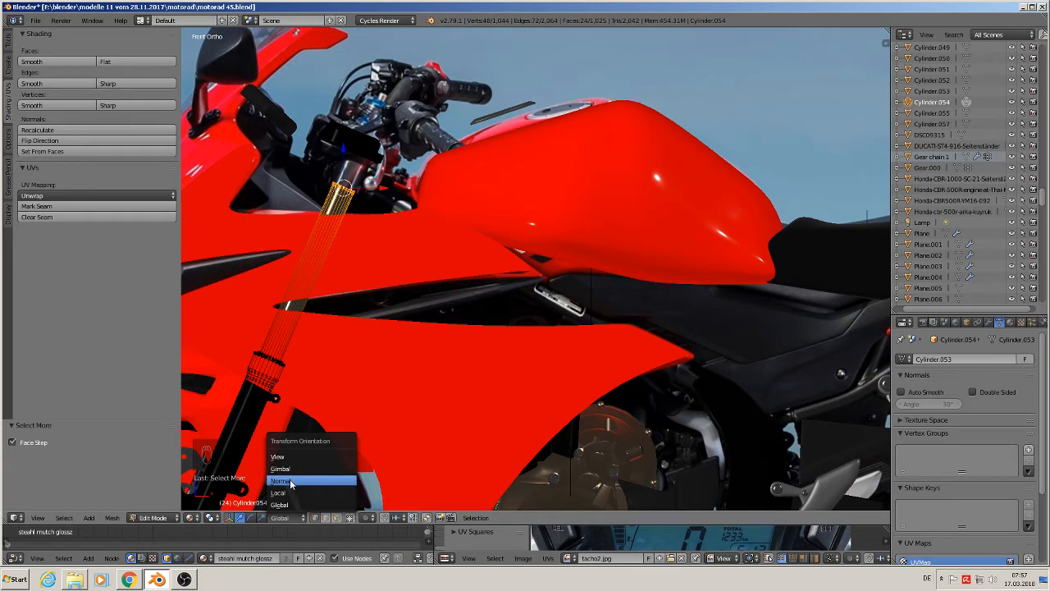
click(287, 481)
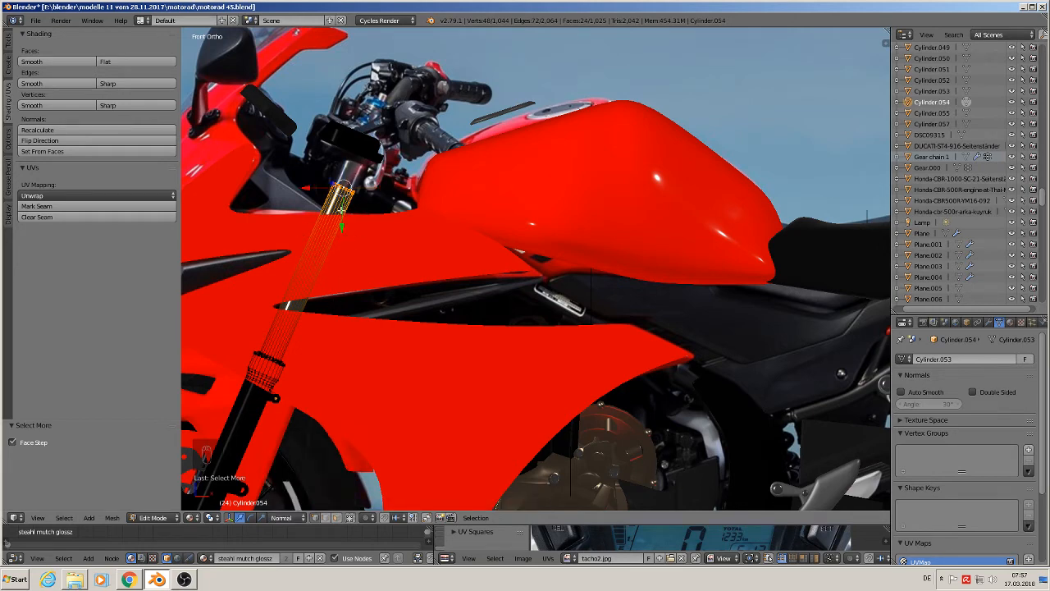
key(g)
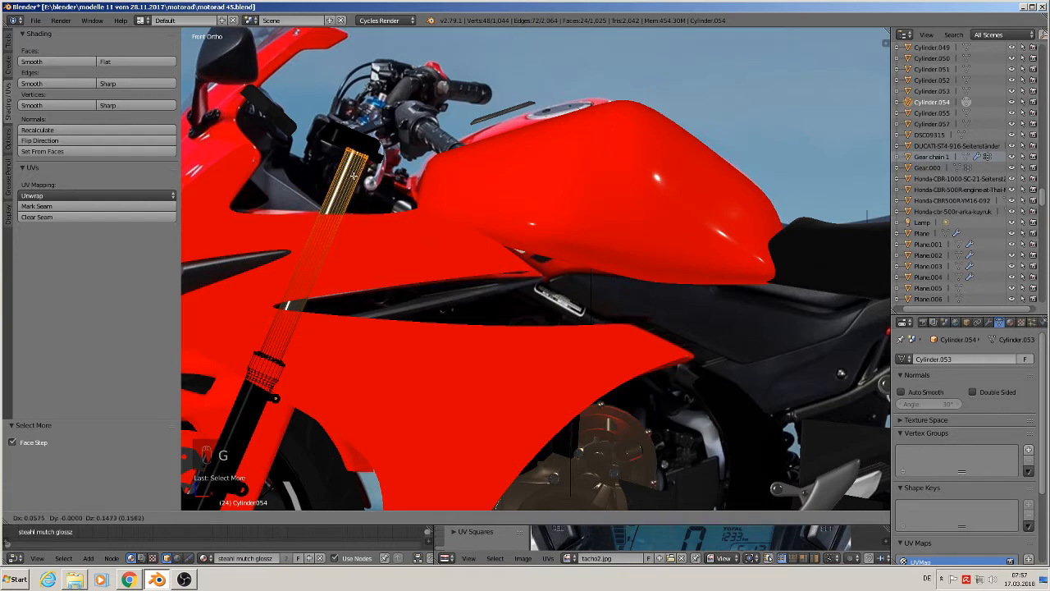
click(355, 174)
key(Tab)
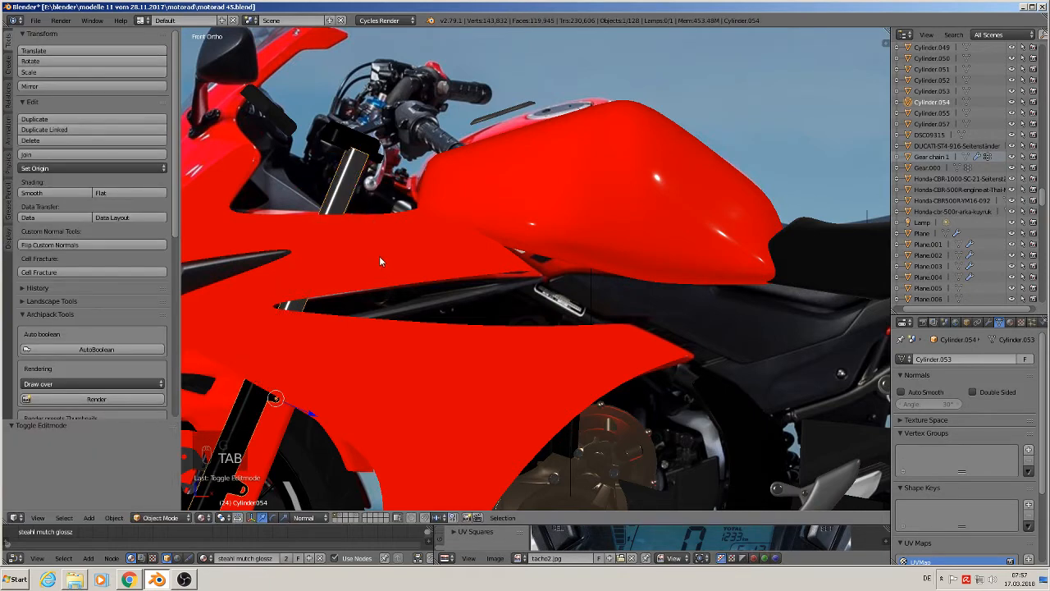
Shift the triple clamp about -0.083 along its own Z axis, using the Normal orientation
middle_drag(379, 261, 356, 307)
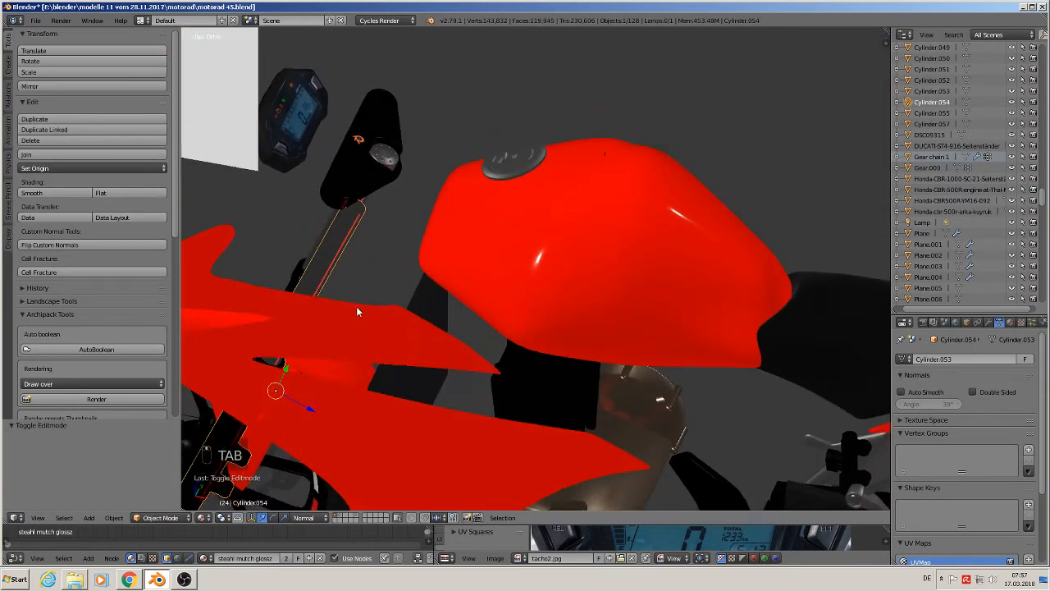
right_click(376, 187)
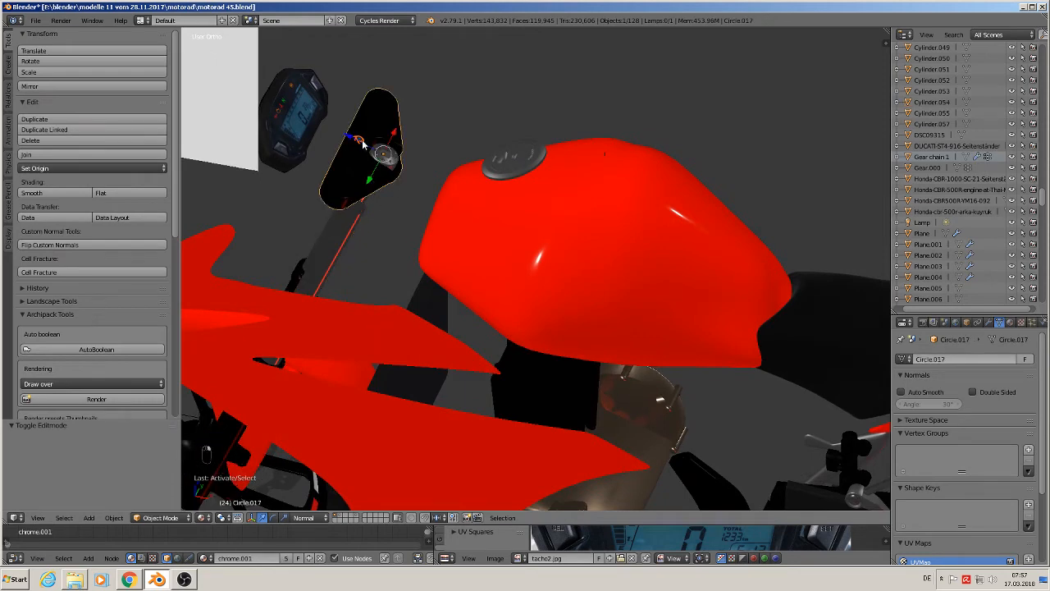
drag(362, 144, 406, 176)
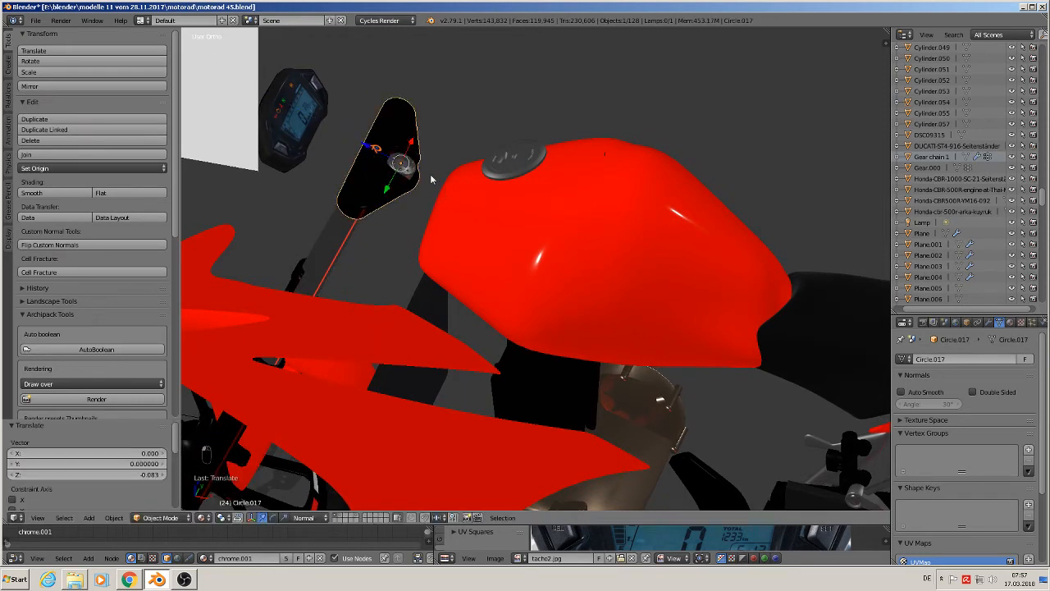
Move the loose handlebar mount (Cylinder.021) from below the cockpit reference photos onto the motorcycle in front view, about 18.583 in X and 10.355 in Z
key(KP_1)
key(KP_Subtract)
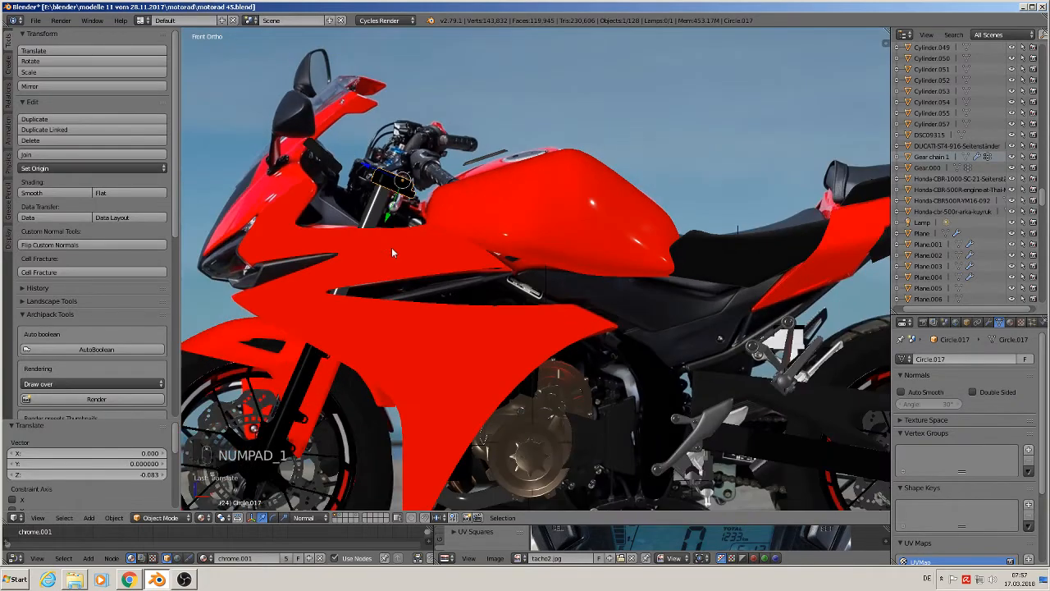
key(a)
key(a)
scroll(391, 253, down, 5)
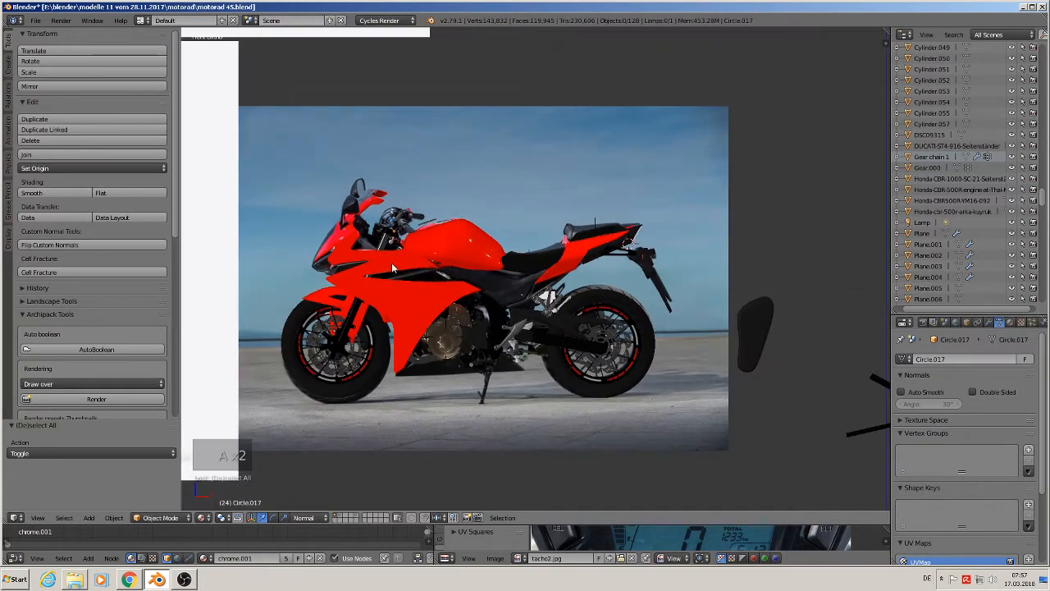
key(KP_1)
scroll(411, 269, up, 4)
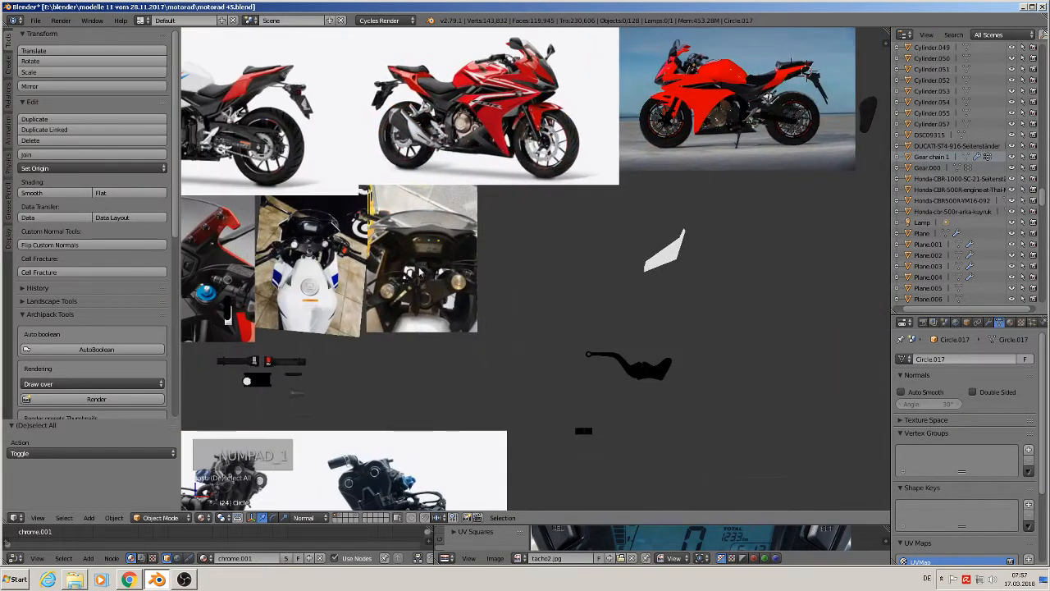
shift+middle_drag(369, 304, 558, 218)
shift+middle_drag(439, 266, 642, 192)
scroll(577, 221, up, 3)
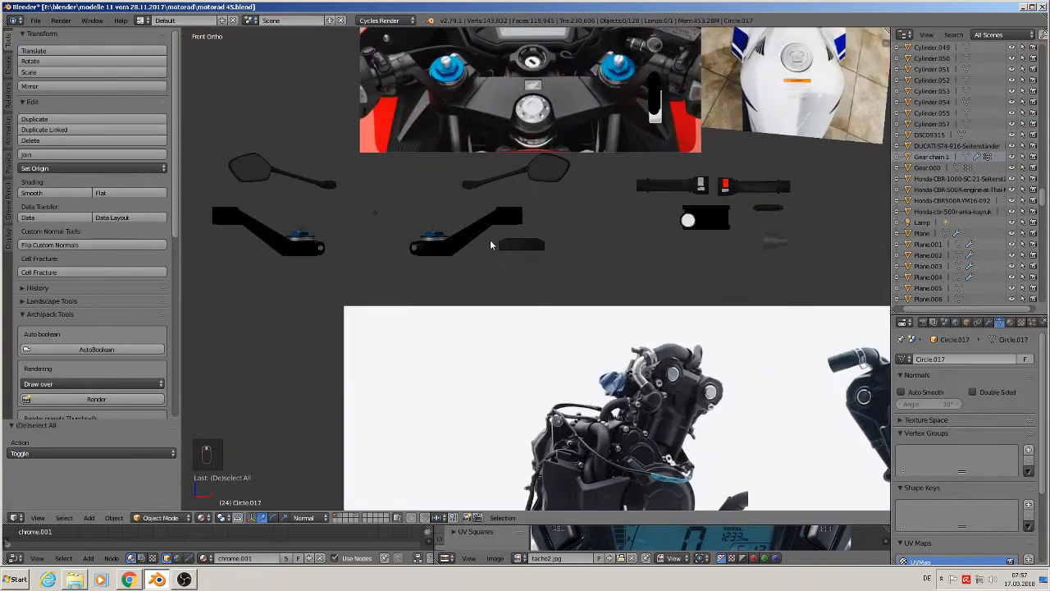
scroll(460, 250, up, 2)
right_click(437, 251)
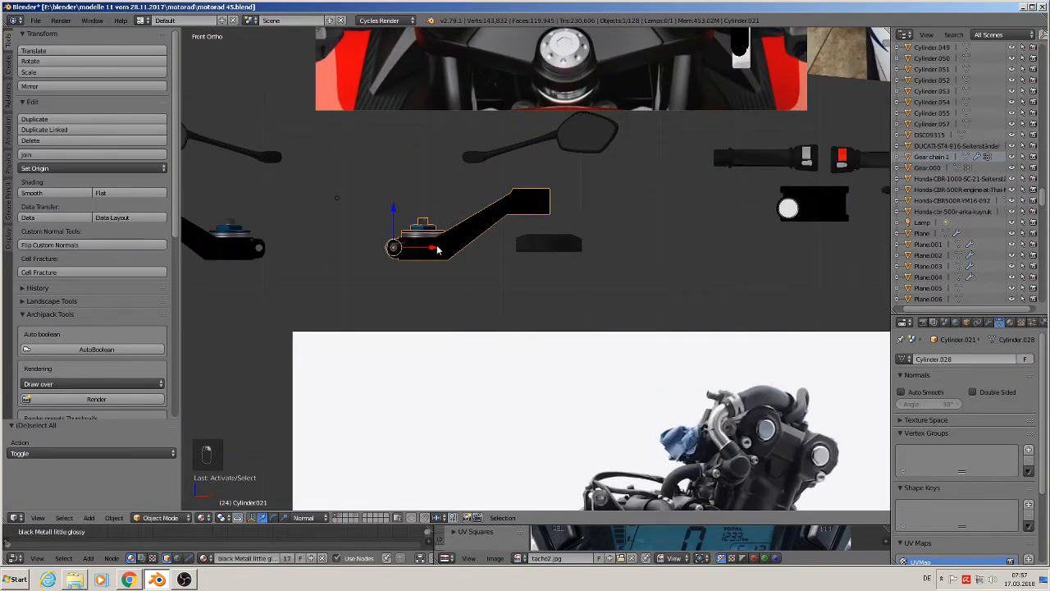
scroll(437, 250, down, 6)
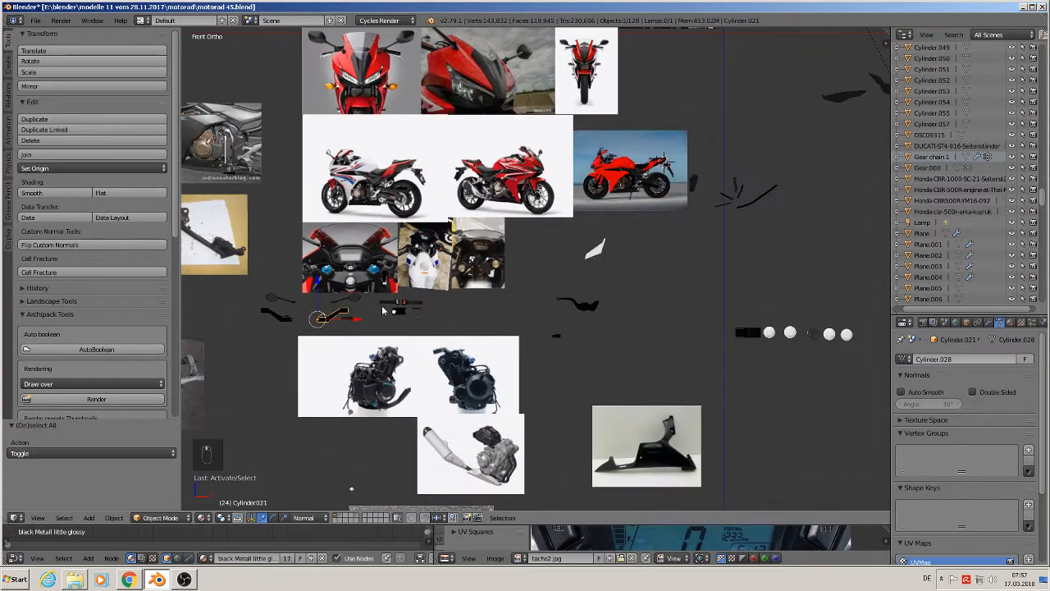
shift+middle_drag(382, 310, 358, 336)
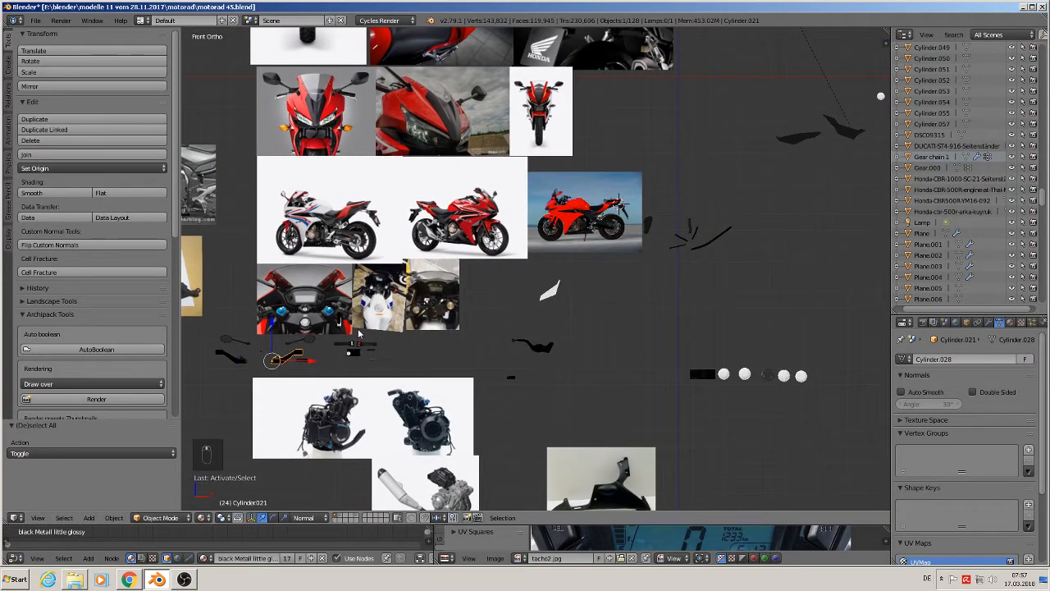
key(g)
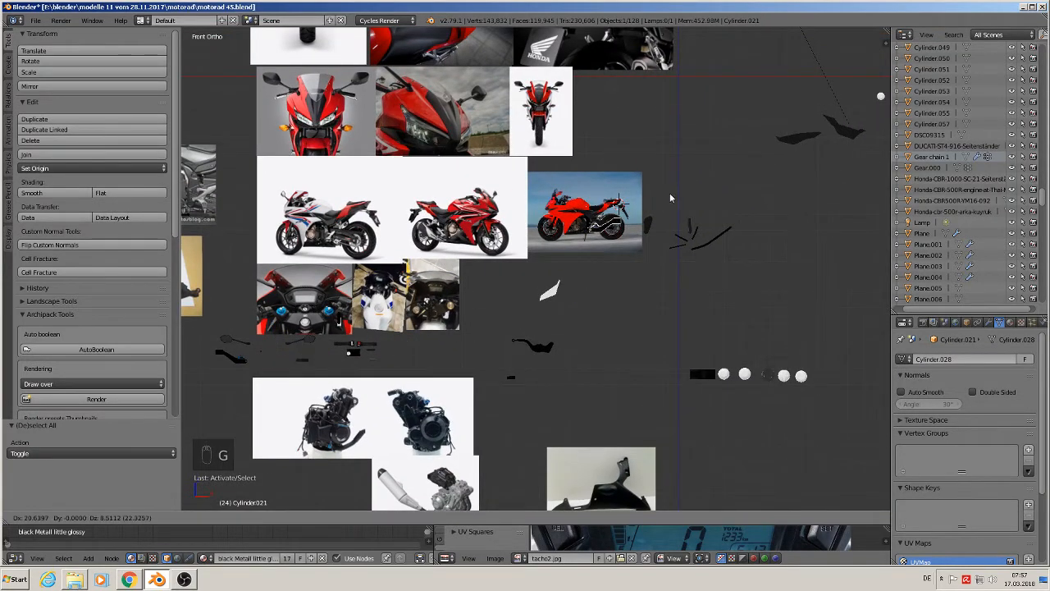
click(644, 169)
Rotate the handlebar mount 90° about the global Z axis
scroll(604, 231, up, 9)
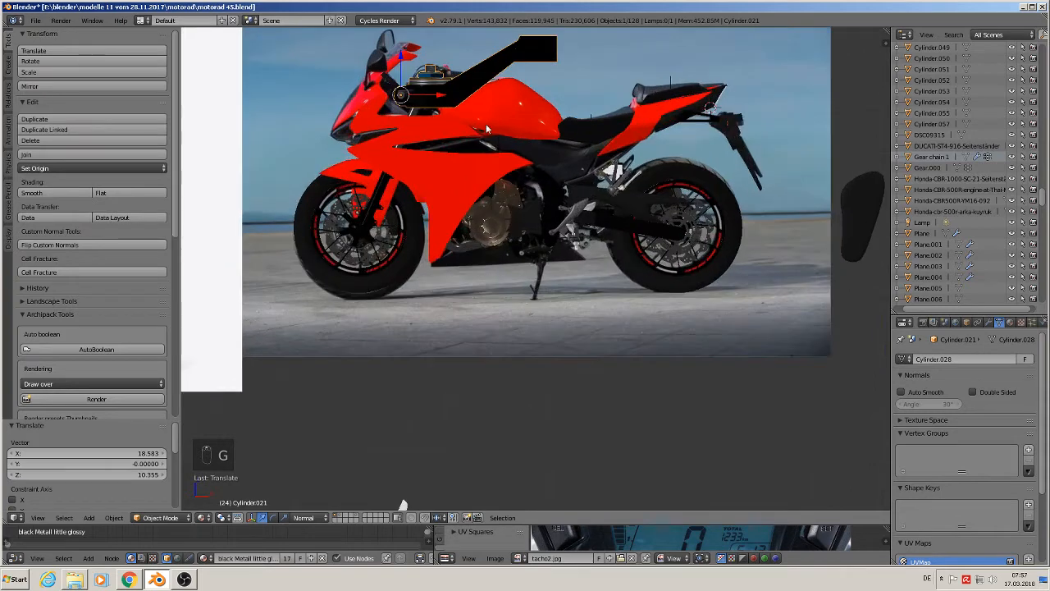
shift+middle_drag(476, 130, 475, 155)
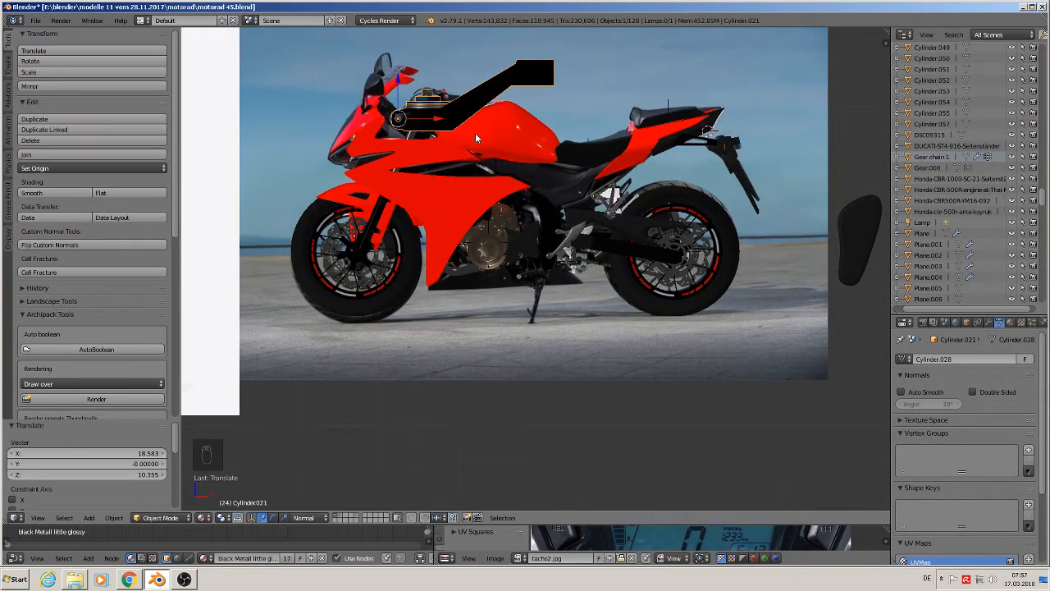
text(rz)
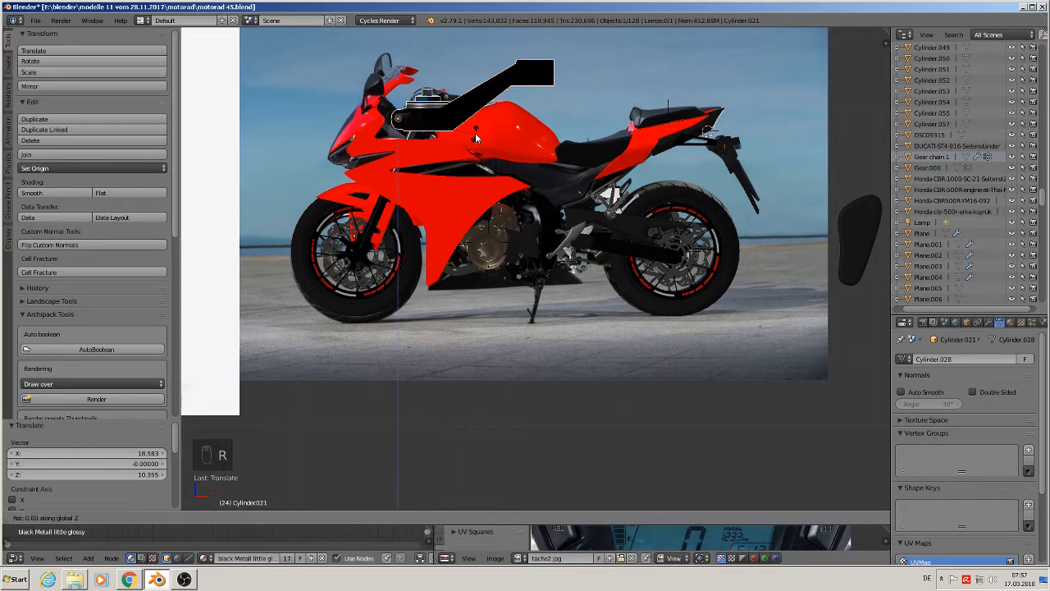
text(90)
key(Return)
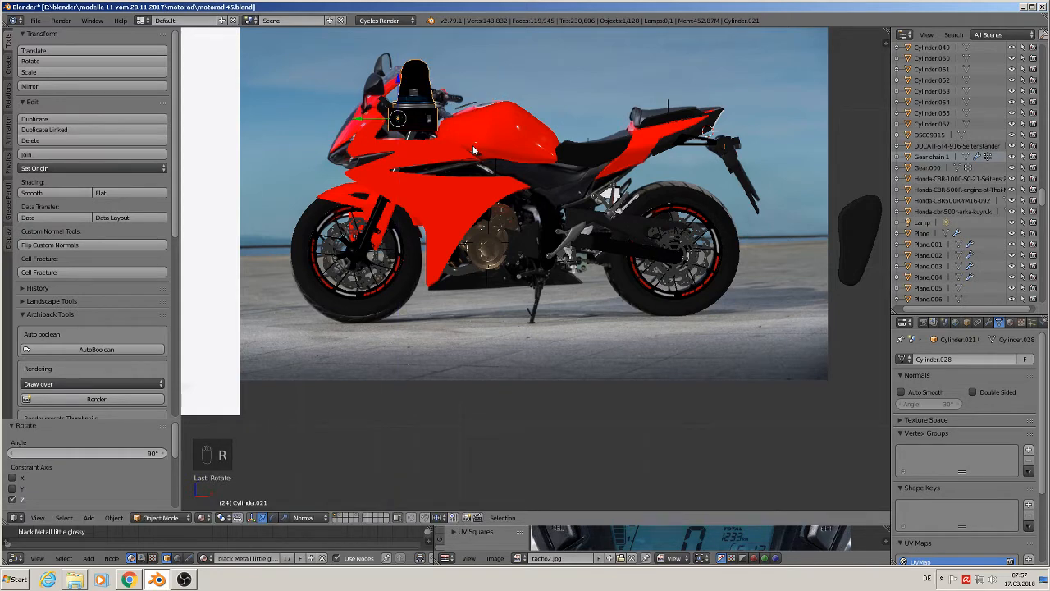
In top view, shift the handlebar mount about 5.290 along its own X axis to bring it beside the front of the bike
key(KP_7)
scroll(472, 148, down, 8)
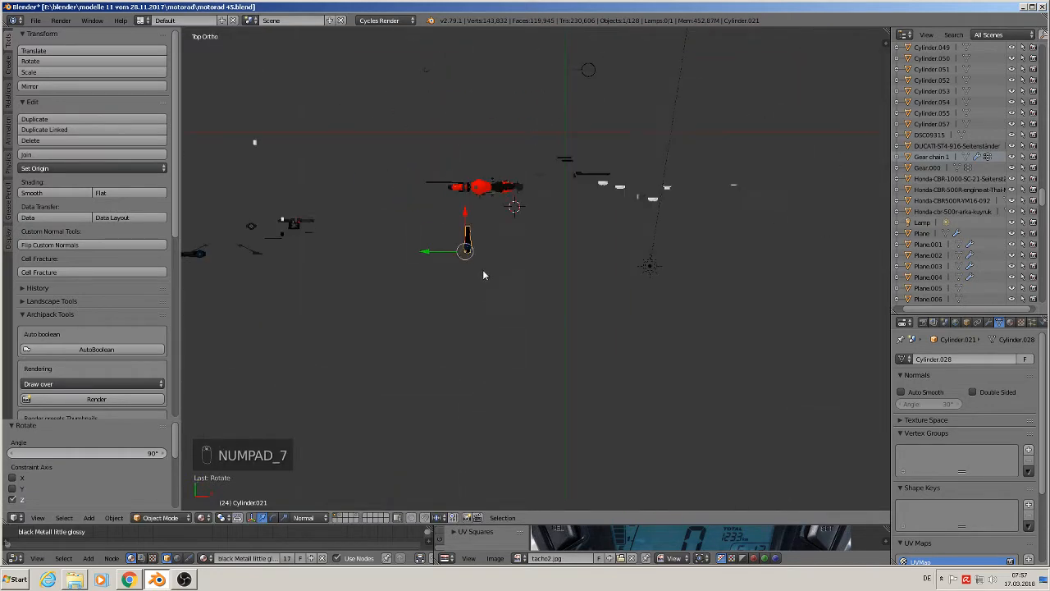
scroll(460, 246, up, 2)
drag(468, 231, 468, 132)
scroll(473, 188, up, 6)
shift+middle_drag(456, 194, 439, 359)
scroll(430, 344, up, 6)
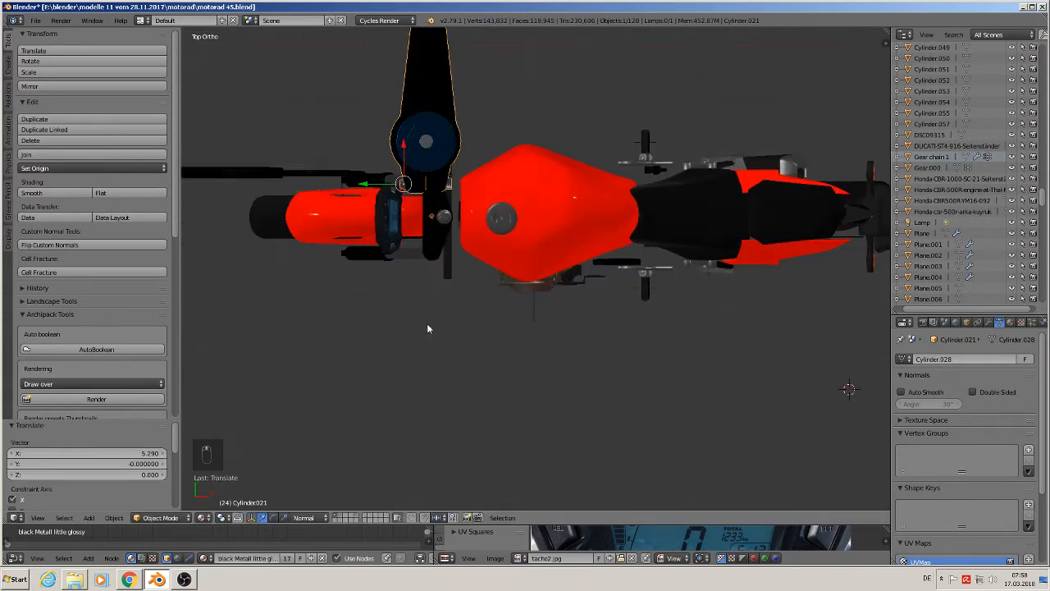
Scale the handlebar mount to about 0.189 and shift it about -0.207 along its own Y axis onto the triple clamp's end
scroll(428, 371, up, 3)
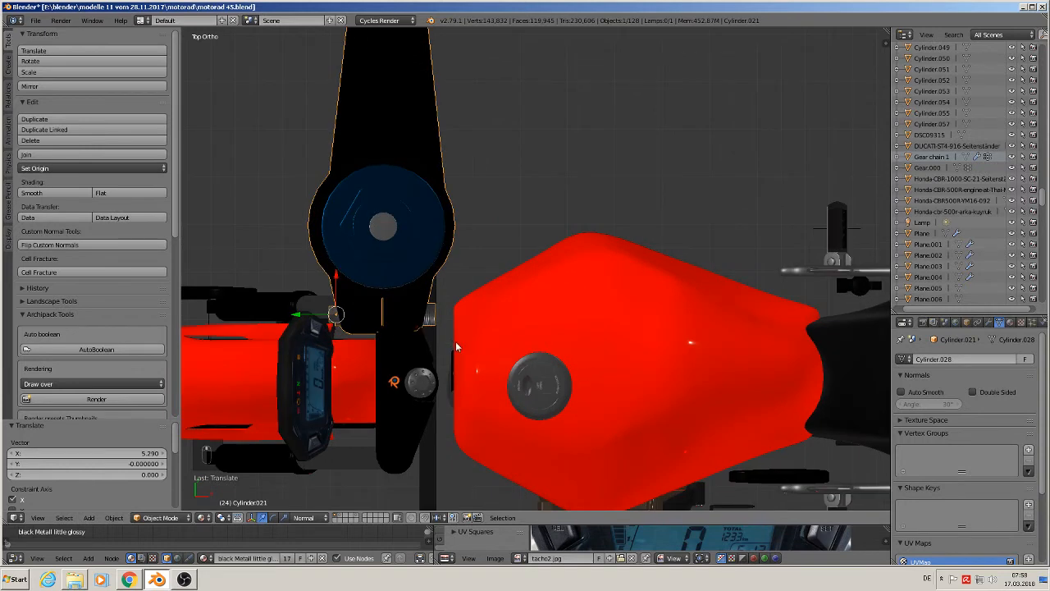
key(s)
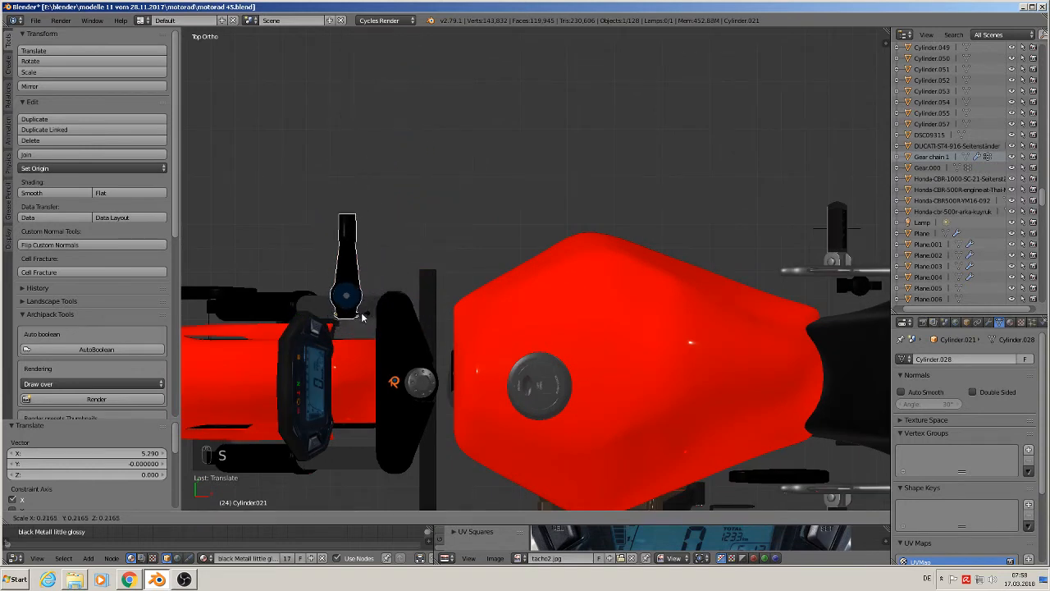
click(359, 315)
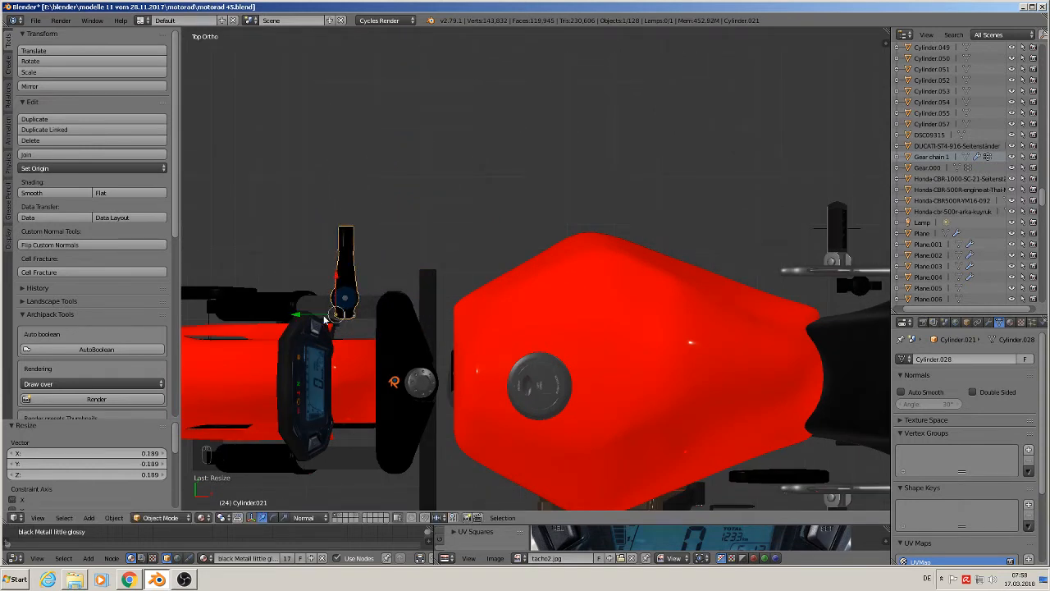
key(g)
key(y)
key(y)
click(371, 309)
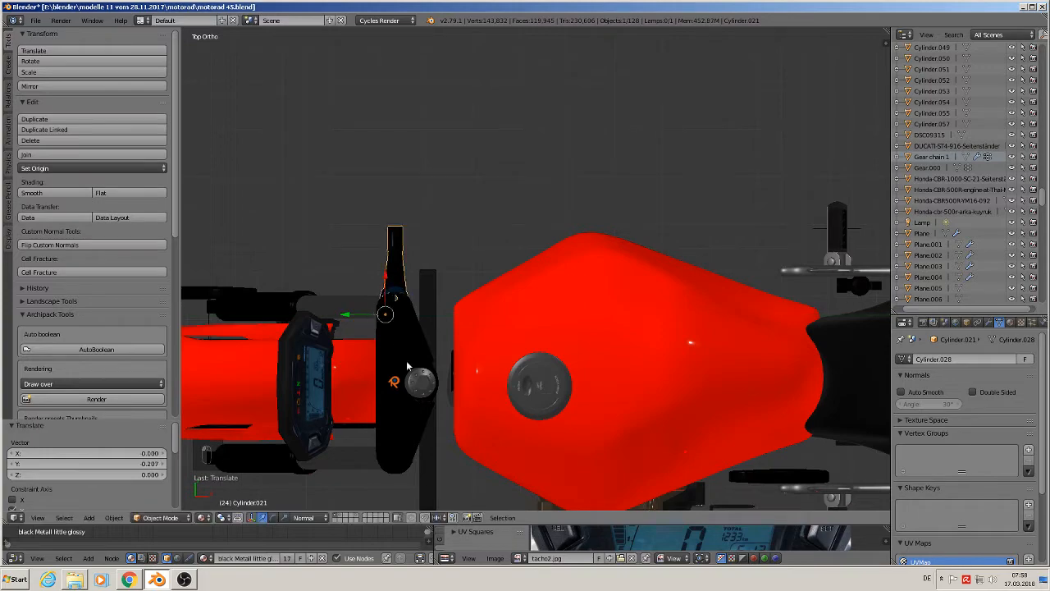
Raise the handlebar mount about 0.091 in Z to the height of the triple clamp
middle_drag(407, 360, 323, 266)
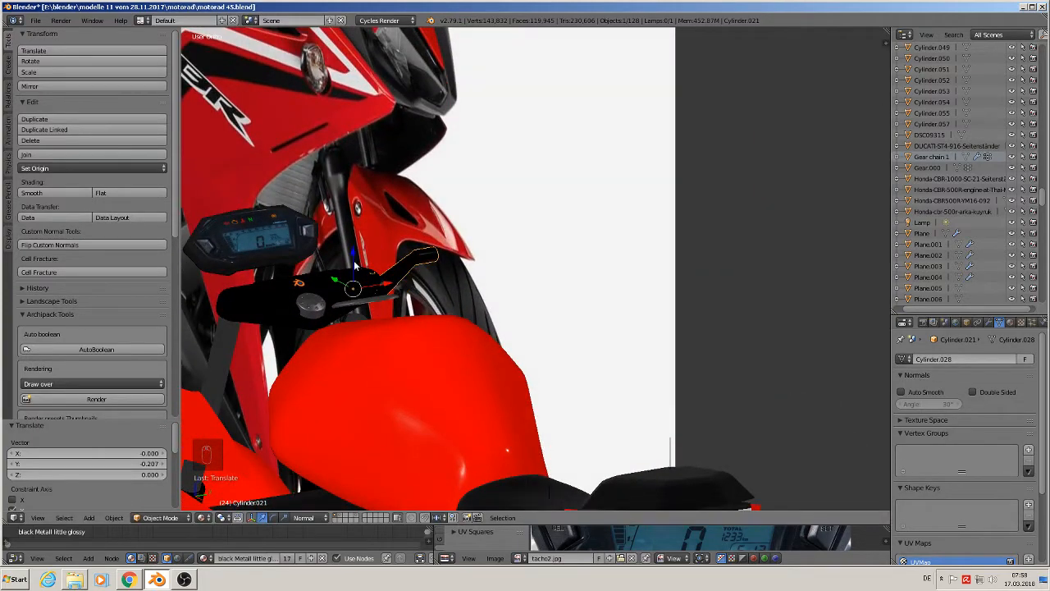
drag(355, 263, 363, 238)
middle_drag(364, 245, 519, 158)
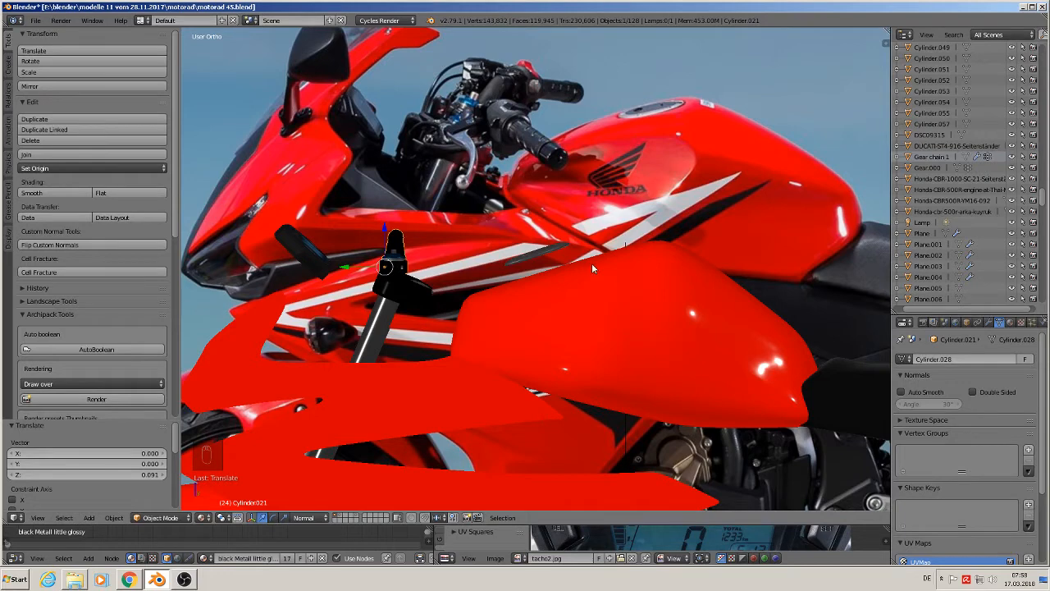
Tilt the handlebar mount about 22.5° in a side-on view to match the slope of the triple clamp
key(KP_7)
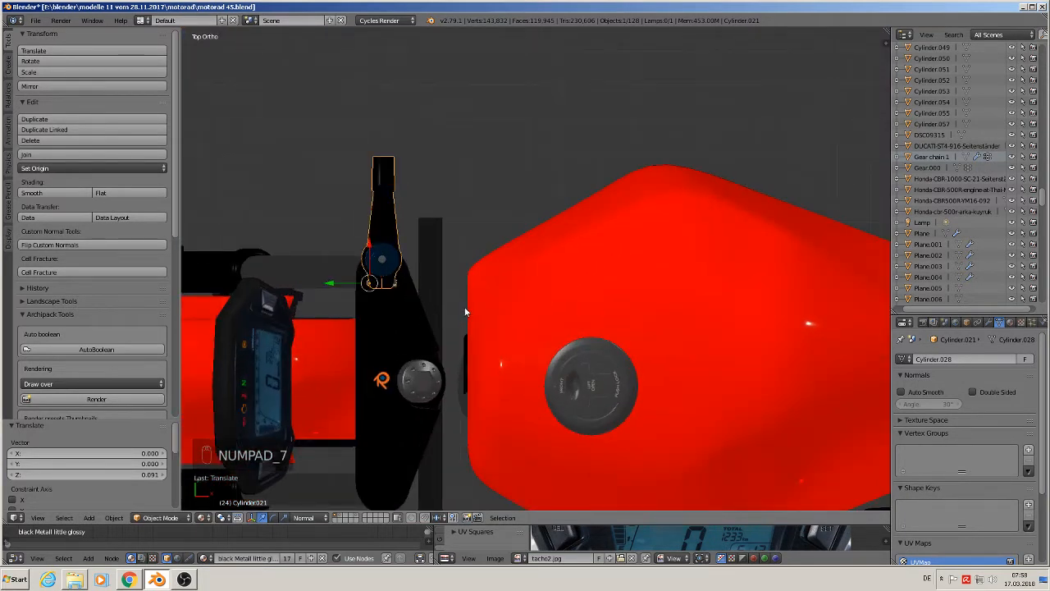
middle_drag(463, 310, 442, 212)
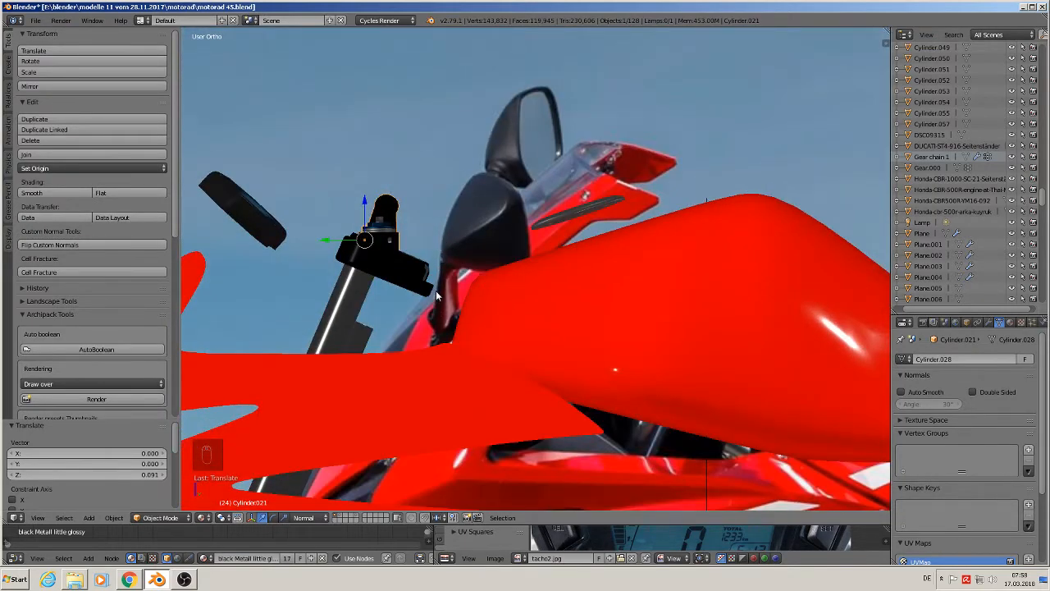
middle_drag(436, 291, 437, 287)
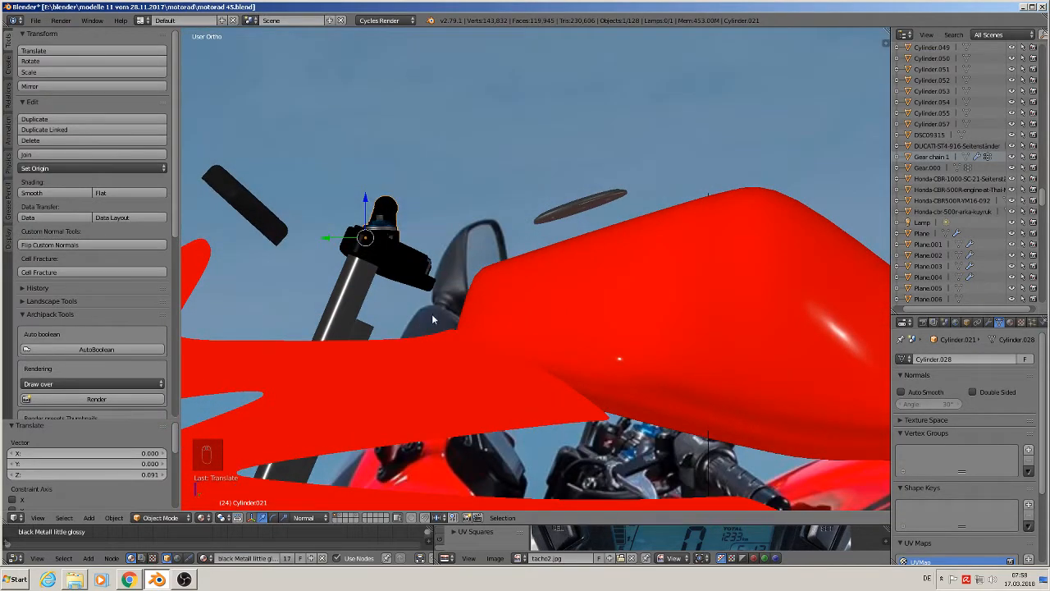
key(r)
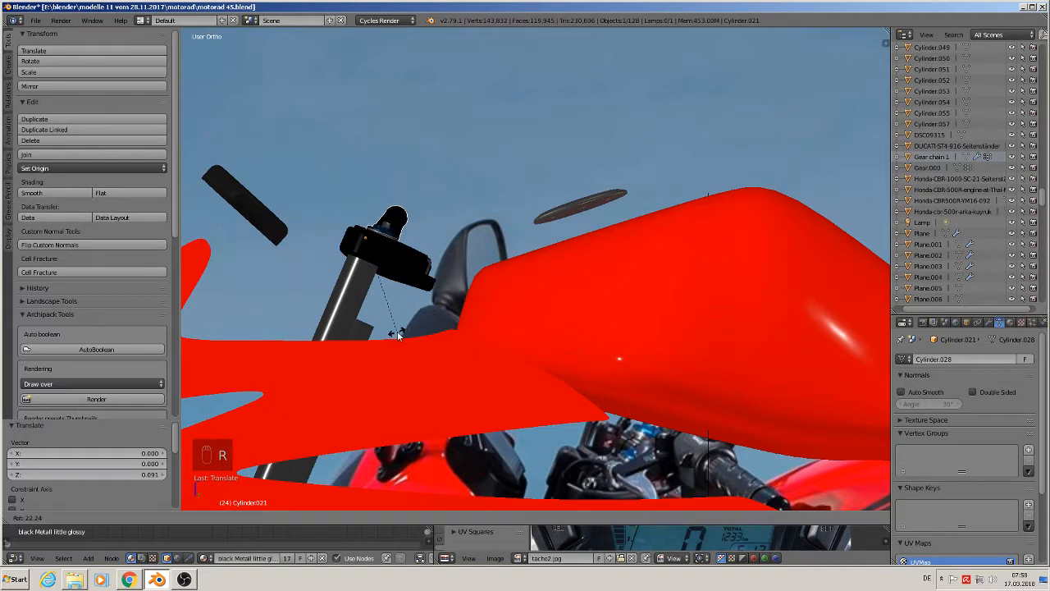
click(397, 333)
Rotate the handlebar mount about 41.9° as seen from above the triple clamp so its arm angles back toward the tank
middle_drag(397, 330, 284, 308)
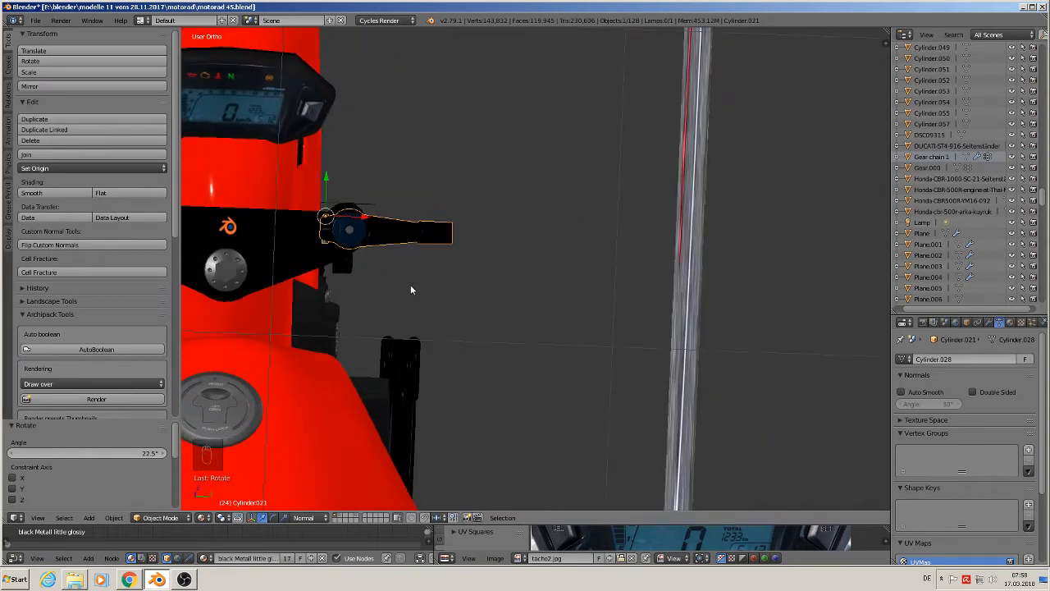
key(r)
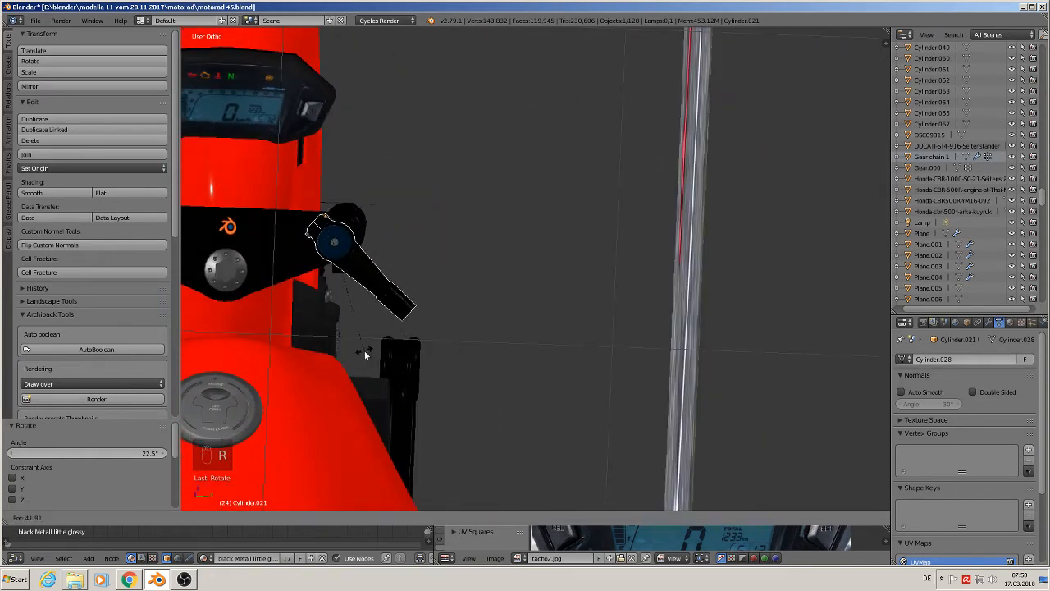
click(365, 356)
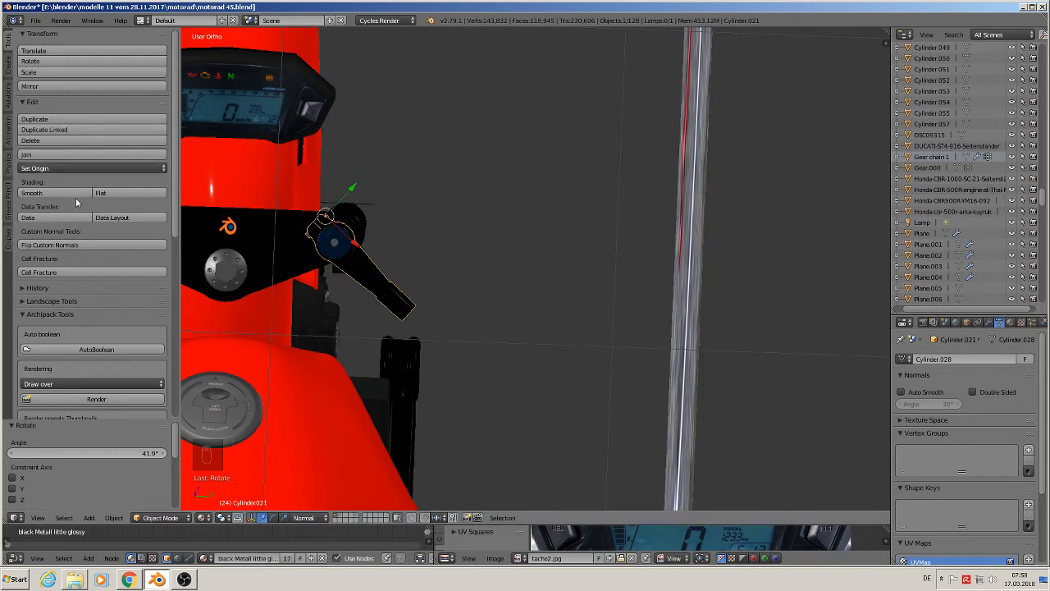
Apply rotation and scale to the handlebar mount and set its origin to its geometry
click(114, 518)
mouse_move(127, 434)
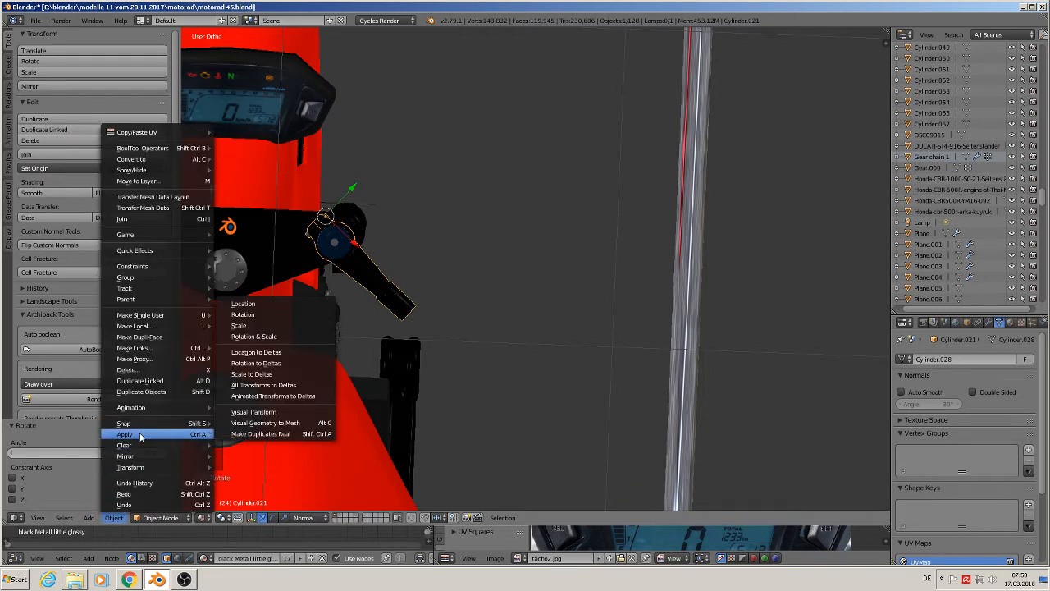
click(271, 350)
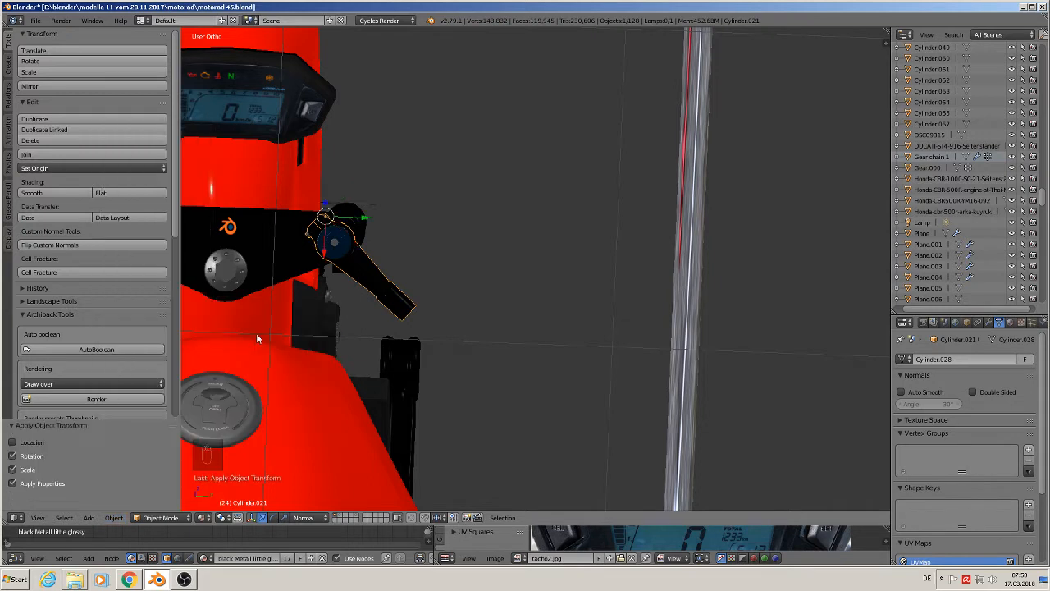
click(92, 167)
click(110, 196)
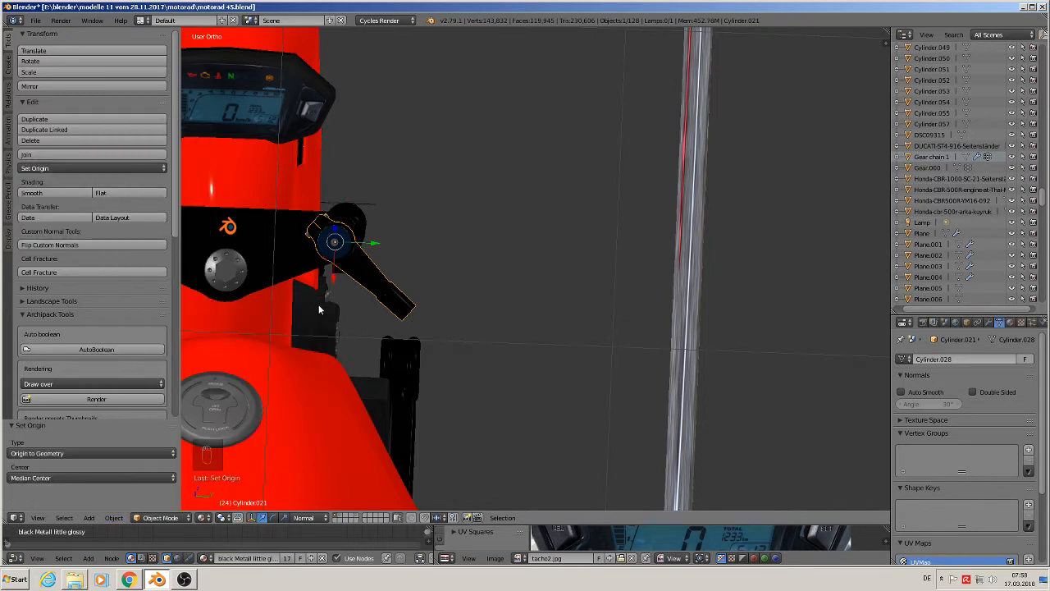
Shift the handlebar mount outward about 0.054 in Y over the fork tube and rotate it back by about 12°
key(g)
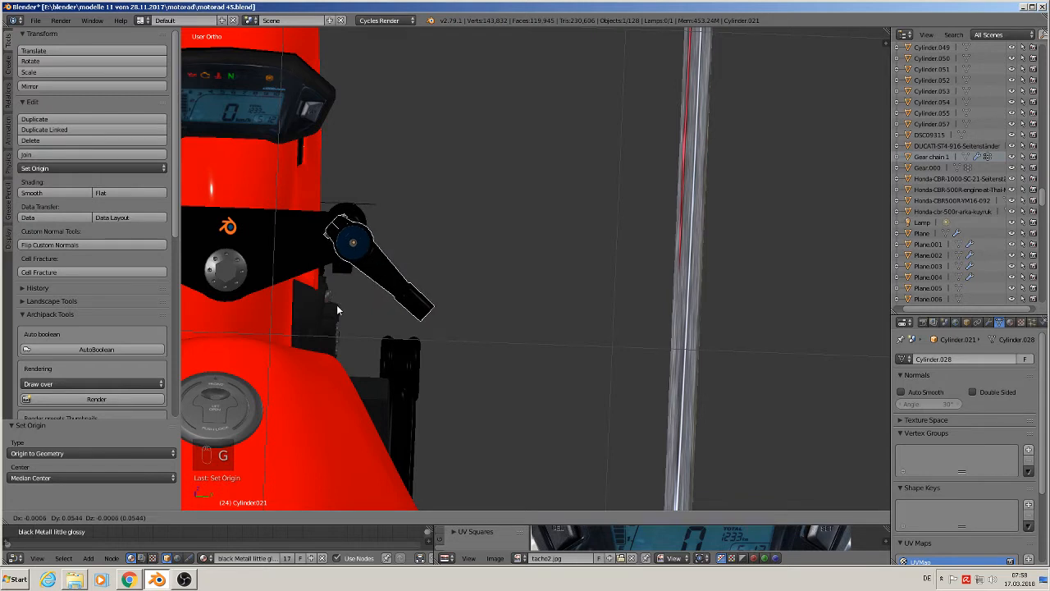
click(337, 310)
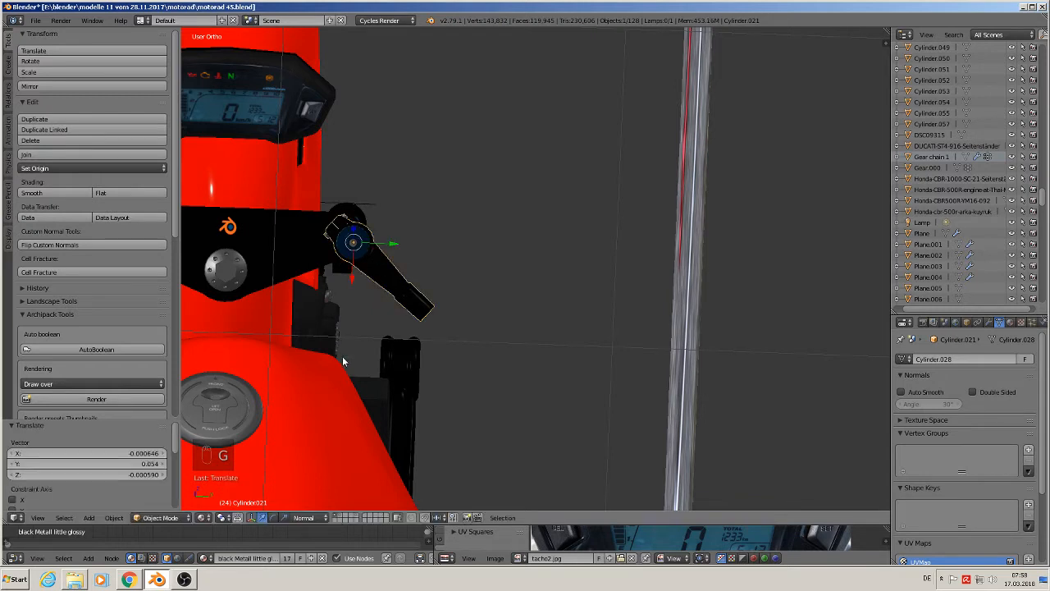
key(r)
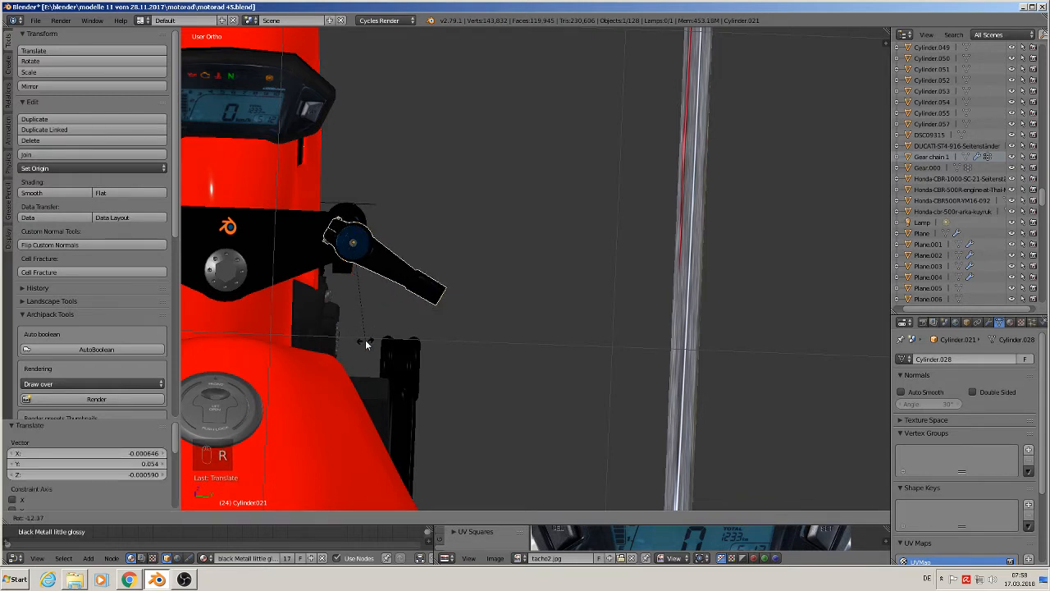
click(365, 340)
Raise the handlebar mount about 0.029 in Z and adjust its sideways position along its Y axis above the fork
middle_drag(357, 341, 343, 246)
drag(351, 216, 349, 209)
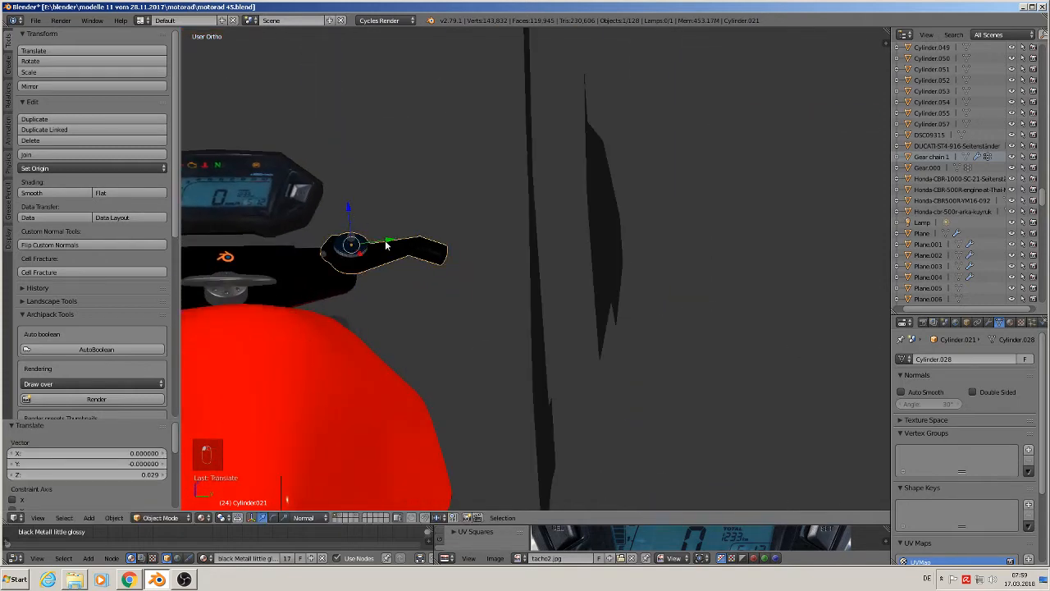
drag(387, 244, 370, 296)
Deselect everything and examine the handlebar mount, triple clamp and speedometer from several angles
middle_drag(370, 296, 601, 261)
key(a)
right_click(624, 234)
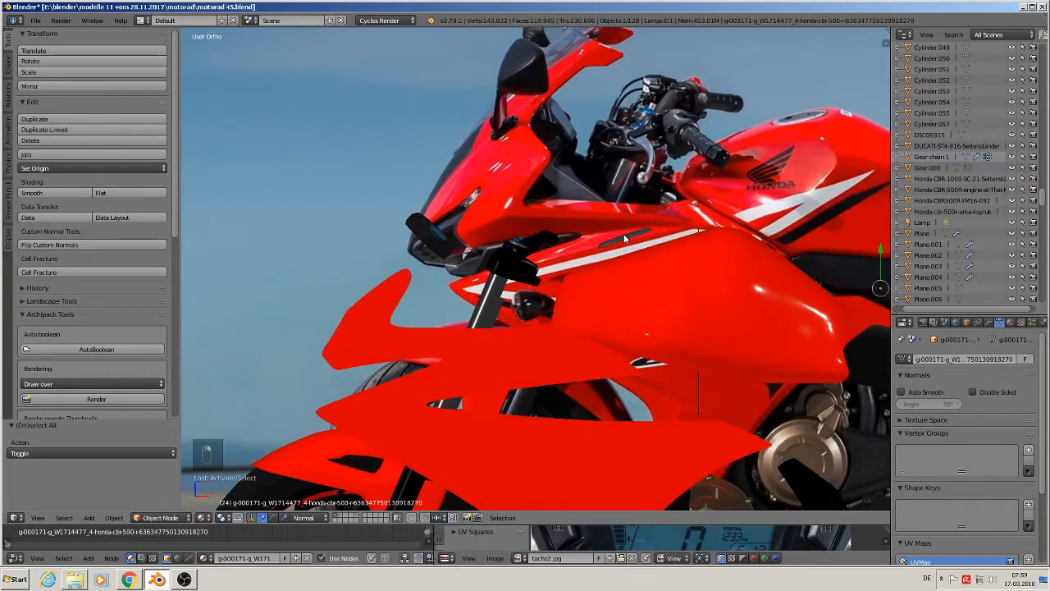
right_click(624, 234)
drag(640, 277, 643, 288)
key(a)
middle_drag(627, 297, 611, 351)
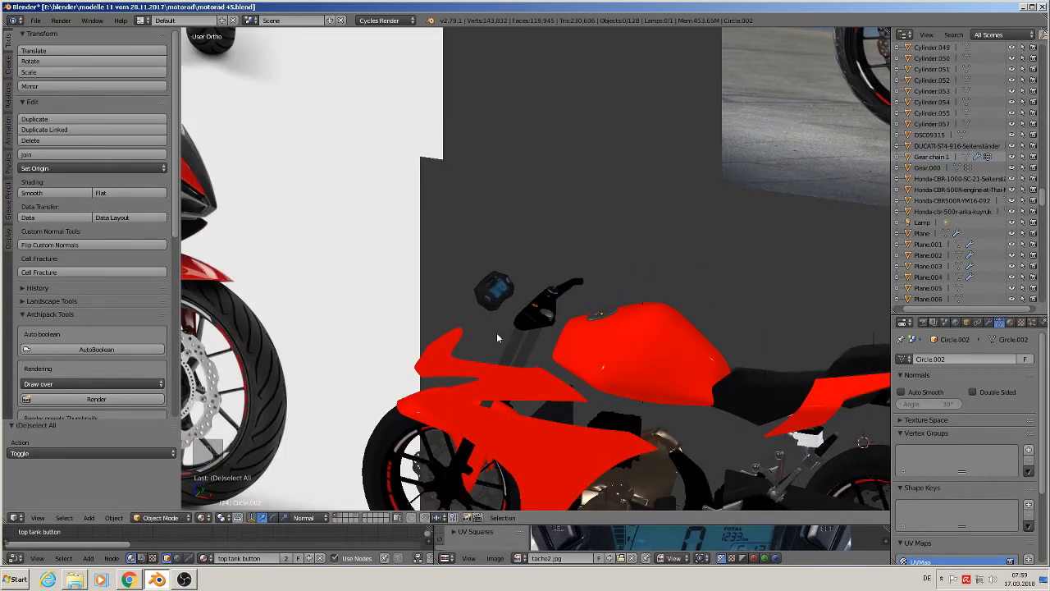
scroll(497, 336, up, 2)
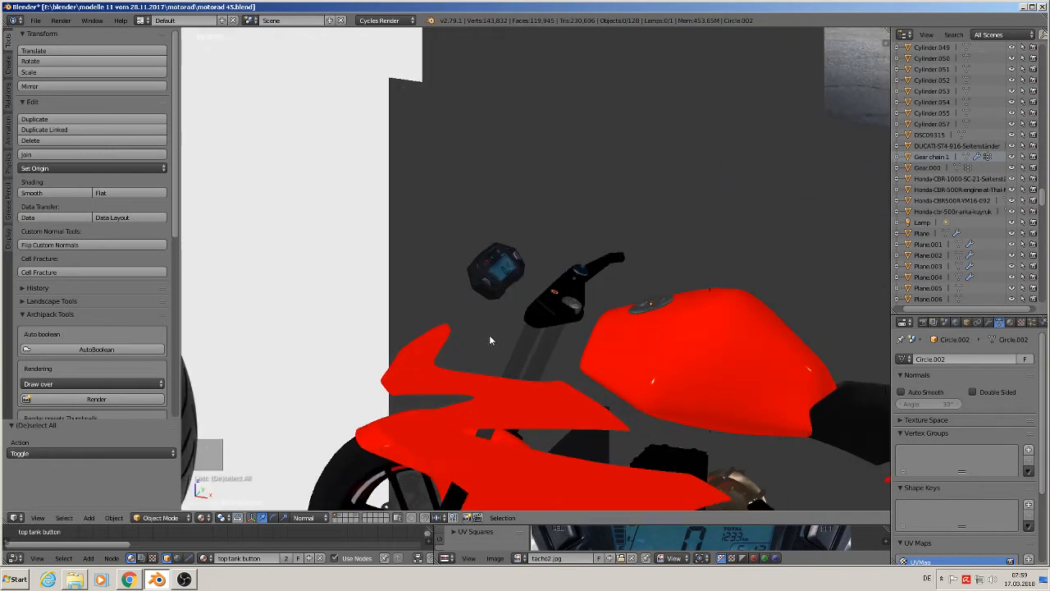
Move the speedometer to the fifth layer and display only that layer in front view
right_click(488, 280)
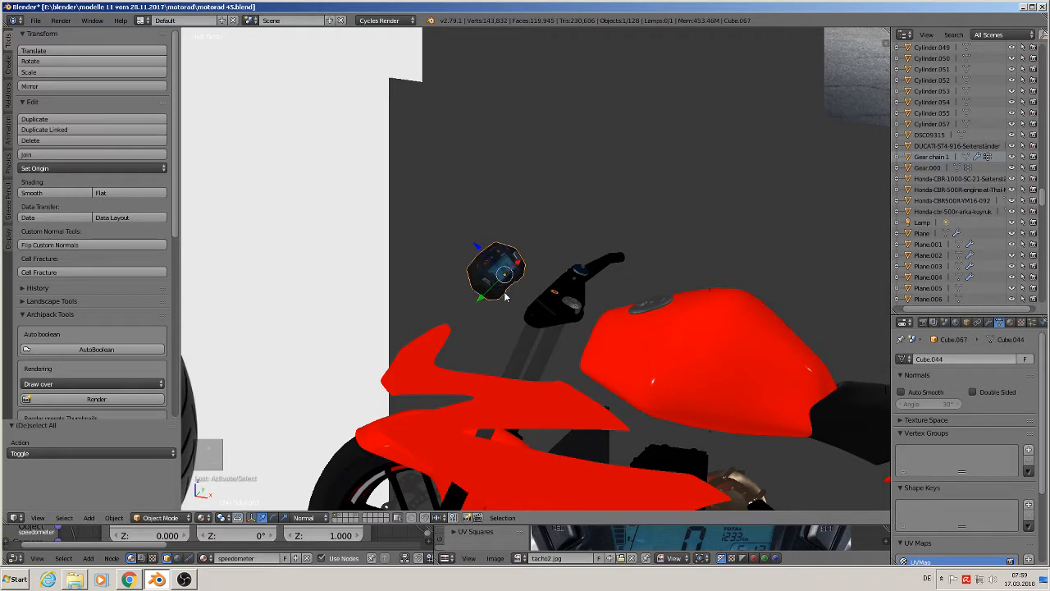
middle_drag(515, 293, 553, 262)
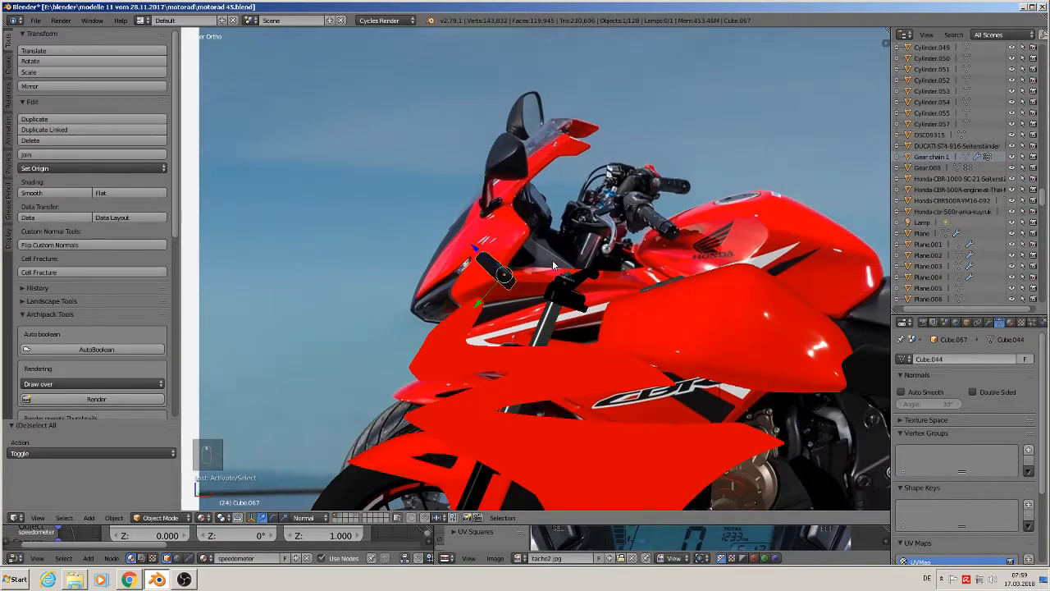
key(KP_1)
key(m)
key(m)
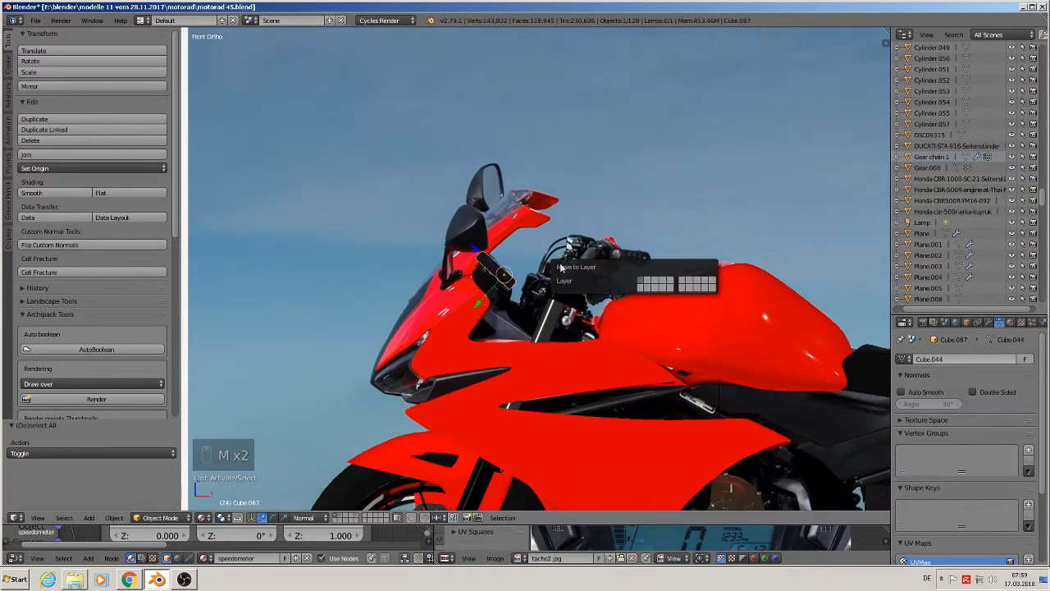
click(361, 518)
scroll(498, 360, down, 6)
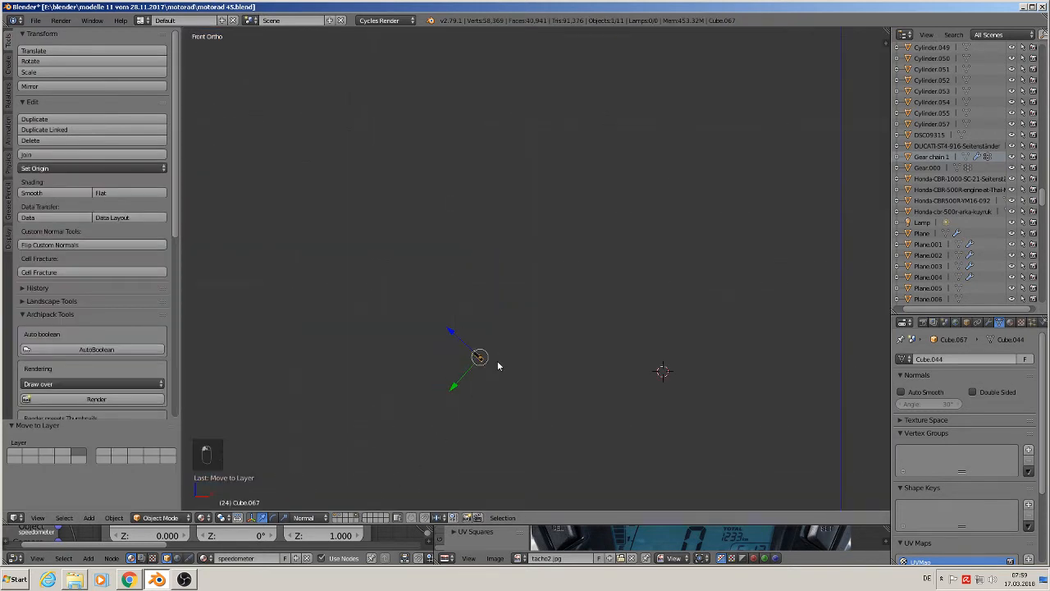
Set the transform orientation to Global, reset the 3D cursor and clear the speedometer's location to the world origin
click(302, 517)
click(303, 505)
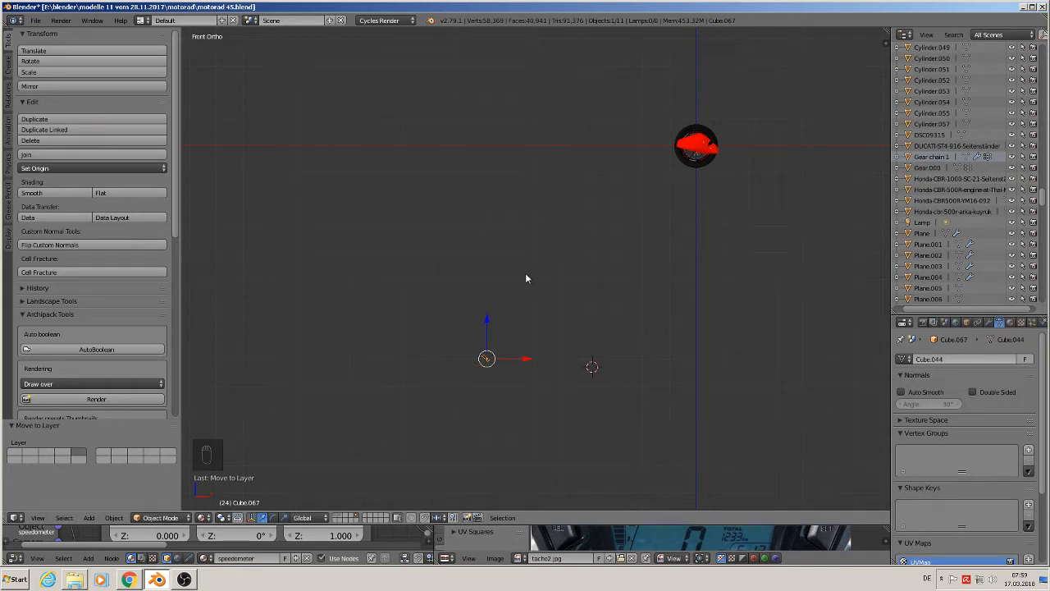
key(shift+c)
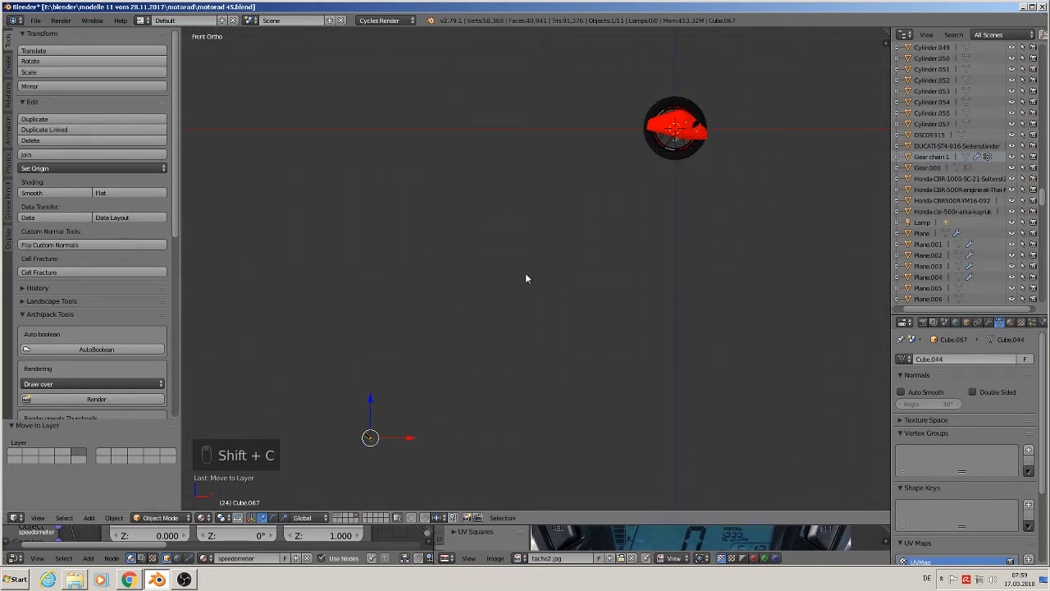
key(alt+g)
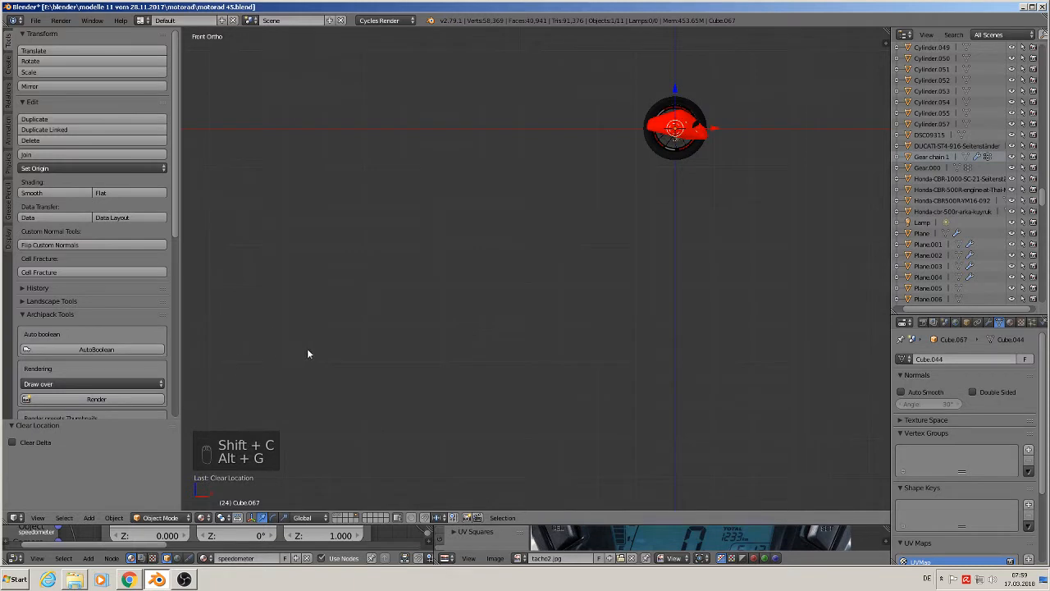
Create a new group named speedometer from the selected speedometer object
key(ctrl+g)
click(70, 453)
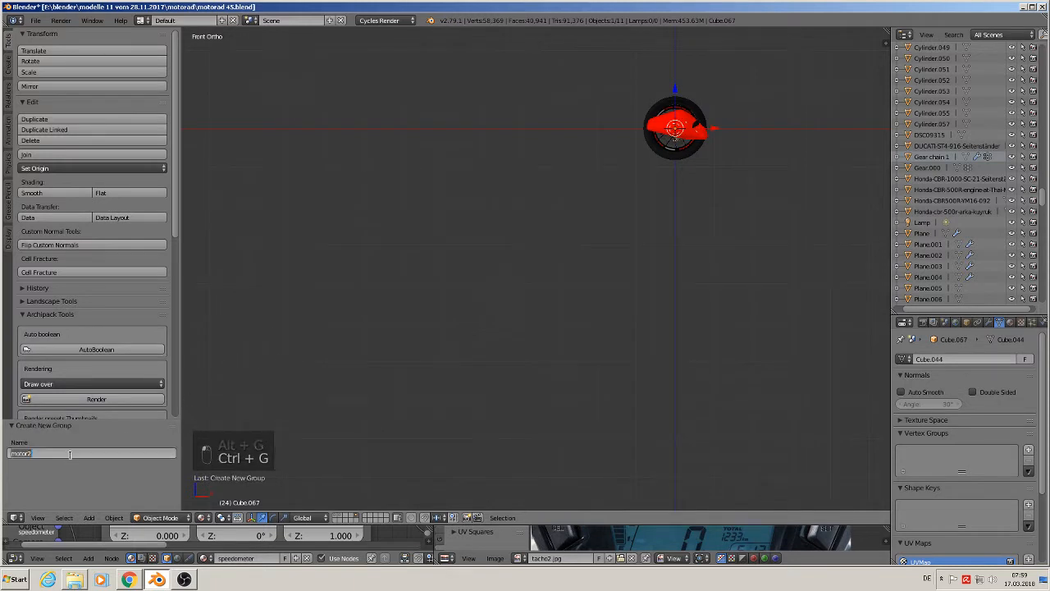
text(speedomete)
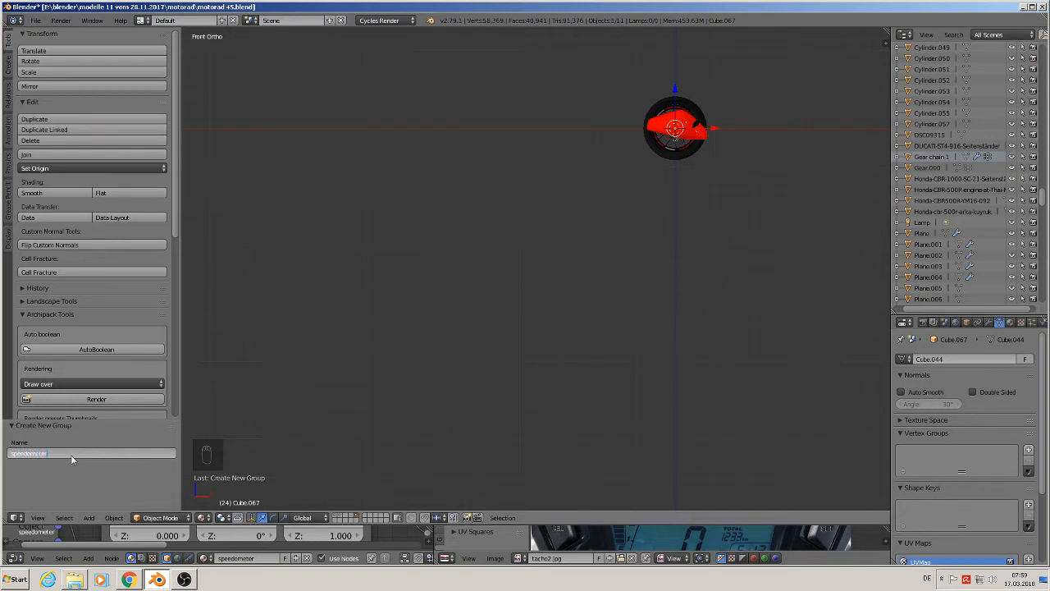
click(71, 460)
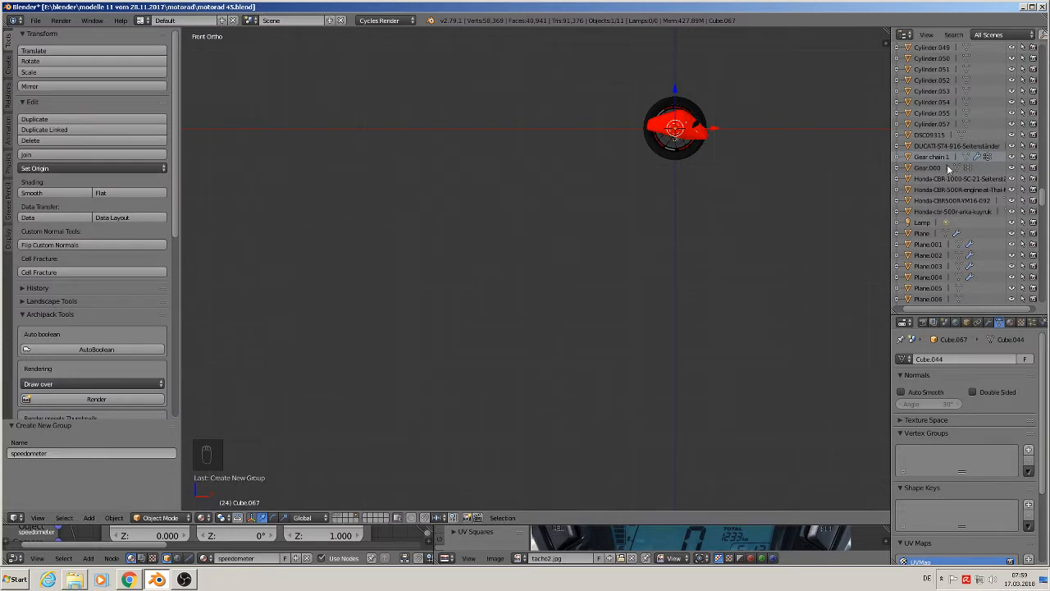
Rename the speedometer's object Cube.067 to speedometer and save the file
click(906, 36)
key(KP_Decimal)
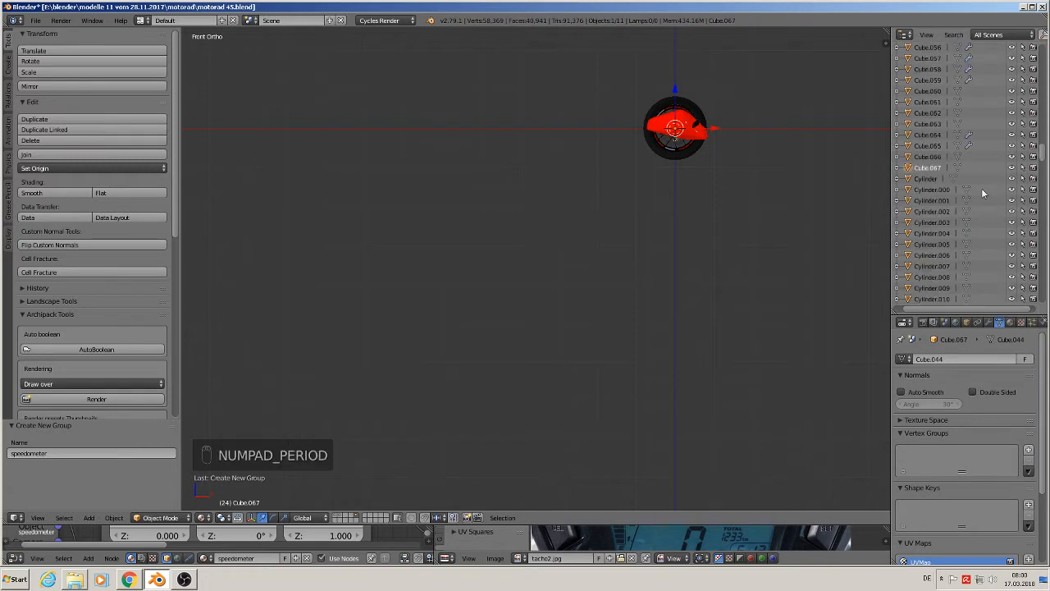
scroll(968, 184, up, 3)
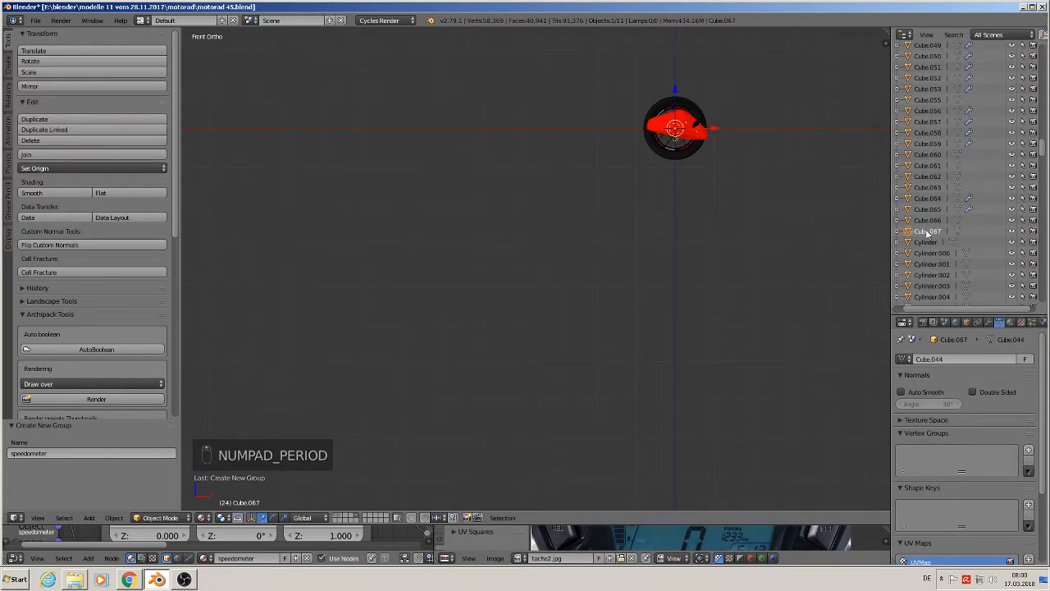
right_click(936, 234)
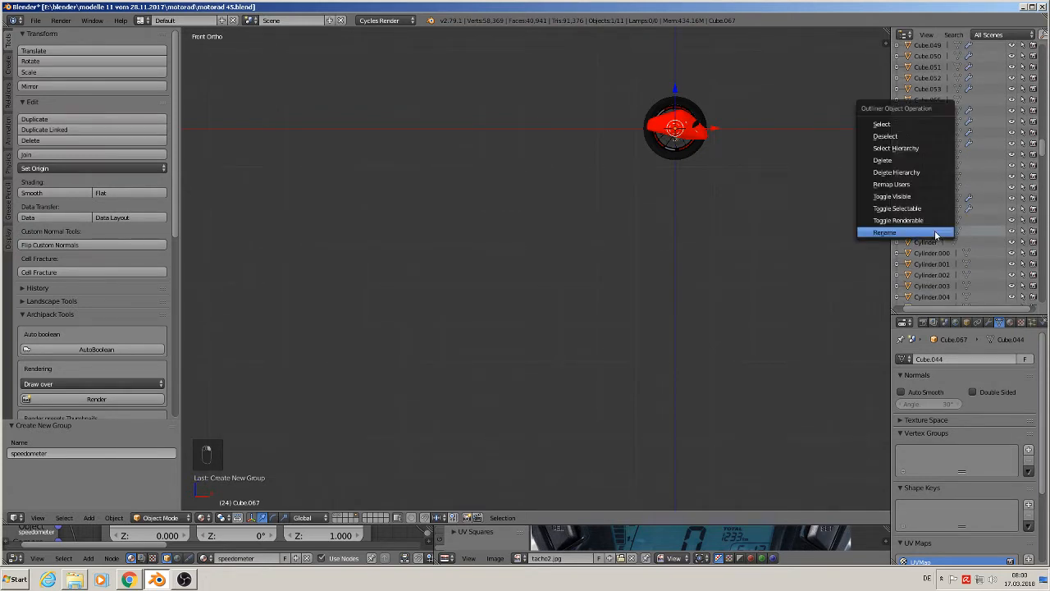
click(936, 233)
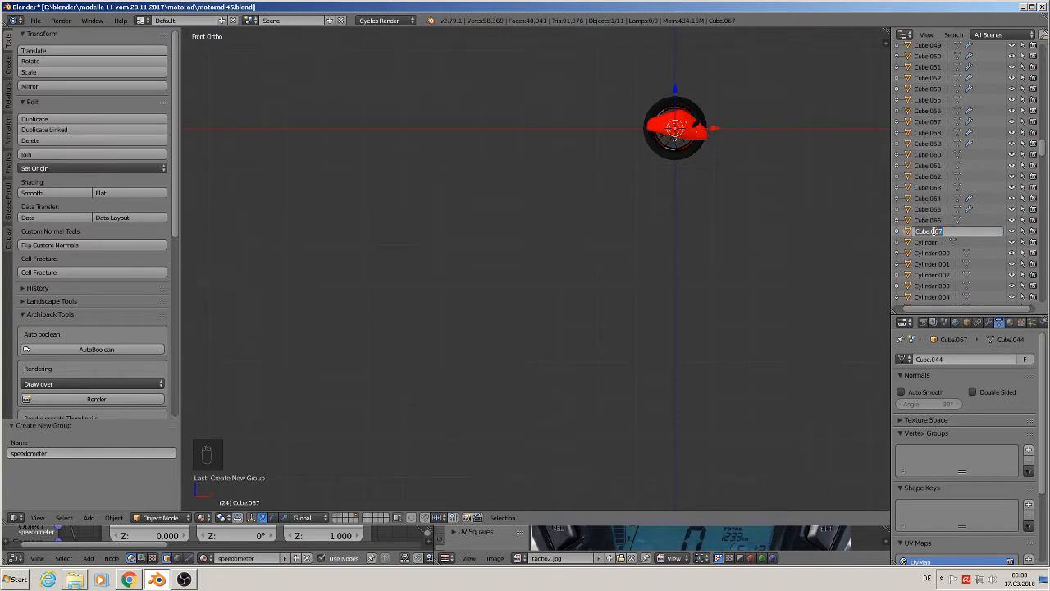
text(speedomete)
key(Return)
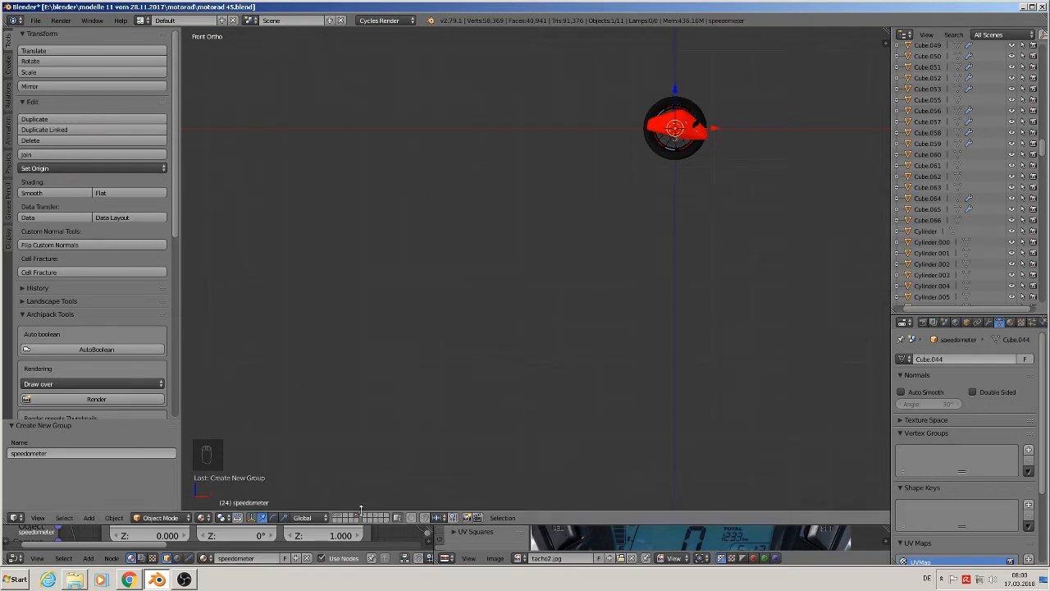
click(35, 19)
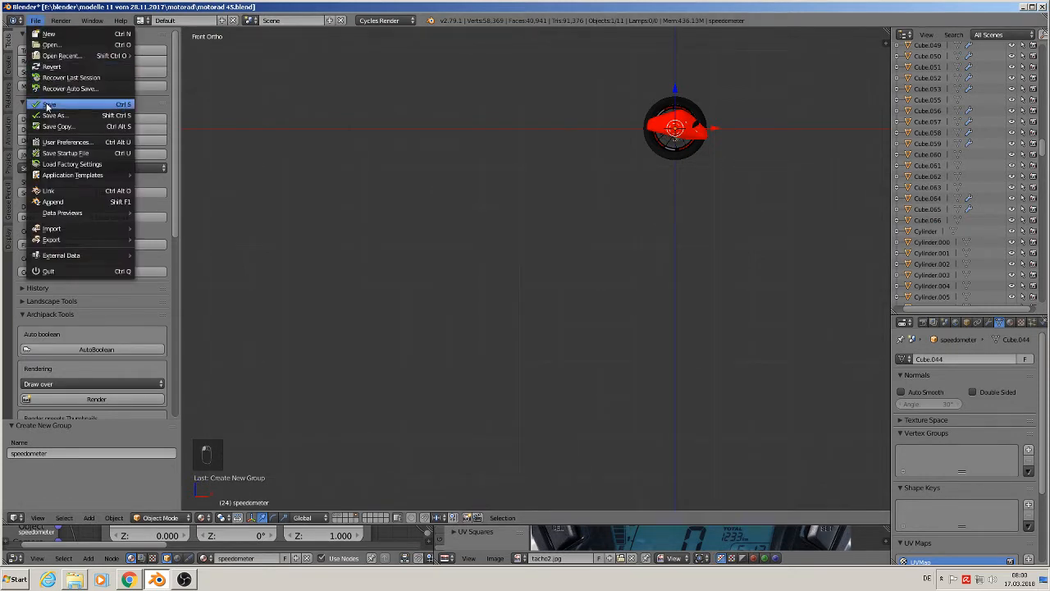
click(47, 105)
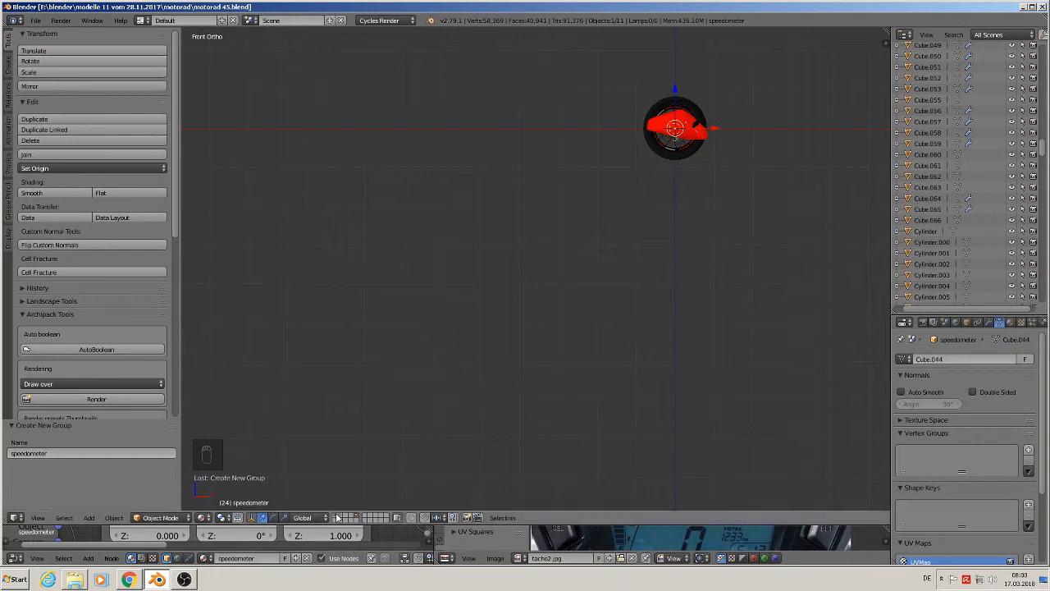
Display the motorcycle's layer, add a group instance of speedometer at the cockpit and set its empty's display size to 0.11
click(341, 518)
scroll(452, 369, up, 8)
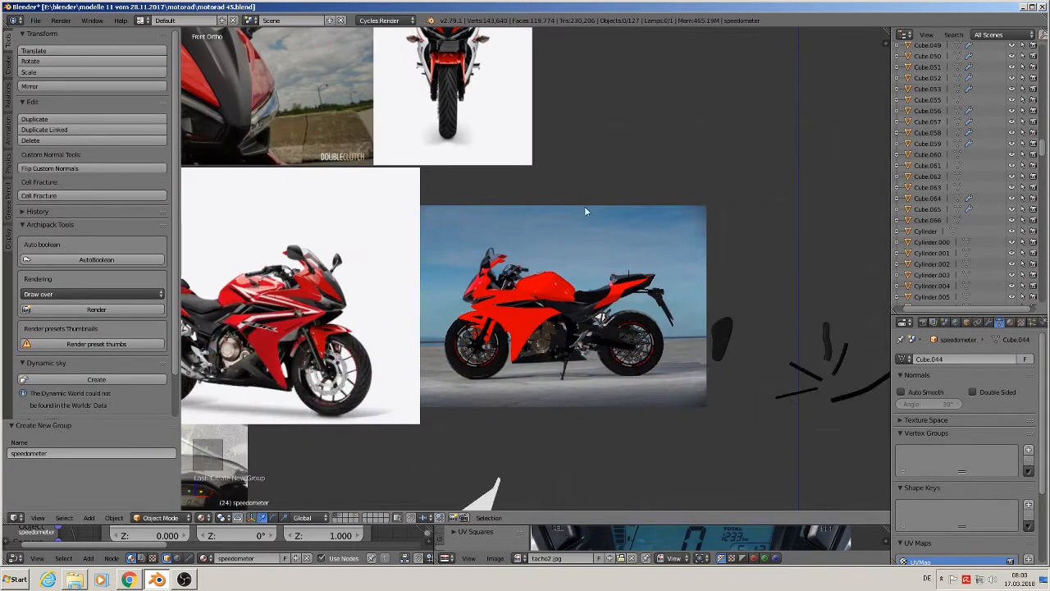
scroll(488, 257, up, 2)
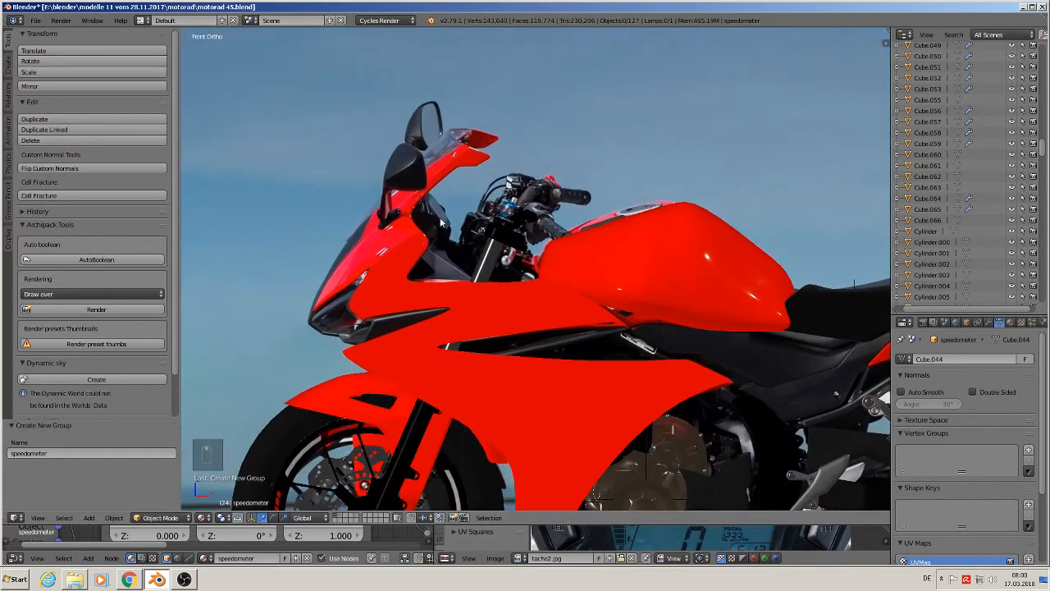
click(89, 518)
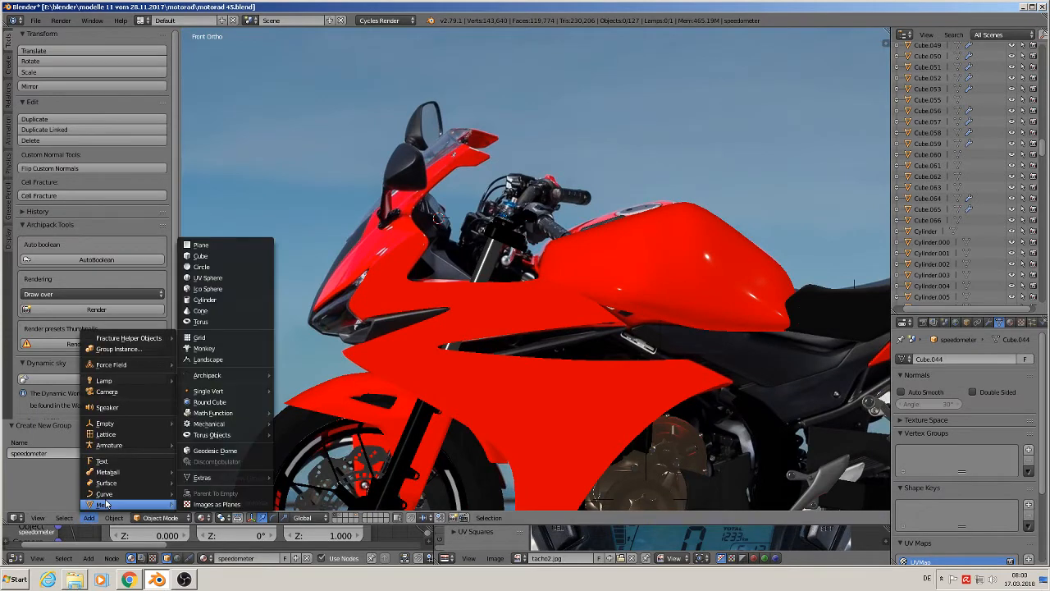
click(119, 349)
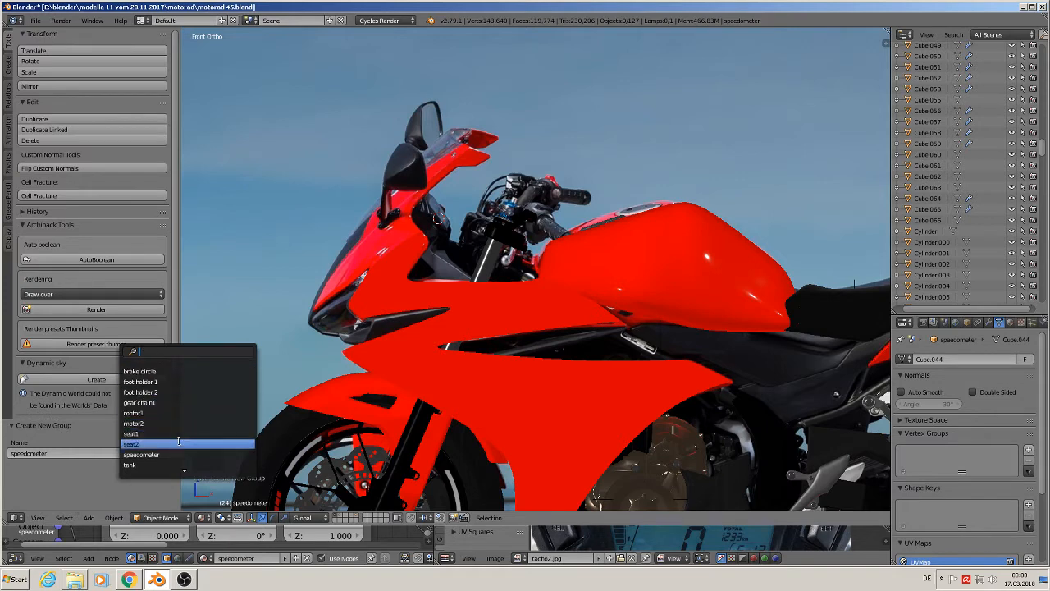
click(141, 454)
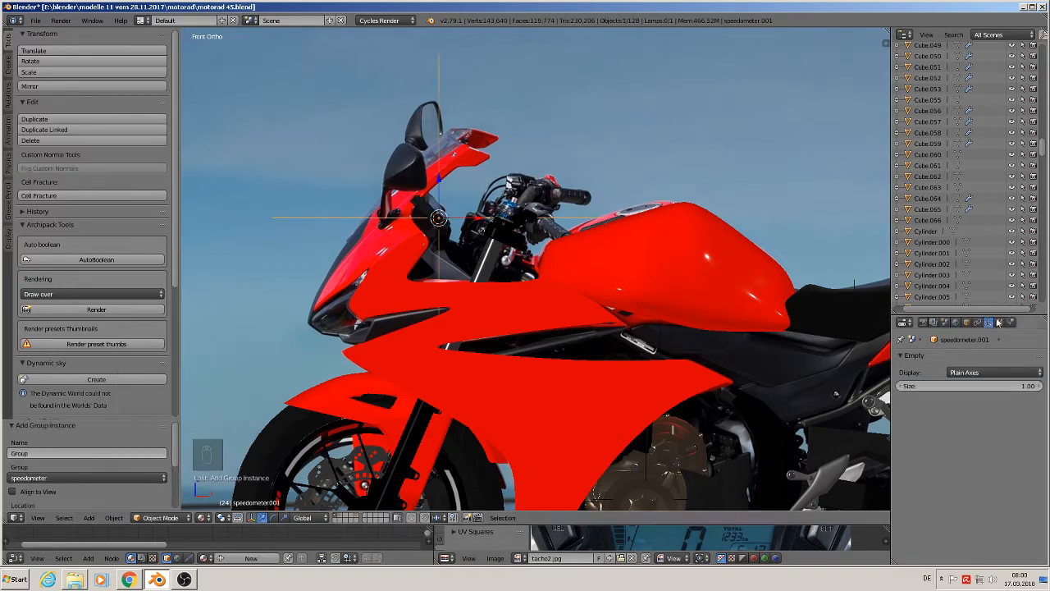
drag(1000, 386, 919, 386)
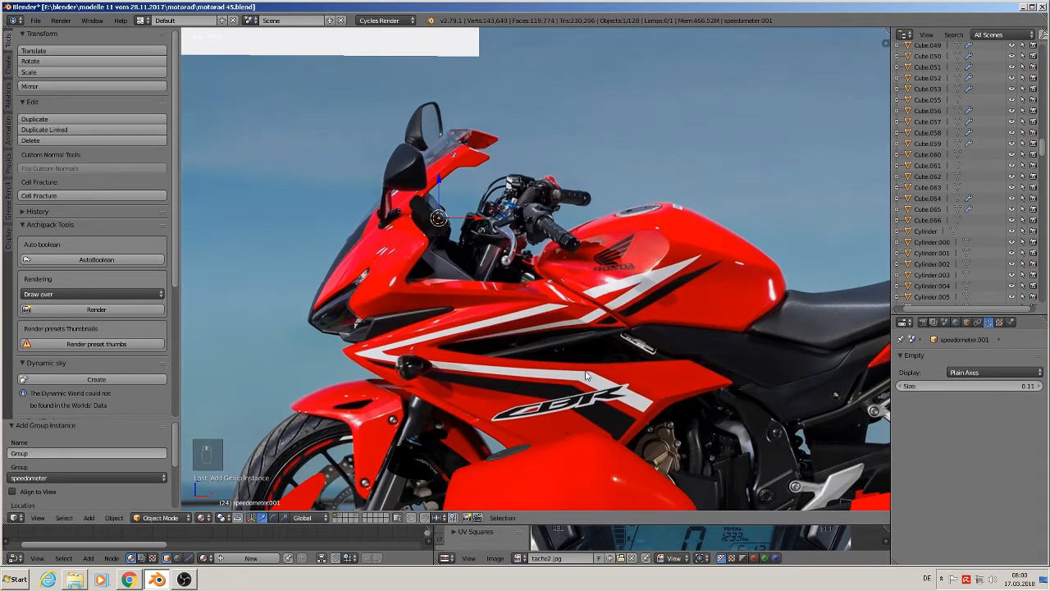
Move the speedometer instance about -11.487 along Y onto the motorcycle's centreline and save the file
key(KP_7)
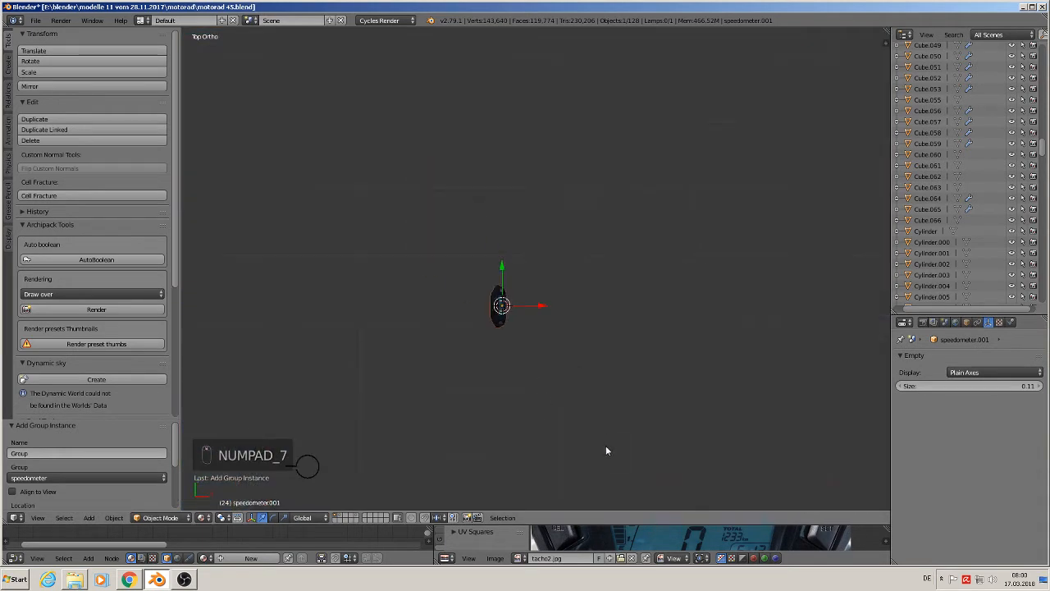
shift+middle_drag(606, 447, 555, 137)
scroll(542, 177, down, 5)
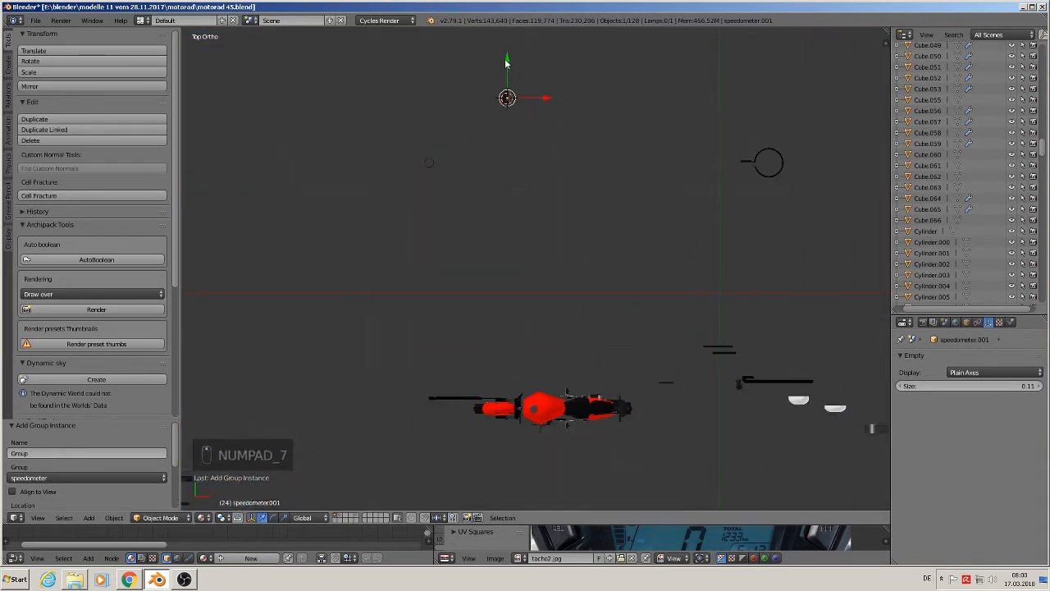
drag(506, 62, 533, 369)
middle_drag(534, 368, 498, 263)
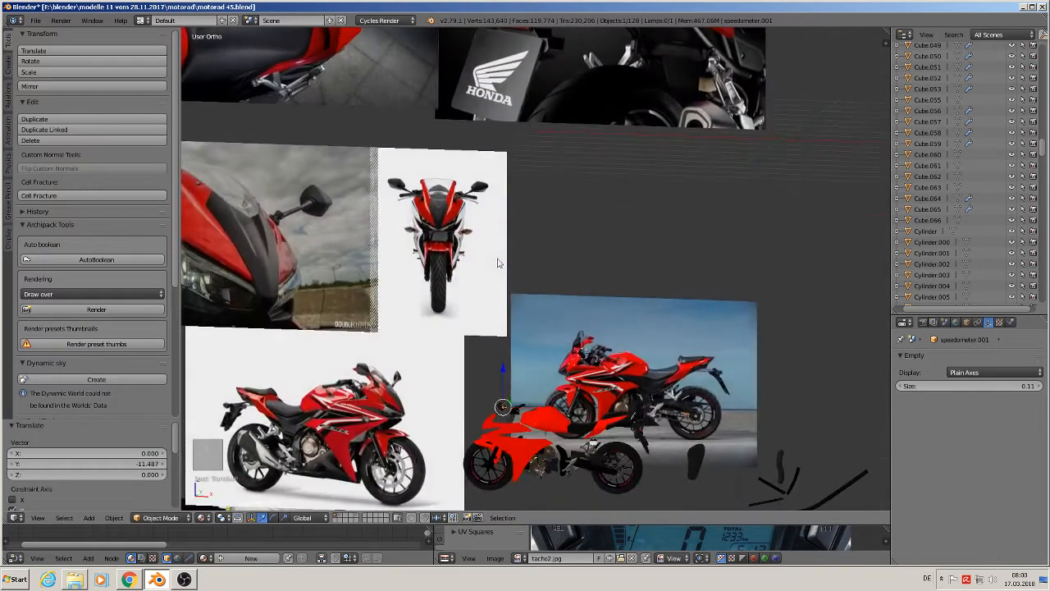
scroll(498, 263, up, 8)
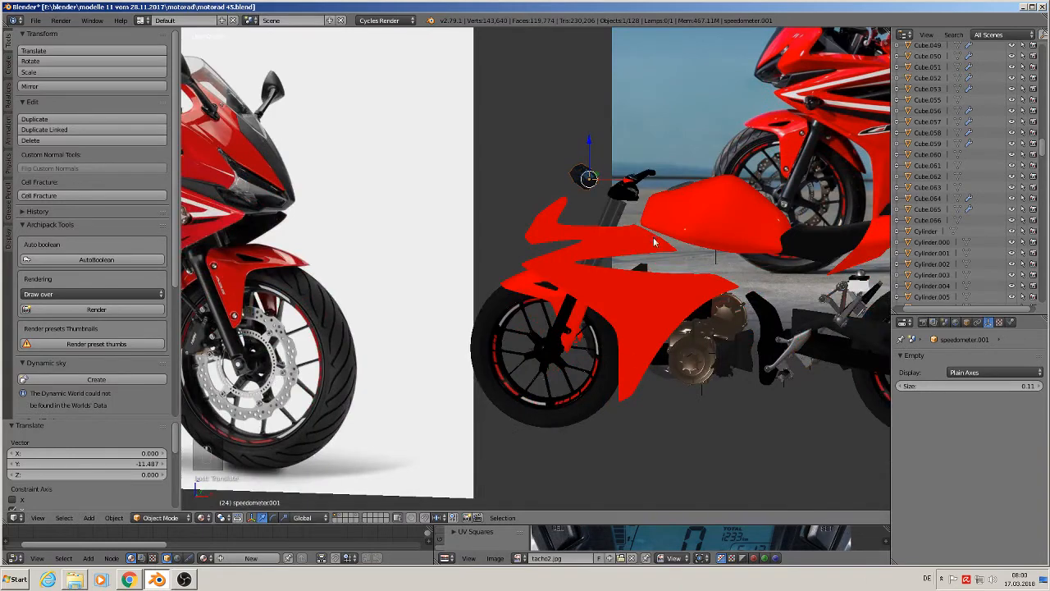
middle_drag(654, 241, 627, 239)
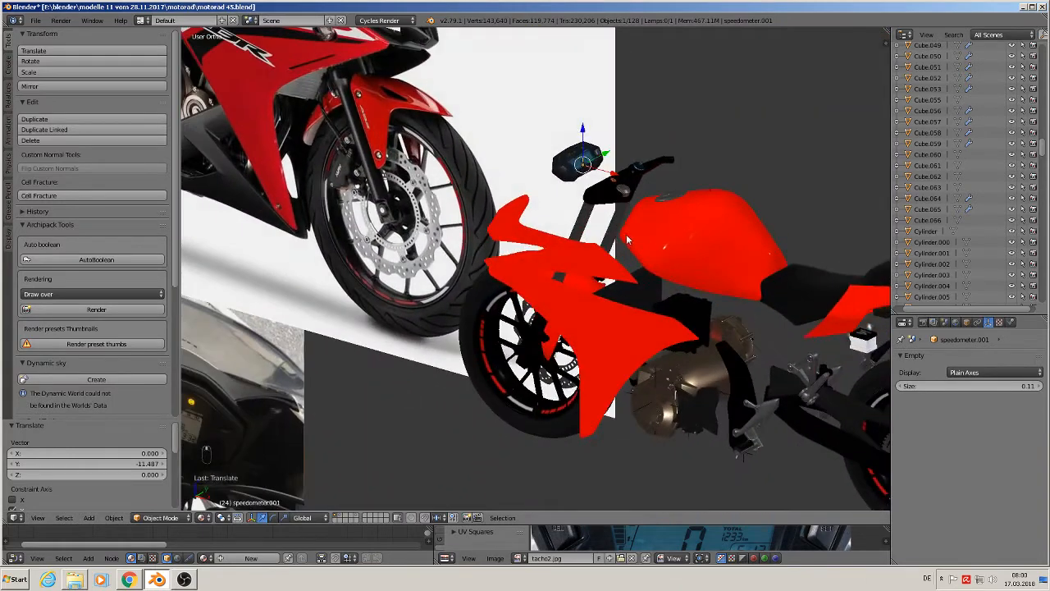
click(36, 21)
click(49, 106)
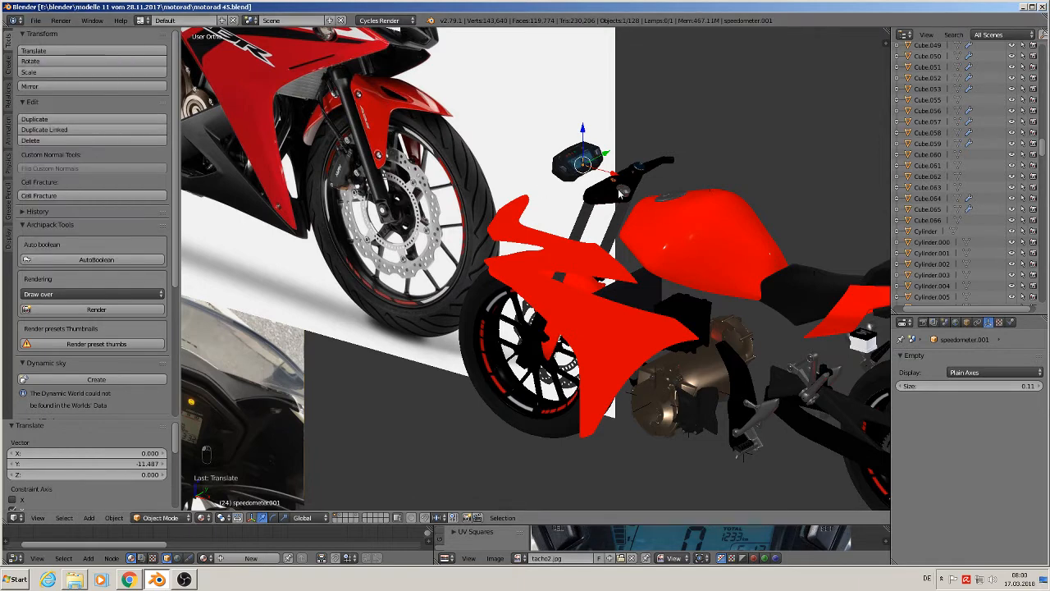
Move the handlebar mount on the triple clamp to the layer holding the group source parts and display that layer
scroll(617, 194, up, 3)
scroll(620, 214, down, 1)
scroll(624, 238, up, 1)
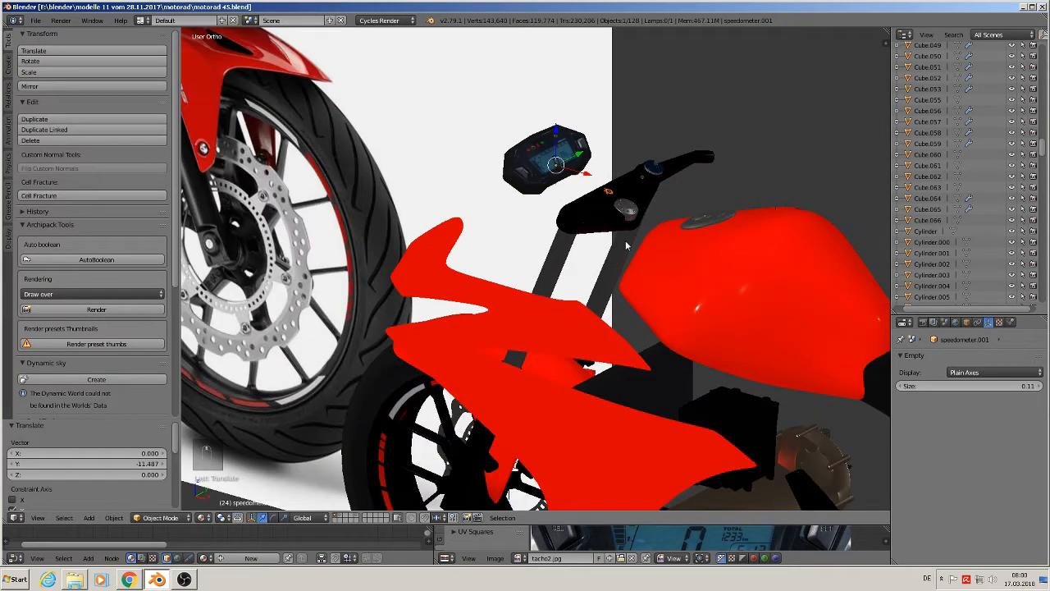
right_click(659, 172)
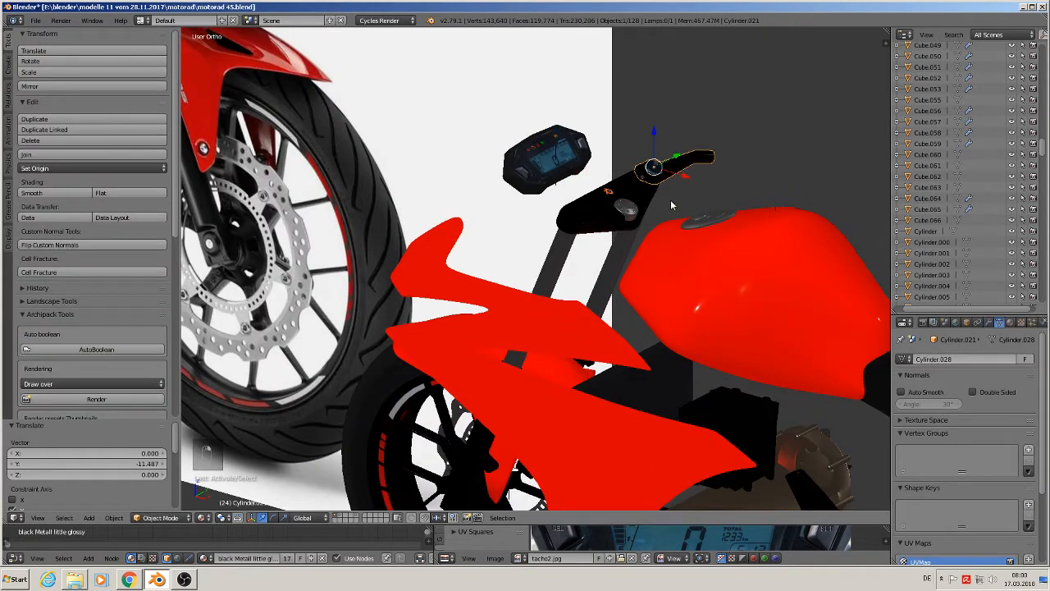
key(KP_1)
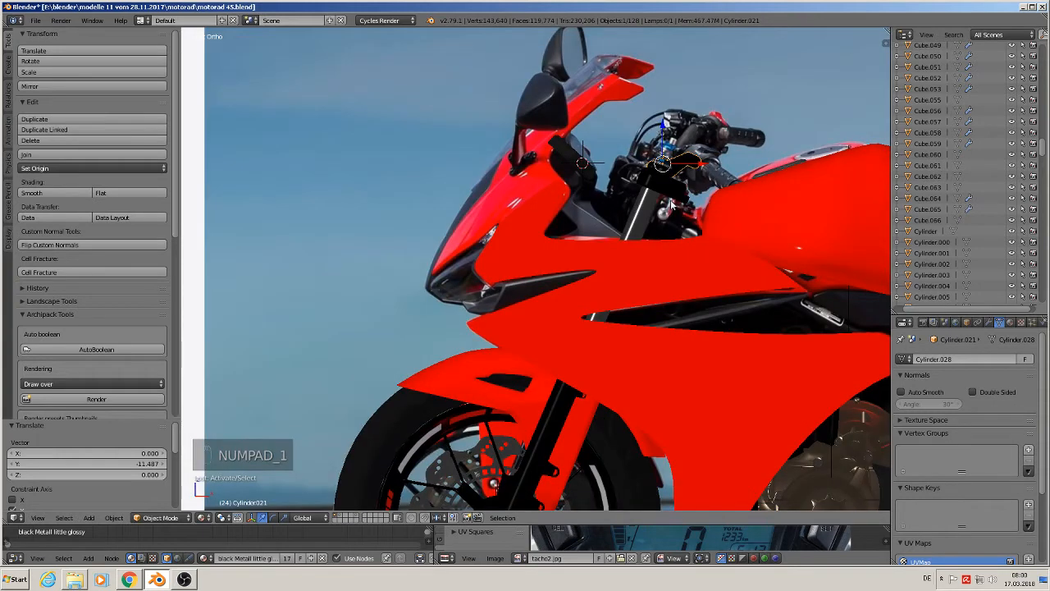
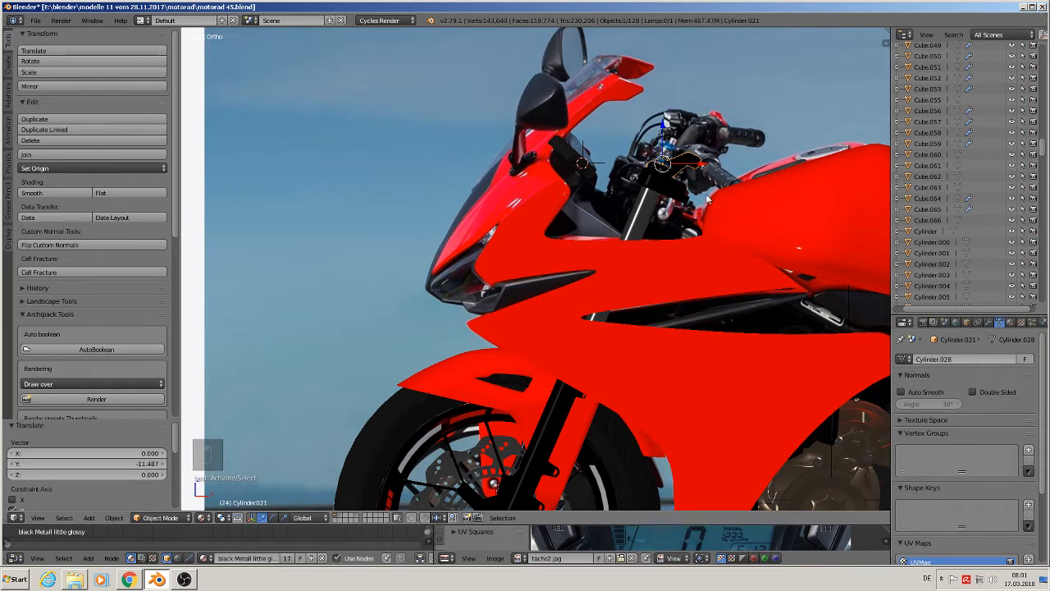
scroll(708, 199, up, 1)
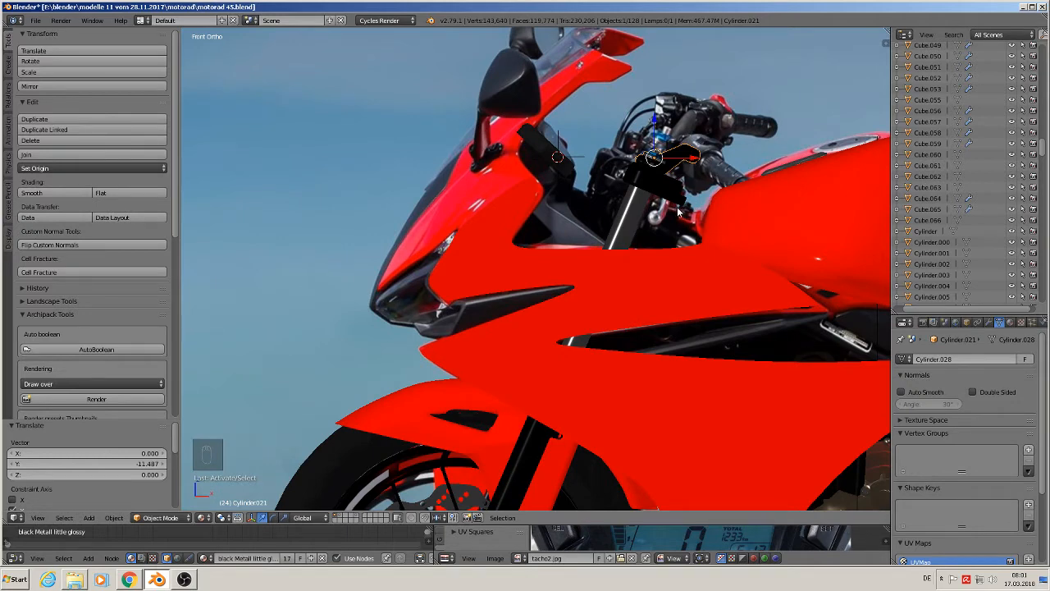
key(m)
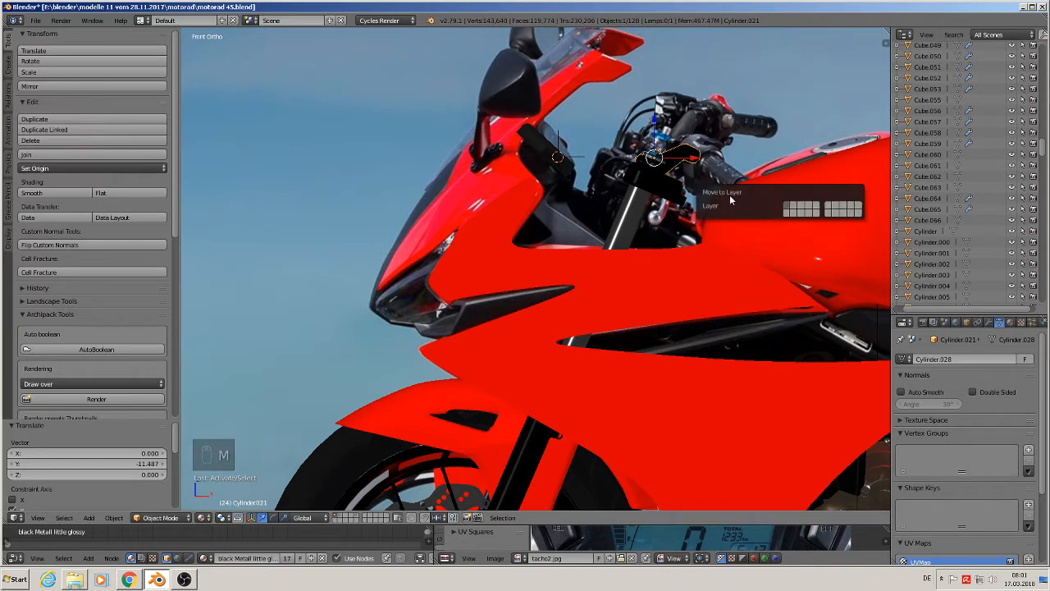
click(816, 210)
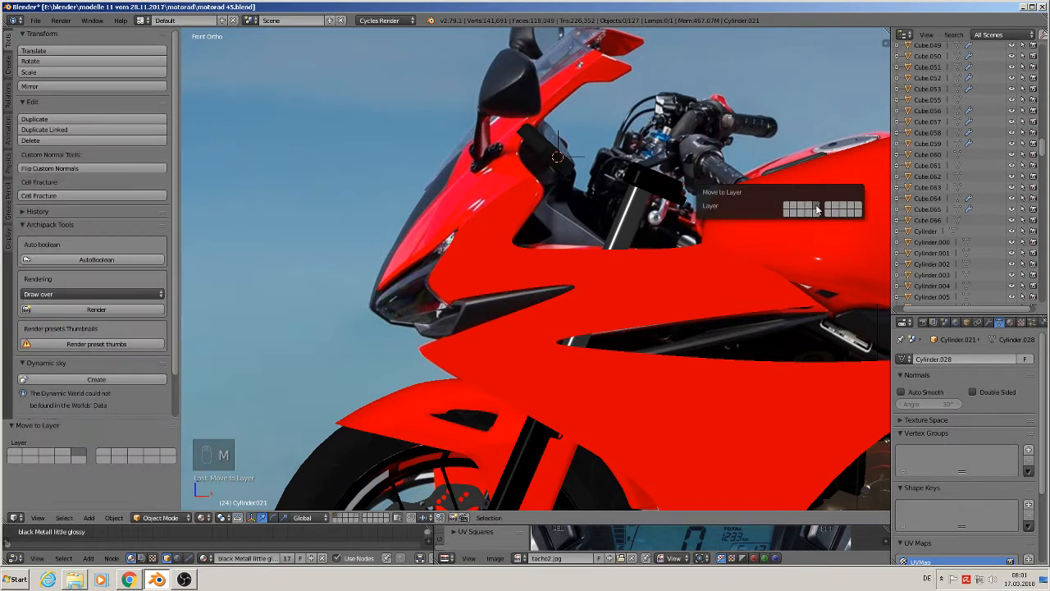
click(361, 519)
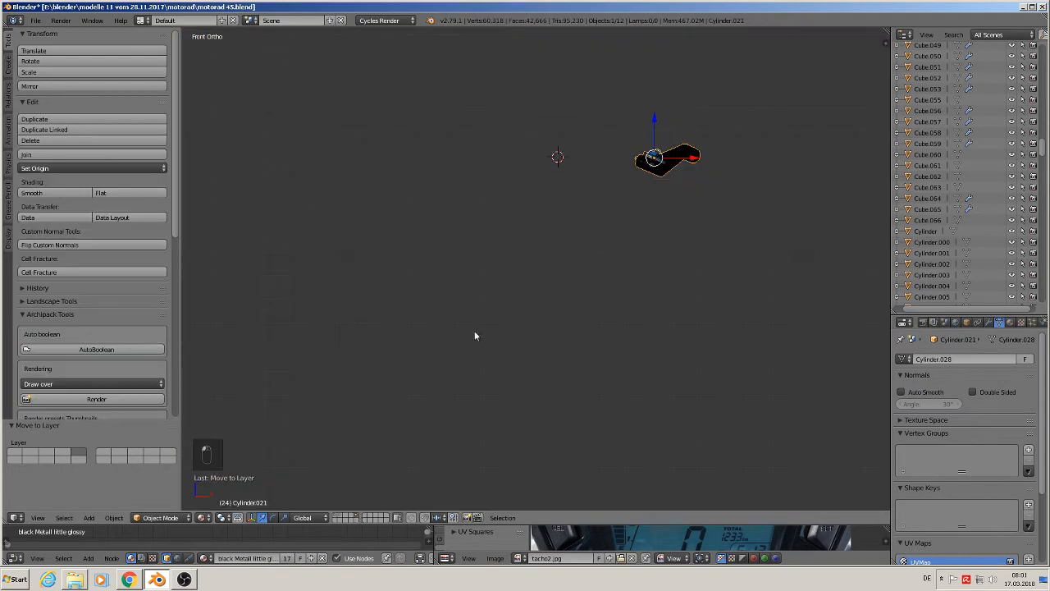
Reset the 3D cursor to the world origin and clear the handlebar mount's location
scroll(562, 292, down, 8)
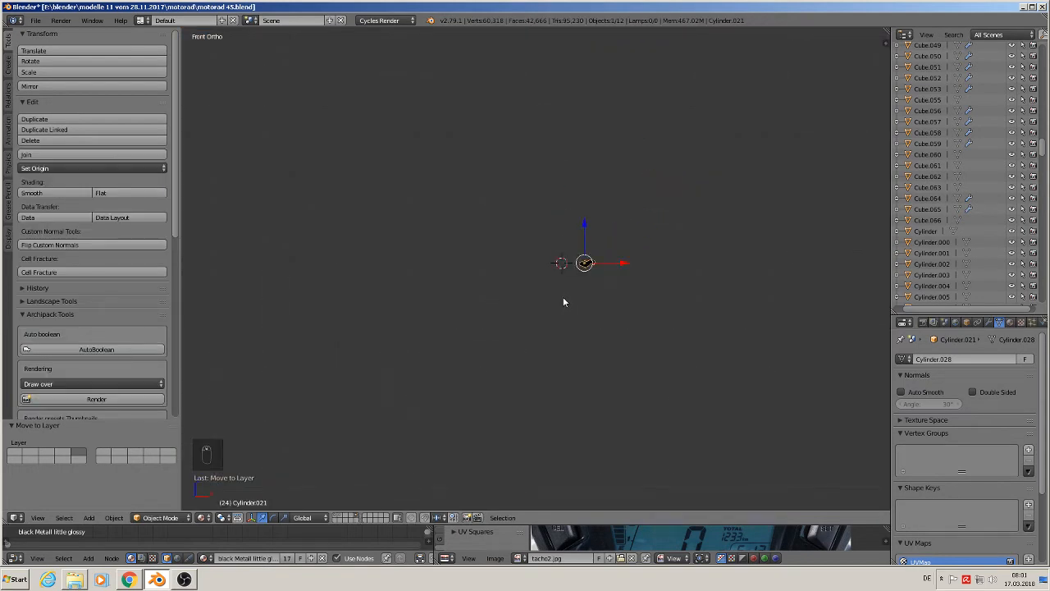
key(shift+c)
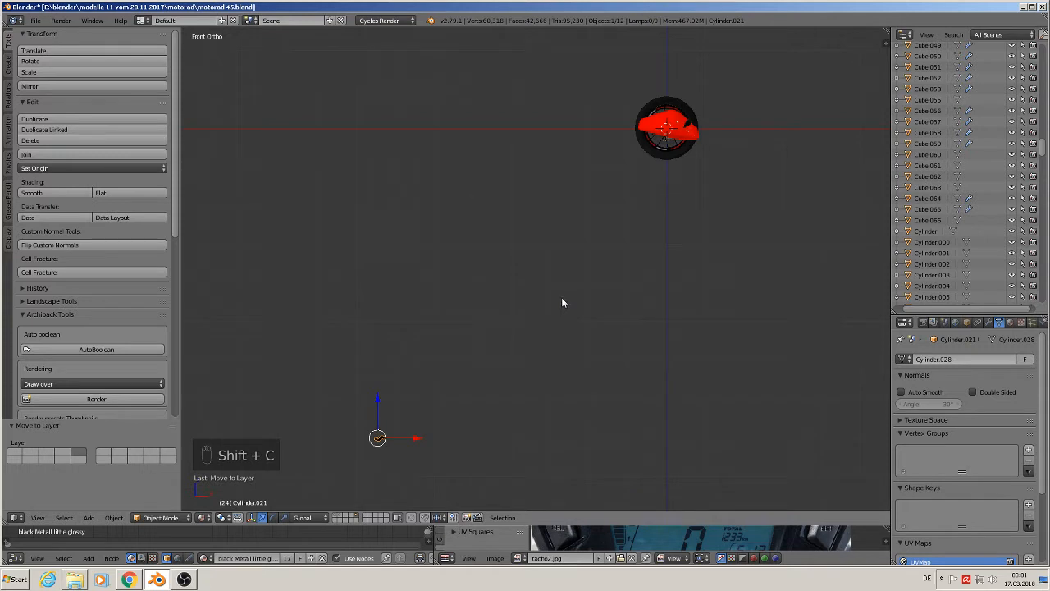
key(alt+g)
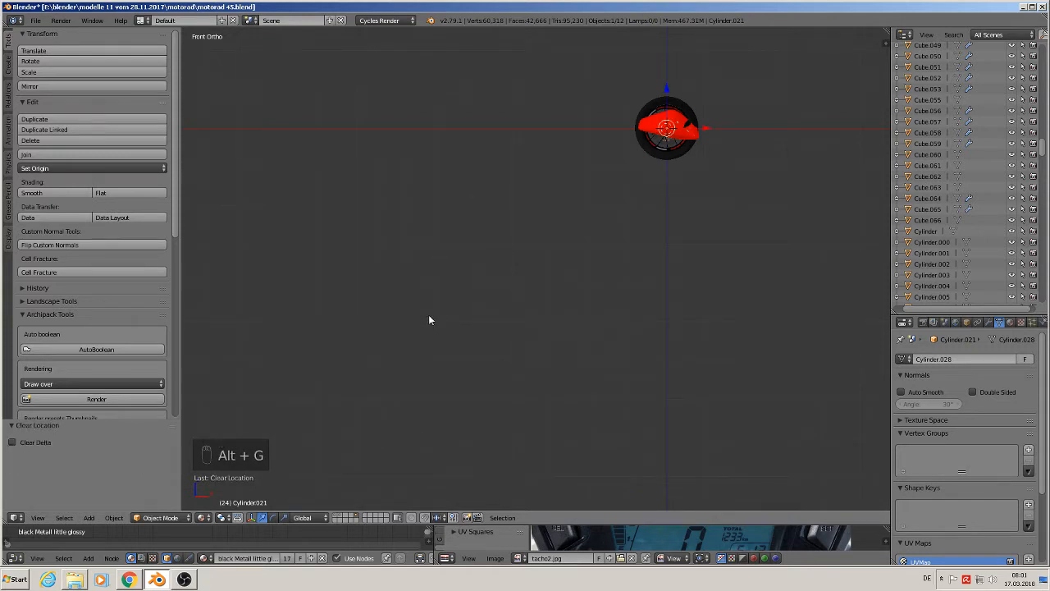
Create a new group named steeringholder 1 from the handlebar mount
key(ctrl+g)
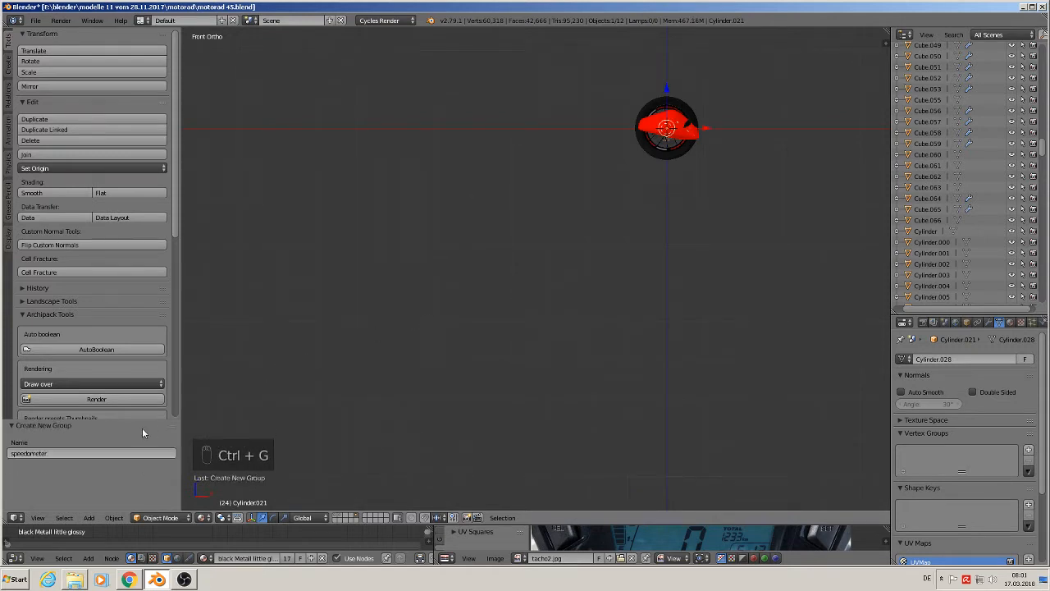
click(50, 454)
text(f)
text(he)
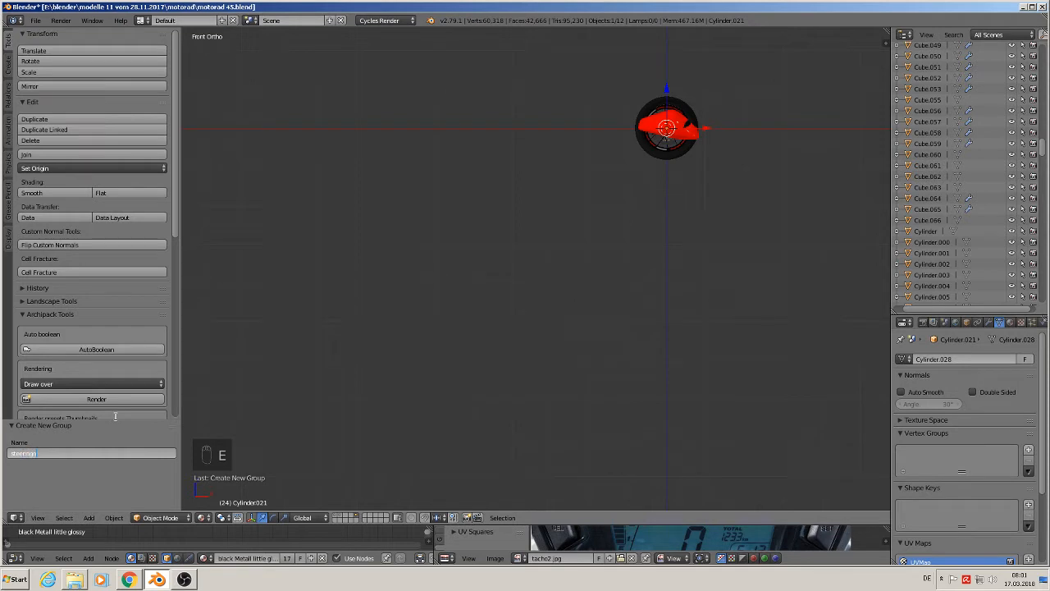
text(r)
text( 1)
key(Return)
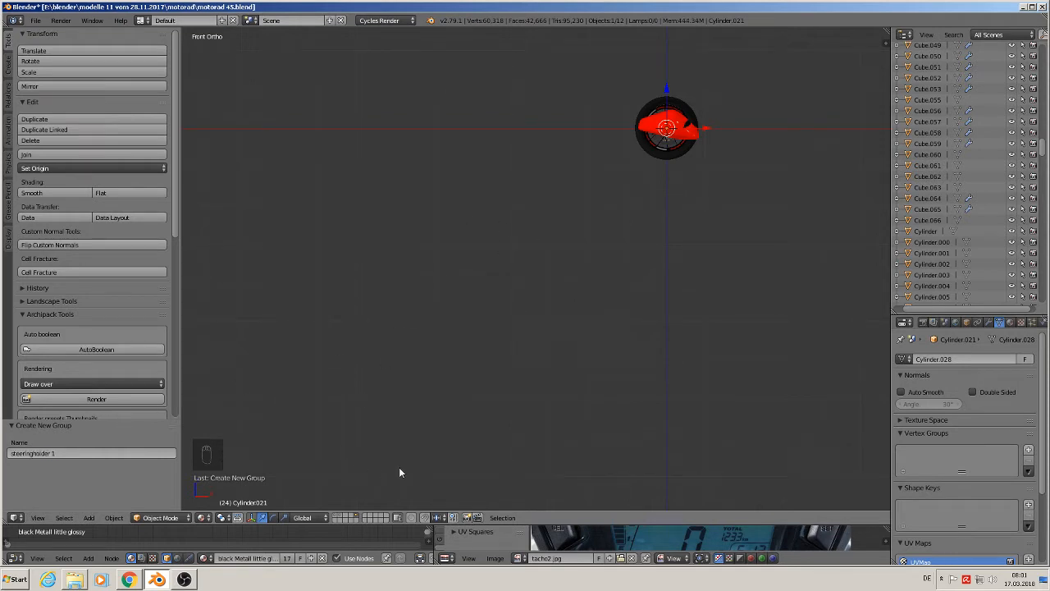
Display the motorcycle's layer, add a group instance of steeringholder 1 at the triple clamp and set its empty's display size to 0.18
click(338, 518)
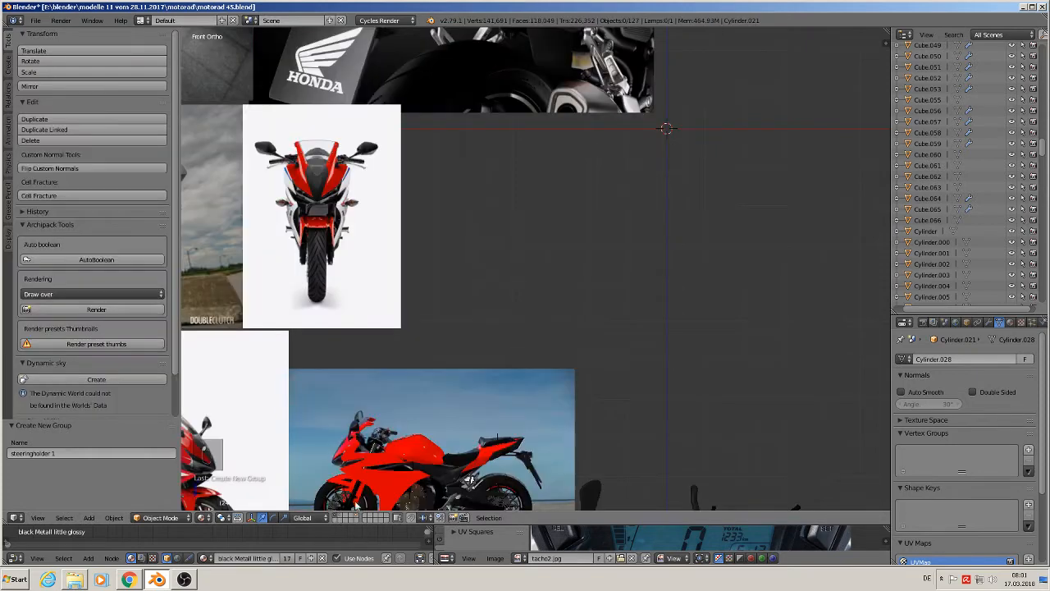
shift+middle_drag(405, 442, 567, 235)
scroll(548, 257, up, 7)
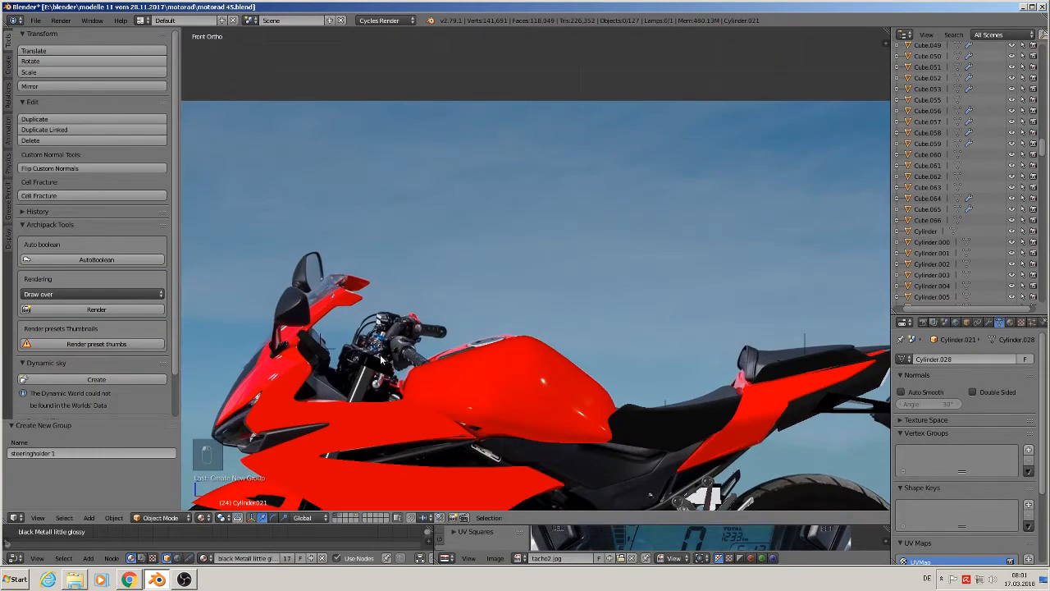
middle_drag(382, 356, 357, 393)
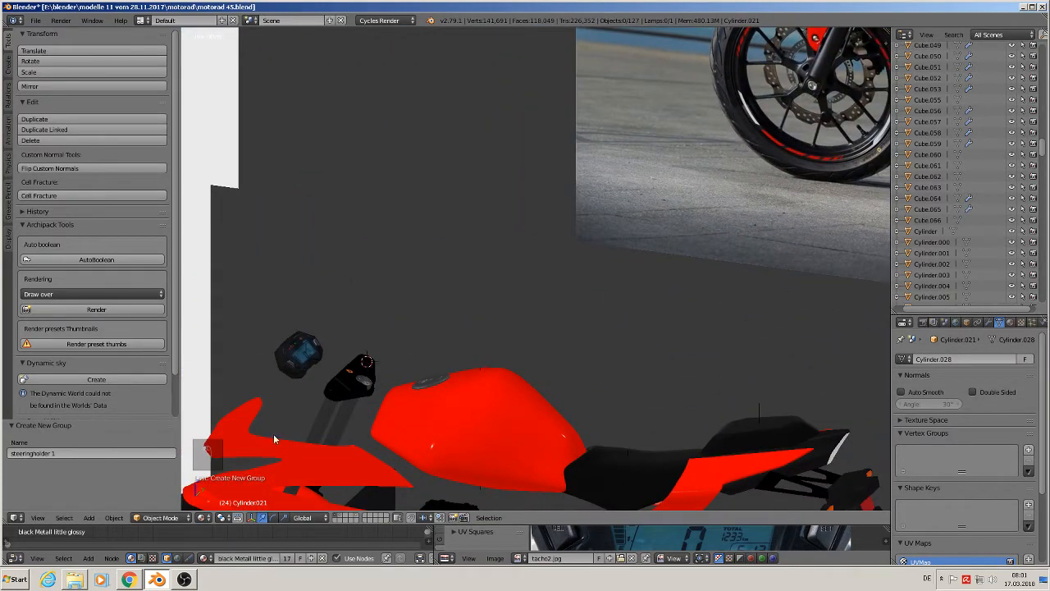
click(88, 516)
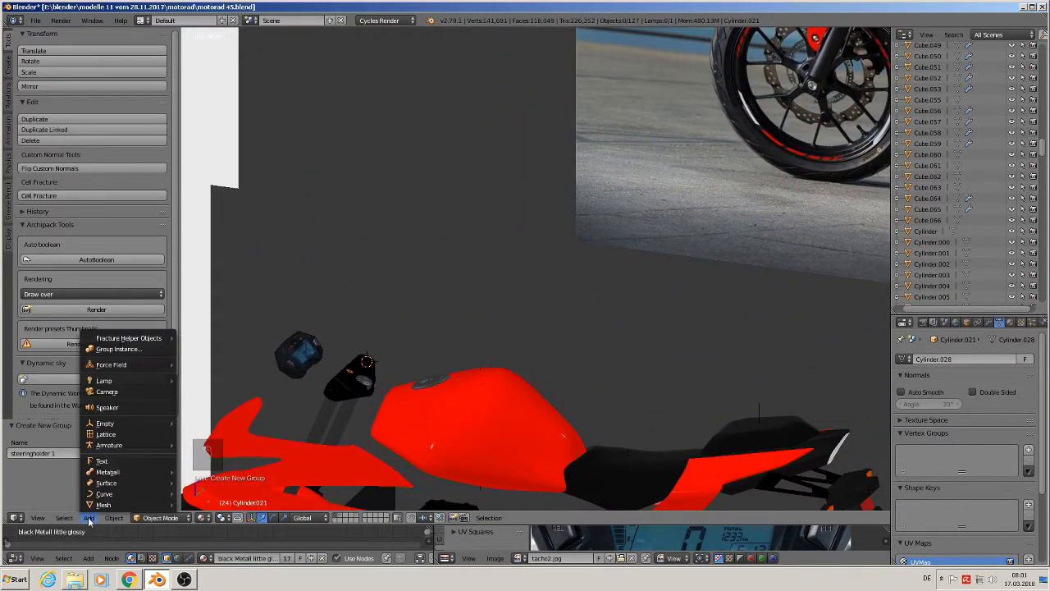
click(115, 350)
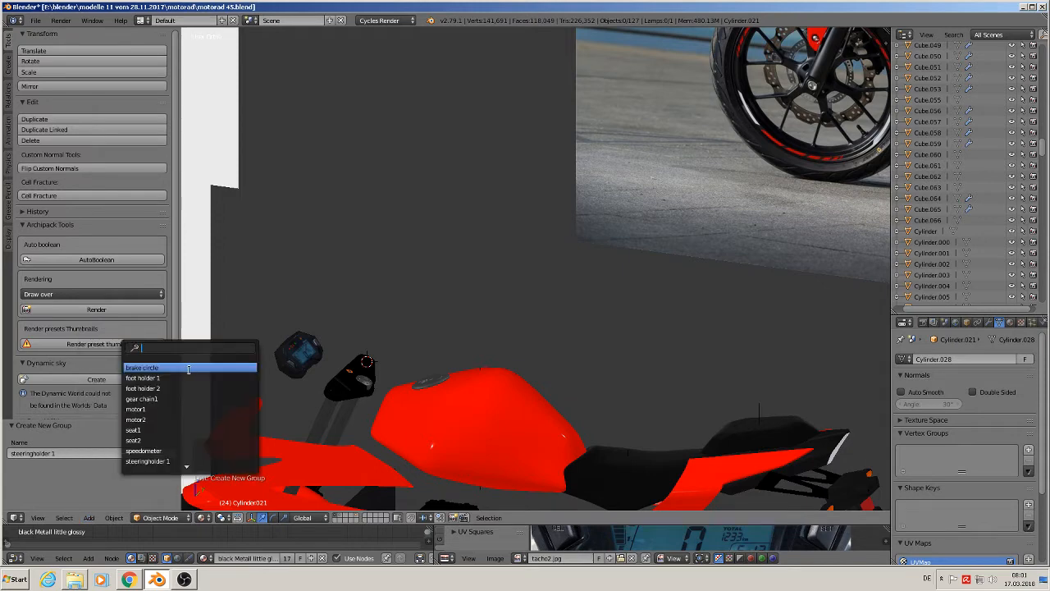
click(165, 461)
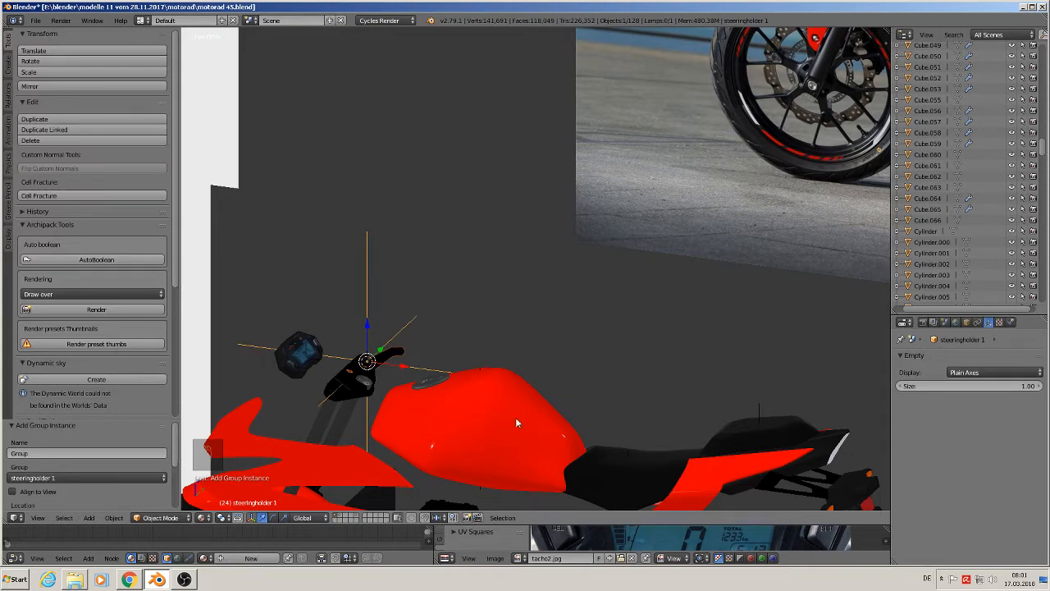
drag(952, 386, 900, 386)
Raise the steeringholder 1 instance 0.063 along Z above the triple clamp
middle_drag(566, 414, 399, 334)
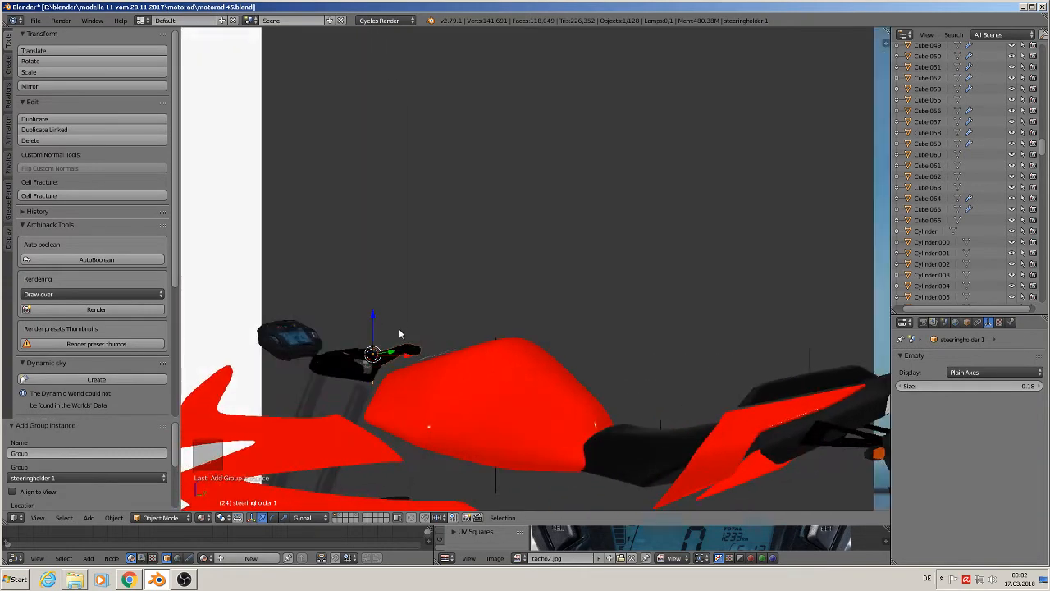
drag(375, 322, 376, 310)
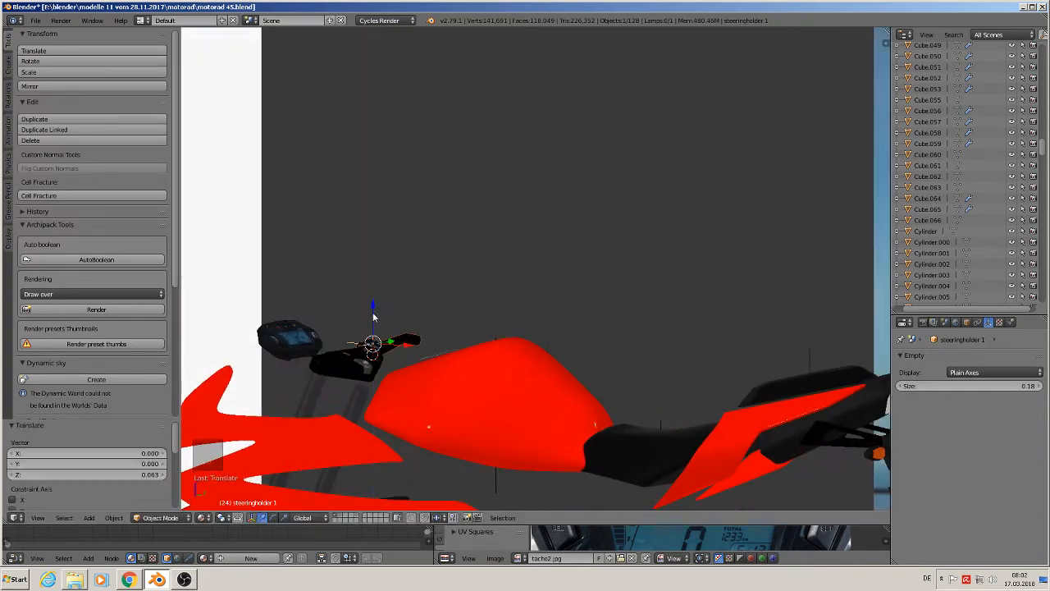
Fine-tune the steeringholder 1 instance's height, move it about 0.026 along X against the top plate, and deselect it
middle_drag(375, 310, 292, 395)
middle_drag(310, 379, 375, 319)
key(g)
key(z)
drag(375, 315, 374, 315)
middle_drag(374, 317, 417, 315)
drag(401, 343, 407, 343)
mouse_move(407, 343)
middle_down()
mouse_move(253, 444)
mouse_move(318, 437)
mouse_move(417, 354)
middle_up()
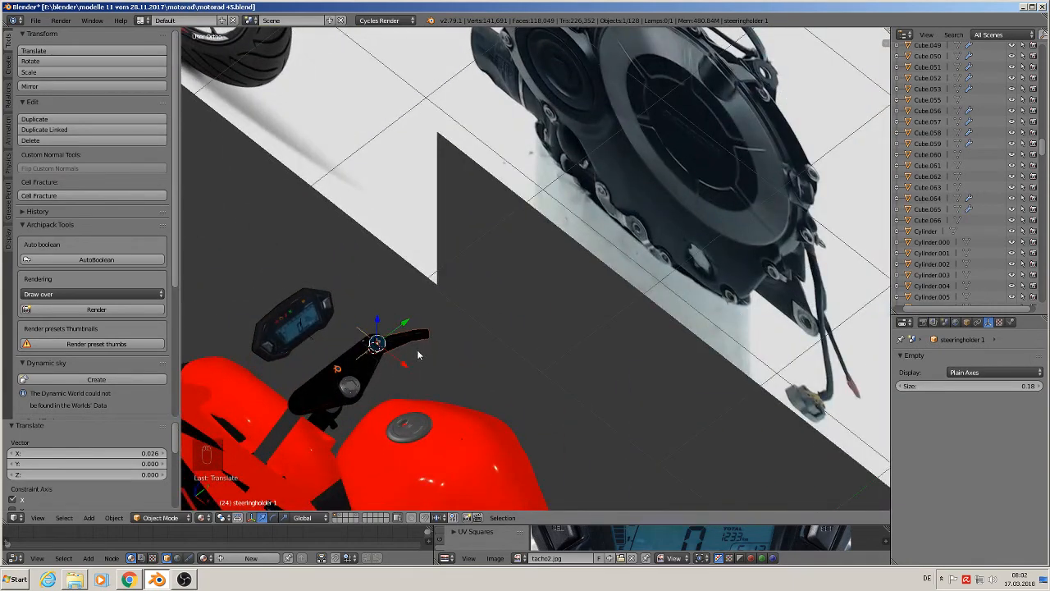
middle_drag(490, 382, 455, 384)
key(a)
scroll(475, 383, up, 4)
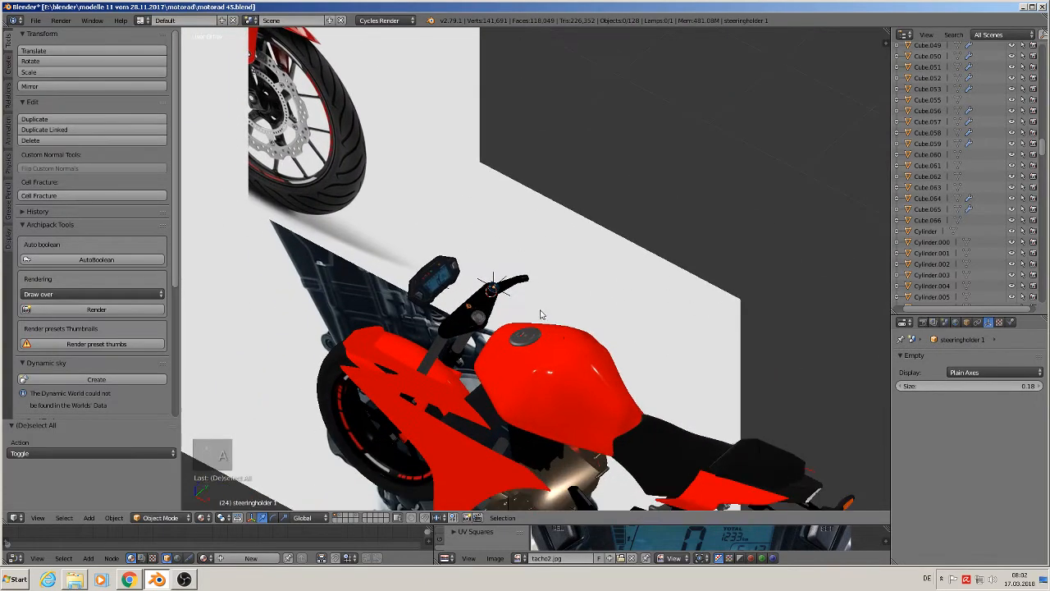
scroll(475, 343, down, 4)
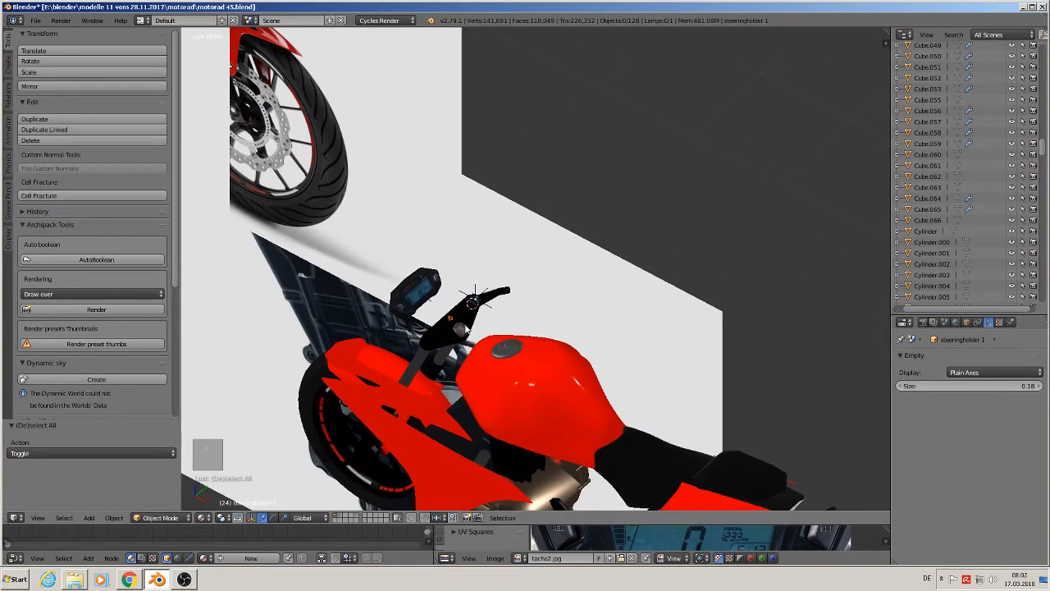
Select the top plate mesh beneath the handlebar in front view and transfer it to layer 5
key(KP_1)
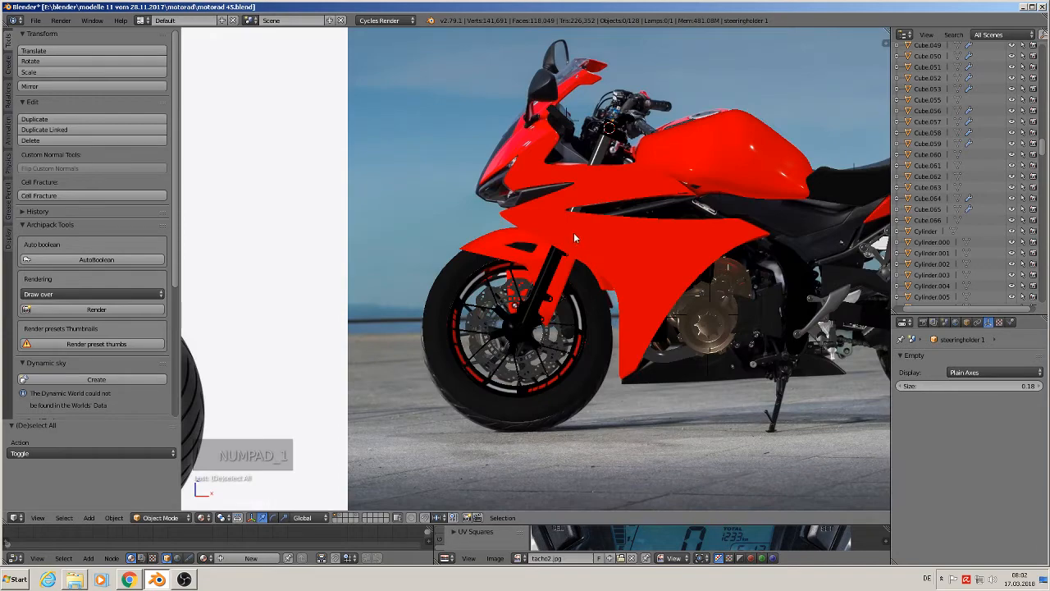
scroll(574, 233, up, 3)
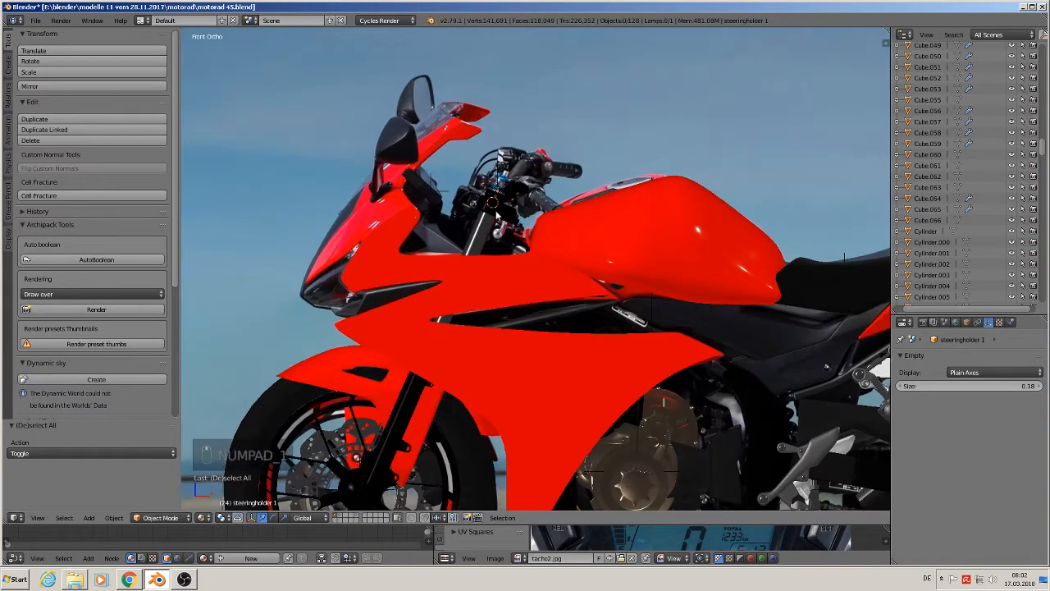
right_click(495, 215)
scroll(489, 263, up, 3)
middle_drag(489, 262, 528, 247)
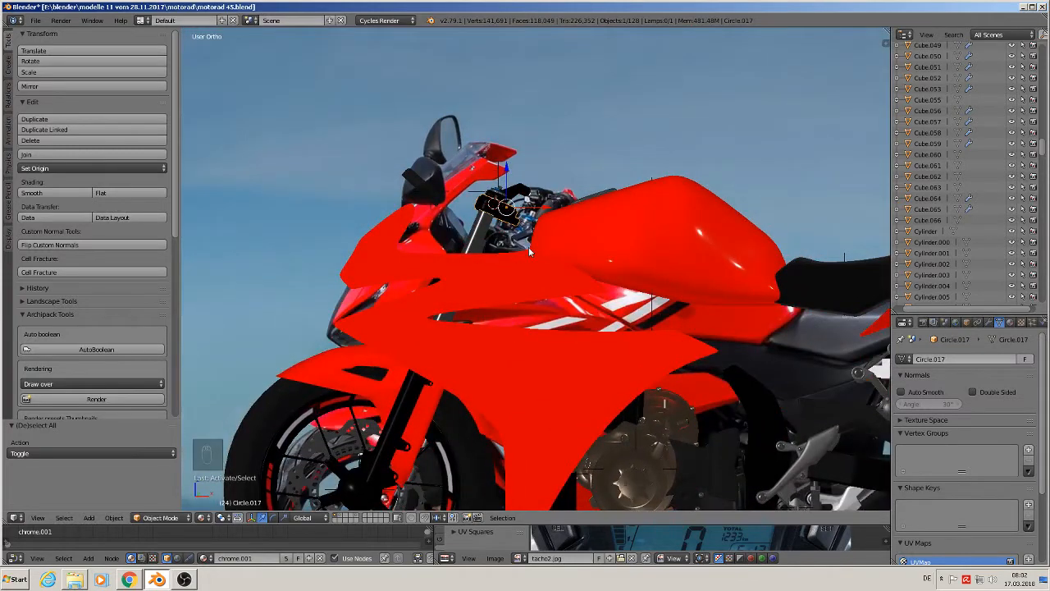
key(KP_1)
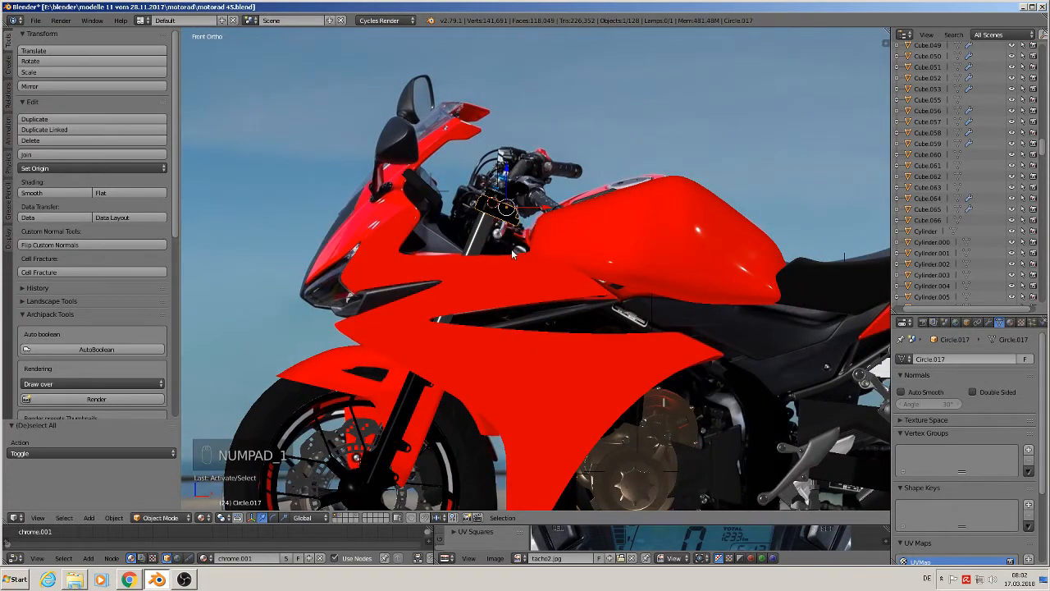
key(m)
key(m)
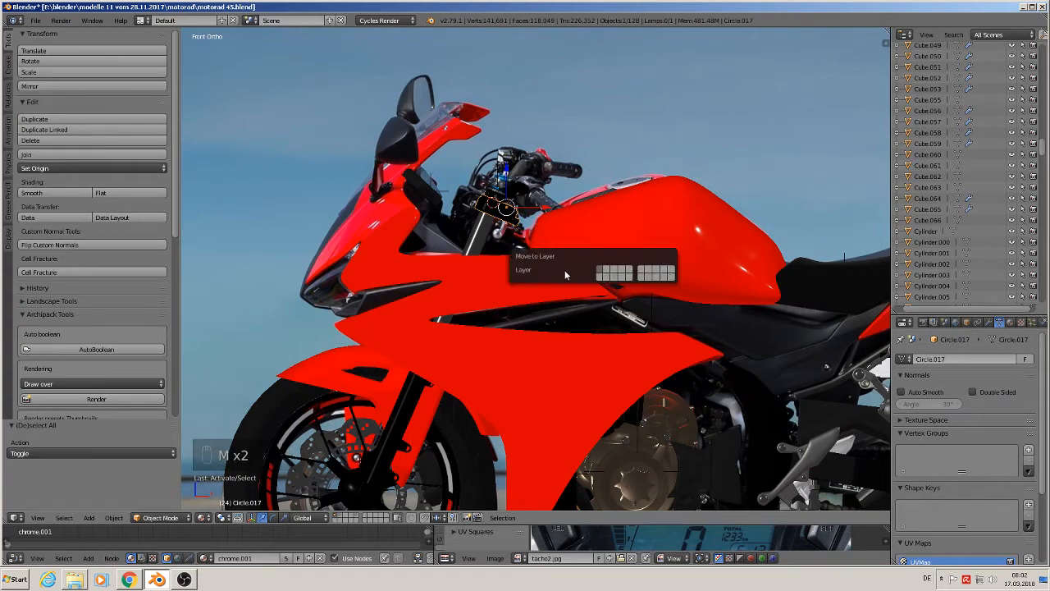
click(629, 272)
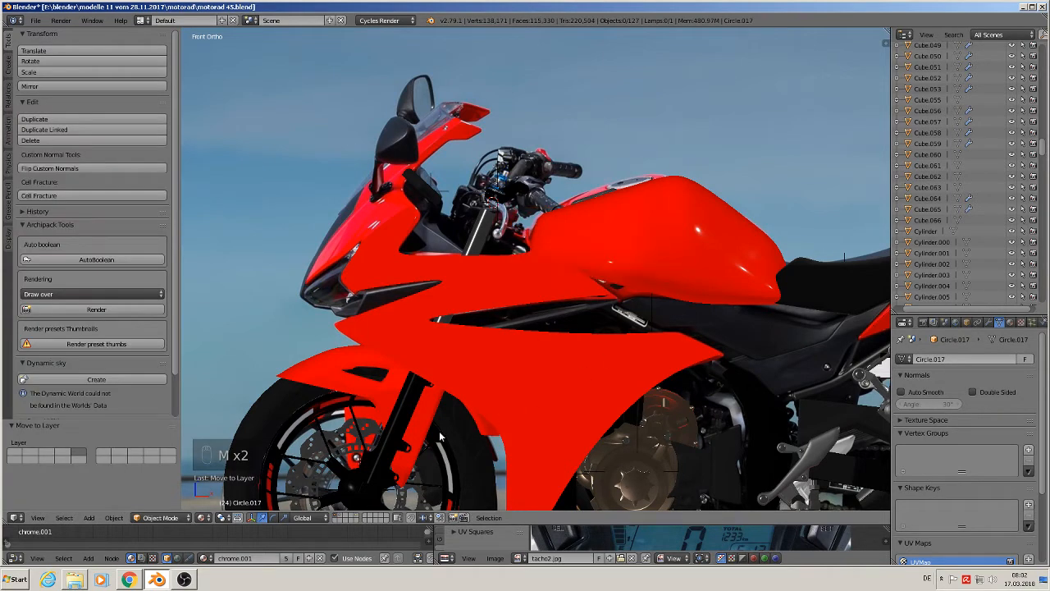
Show only layer 5, centre the 3D cursor, and clear the top plate's location so it sits at the origin
click(364, 519)
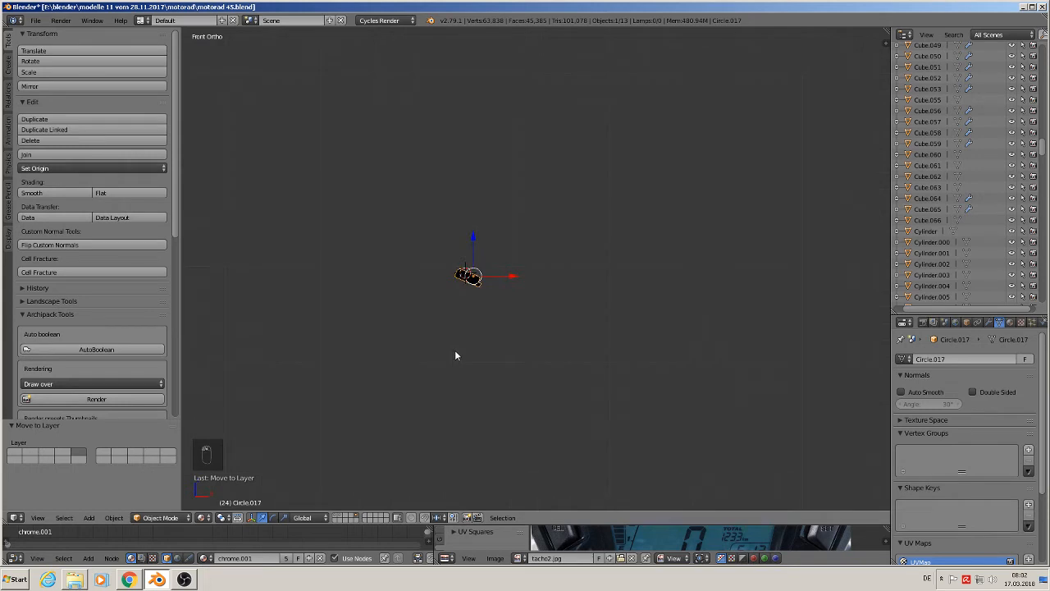
key(shift+c)
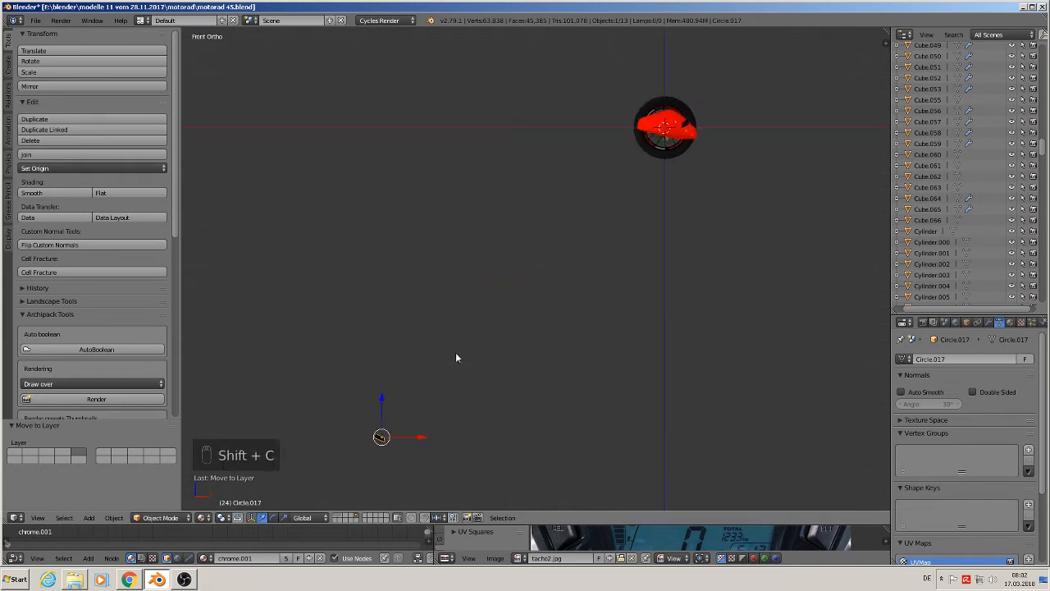
key(alt+g)
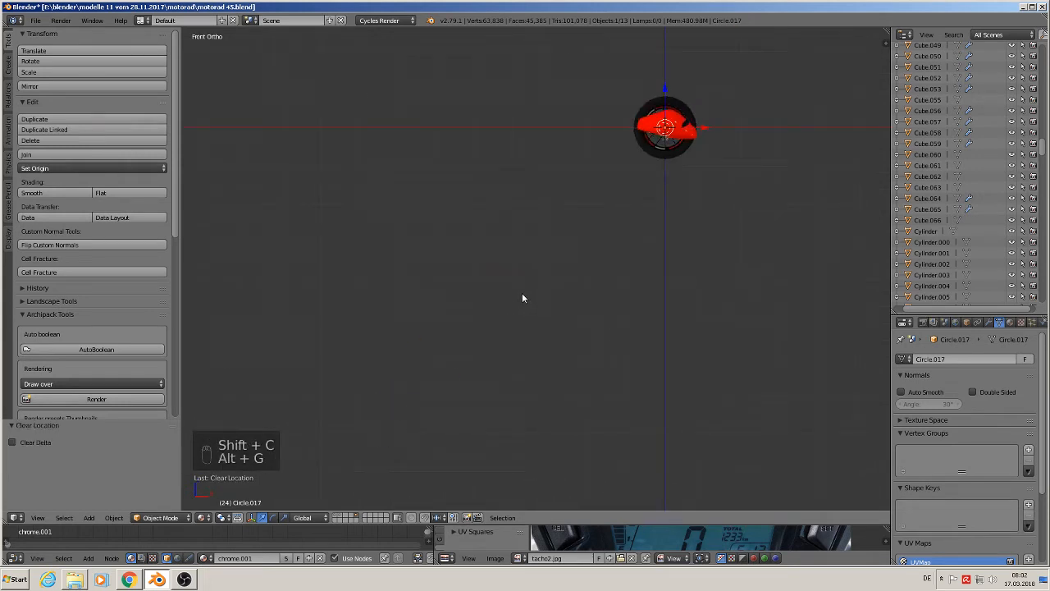
Create a new group from the top plate and name it "bumper top plate"
key(ctrl+g)
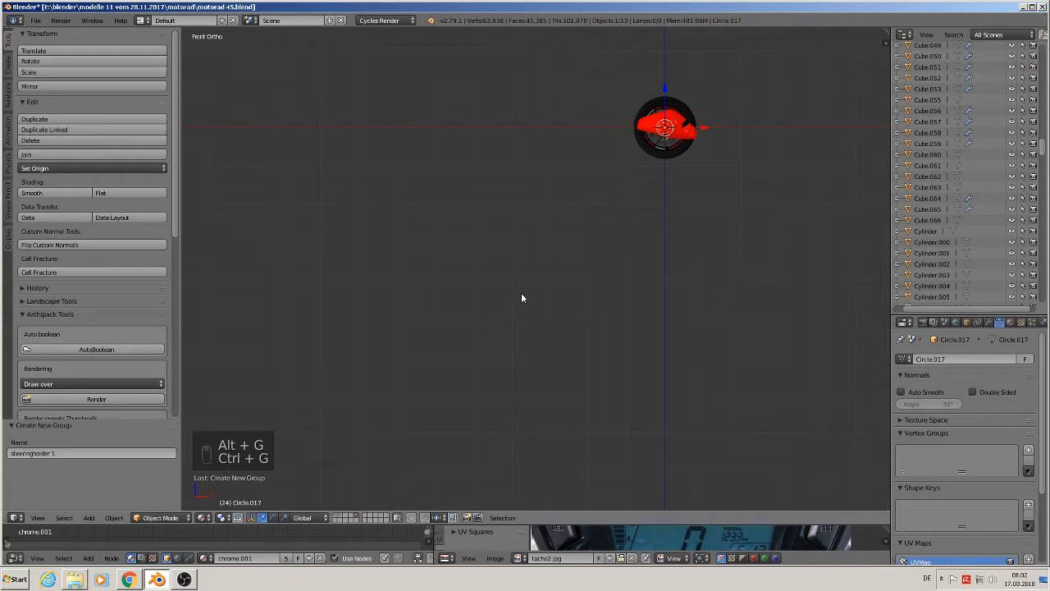
click(67, 455)
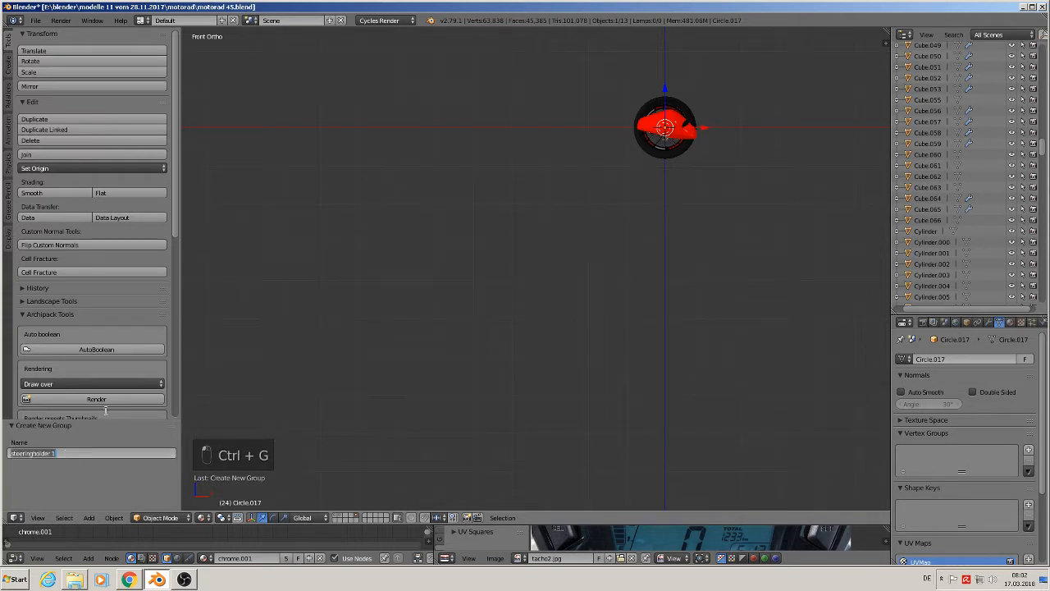
text(front top plate)
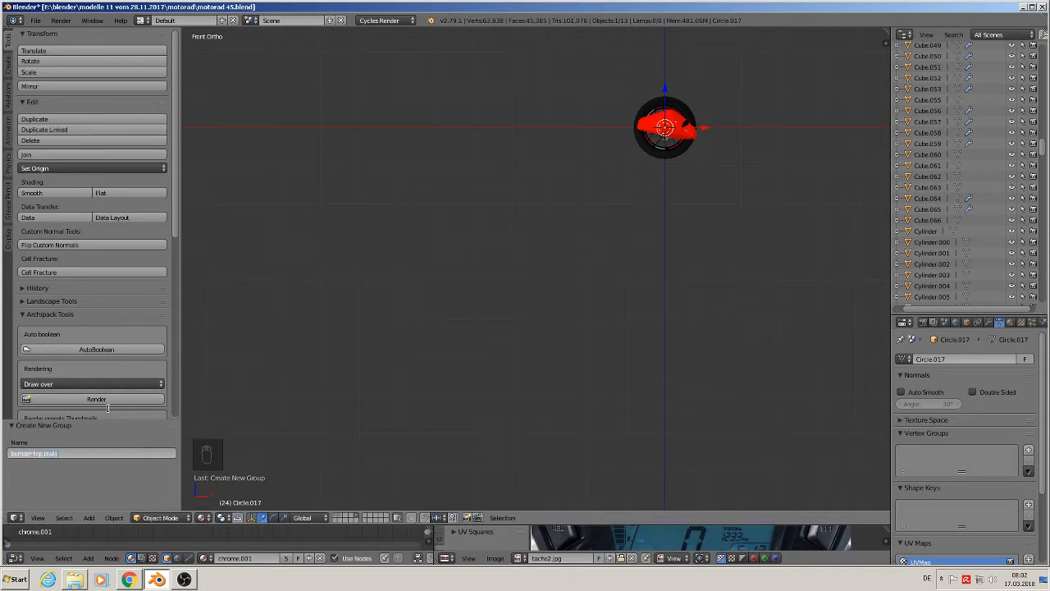
key(Return)
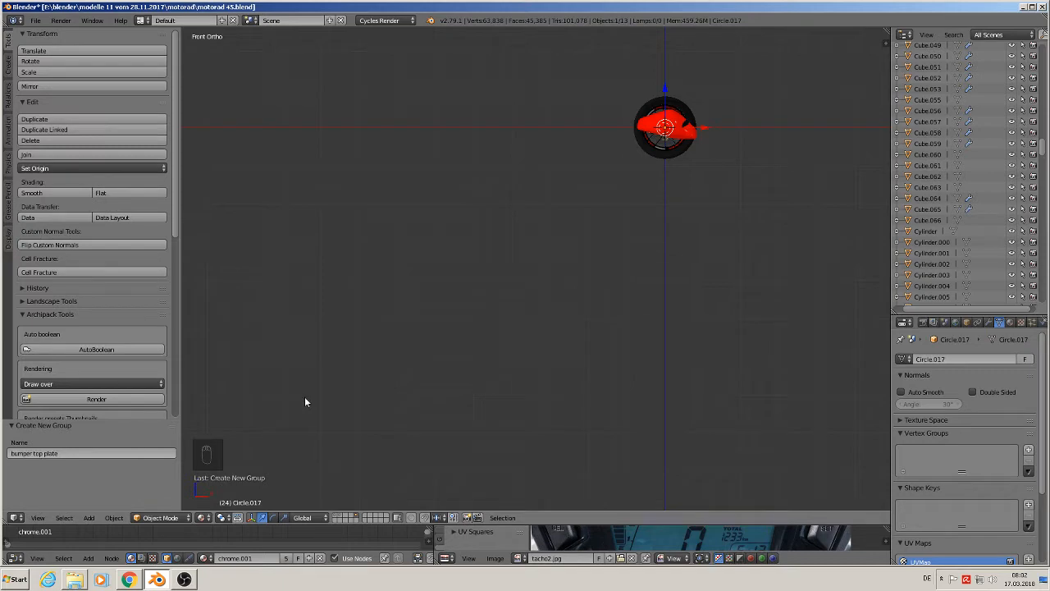
Return to layer 1 and add a bumper top plate group instance at the fork's upper end with an empty display size of 0.10
click(335, 519)
shift+middle_drag(402, 415, 503, 253)
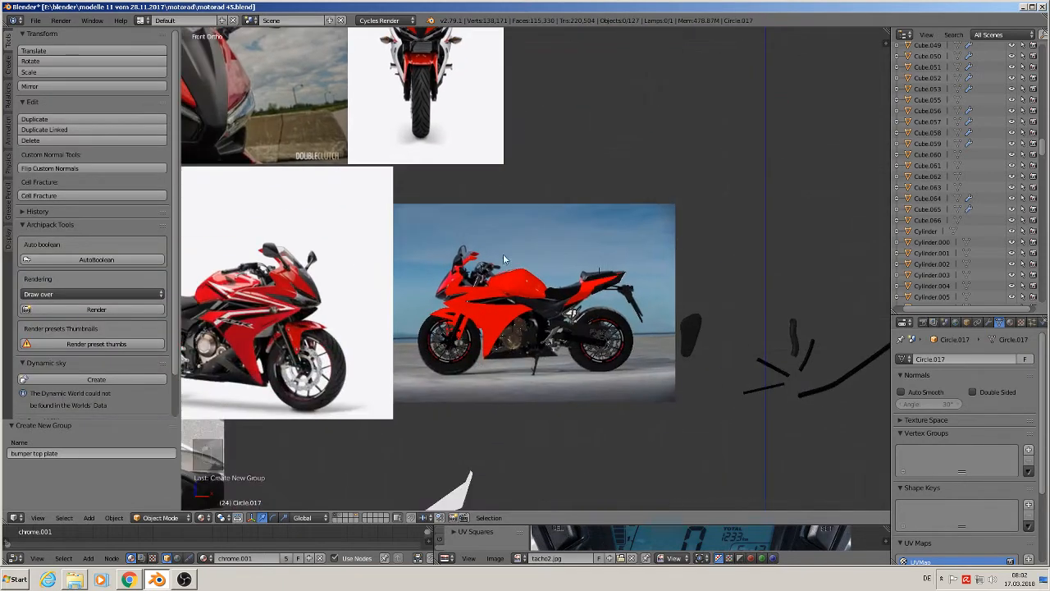
scroll(489, 278, up, 3)
scroll(486, 278, up, 4)
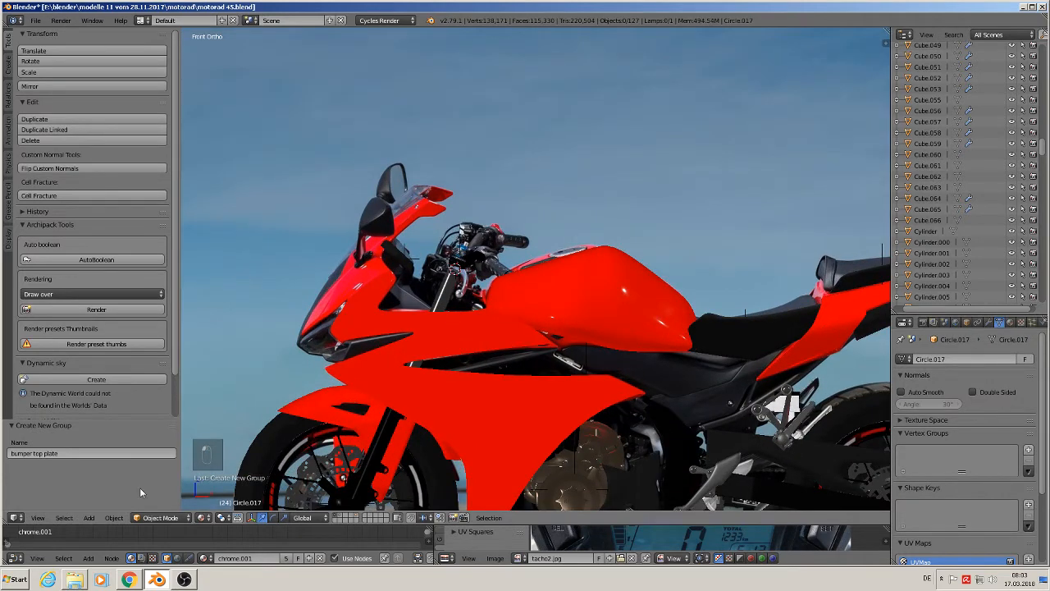
click(88, 518)
mouse_move(103, 504)
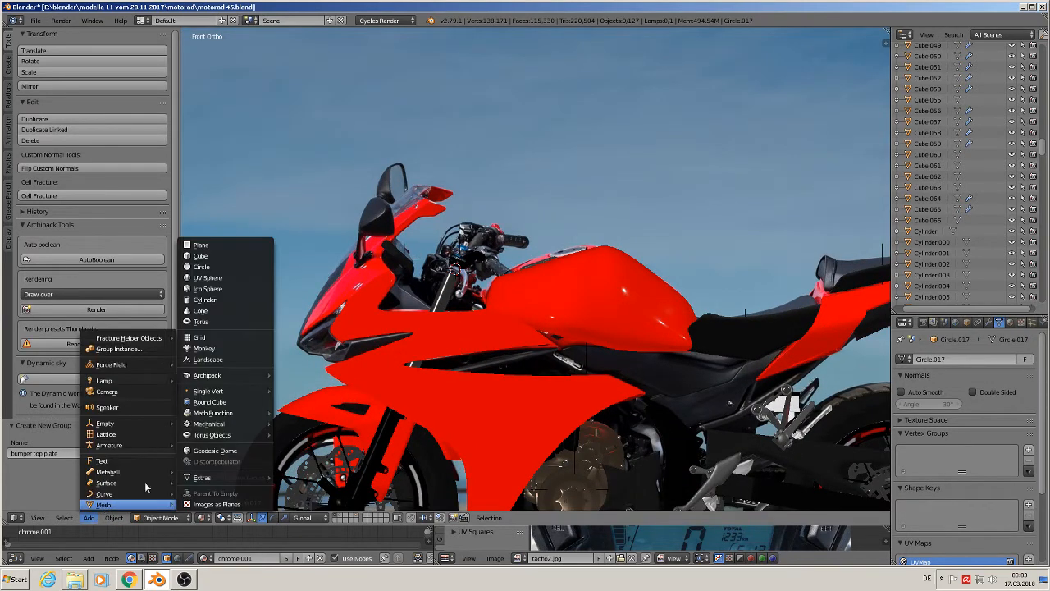
click(116, 348)
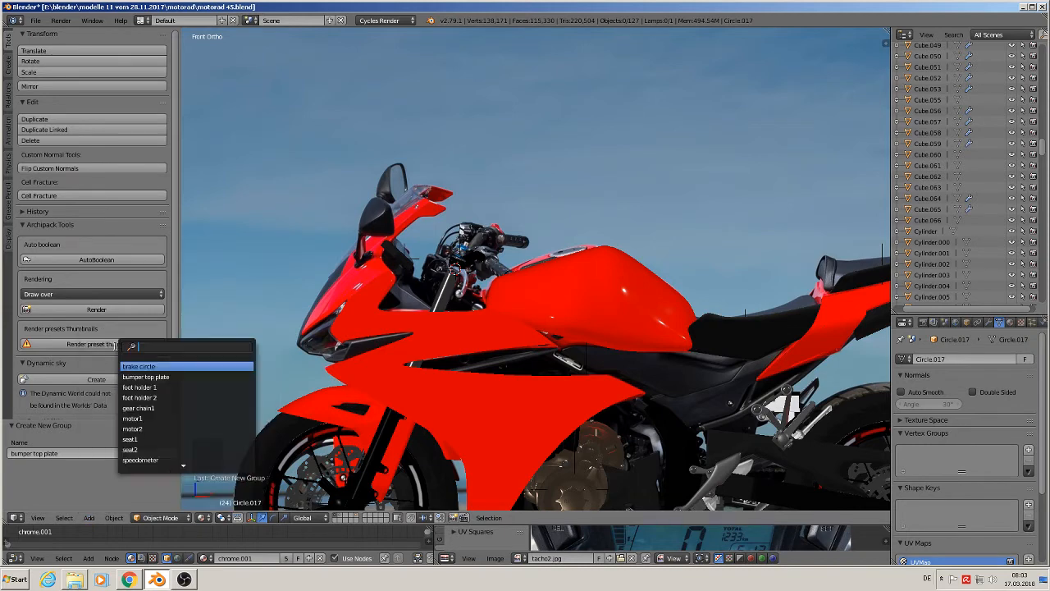
scroll(160, 355, down, 11)
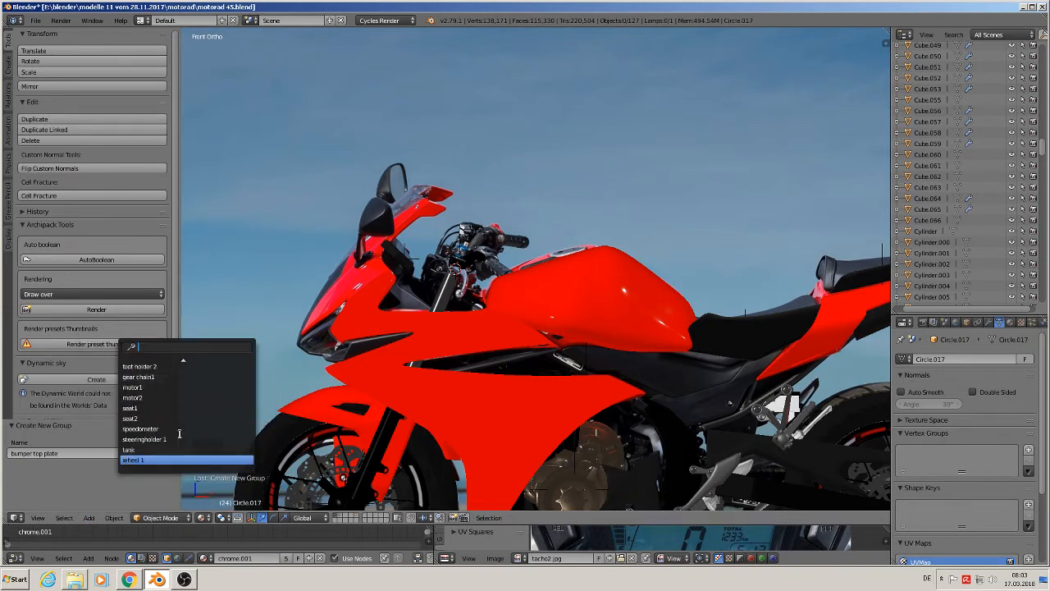
scroll(179, 433, up, 10)
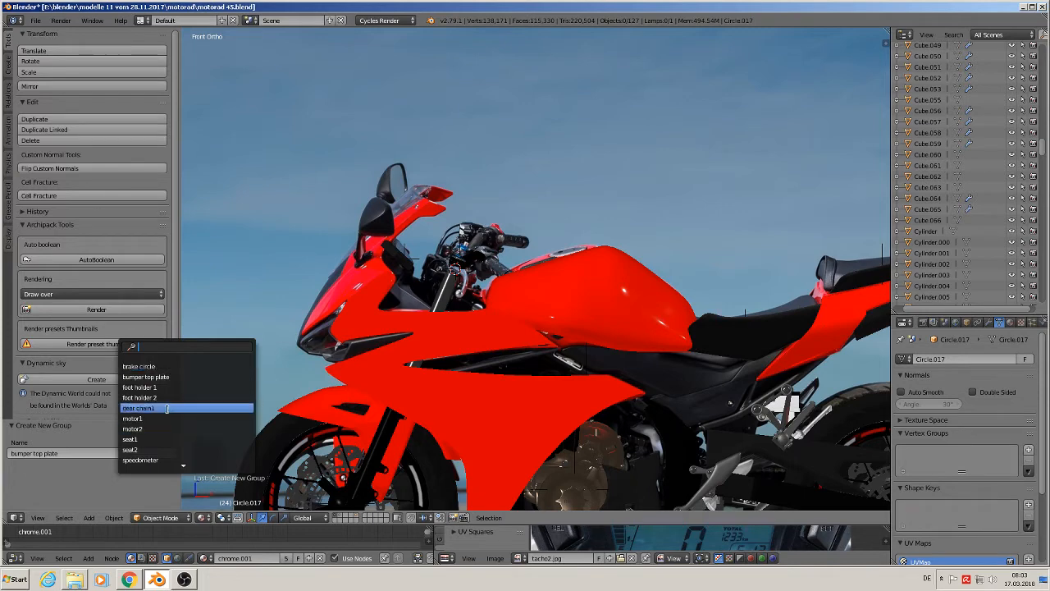
click(161, 377)
scroll(328, 410, up, 2)
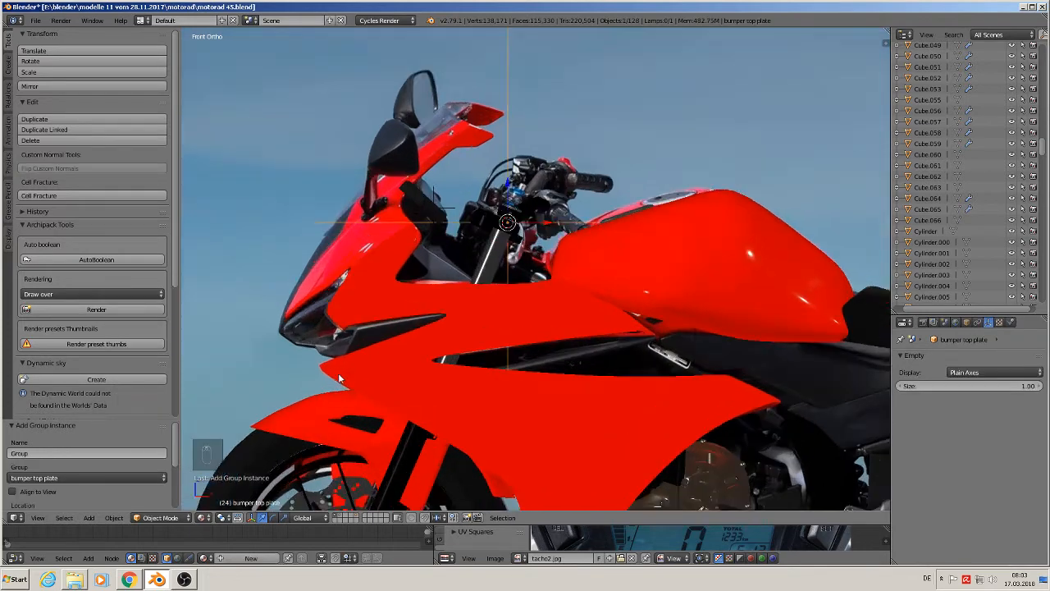
drag(970, 385, 926, 385)
Move the bumper top plate instance -11.311 along Y from the reference photo onto the motorcycle model
middle_drag(725, 348, 701, 365)
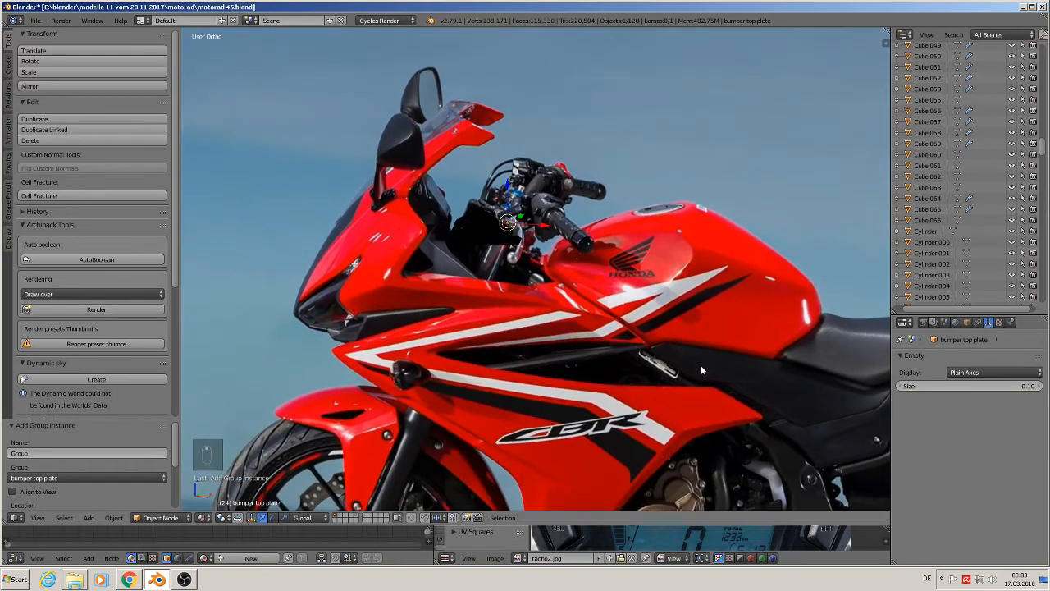
scroll(664, 372, down, 4)
scroll(617, 384, down, 4)
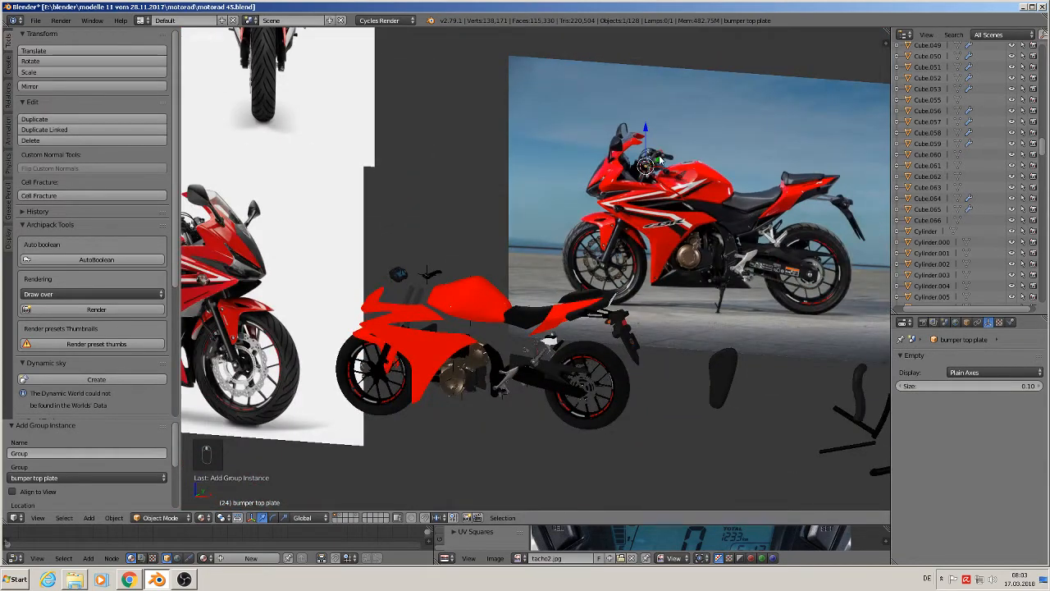
key(g)
key(z)
click(453, 281)
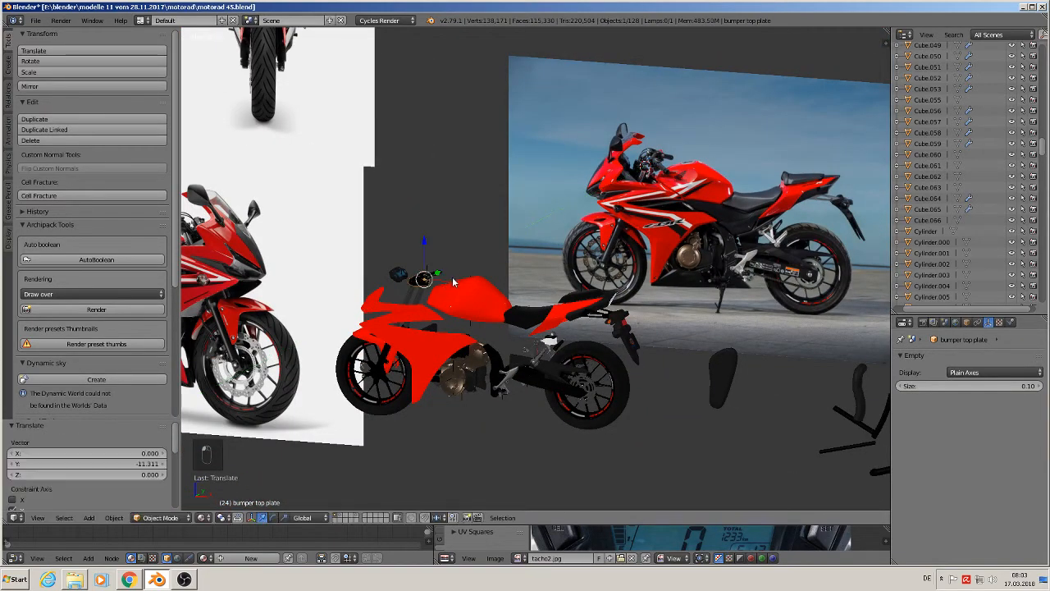
Align the bumper top plate instance sideways over the forks in top view and deselect it
key(KP_7)
scroll(443, 269, up, 7)
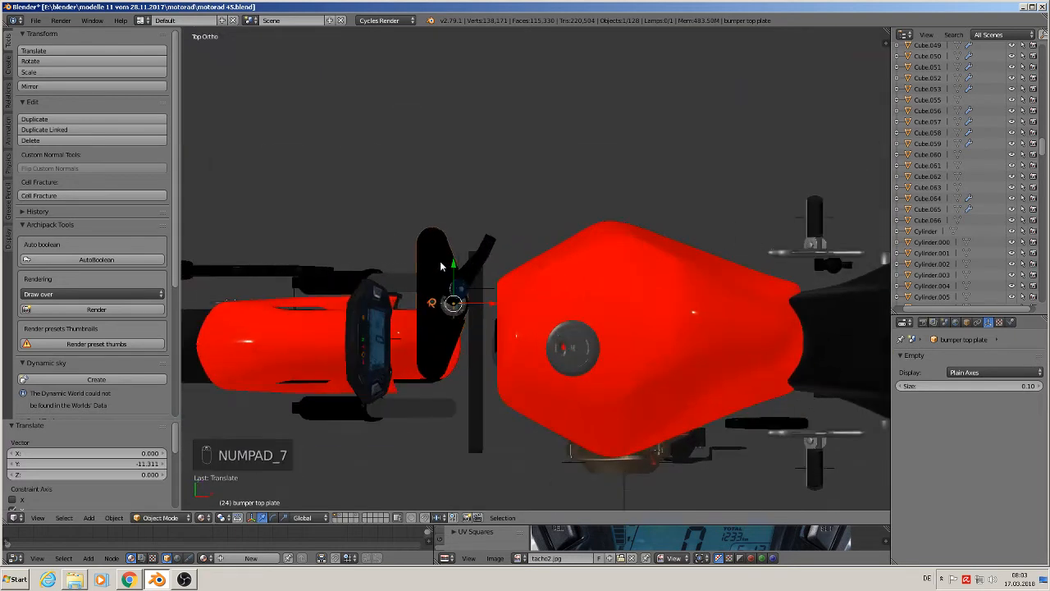
drag(454, 273, 470, 318)
middle_drag(470, 318, 436, 219)
key(a)
middle_drag(485, 305, 527, 287)
scroll(489, 361, down, 2)
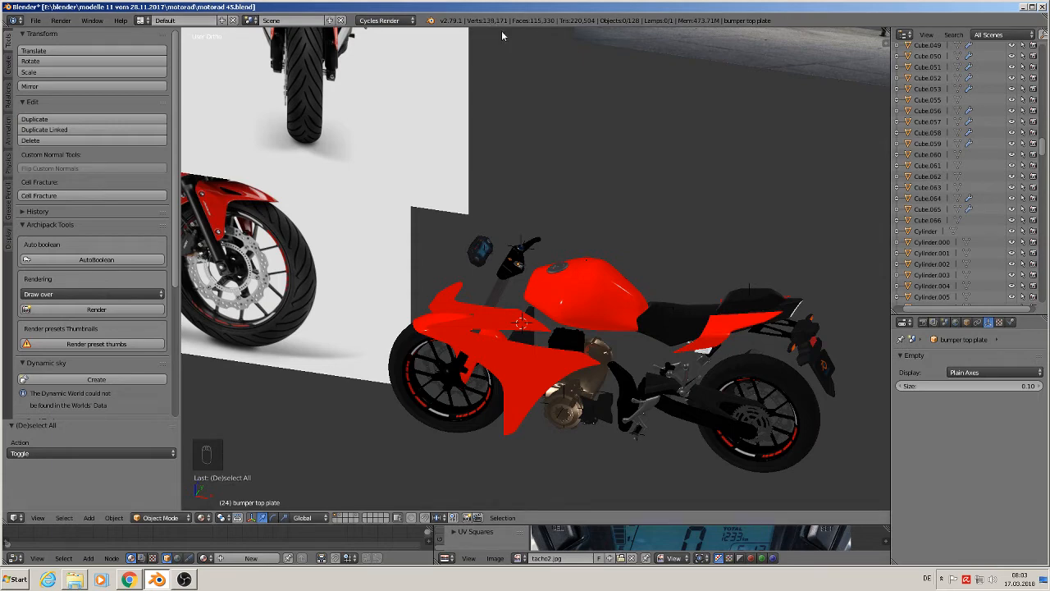
Save the motorcycle scene under its current file name
click(36, 20)
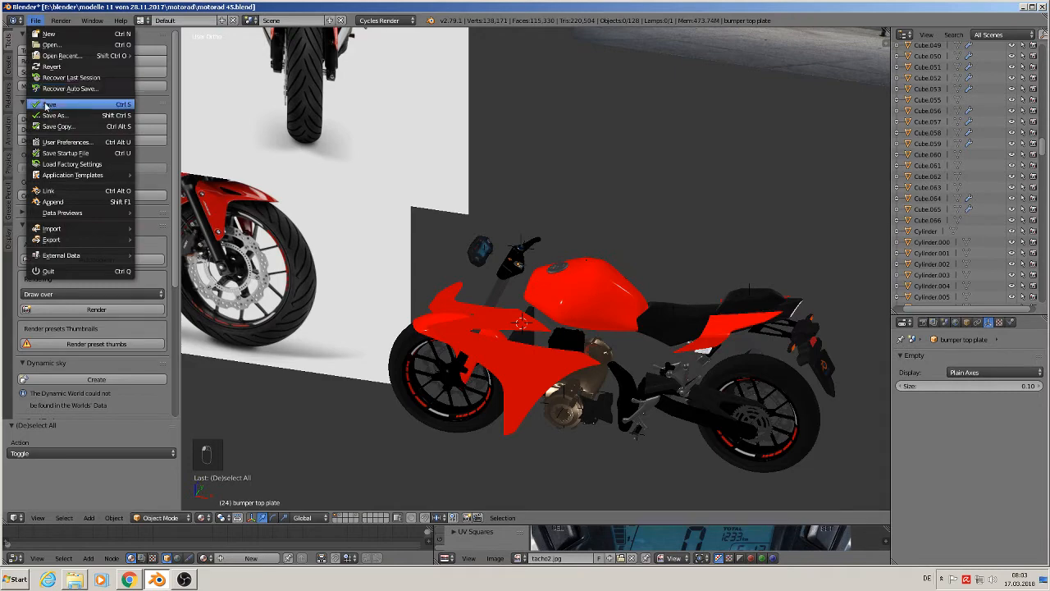
click(50, 105)
middle_drag(645, 311, 676, 295)
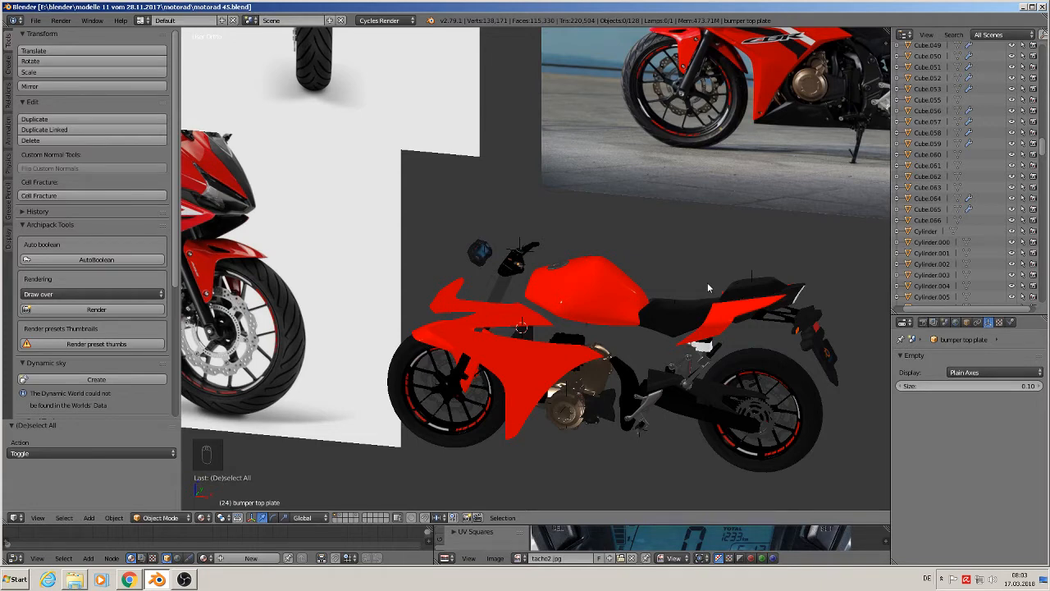
Delete the separate left mirror Cube.002 lying beside the cockpit reference photo
key(KP_1)
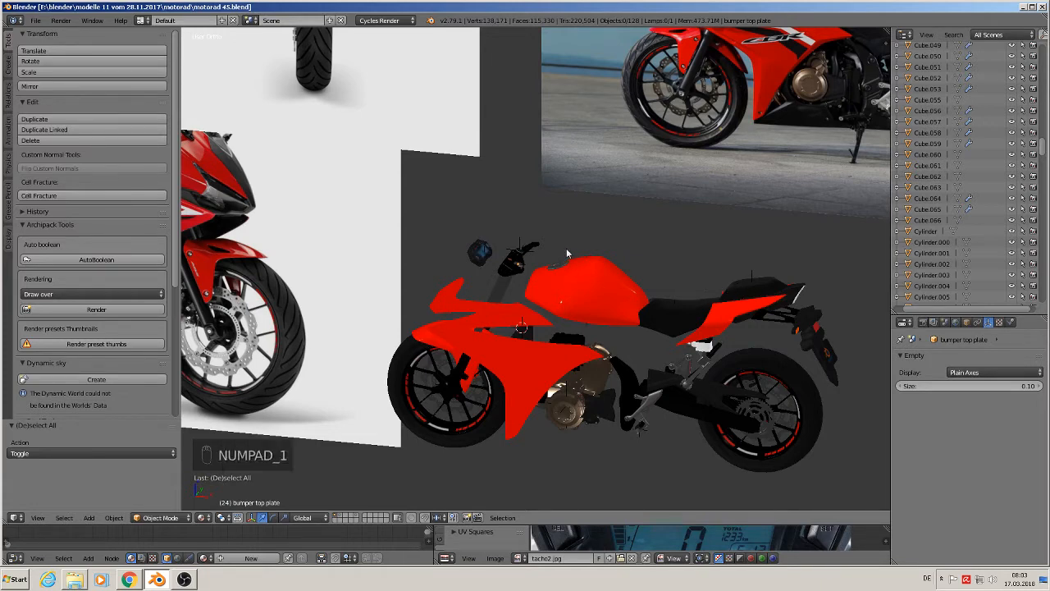
scroll(564, 247, up, 4)
scroll(543, 249, down, 6)
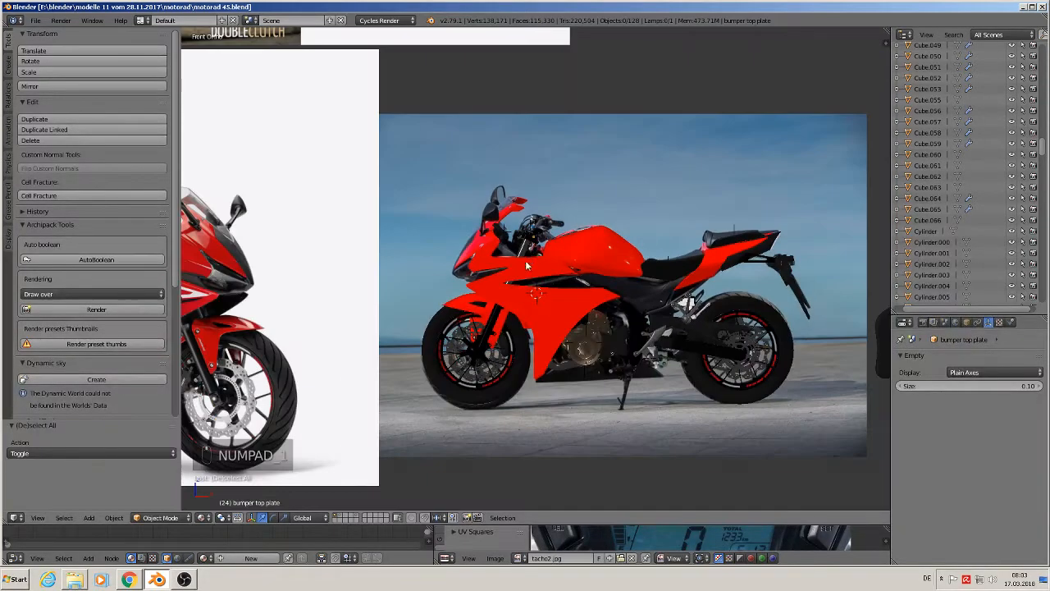
shift+middle_drag(424, 385, 687, 205)
scroll(539, 269, up, 3)
shift+middle_drag(488, 271, 607, 239)
scroll(525, 247, up, 2)
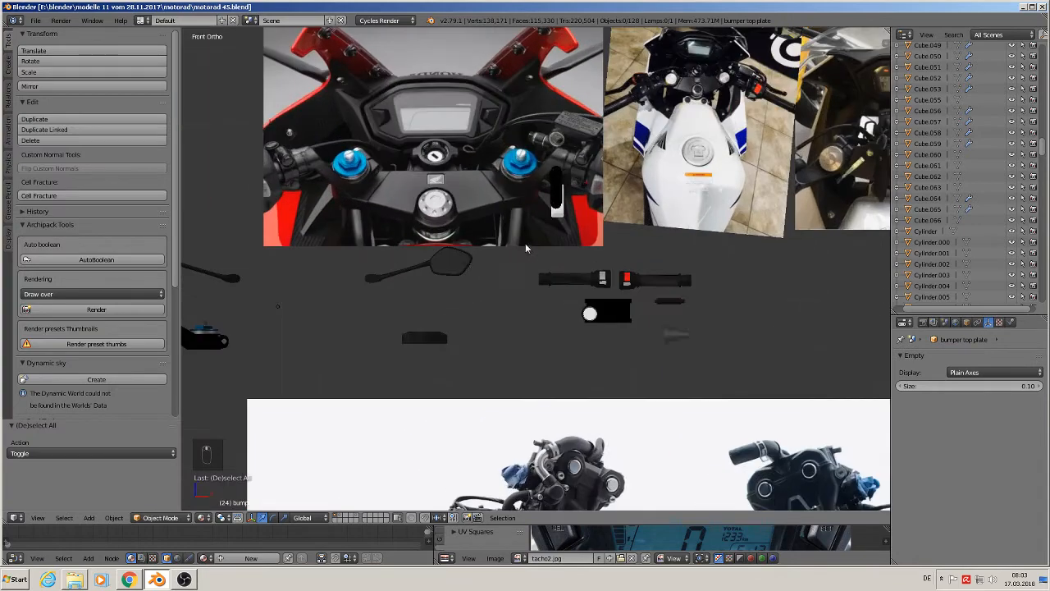
right_click(461, 261)
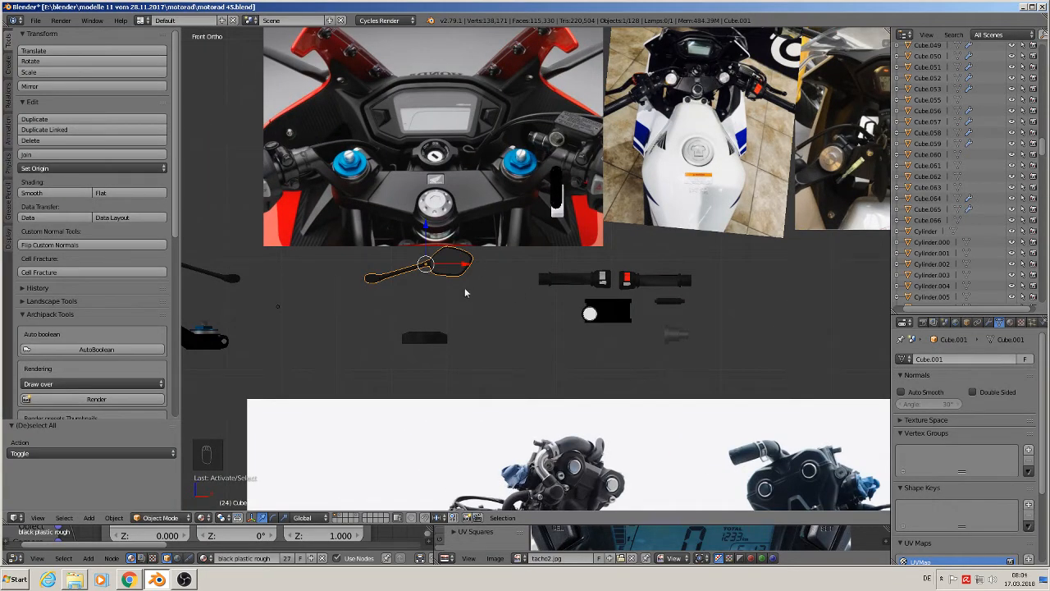
scroll(464, 287, down, 2)
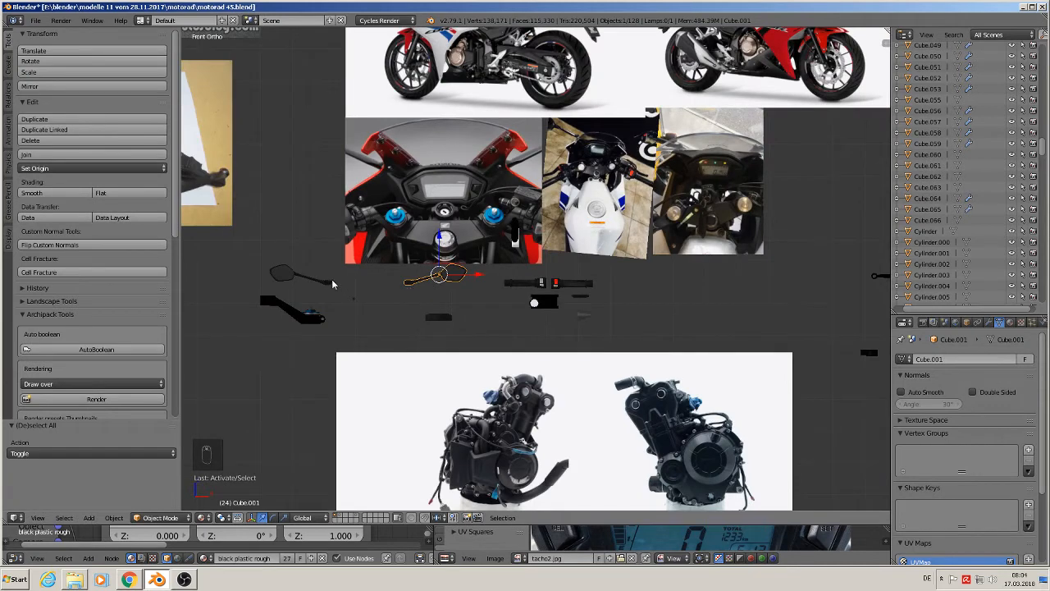
right_click(321, 284)
scroll(321, 283, up, 2)
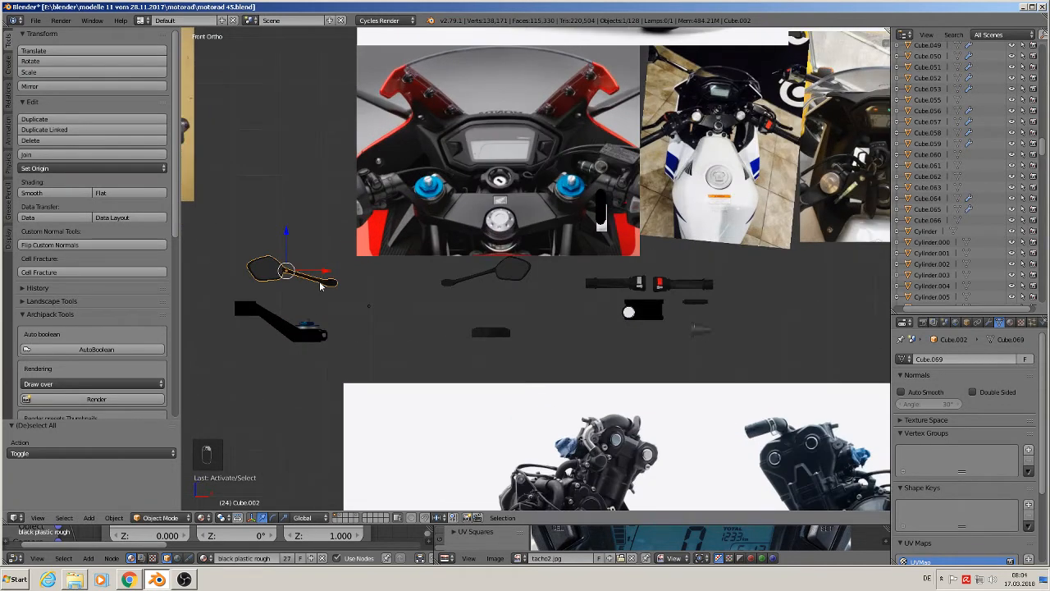
key(x)
click(320, 283)
Move the remaining mirror below the cockpit reference photo to the grouped parts' layer and show that layer
scroll(428, 295, up, 3)
right_click(520, 264)
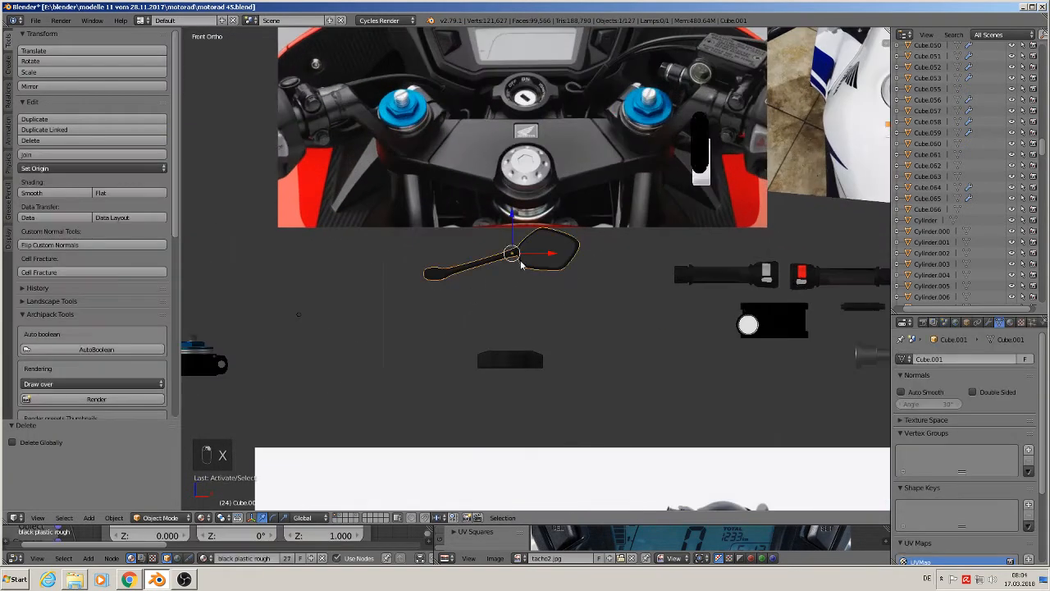
key(m)
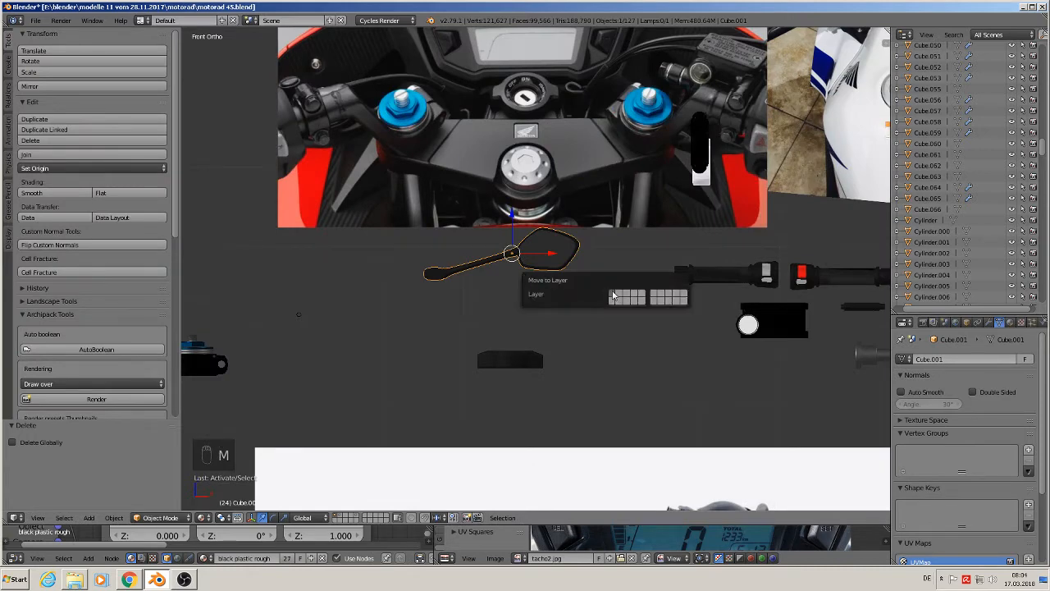
click(642, 297)
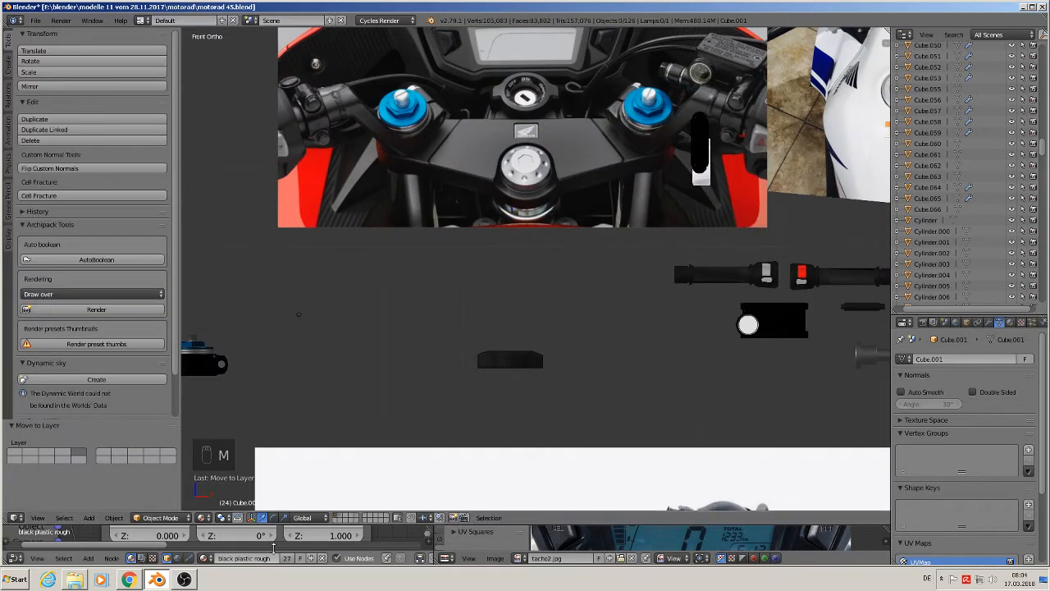
click(362, 518)
scroll(372, 467, down, 3)
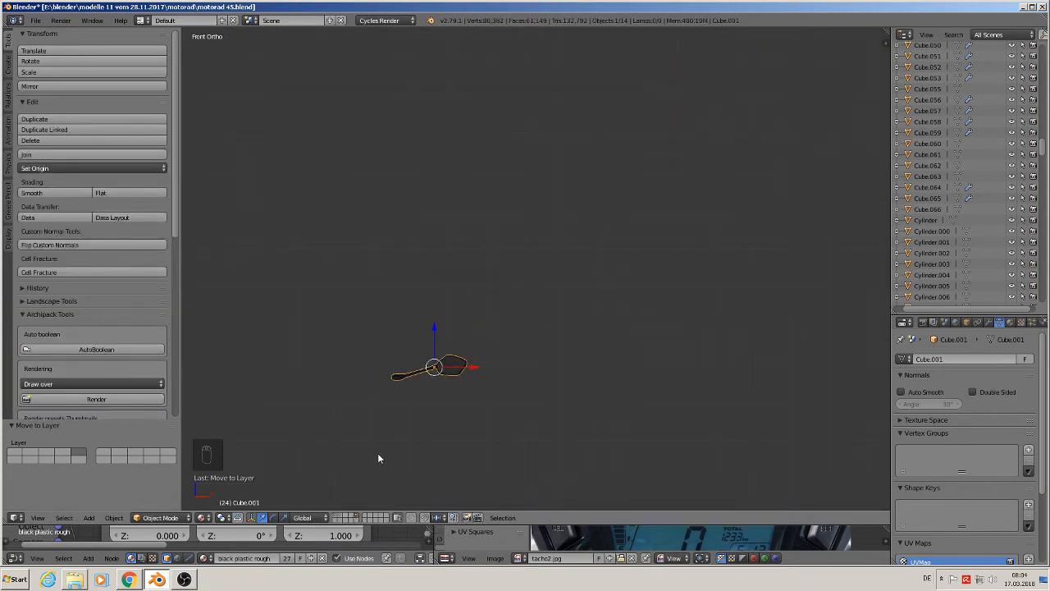
Reset the 3D cursor and the mirror to the world origin and put the mirror in a new group named "mirror right"
key(shift+c)
key(alt+g)
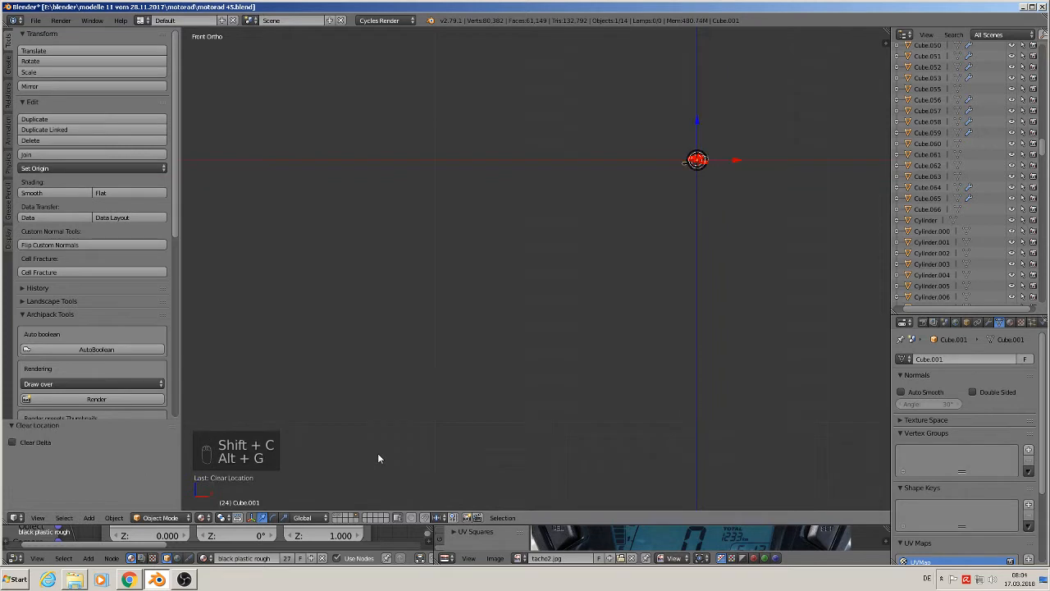
key(ctrl+g)
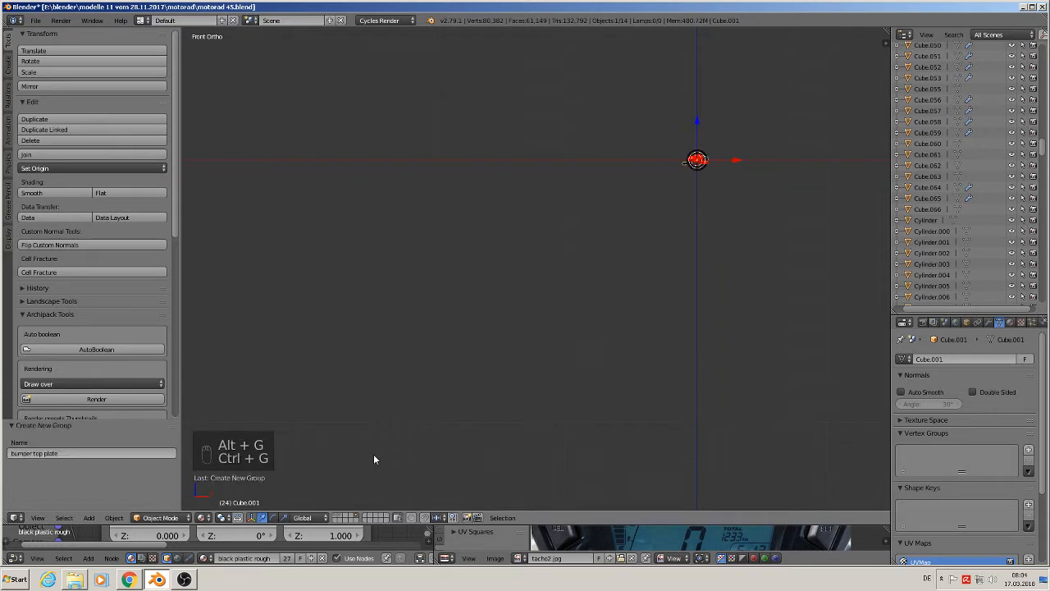
click(90, 453)
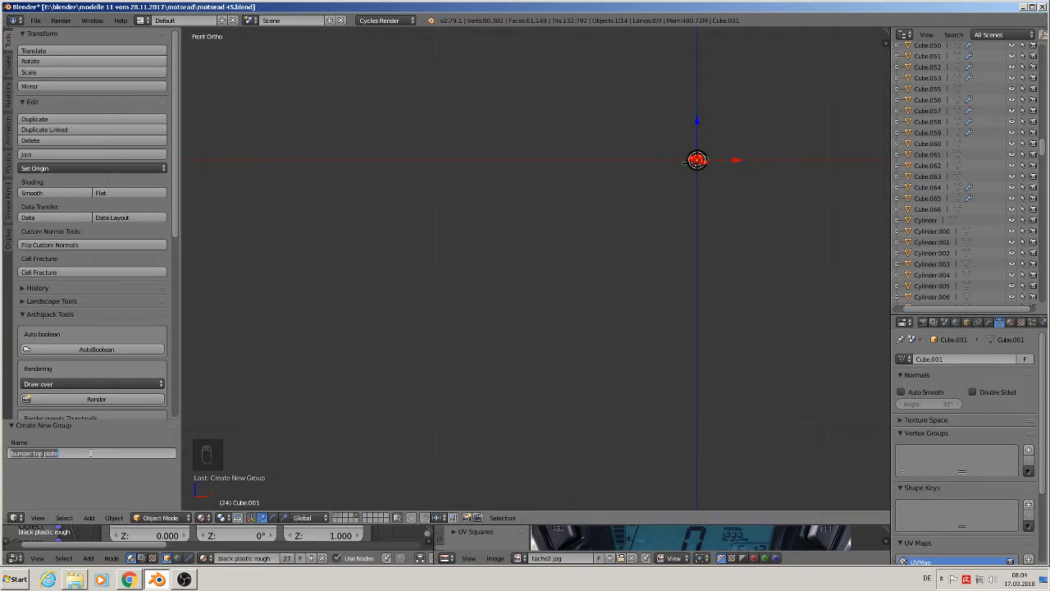
text(mirror right)
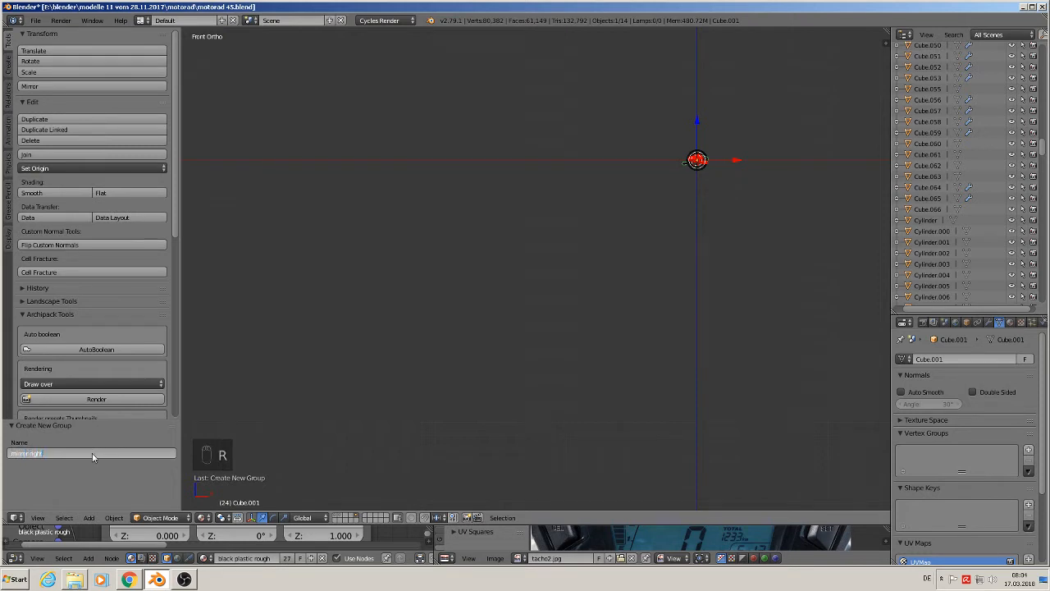
key(Return)
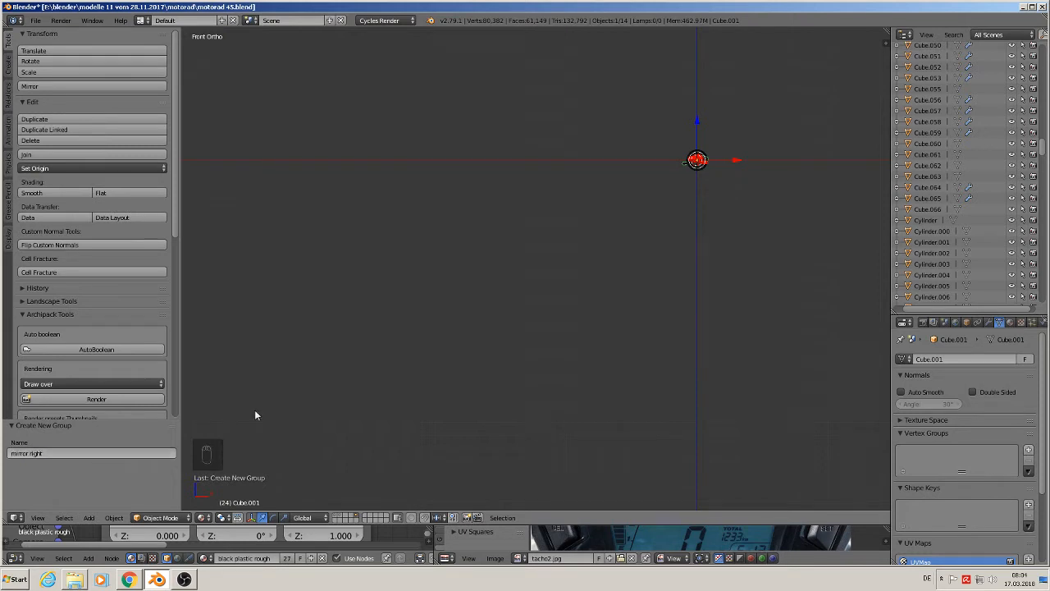
Return to layer 1 and add a mirror right group instance at the mirror's base in the side reference photo
click(337, 518)
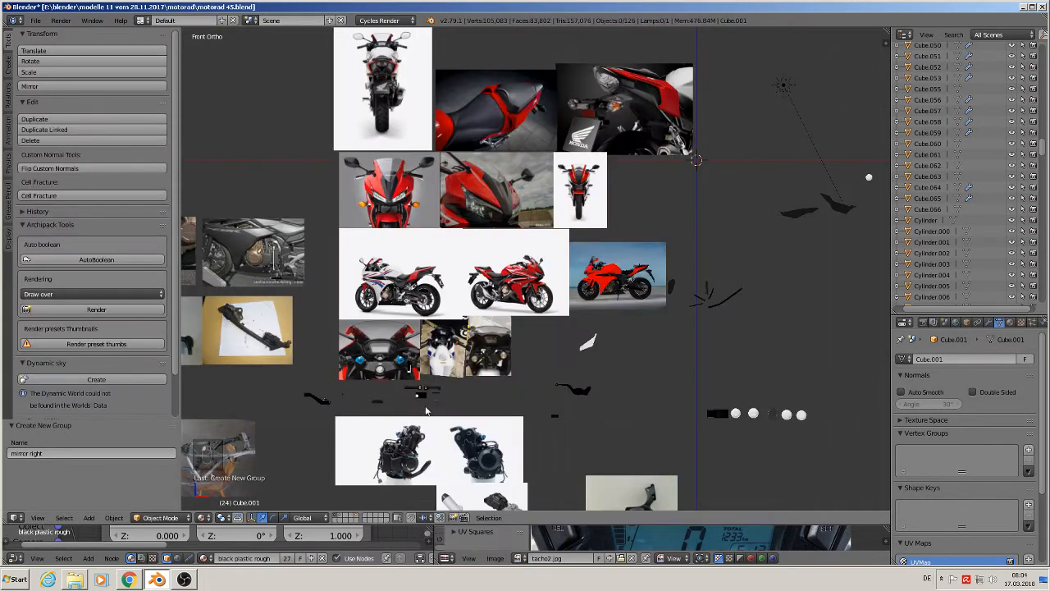
scroll(746, 289, up, 10)
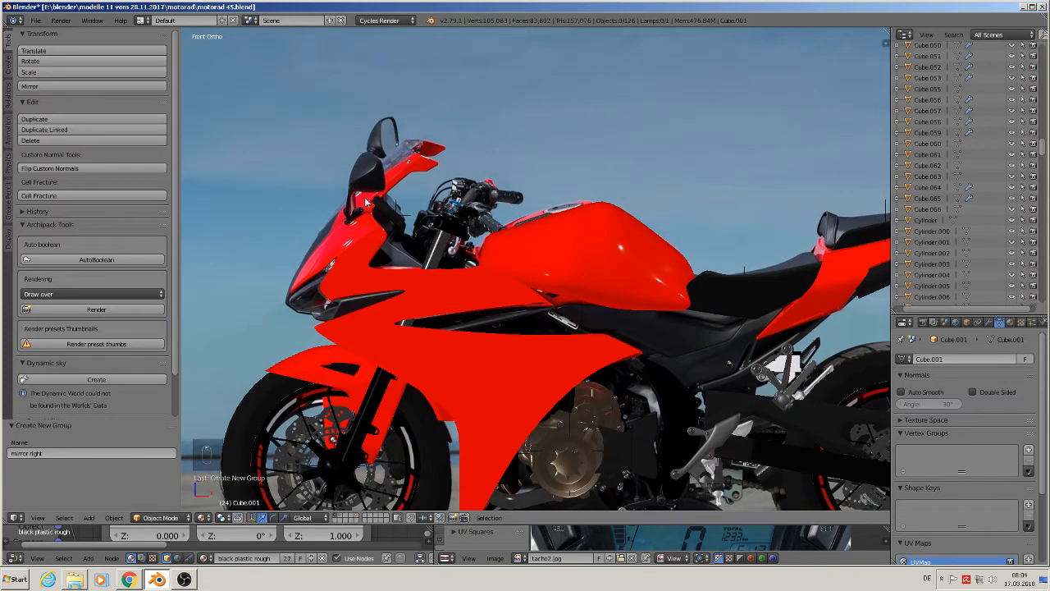
click(88, 517)
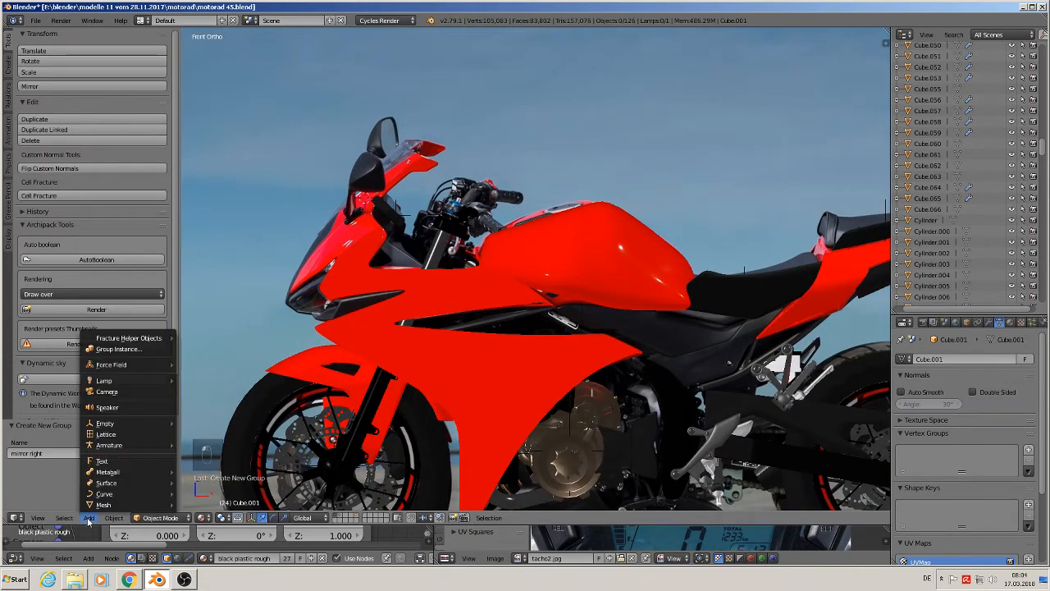
mouse_move(123, 346)
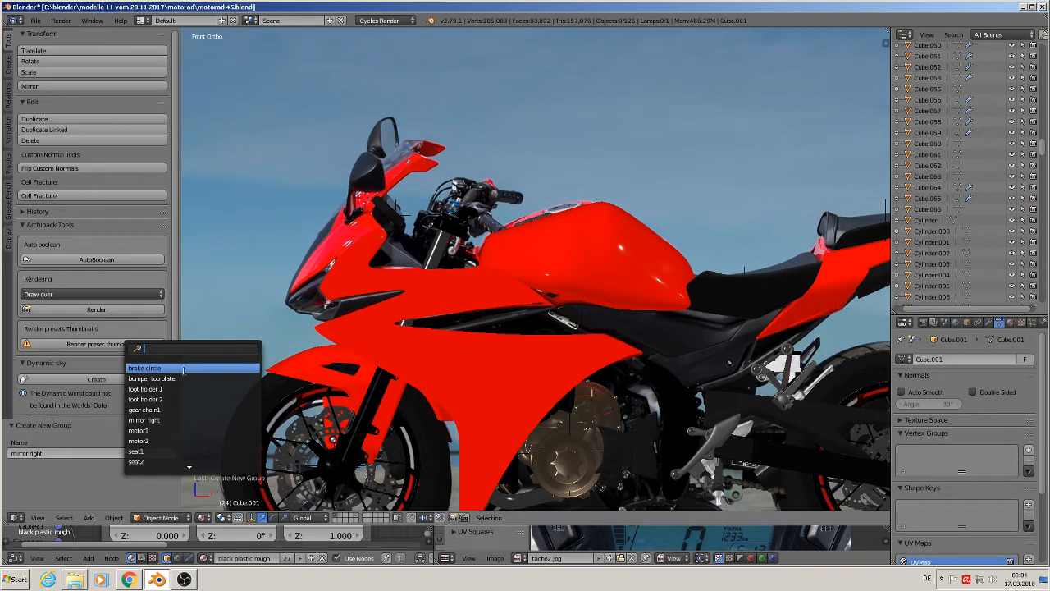
click(177, 420)
Move the mirror right instance -9.628 along Y from the reference photo towards the motorcycle model
scroll(302, 393, down, 4)
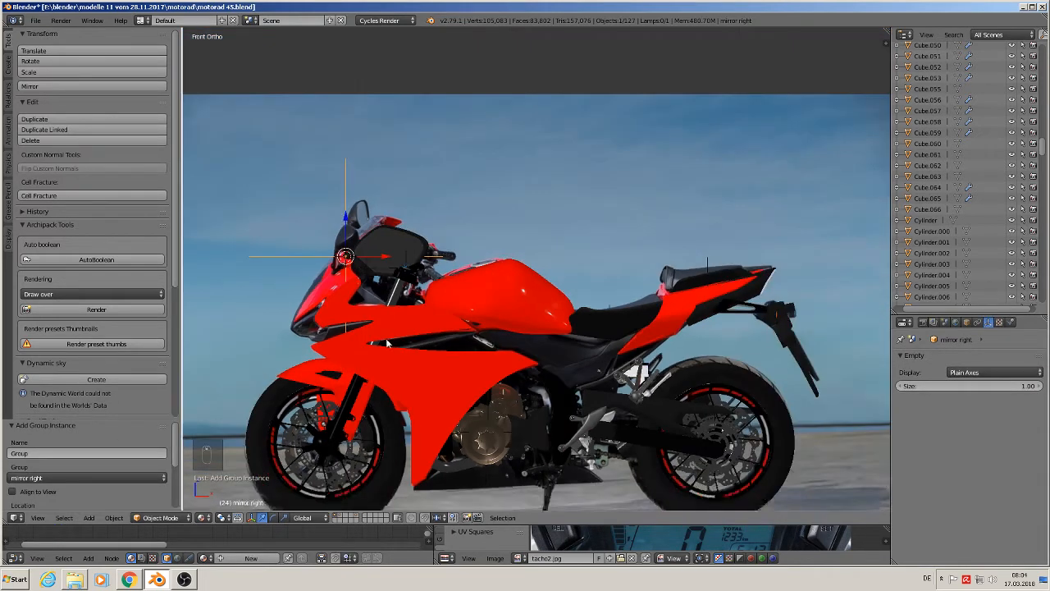
middle_drag(392, 332, 328, 361)
scroll(358, 368, down, 3)
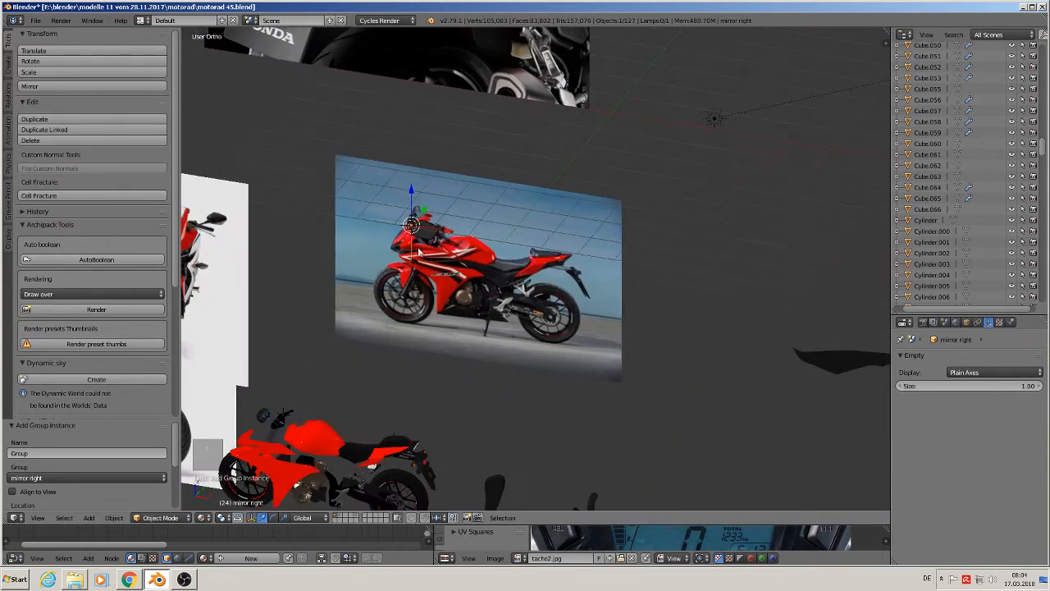
key(g)
click(321, 363)
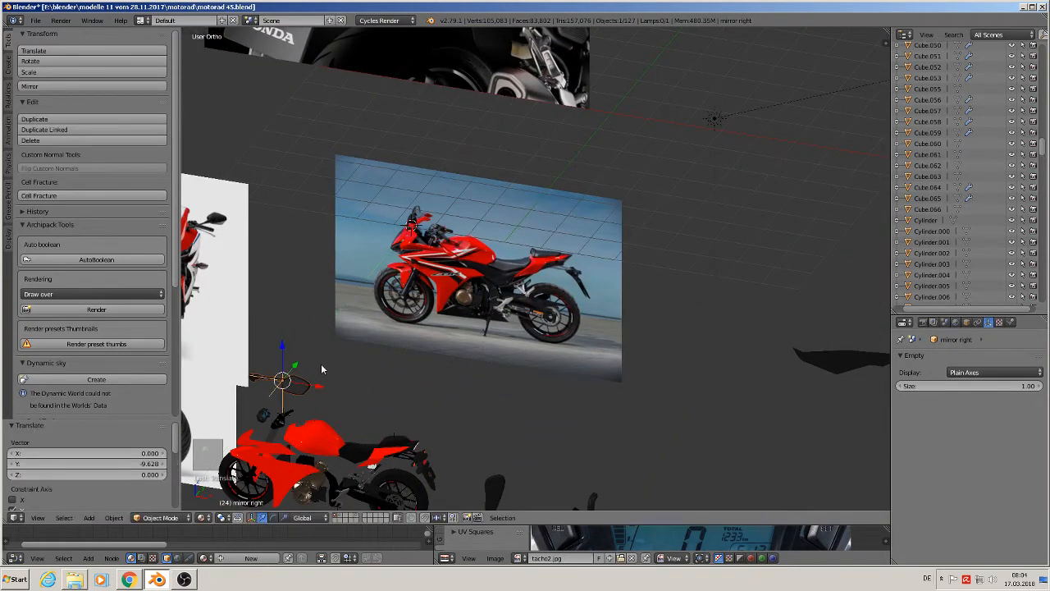
Set the mirror right instance's empty display size to 0.26 and scale the instance by 0.325
key(KP_7)
shift+middle_drag(318, 381, 412, 265)
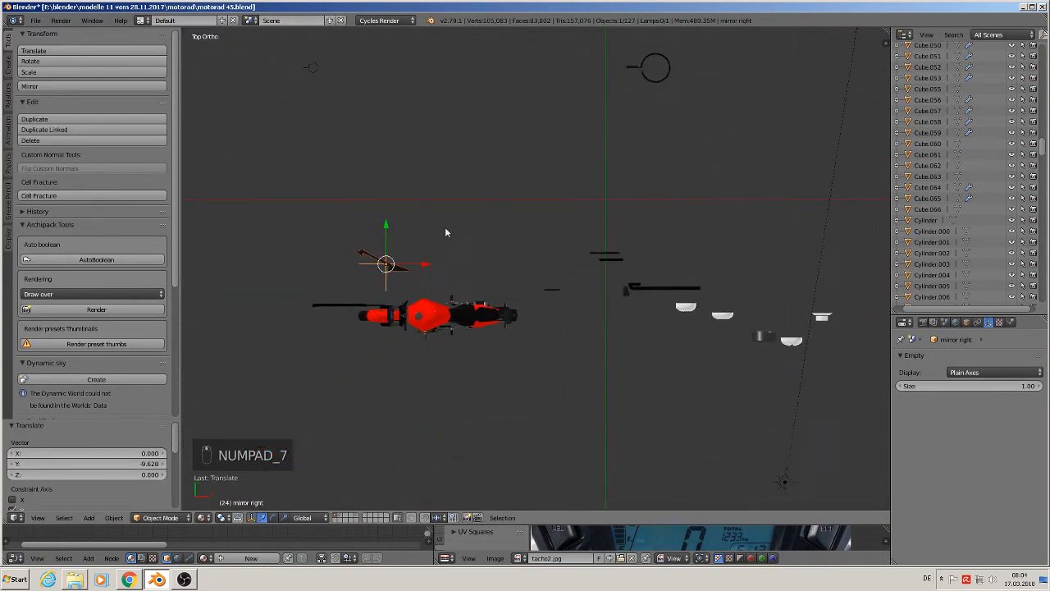
scroll(381, 264, up, 6)
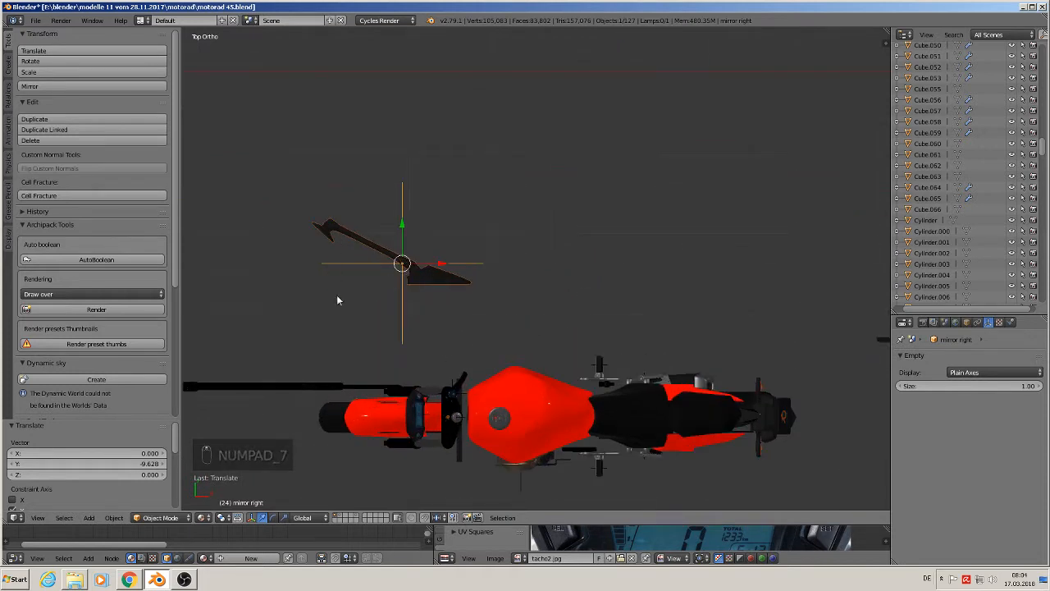
mouse_move(983, 387)
mouse_down()
mouse_move(960, 387)
mouse_move(977, 386)
mouse_up()
key(s)
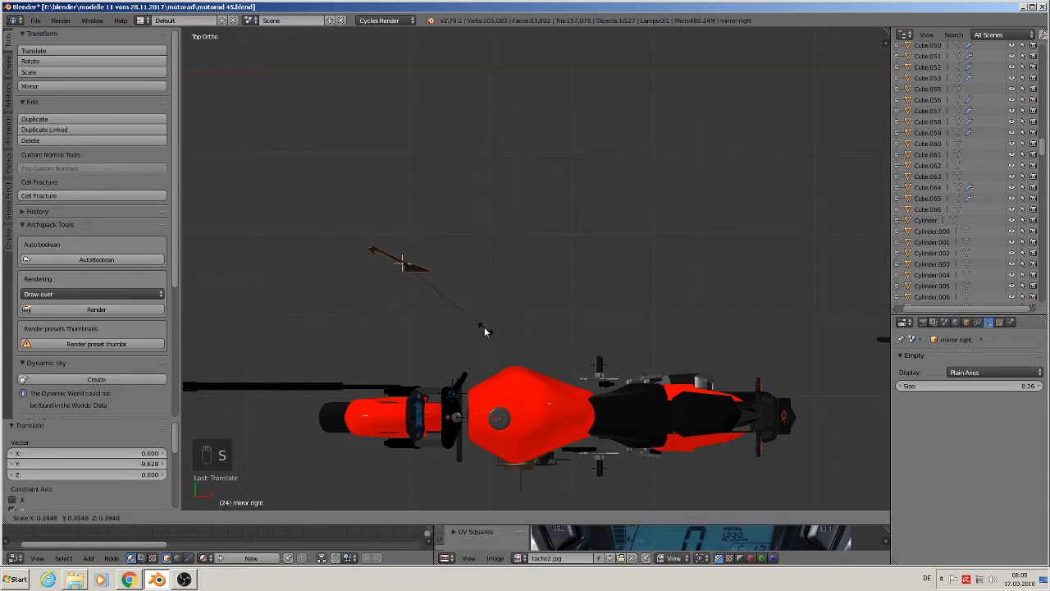
click(469, 326)
Rotate the mirror right instance -82.1° in top view and move it 0.196 in X and -1.234 in Y beside the dashboard
key(r)
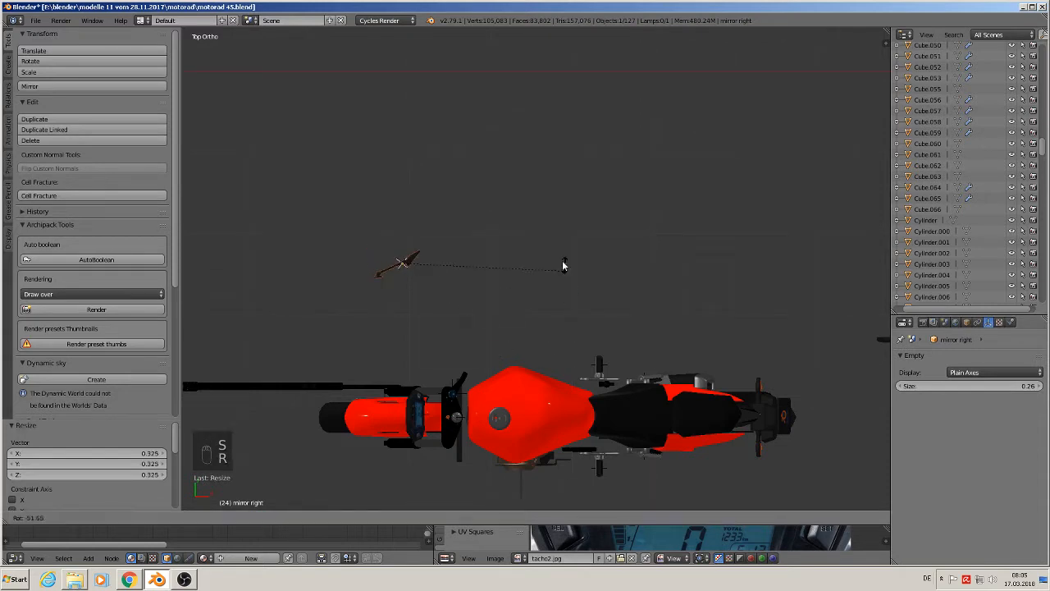
click(483, 224)
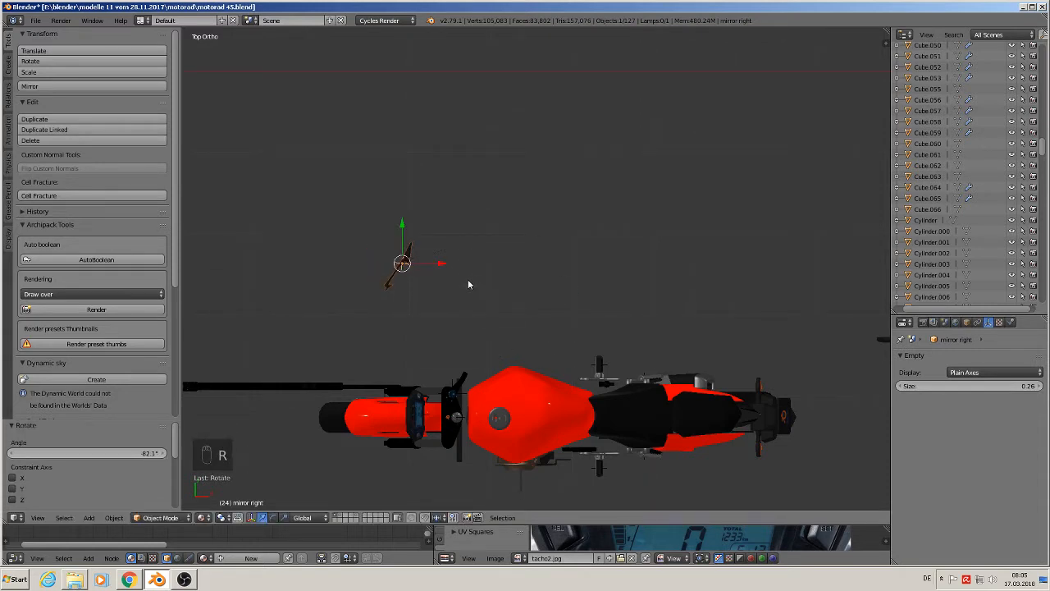
key(g)
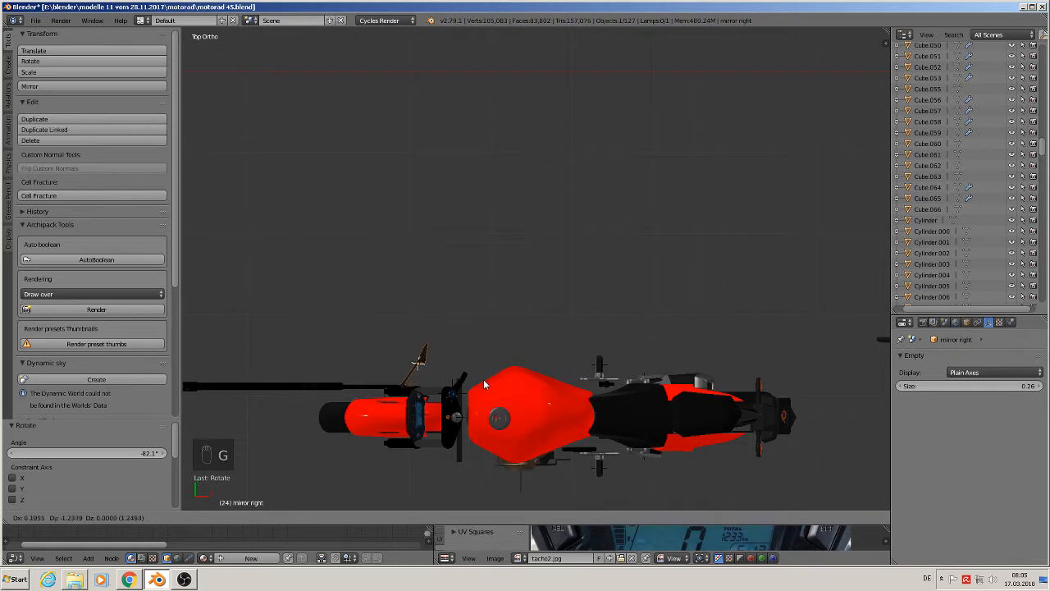
click(484, 379)
Rescale the mirror right instance in front view and raise it along Z towards the mirror in the photo
middle_drag(484, 378, 470, 337)
key(KP_1)
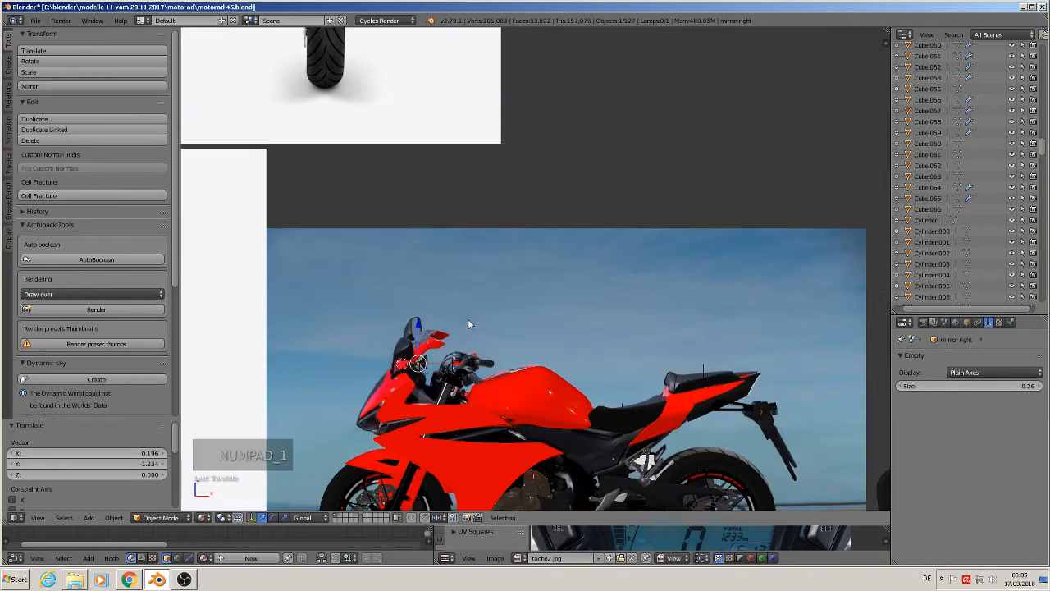
scroll(468, 325, up, 5)
scroll(470, 269, up, 3)
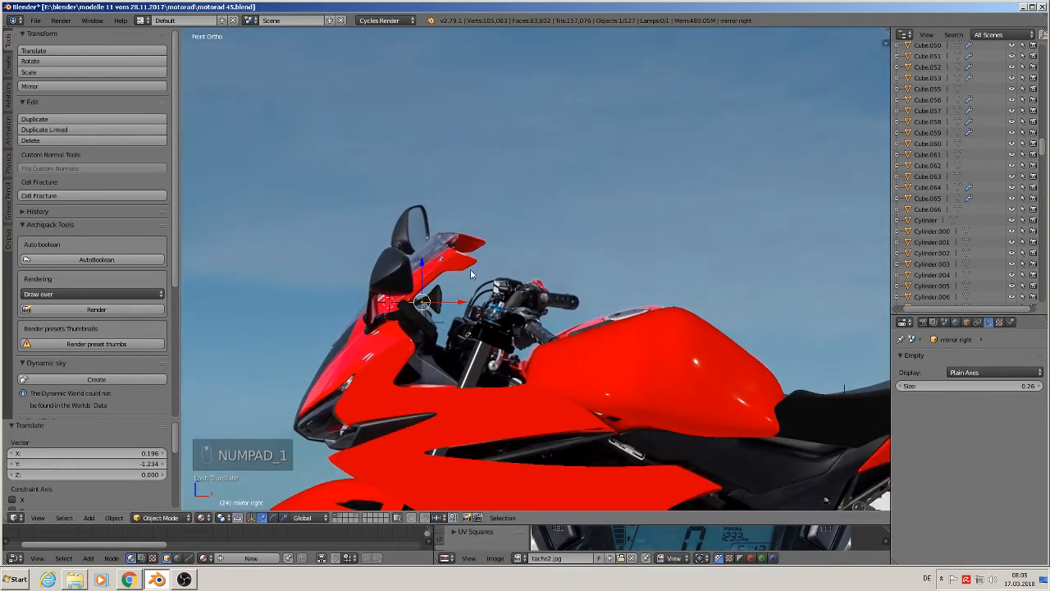
drag(403, 293, 412, 250)
key(s)
click(464, 297)
Rotate the mirror right instance -20.8° in front view
mouse_move(412, 300)
middle_down()
mouse_move(438, 302)
mouse_move(401, 292)
mouse_move(416, 305)
mouse_move(411, 295)
middle_up()
key(KP_1)
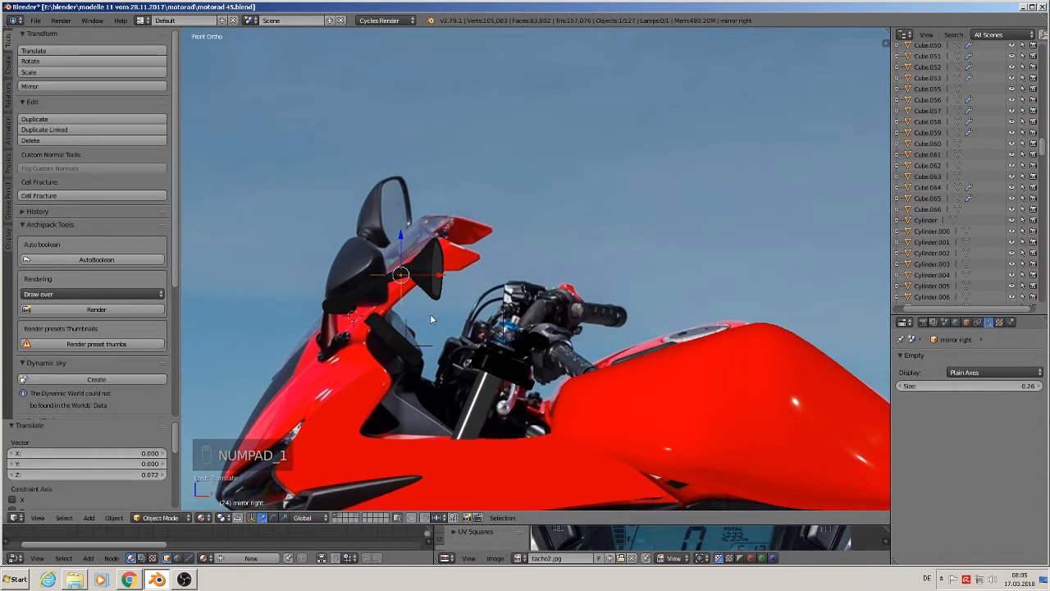
key(r)
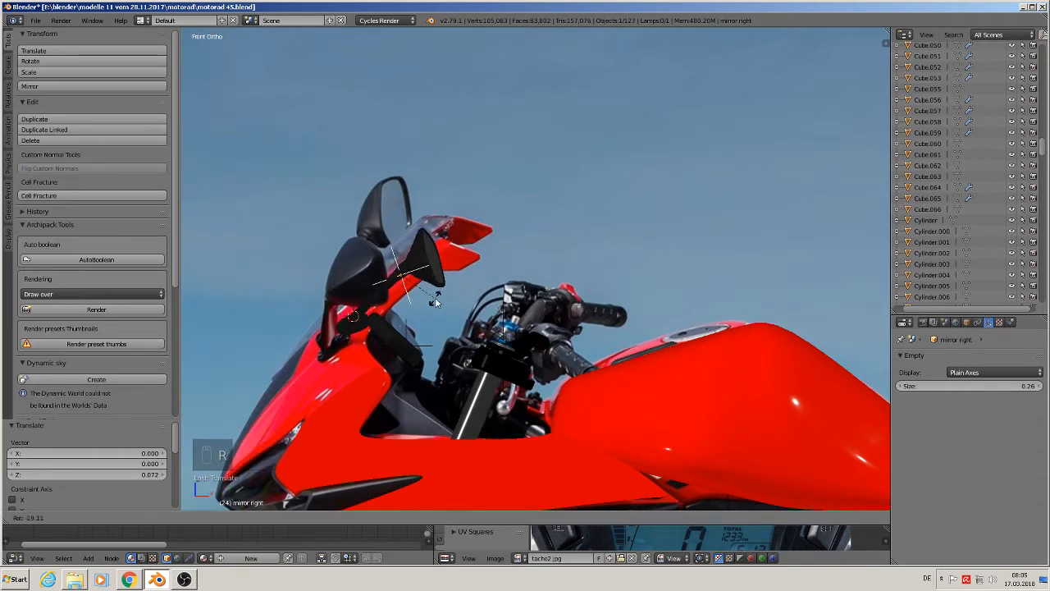
click(436, 304)
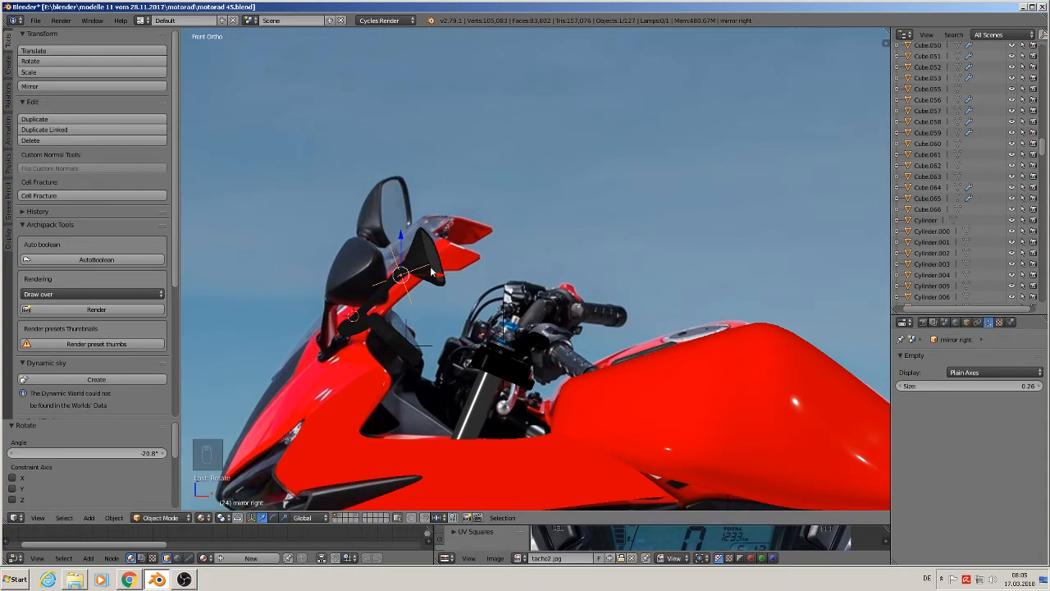
Move the mirror right instance 0.114 along Y, outward from the dashboard
scroll(428, 279, up, 2)
middle_drag(428, 279, 483, 316)
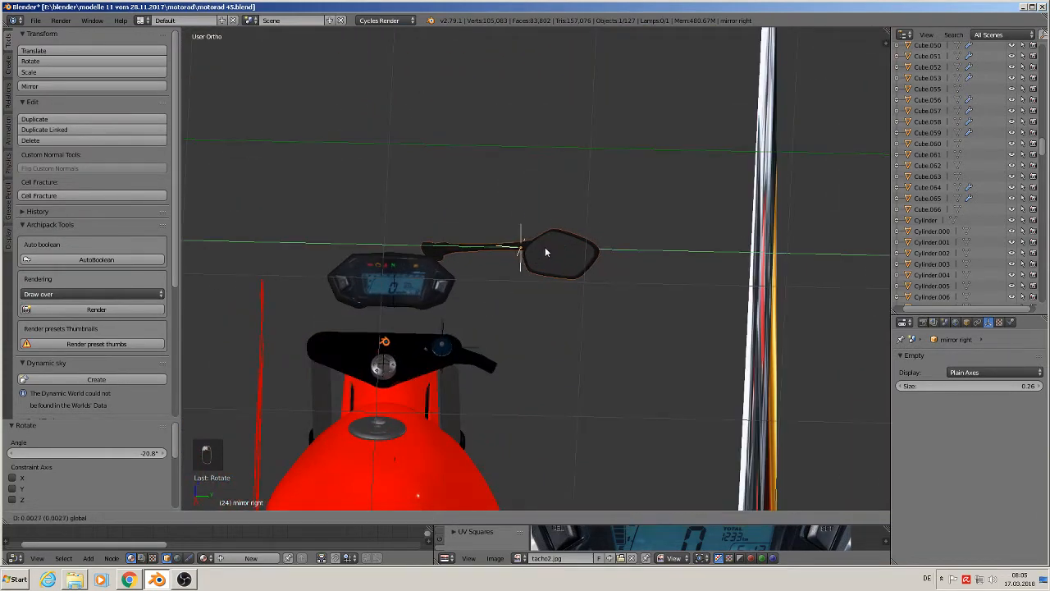
drag(545, 247, 566, 245)
Rotate the mirror right instance 15.1° in a view from above the bike and deselect it
middle_drag(566, 244, 583, 347)
key(r)
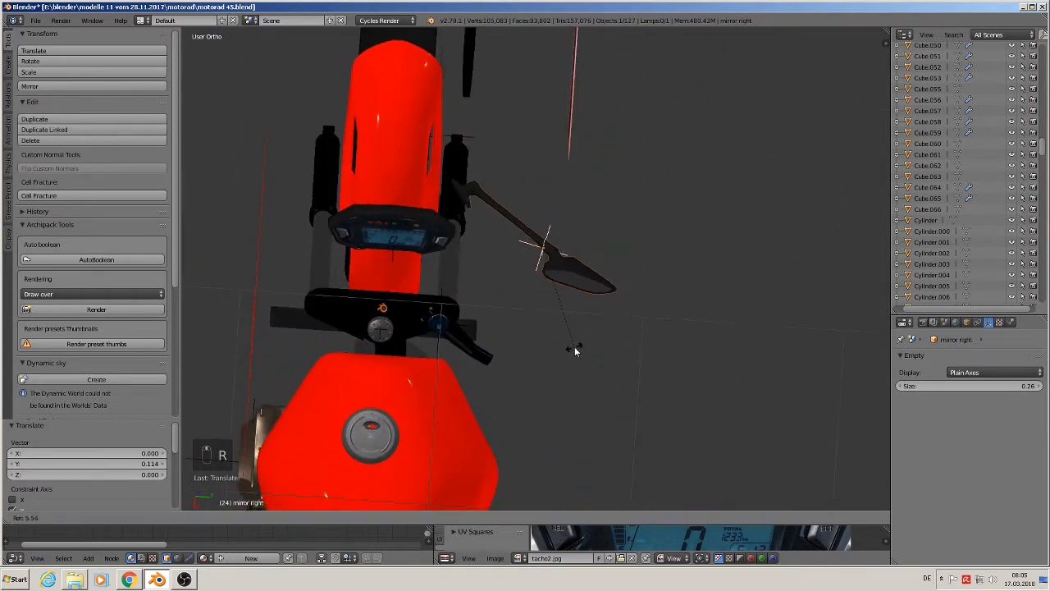
click(551, 353)
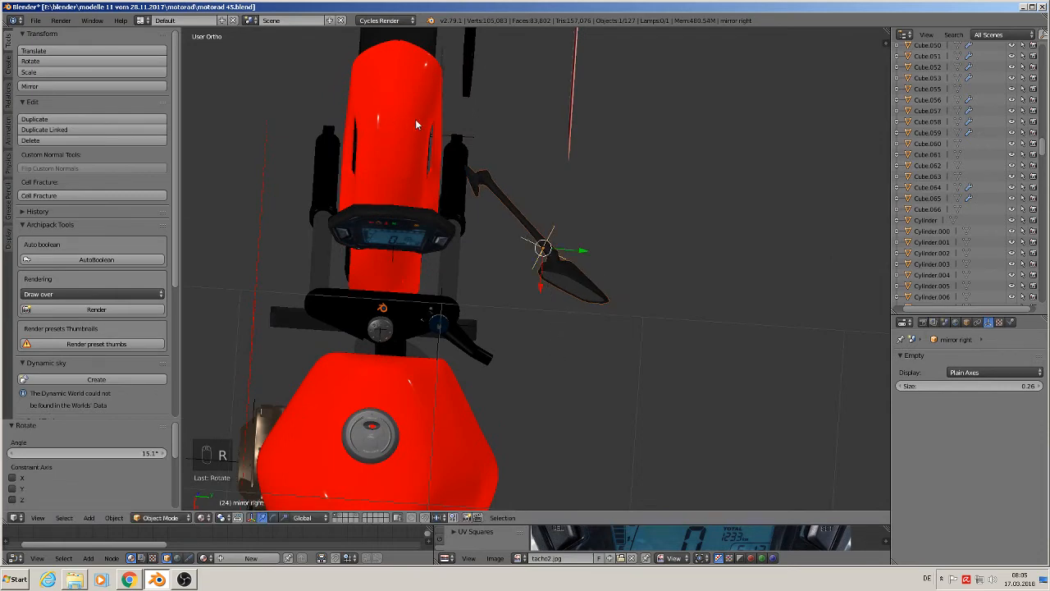
mouse_move(469, 224)
middle_down()
mouse_move(497, 245)
mouse_move(444, 197)
mouse_move(485, 229)
middle_up()
key(a)
In front view, delete the leftover black fork-clamp part with the angled arm below the handlebar reference photo
key(KP_1)
scroll(498, 216, down, 4)
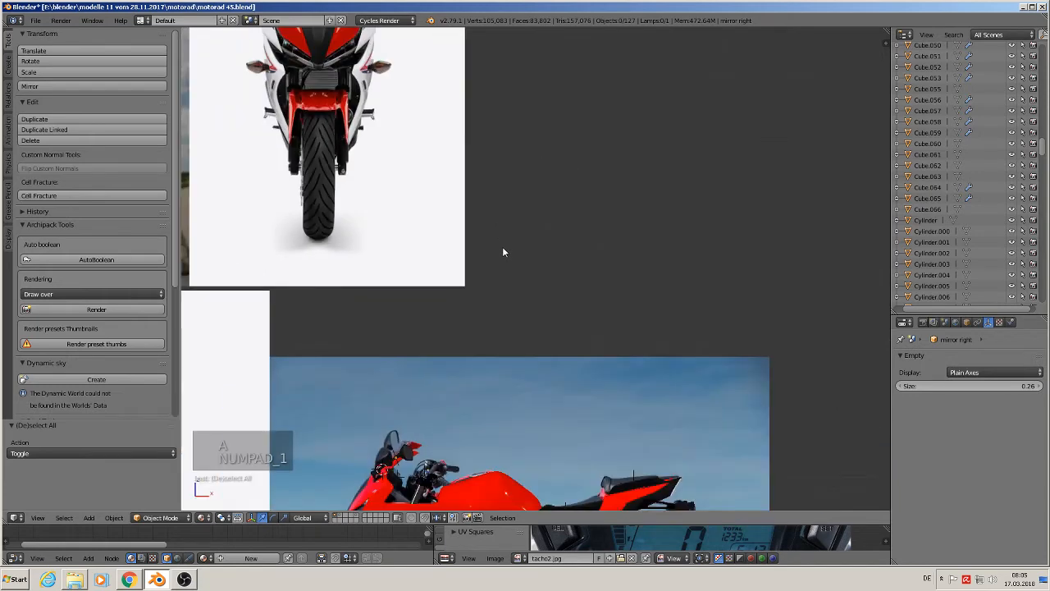
scroll(492, 339, down, 2)
shift+middle_drag(493, 340, 663, 118)
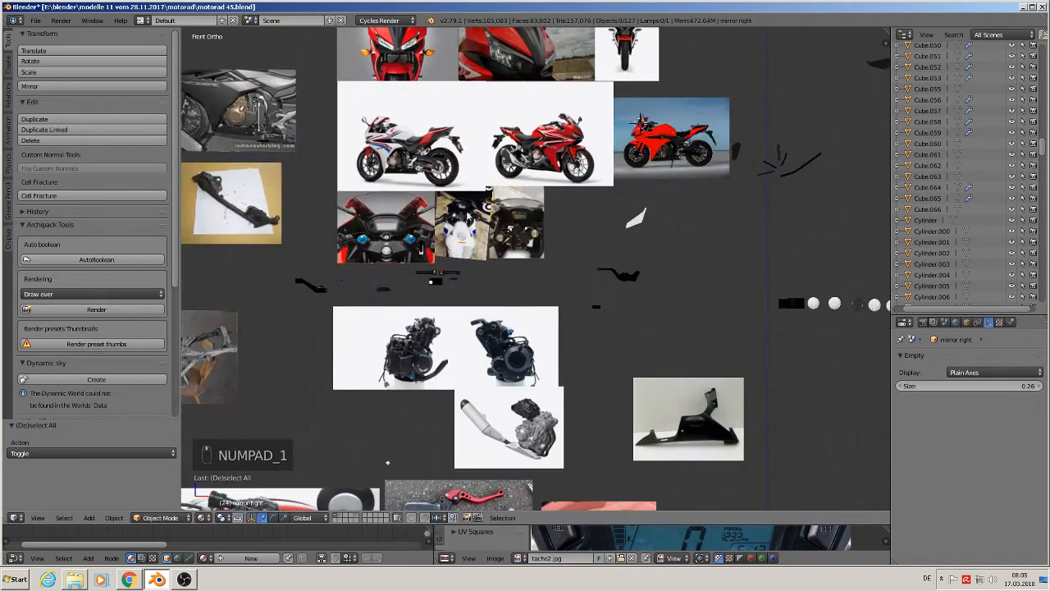
scroll(480, 262, up, 2)
shift+middle_drag(381, 299, 510, 229)
scroll(359, 252, up, 3)
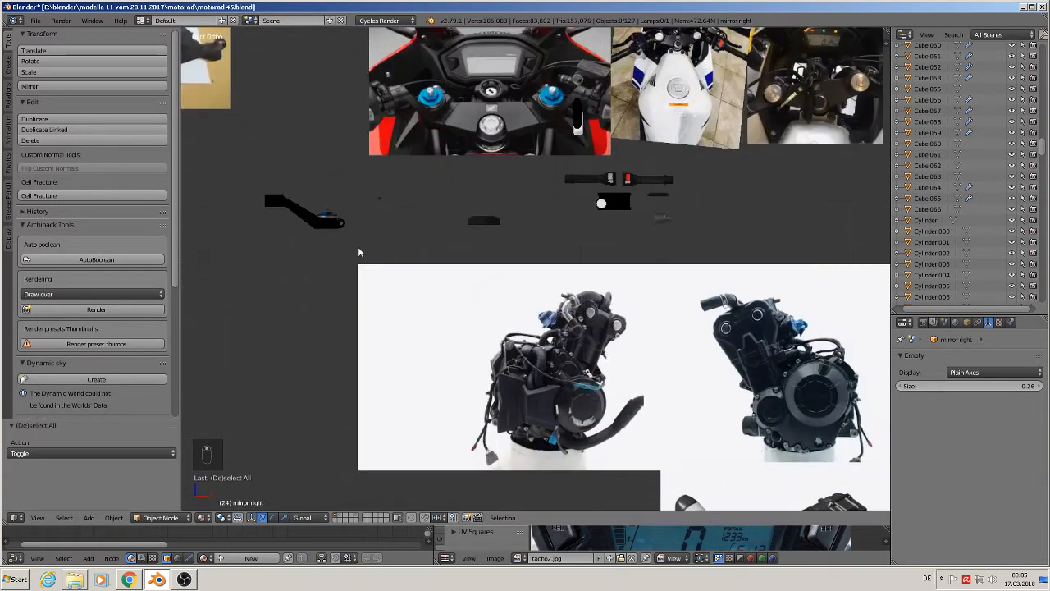
right_click(330, 223)
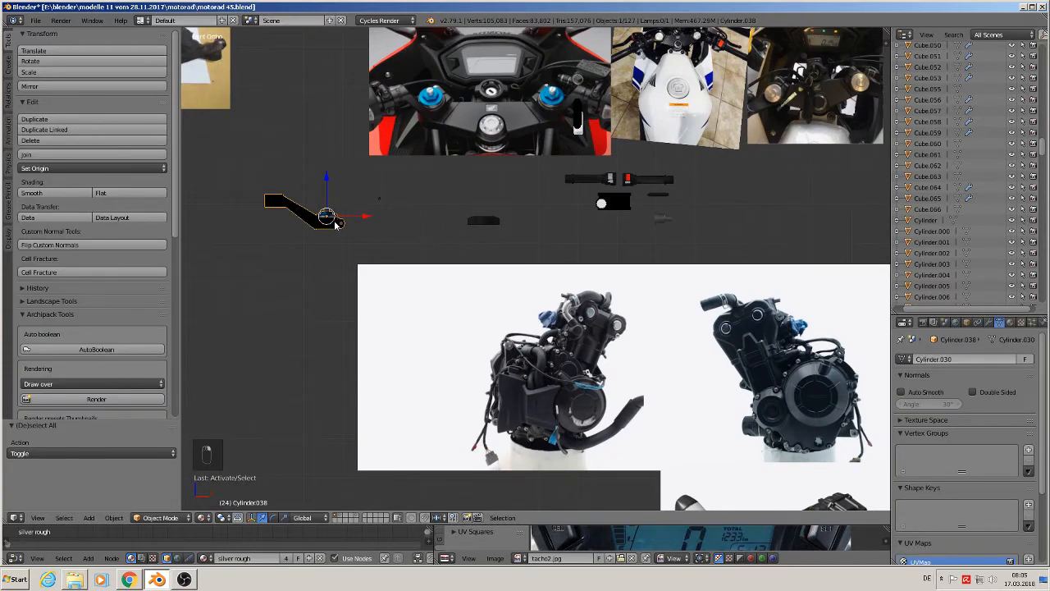
key(x)
click(342, 221)
Delete the small stray circle object near the removed fork-clamp part
scroll(345, 220, up, 5)
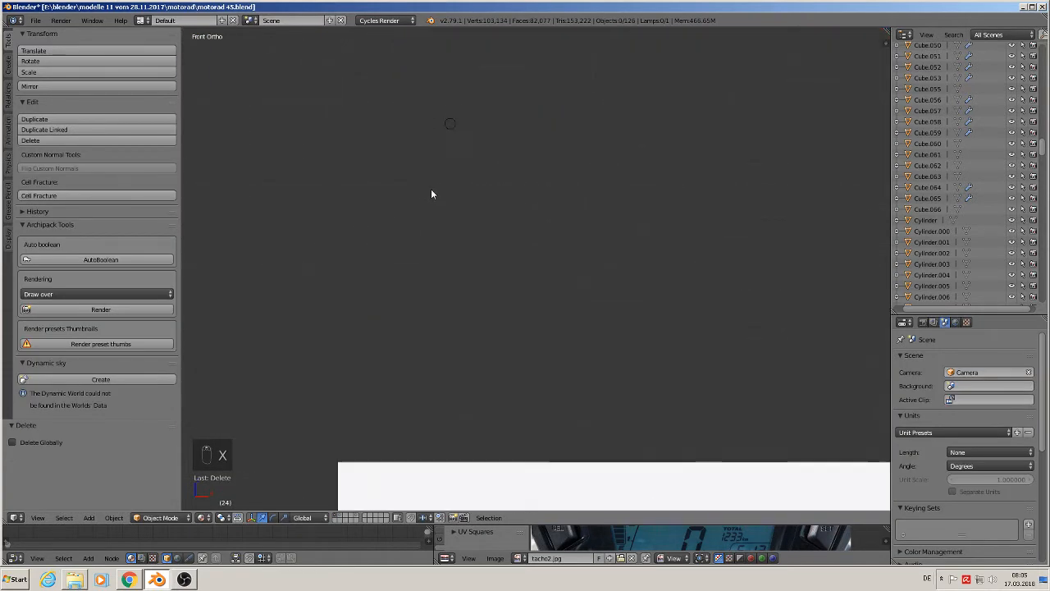
scroll(435, 180, up, 1)
right_click(454, 127)
key(x)
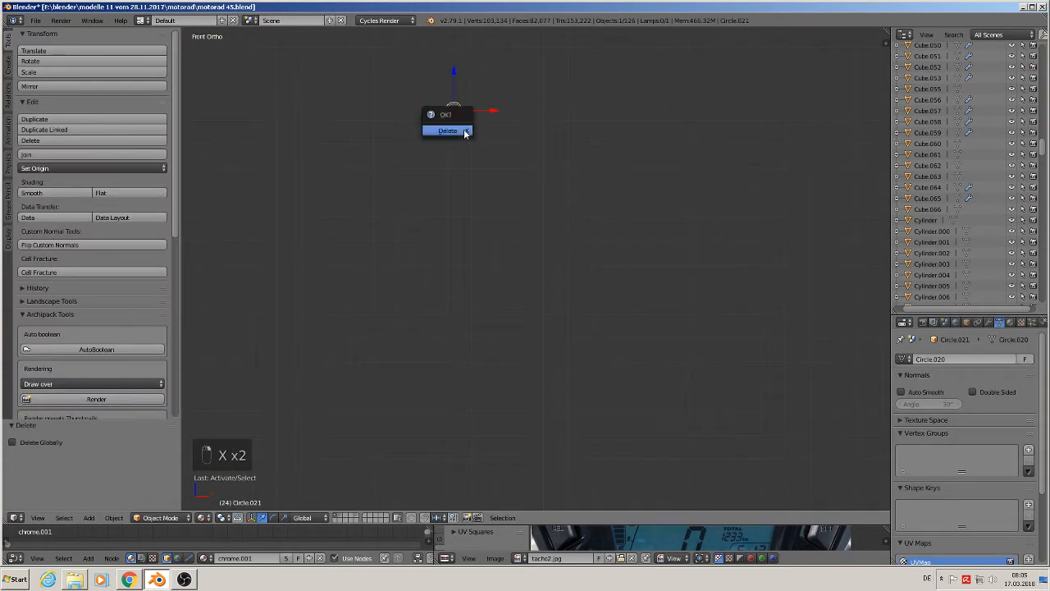
click(464, 129)
Move the ignition switch part 16.386 in X and 10.541 in Z onto the red bike in front view
scroll(521, 200, down, 4)
scroll(619, 227, down, 3)
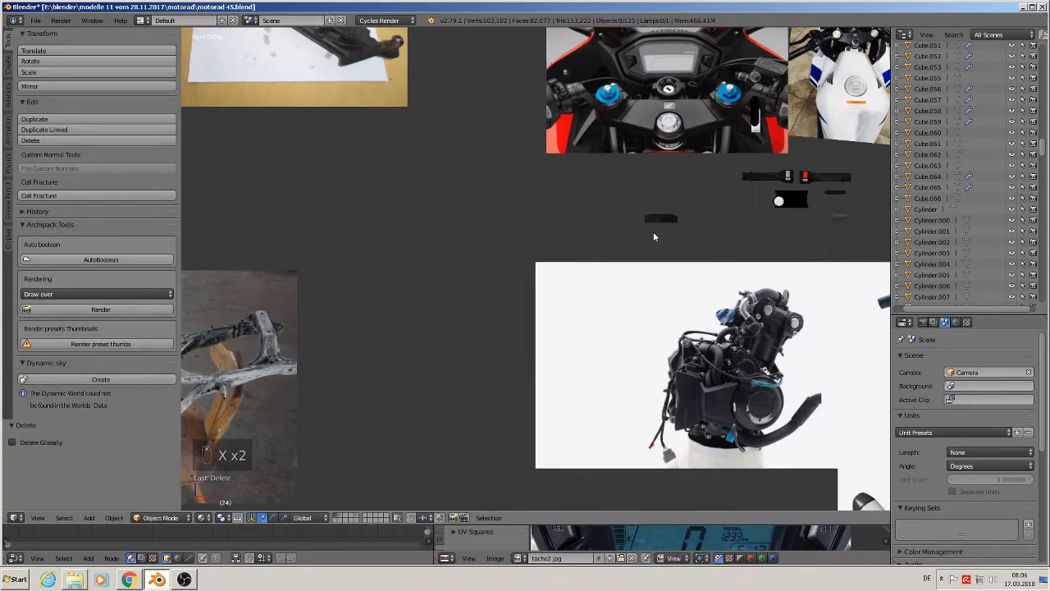
shift+middle_drag(667, 237, 456, 297)
scroll(486, 264, up, 4)
right_click(445, 231)
scroll(456, 296, up, 4)
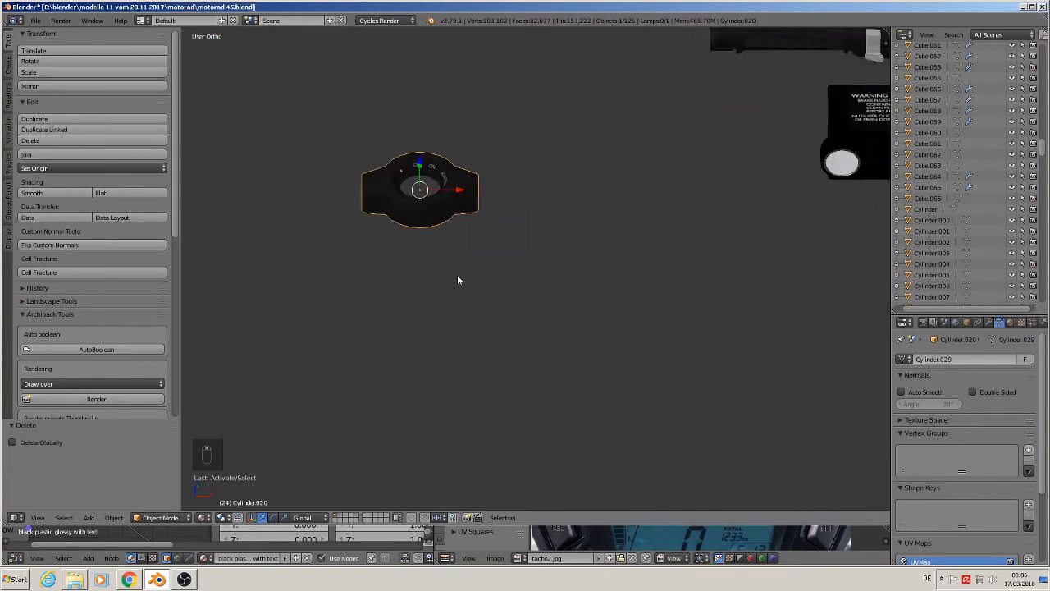
scroll(457, 274, down, 6)
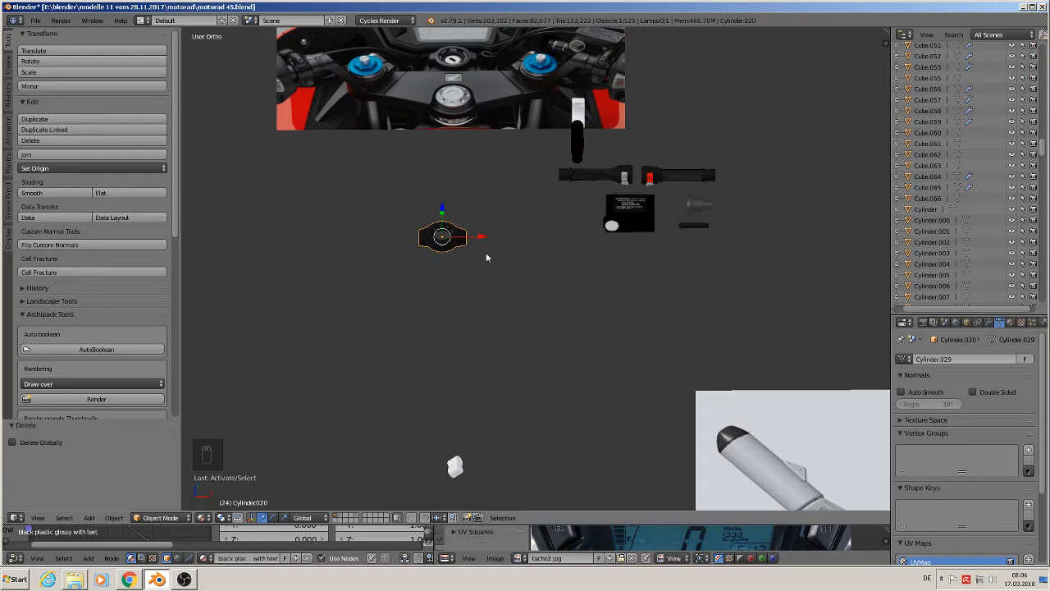
scroll(479, 258, down, 5)
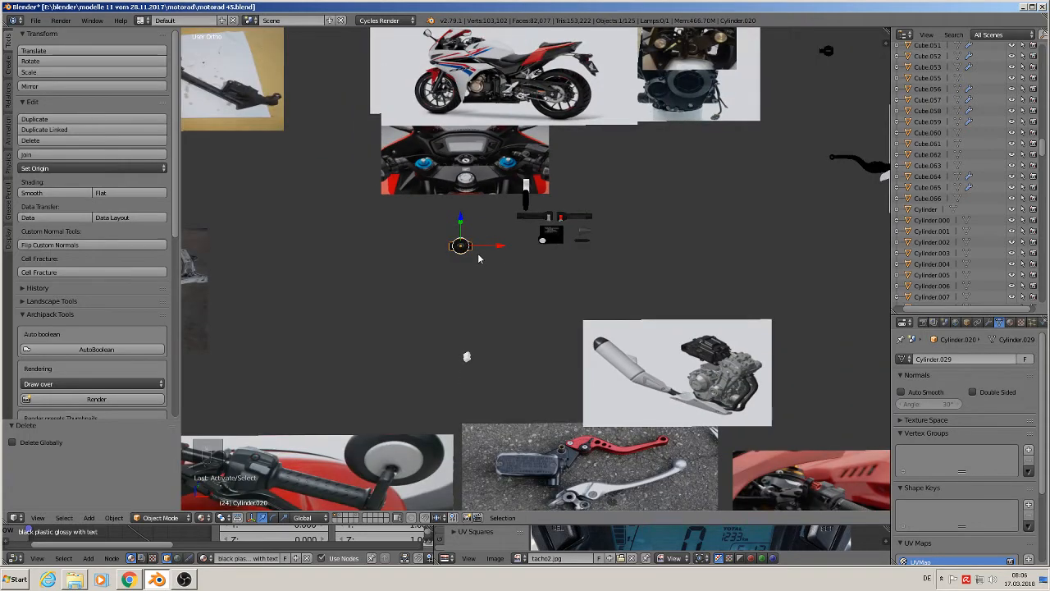
key(KP_1)
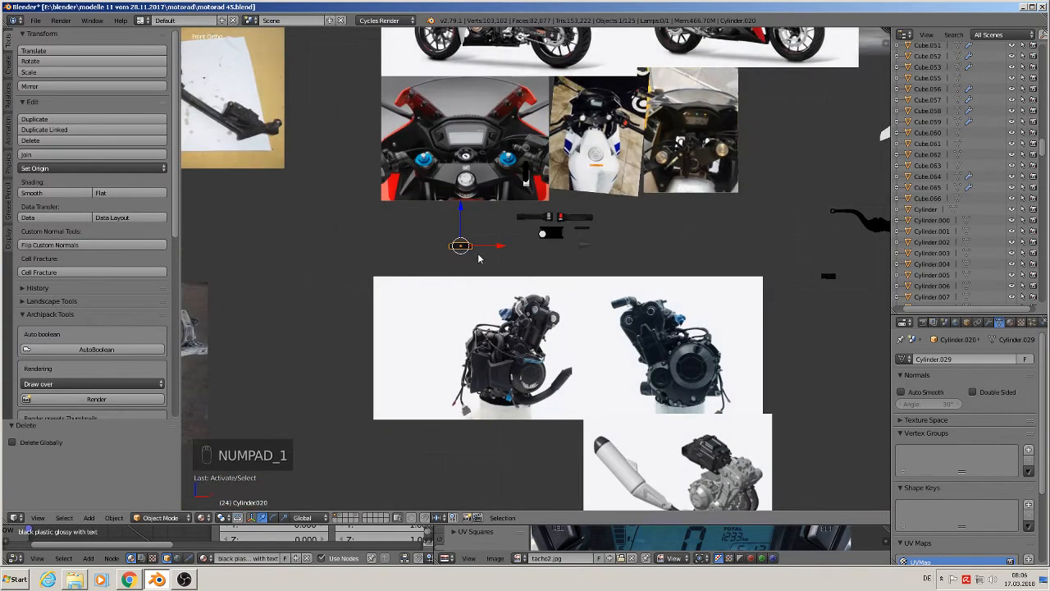
scroll(480, 254, down, 3)
shift+middle_drag(505, 256, 400, 314)
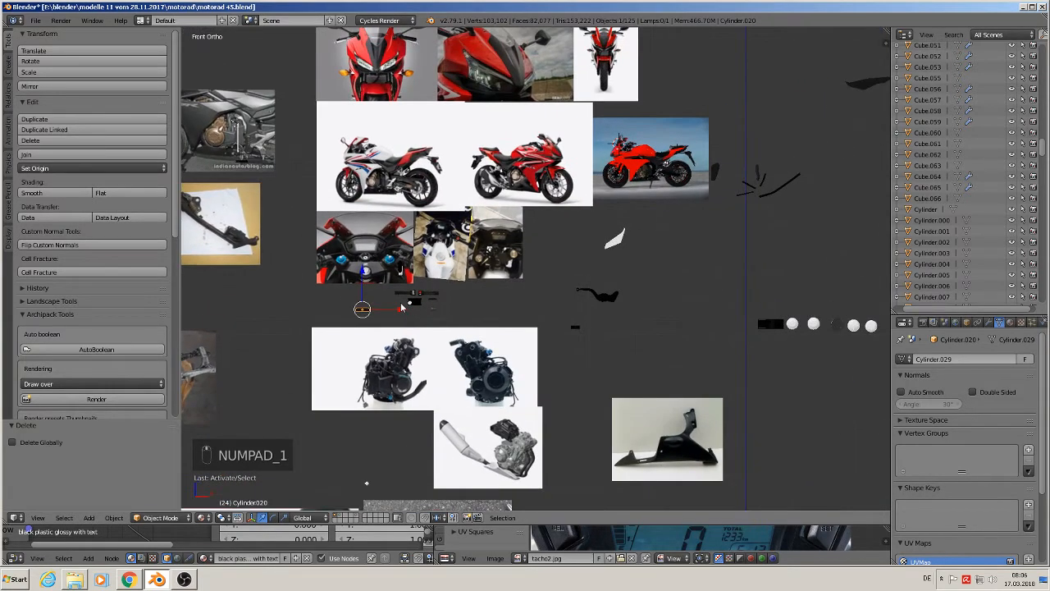
key(g)
click(661, 146)
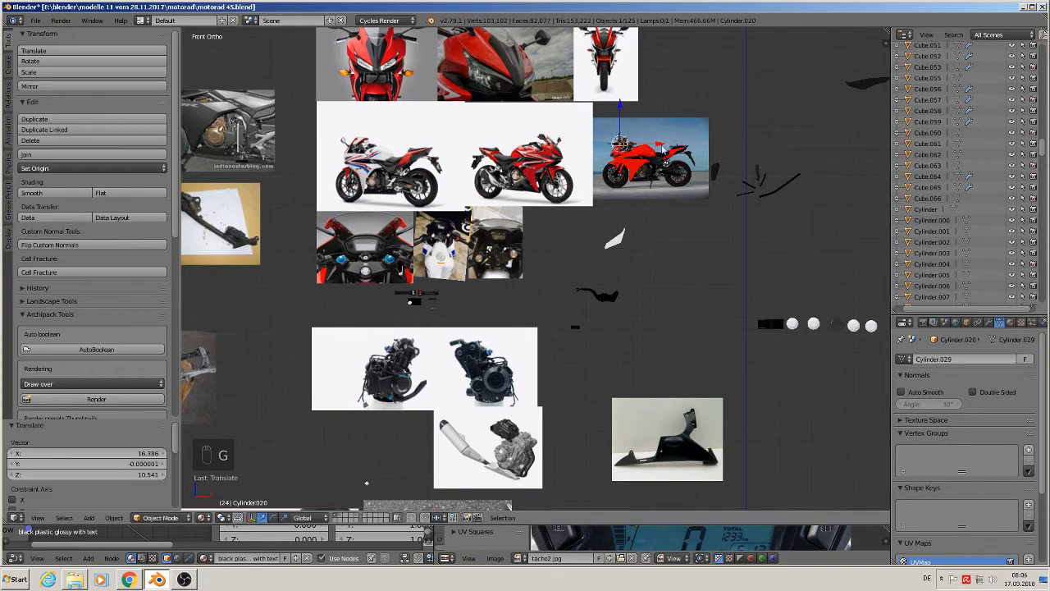
Rotate the ignition switch 90° around the Z axis
scroll(664, 144, up, 10)
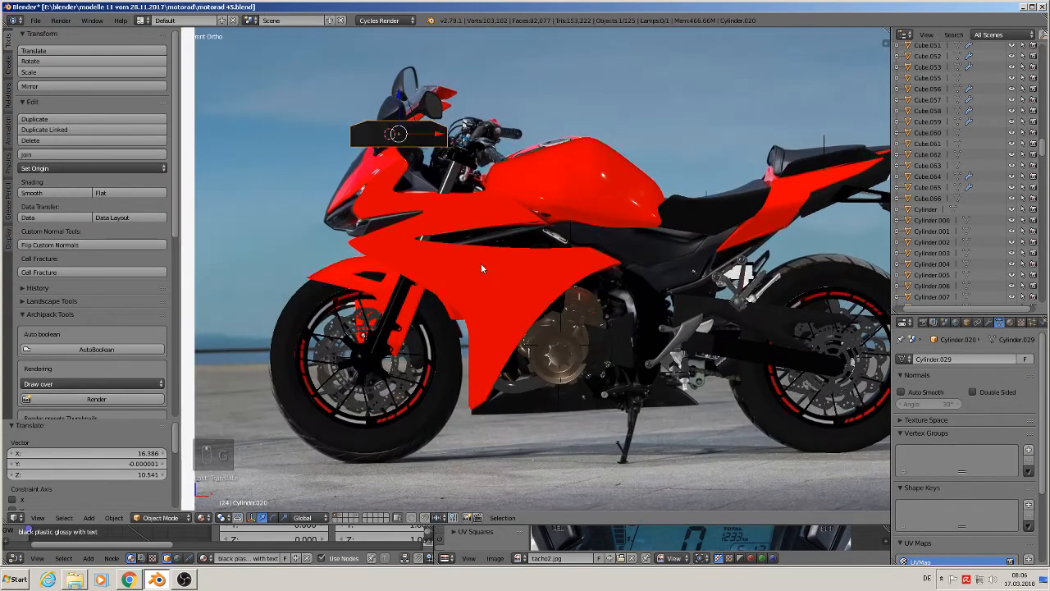
key(r)
key(z)
key(9)
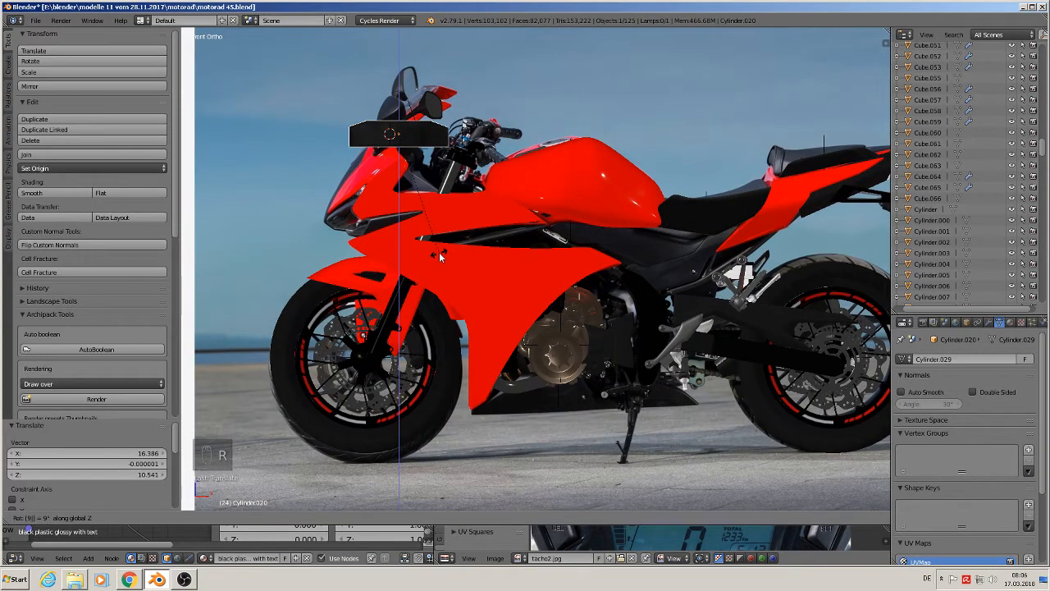
key(0)
key(Return)
In top view, move the ignition switch along Y onto the bike's centreline
key(KP_7)
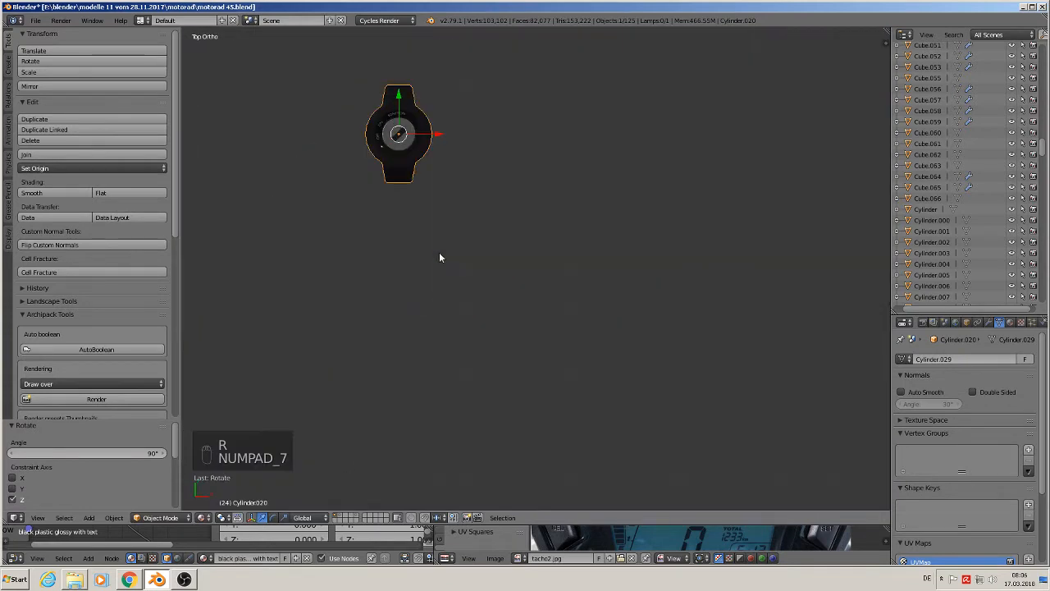
scroll(439, 254, down, 5)
scroll(438, 212, up, 7)
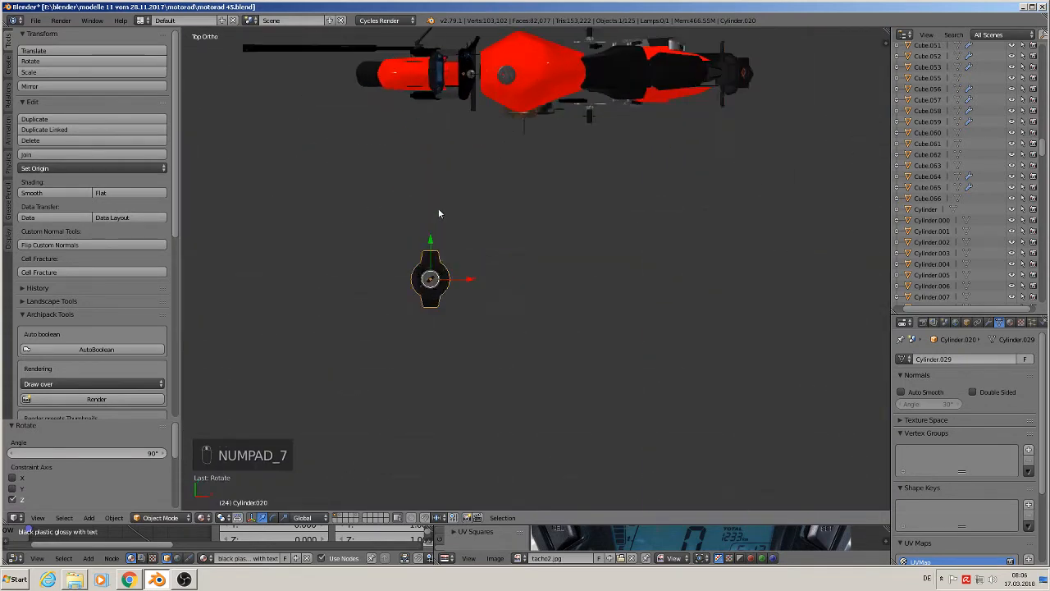
drag(433, 266, 474, 51)
shift+middle_drag(488, 126, 433, 338)
drag(374, 292, 390, 199)
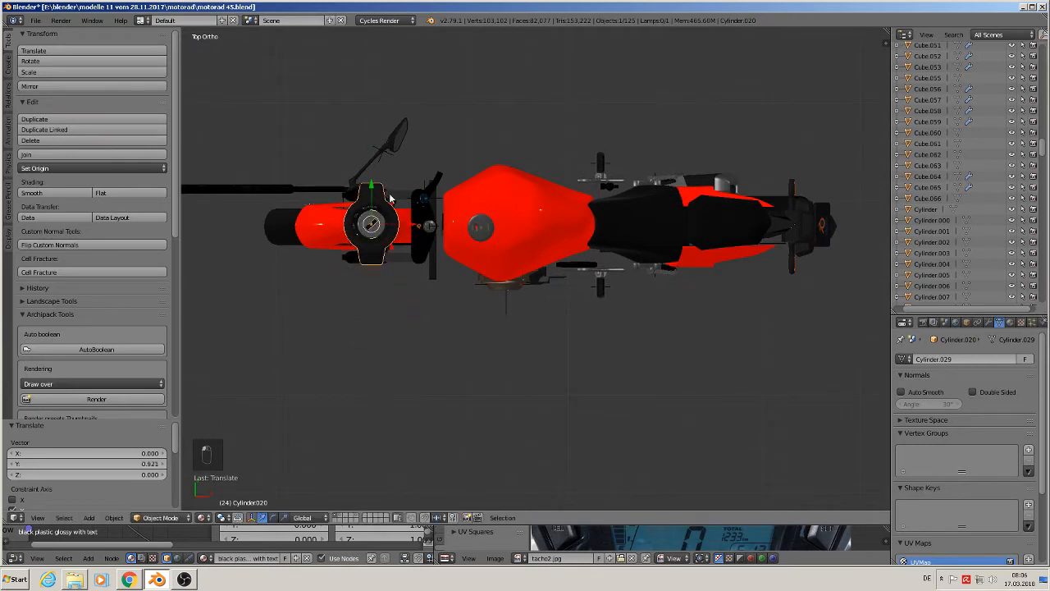
Move the ignition switch 0.177 along X and scale it down to 0.204
scroll(412, 232, up, 7)
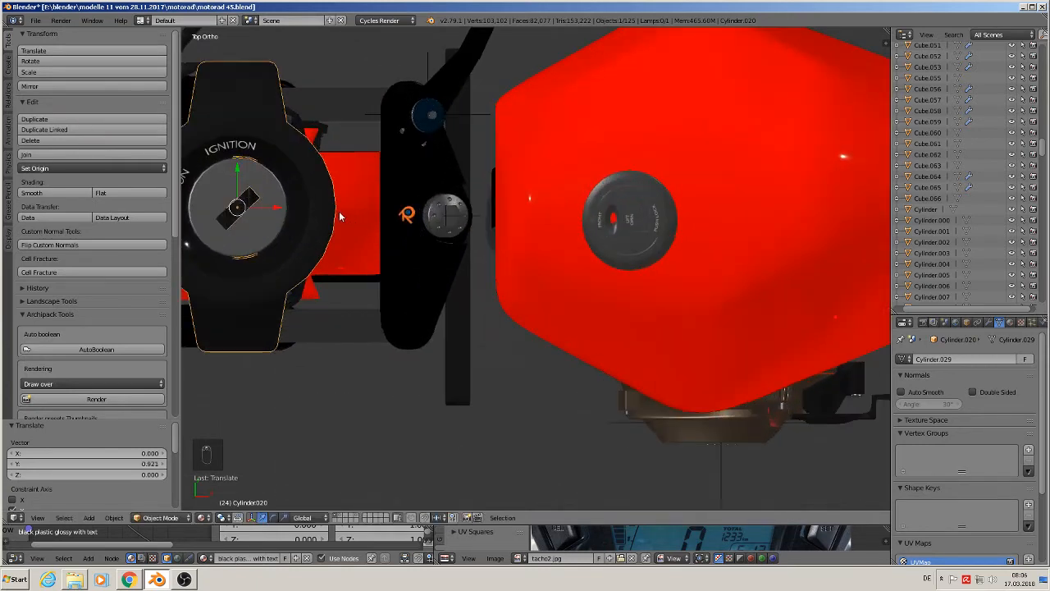
drag(282, 212, 345, 210)
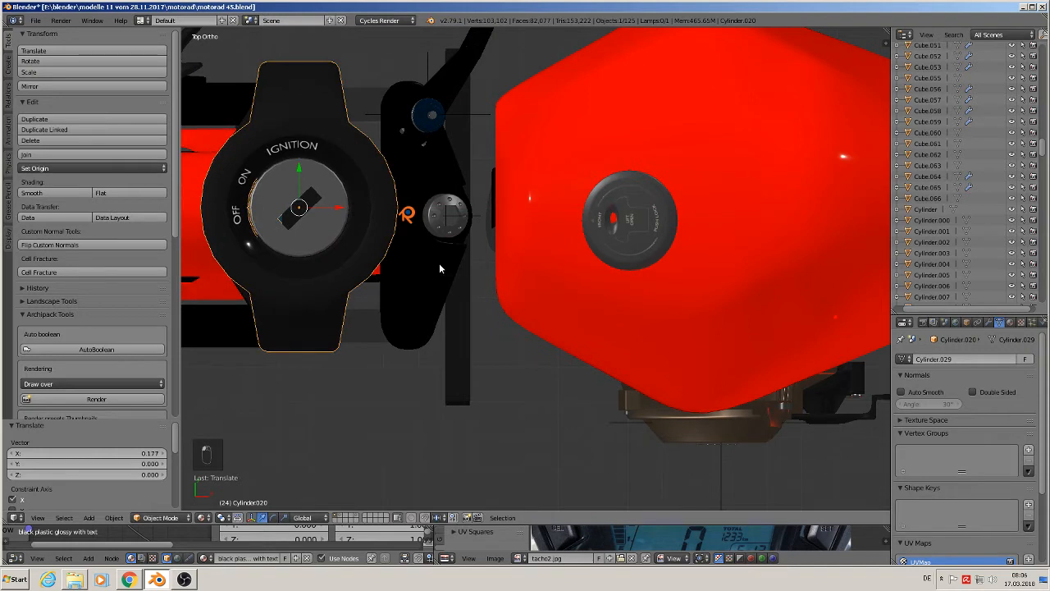
key(s)
click(322, 227)
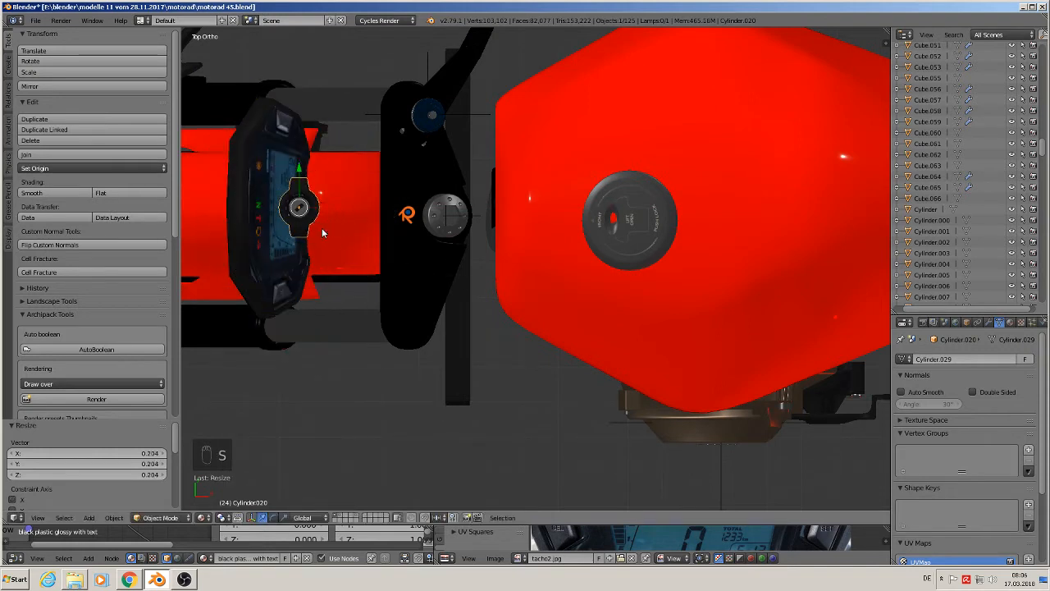
Move the ignition switch 0.172 along X and lower it by 0.154 in Z, just ahead of the fork clamp
drag(325, 211, 382, 214)
middle_drag(380, 274, 378, 170)
key(KP_1)
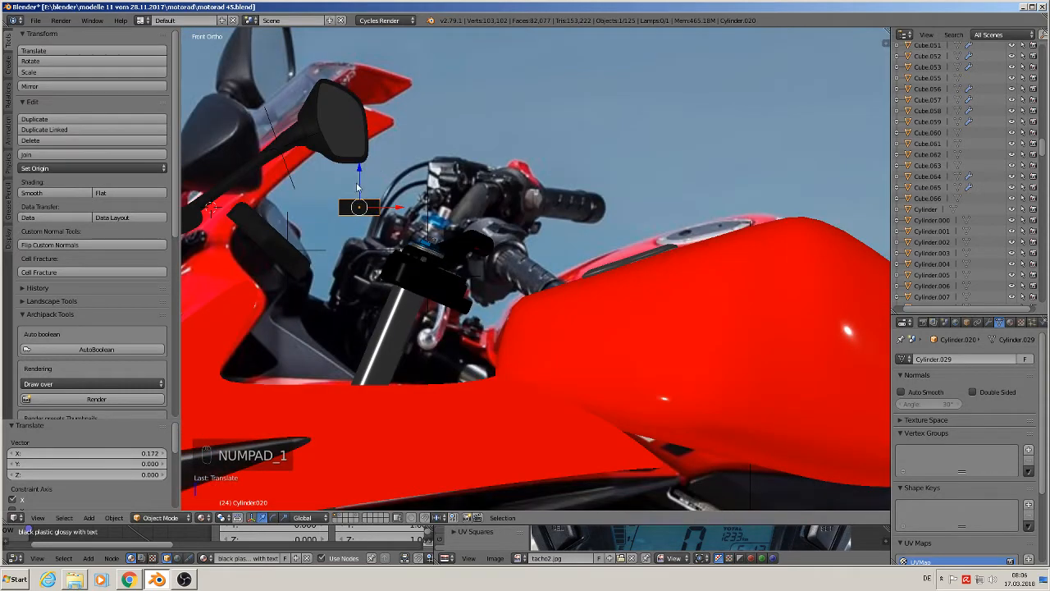
drag(360, 188, 361, 236)
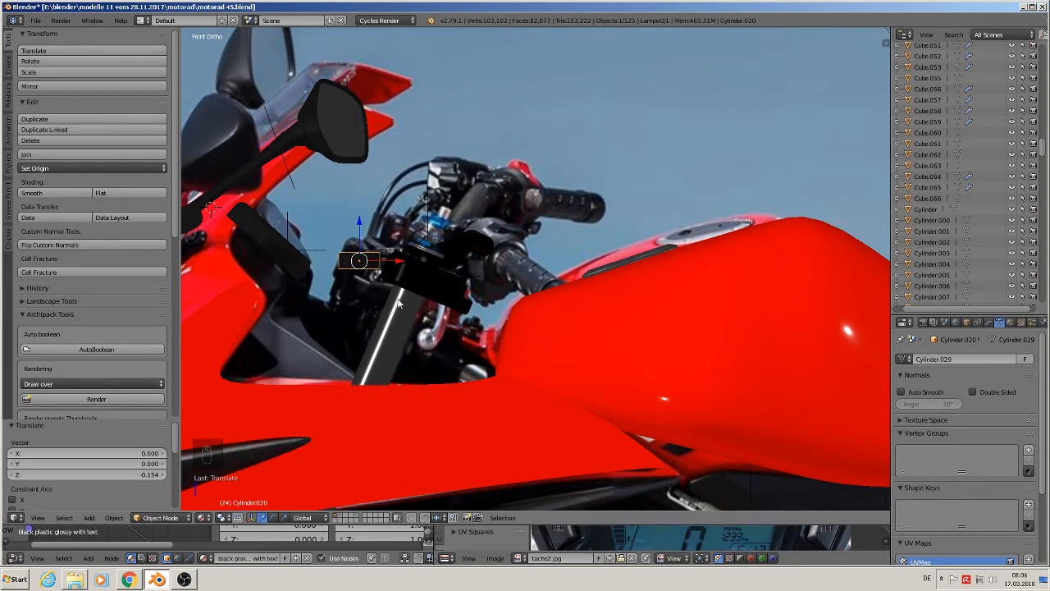
Tilt the ignition switch 25.4° in front view and shift it 0.006 in X and 0.008 in Z against the fork clamp
key(r)
click(376, 316)
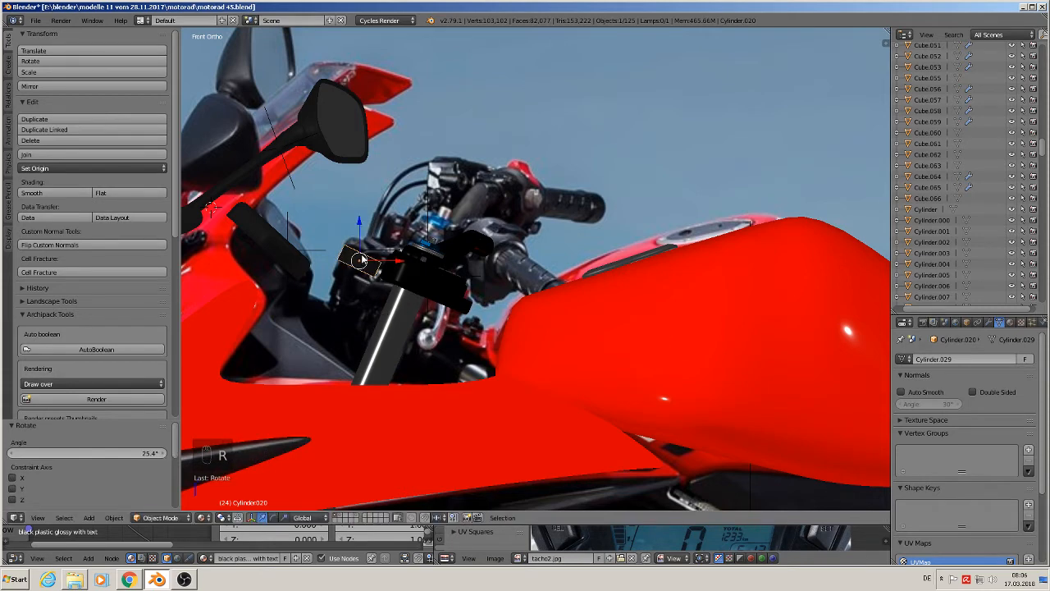
key(g)
click(372, 269)
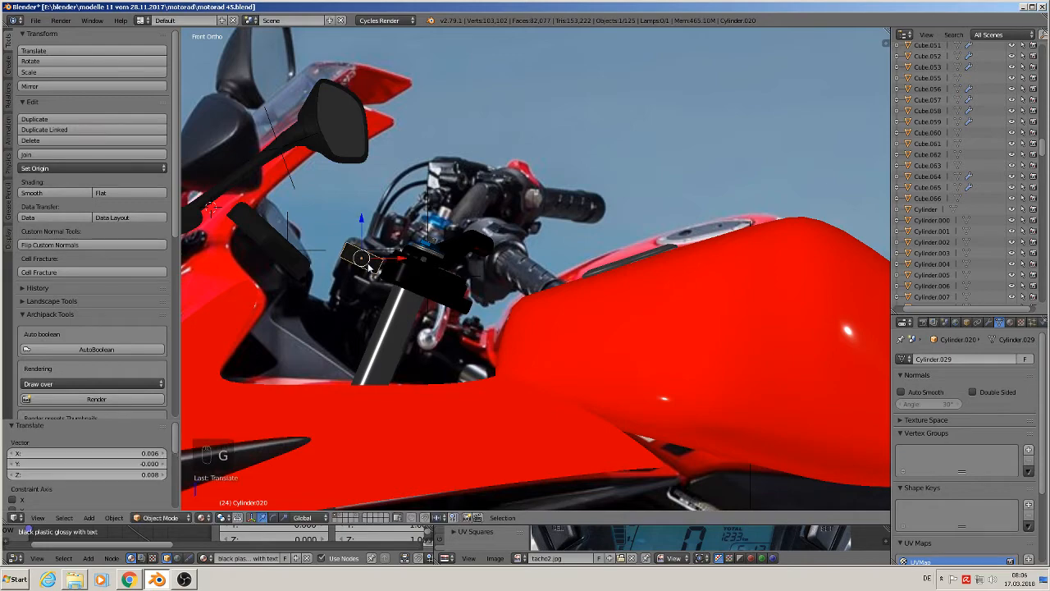
middle_drag(399, 288, 336, 305)
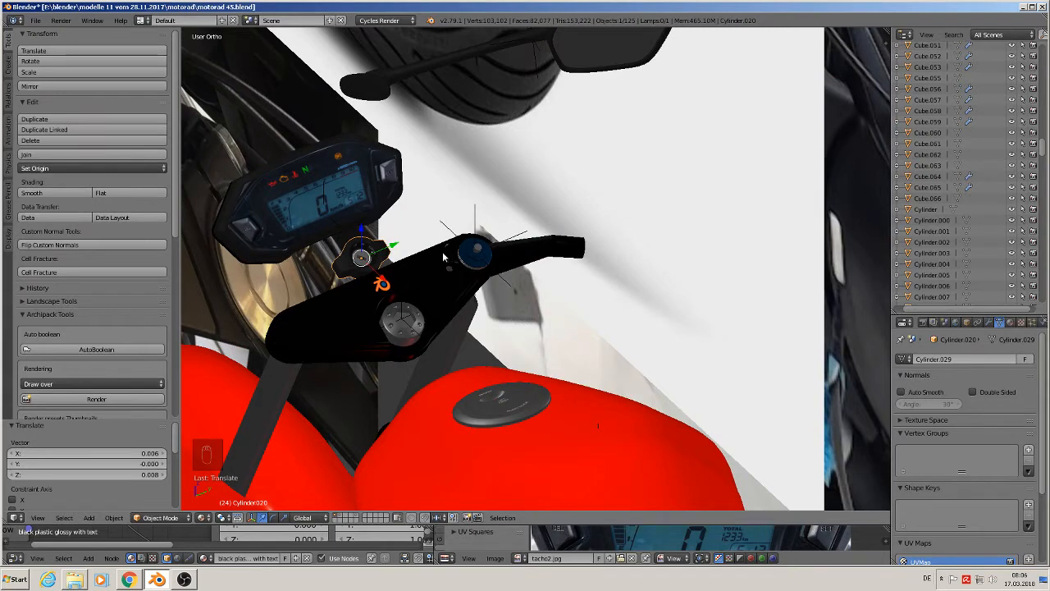
key(KP_1)
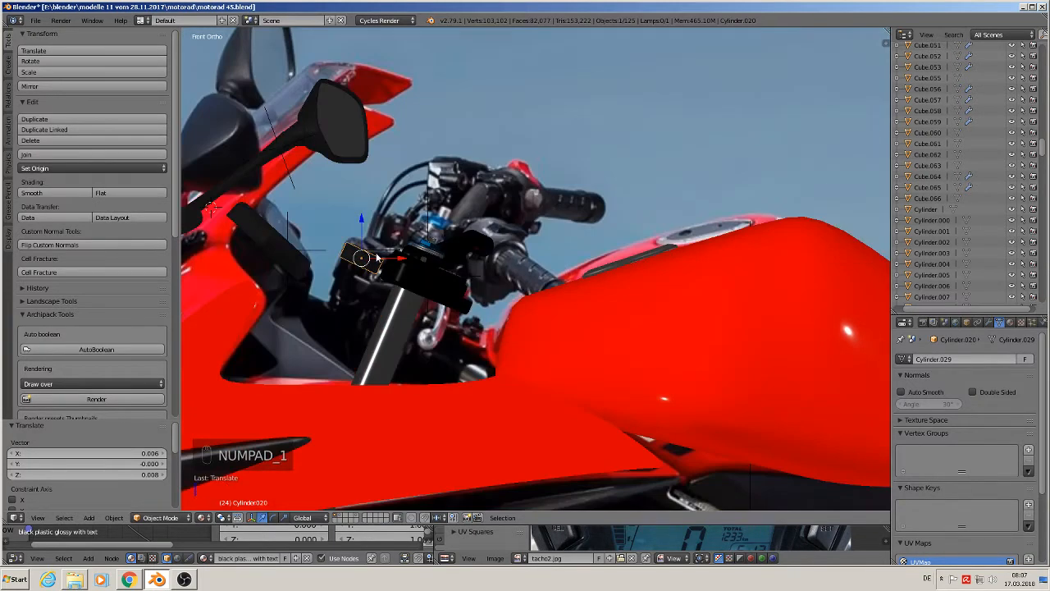
Move the ignition switch to the layer that holds the source parts and show only that layer
key(m)
key(m)
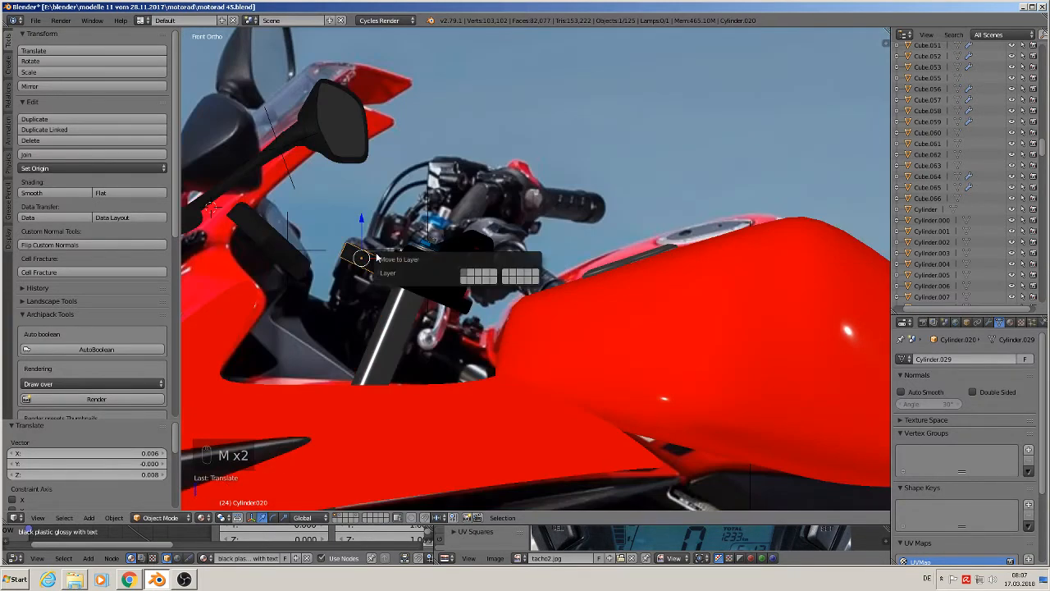
click(493, 275)
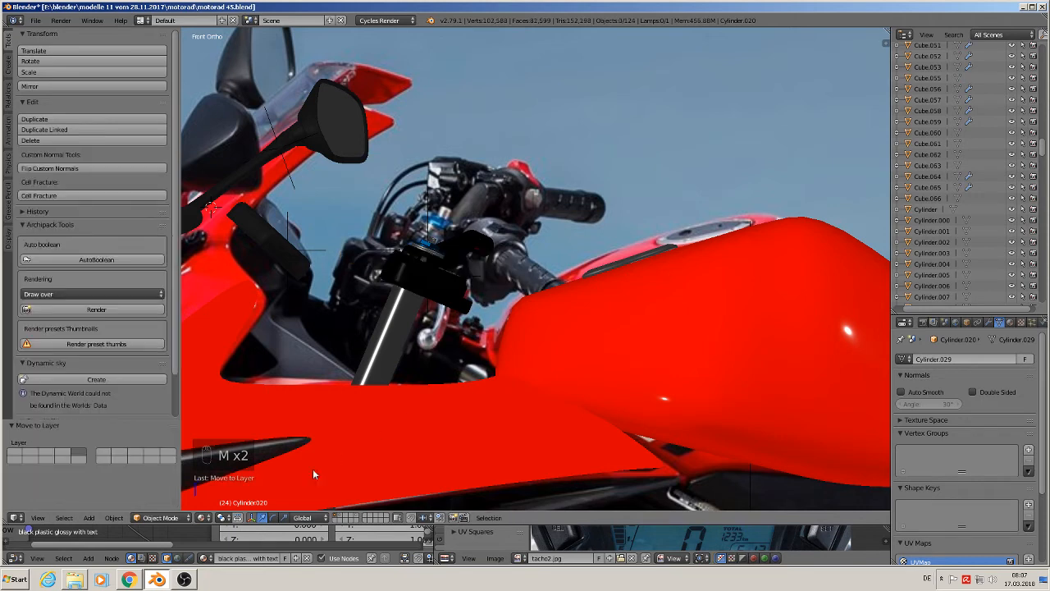
click(354, 520)
scroll(356, 418, down, 4)
scroll(379, 396, down, 3)
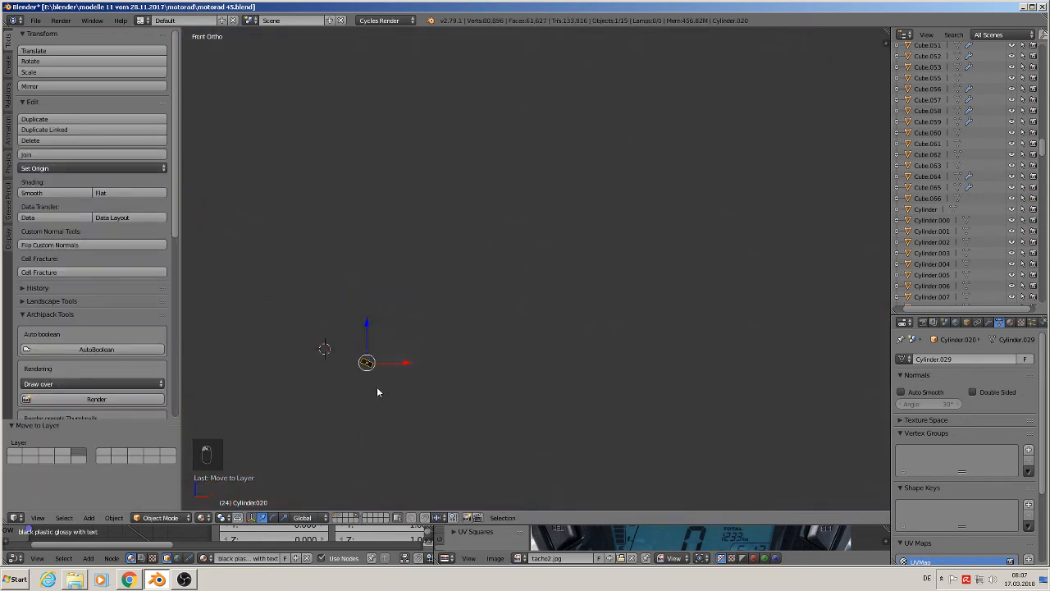
Clear the ignition switch's location so it sits at the world origin and put it in a new group named keyholder
key(shift+c)
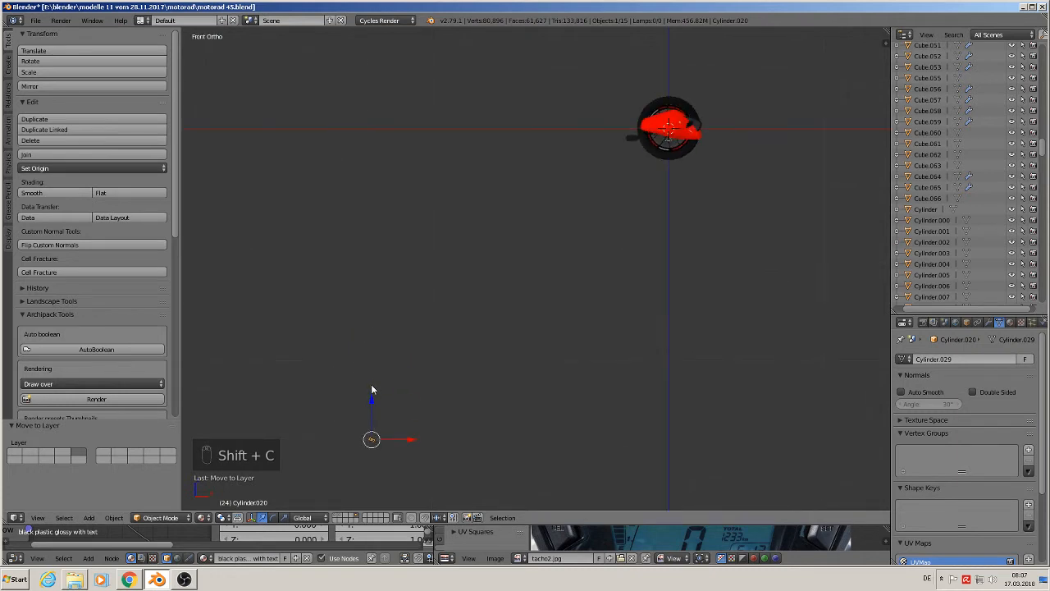
key(alt+g)
key(ctrl+g)
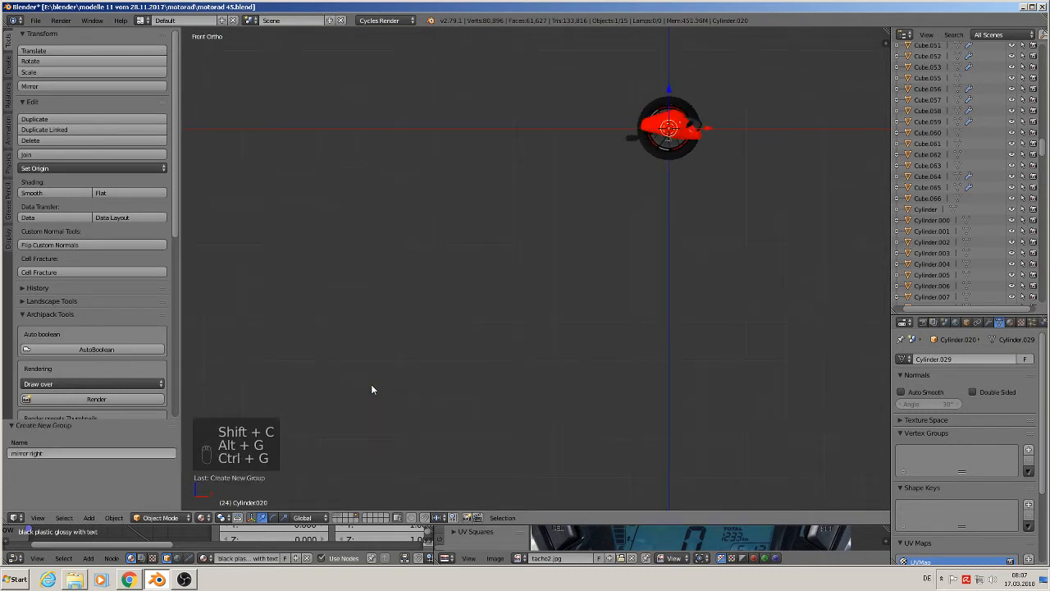
click(71, 454)
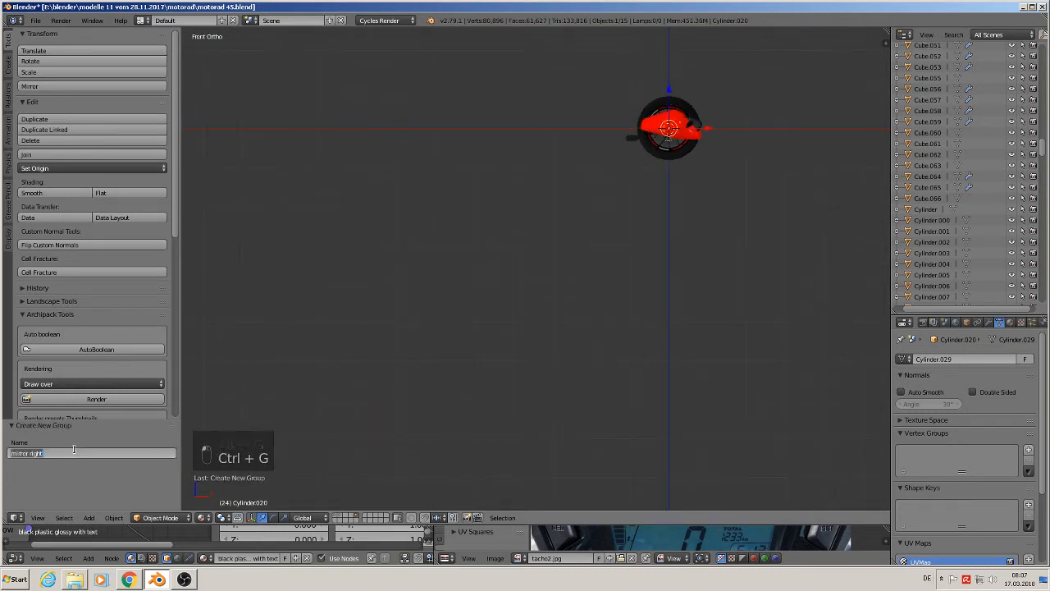
text(ki)
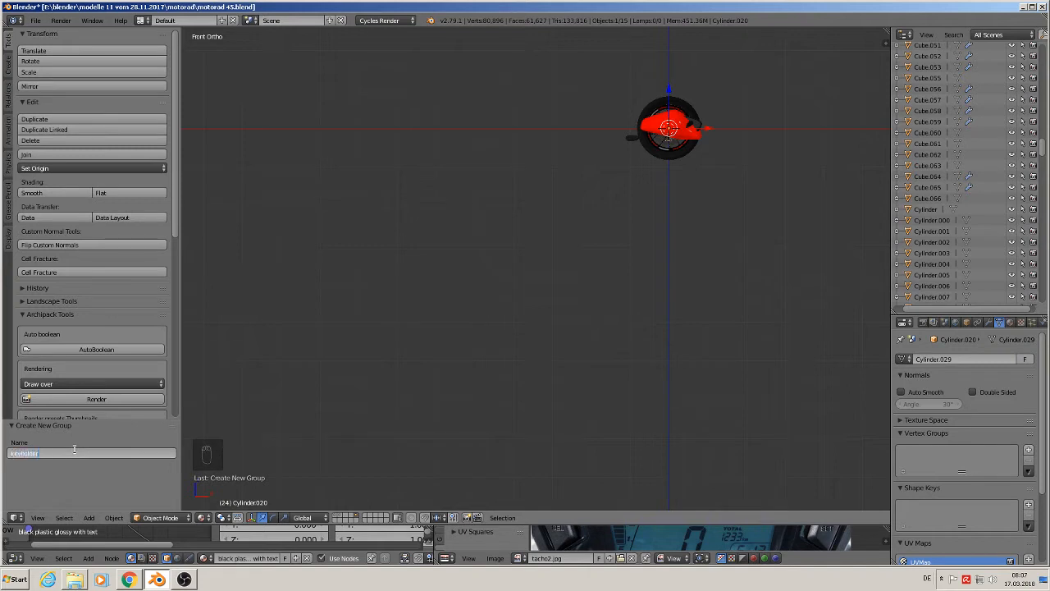
key(Return)
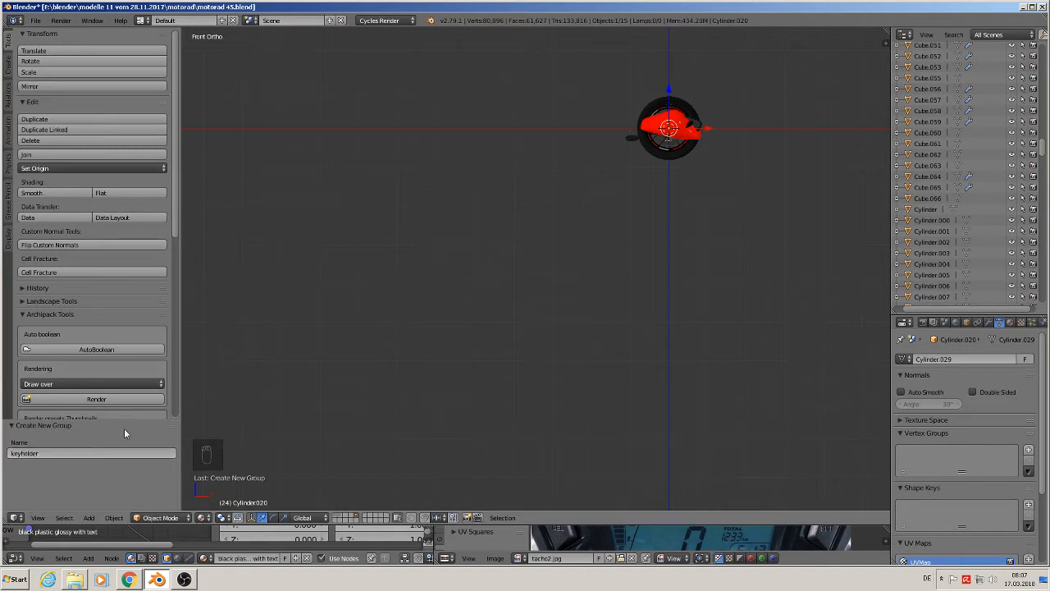
Show the bike's layer, add a keyholder group instance near the fork clamp and set its empty display size to 0.10
click(336, 517)
shift+middle_drag(411, 414, 525, 264)
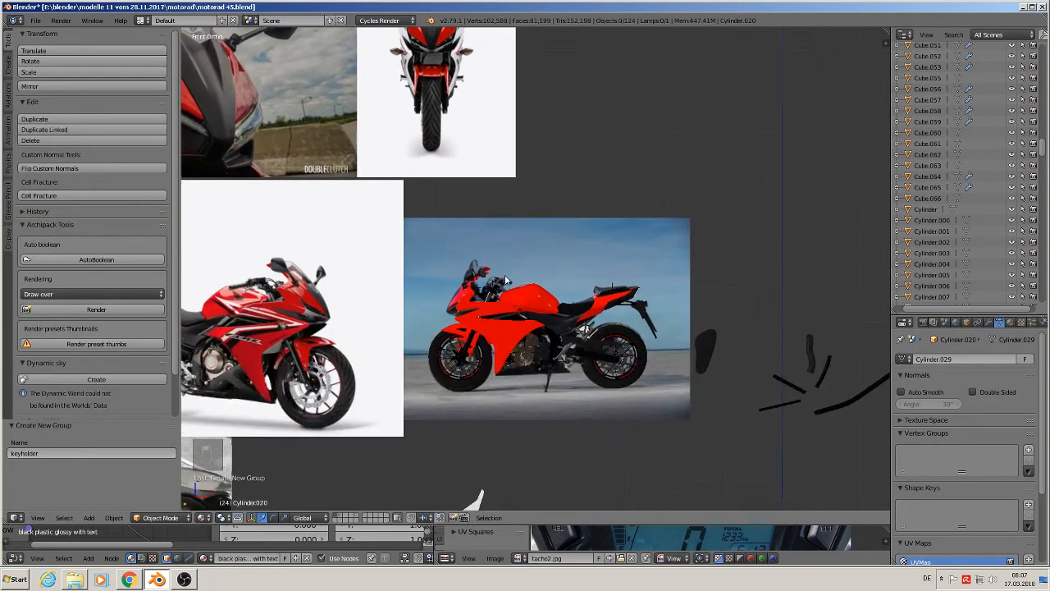
scroll(484, 287, up, 11)
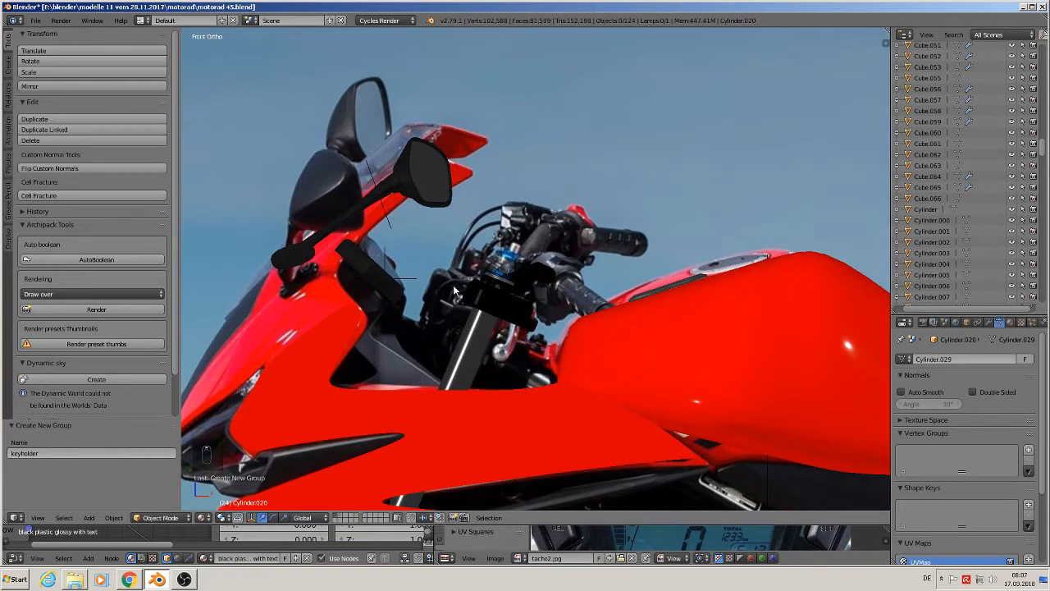
click(454, 287)
click(89, 517)
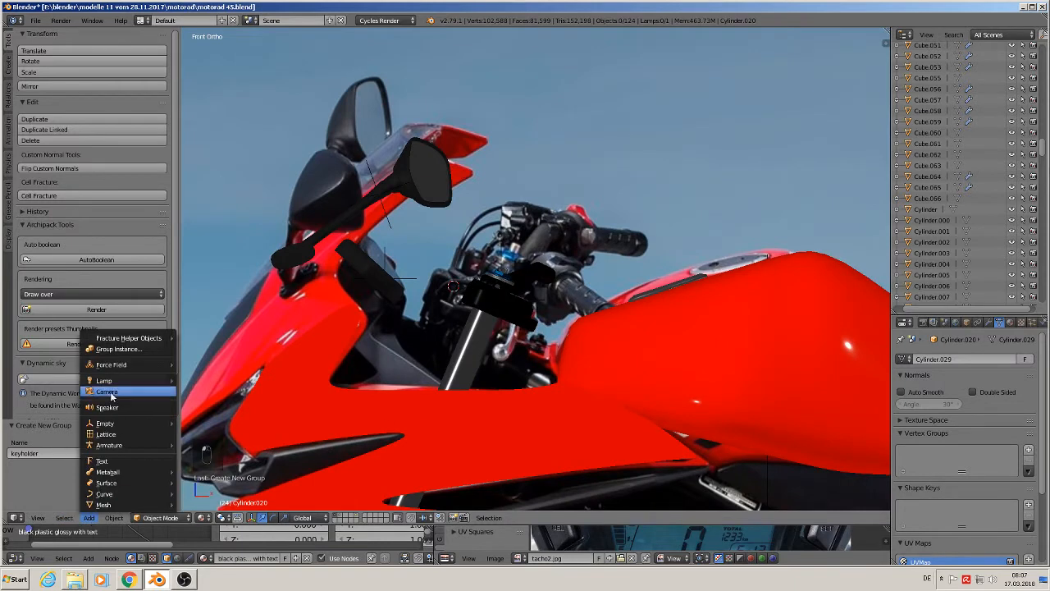
click(113, 349)
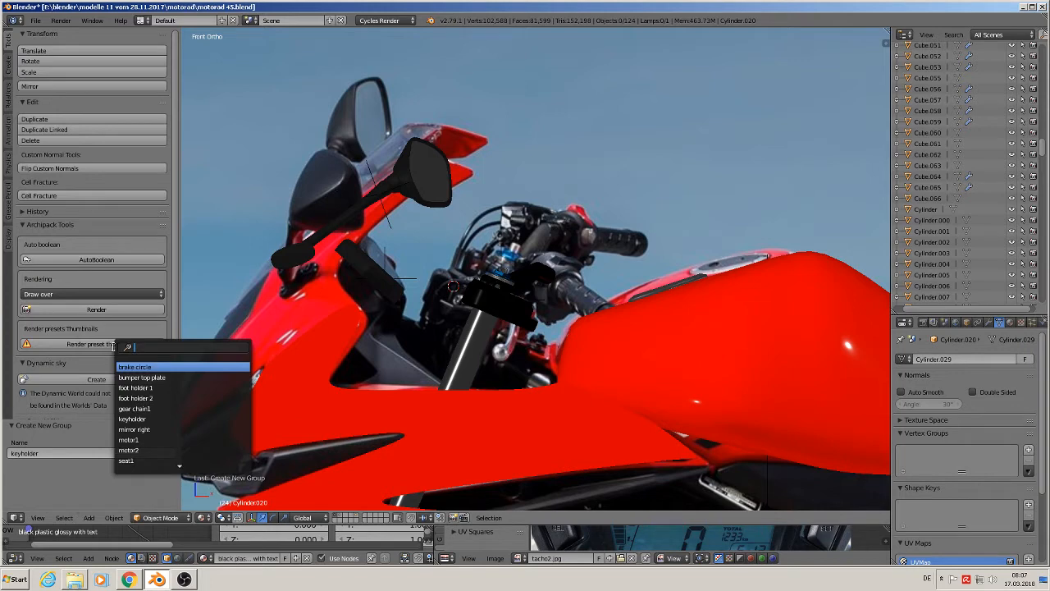
click(180, 418)
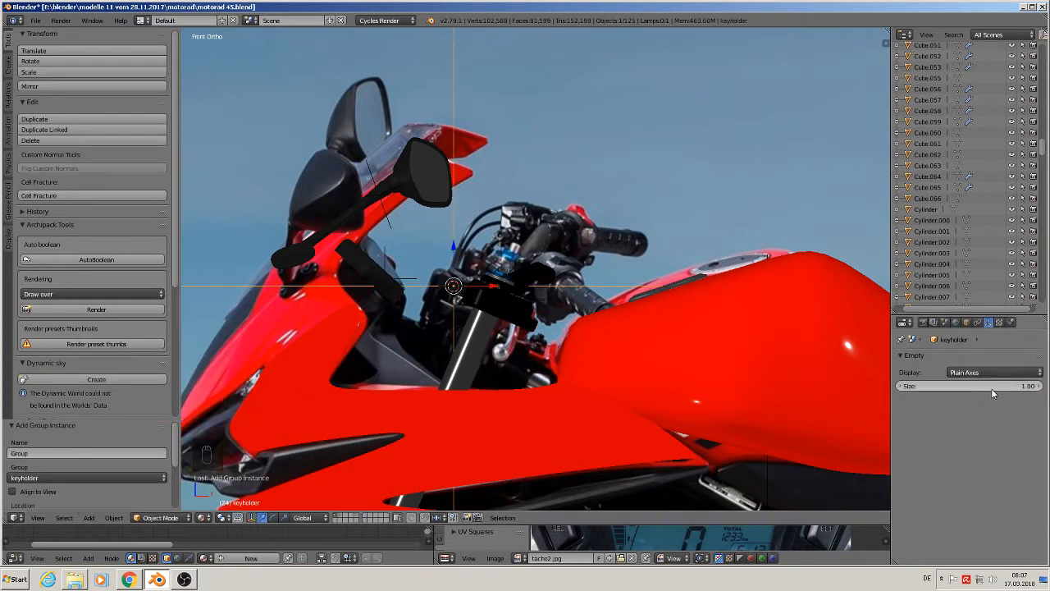
drag(992, 387, 927, 387)
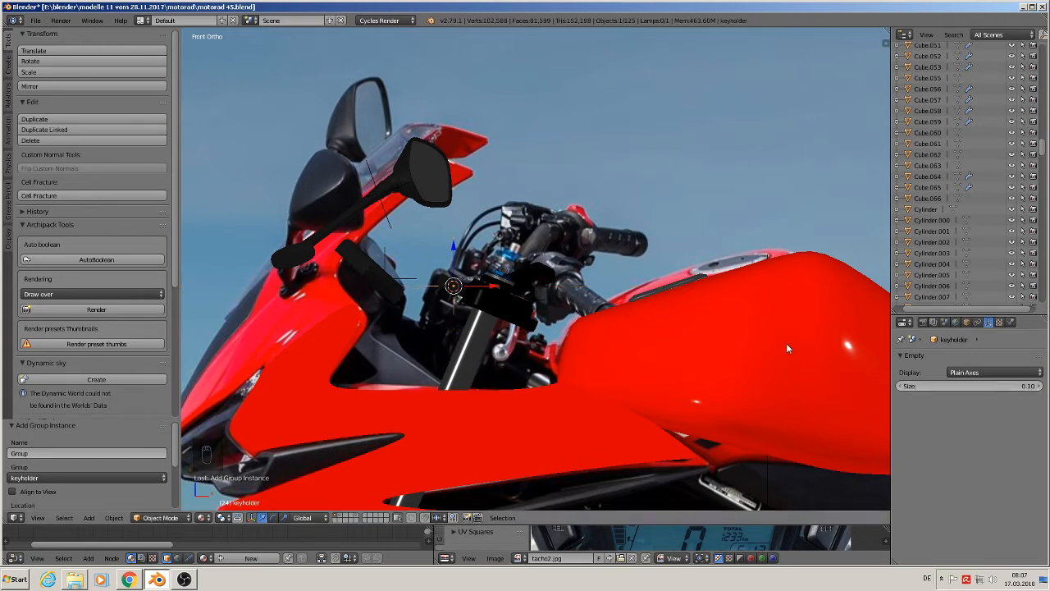
Move the keyholder instance -11.534 along Y in top view, onto the bike's handlebar area
key(KP_7)
scroll(648, 381, down, 7)
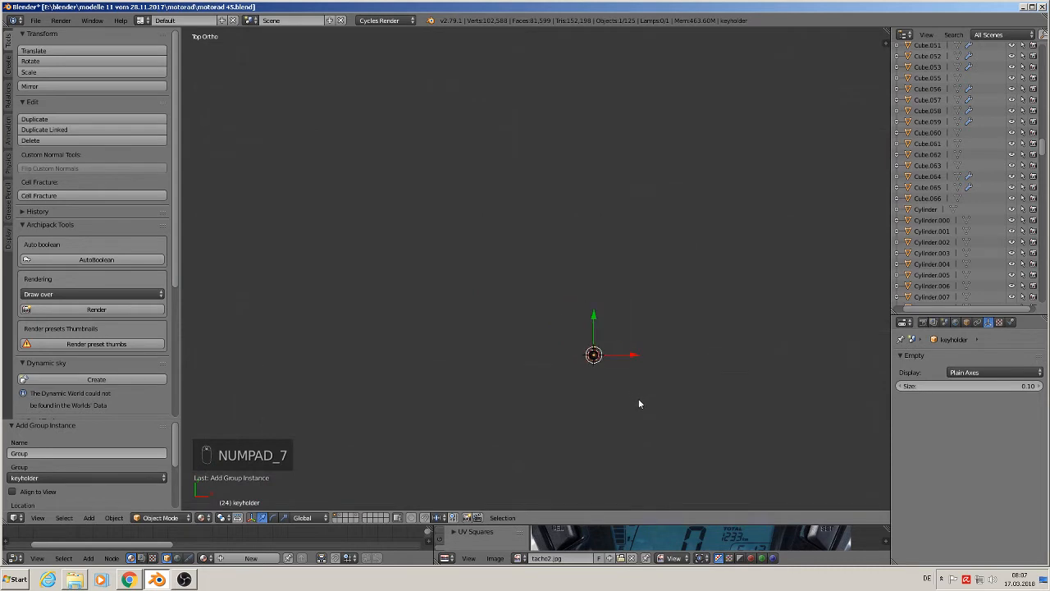
shift+middle_drag(674, 413, 521, 202)
scroll(519, 238, down, 3)
scroll(525, 271, down, 3)
shift+middle_drag(539, 298, 559, 226)
drag(493, 99, 490, 136)
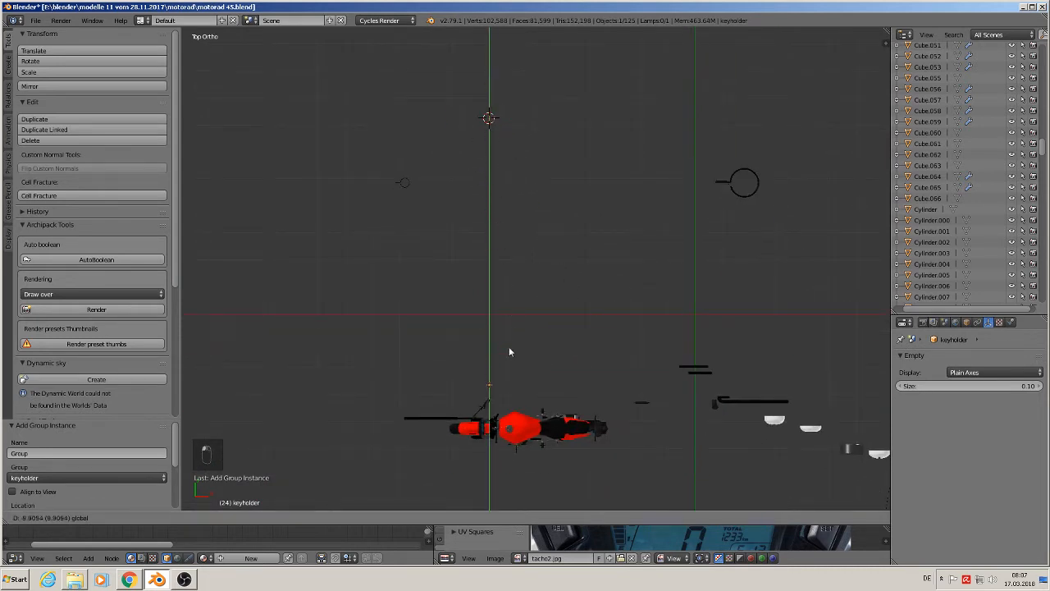
drag(509, 351, 512, 392)
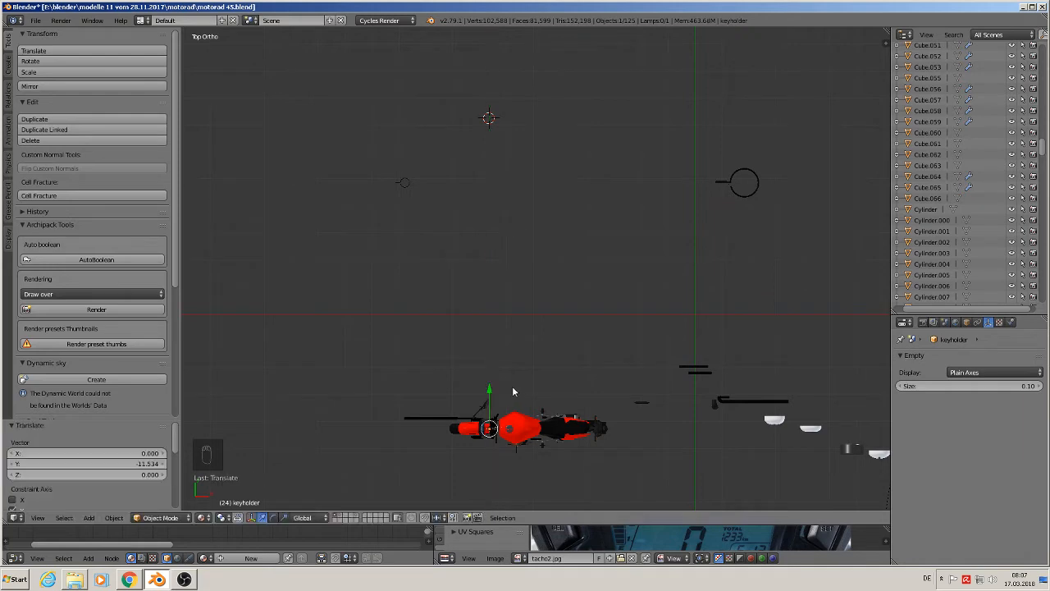
Shift the keyholder instance -0.020 along X ahead of the fork clamp, locate it in the outliner and check its placement
scroll(514, 435, up, 8)
scroll(353, 371, up, 4)
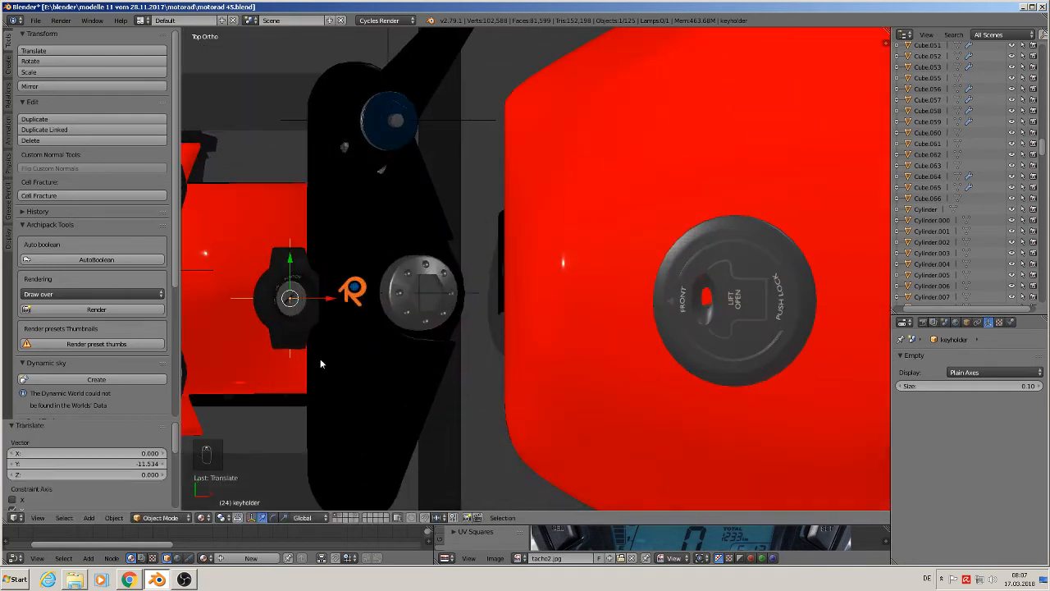
drag(287, 271, 321, 301)
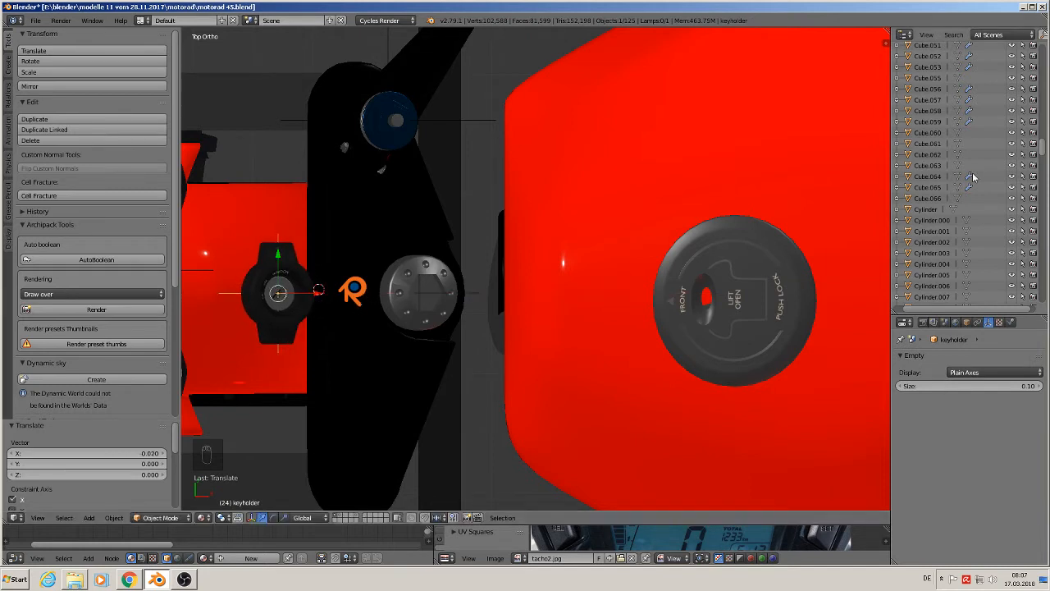
key(KP_Decimal)
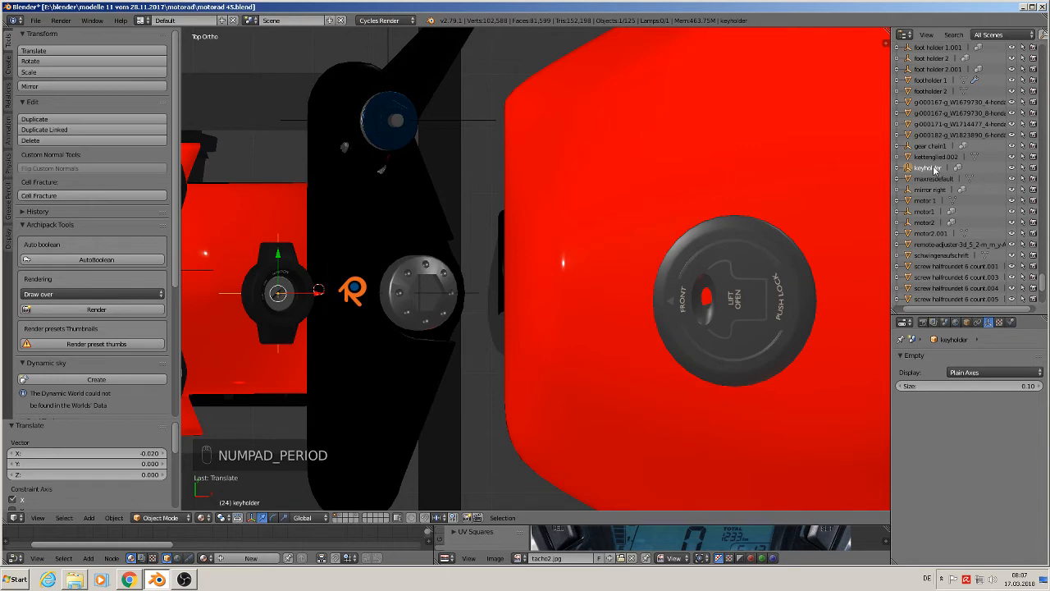
middle_drag(468, 304, 473, 208)
scroll(473, 209, down, 5)
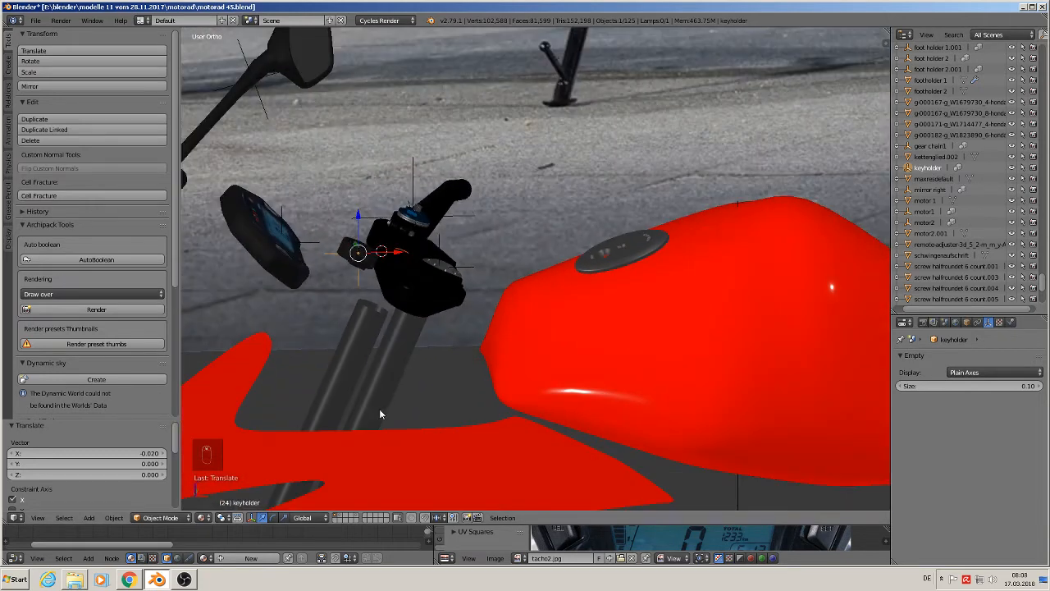
Show only the source-parts layer and rename the mirror object Cube.001 as "mirror right"
key(KP_Divide)
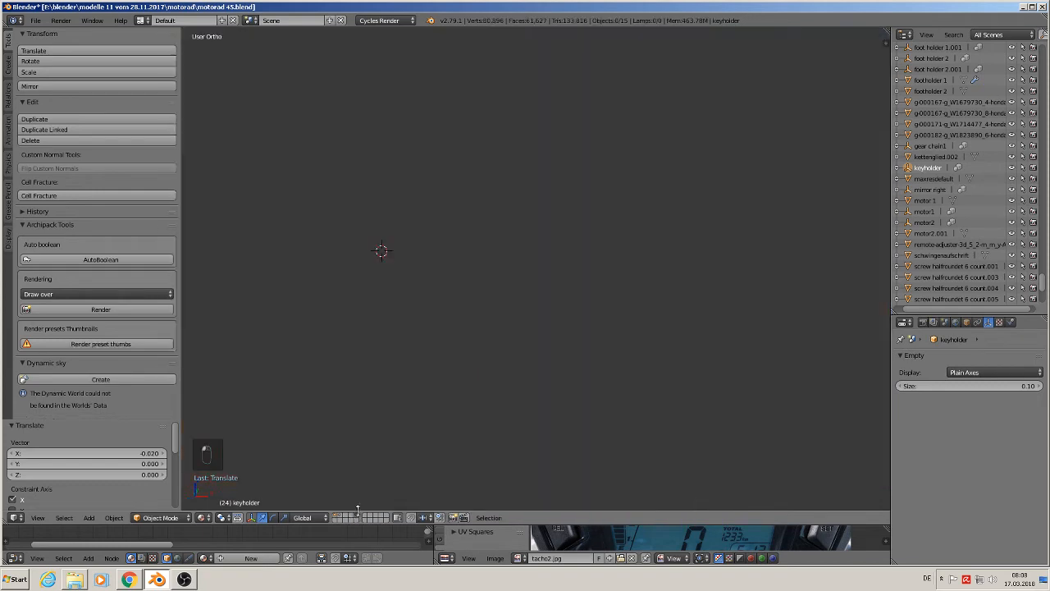
key(KP_1)
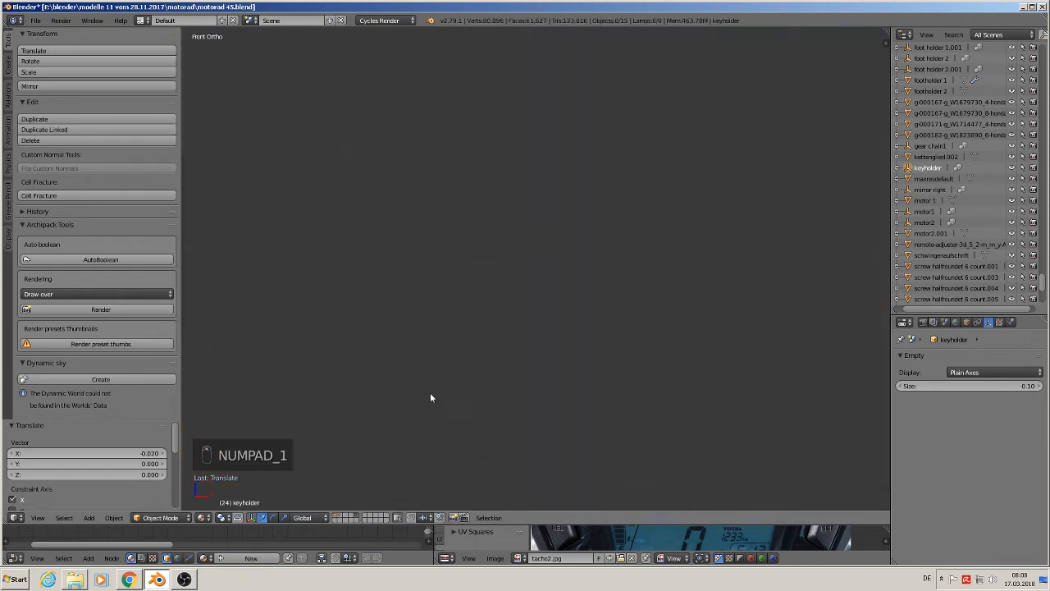
scroll(673, 148, up, 8)
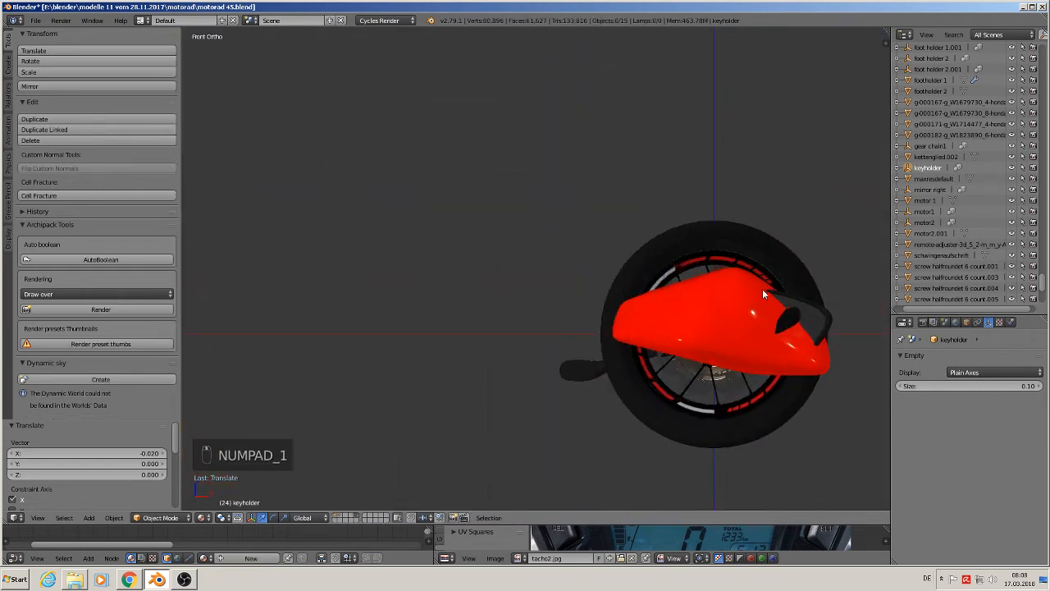
shift+middle_drag(739, 297, 567, 241)
scroll(498, 281, up, 2)
right_click(396, 329)
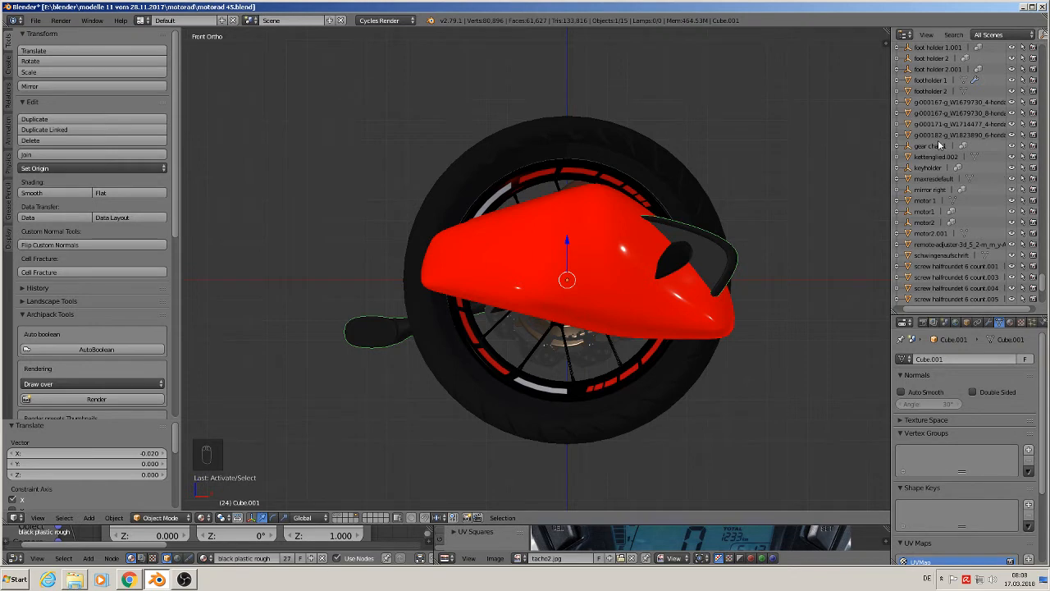
key(KP_Decimal)
right_click(933, 171)
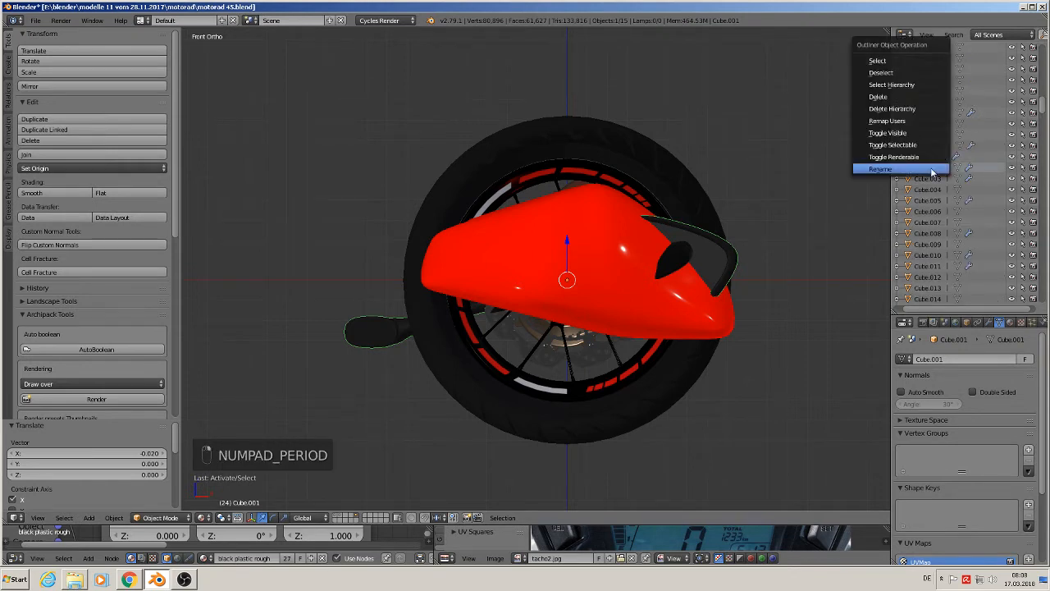
click(933, 170)
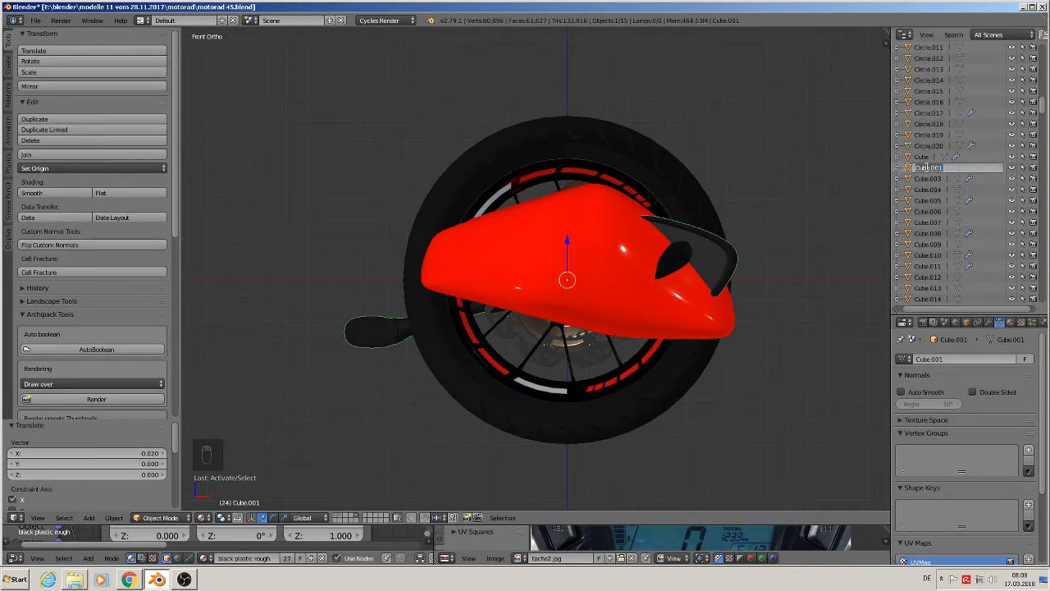
text(mirror right)
key(Return)
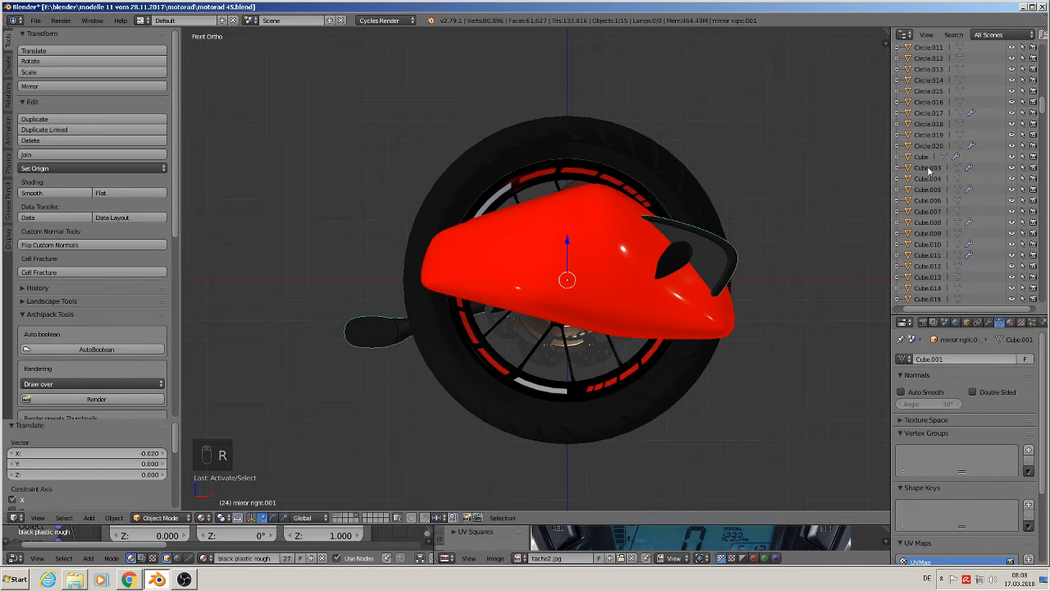
Examine the overlapping source parts one by one in wireframe to find any that still carry a default name
right_click(675, 269)
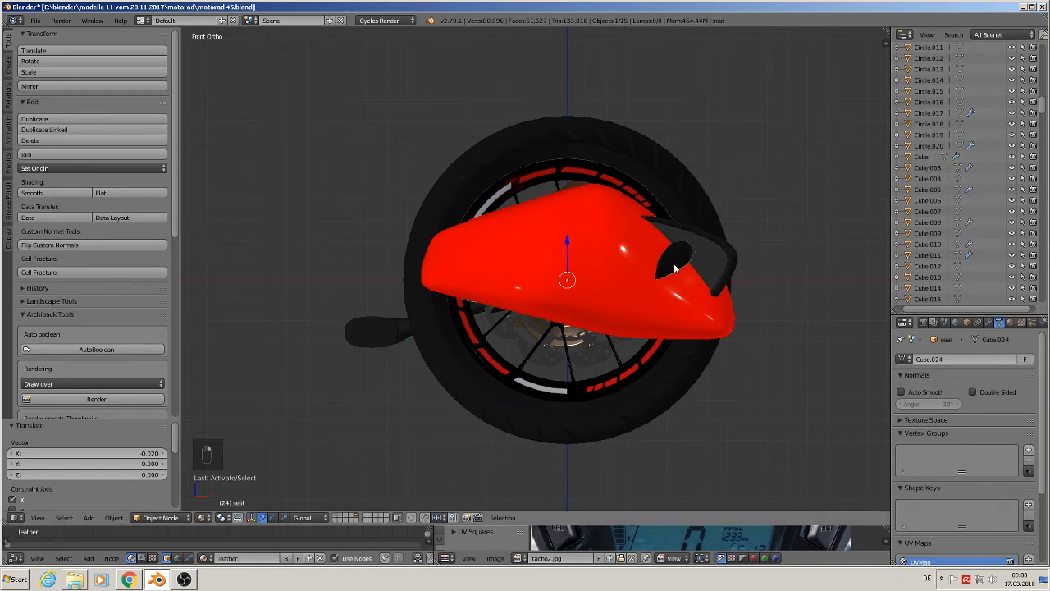
middle_drag(675, 268, 622, 297)
key(z)
scroll(574, 301, up, 5)
right_click(526, 270)
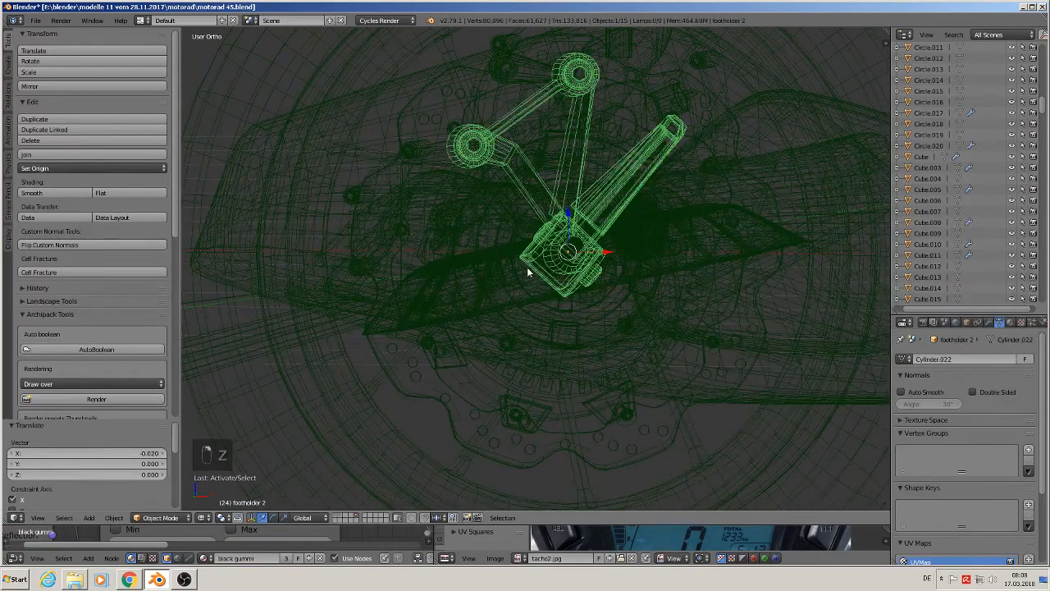
scroll(509, 268, up, 5)
right_click(464, 256)
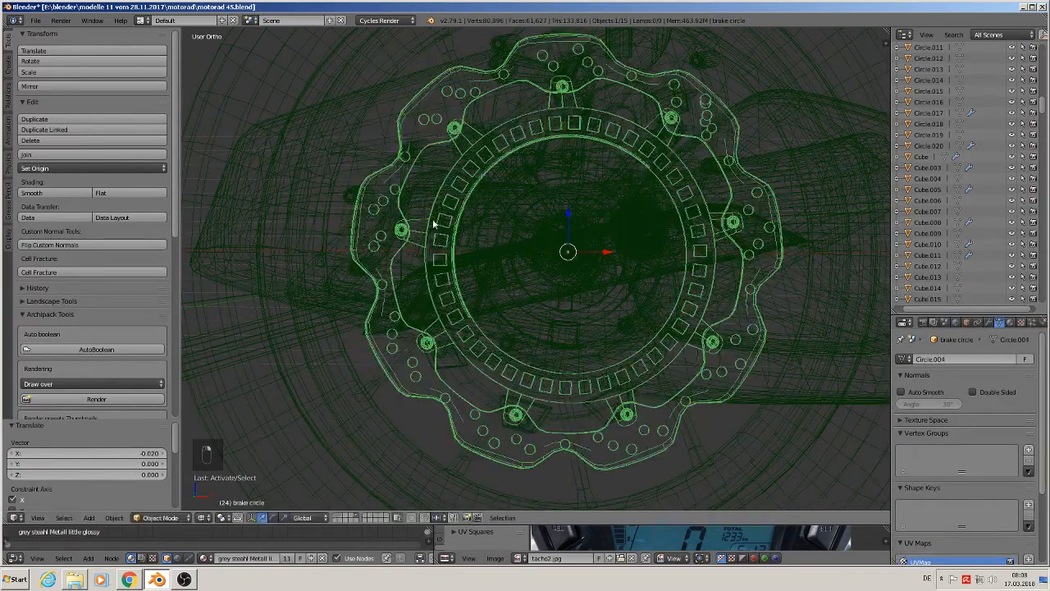
right_click(436, 222)
right_click(436, 222)
right_click(437, 218)
right_click(443, 223)
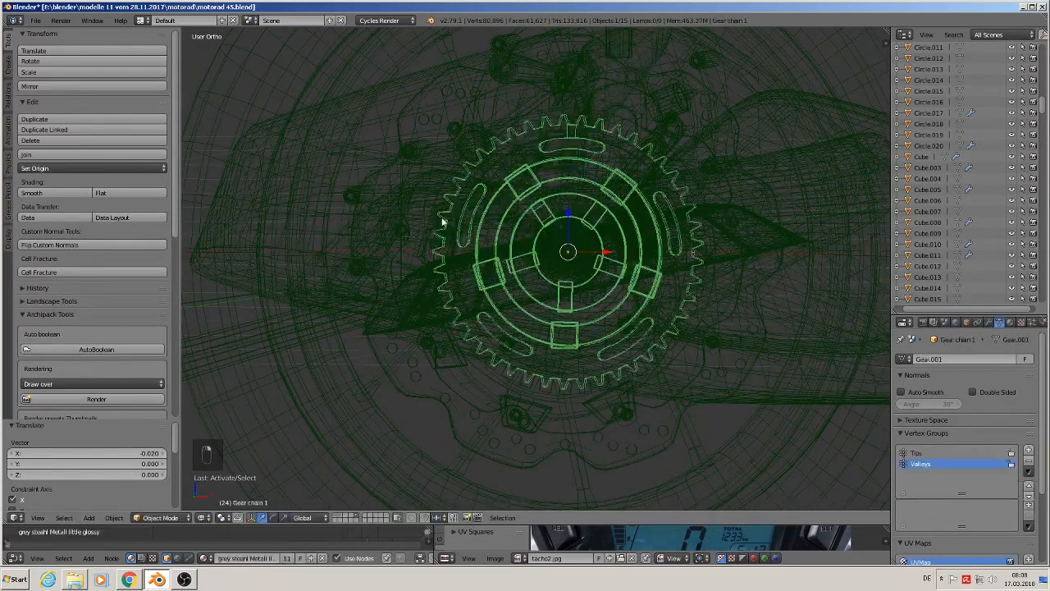
right_click(544, 215)
right_click(572, 201)
right_click(574, 200)
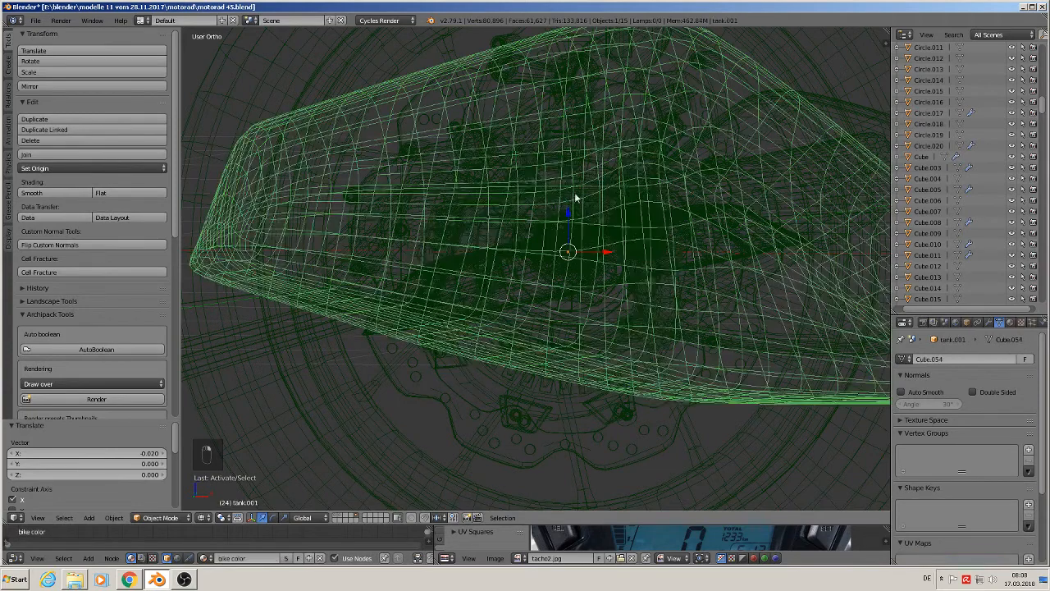
right_click(577, 198)
right_click(600, 189)
right_click(623, 172)
right_click(647, 145)
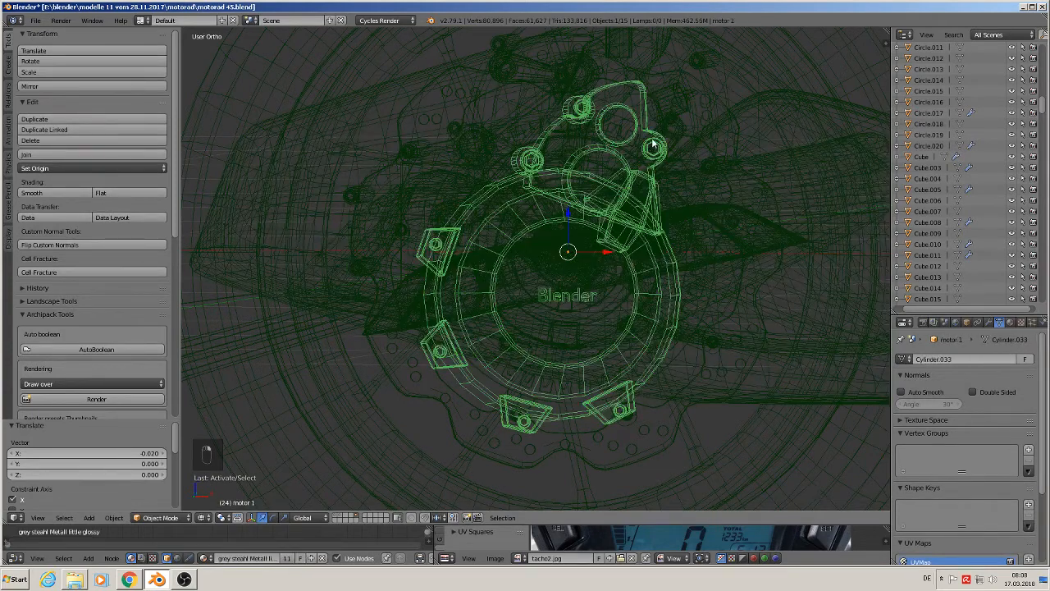
right_click(663, 133)
right_click(679, 108)
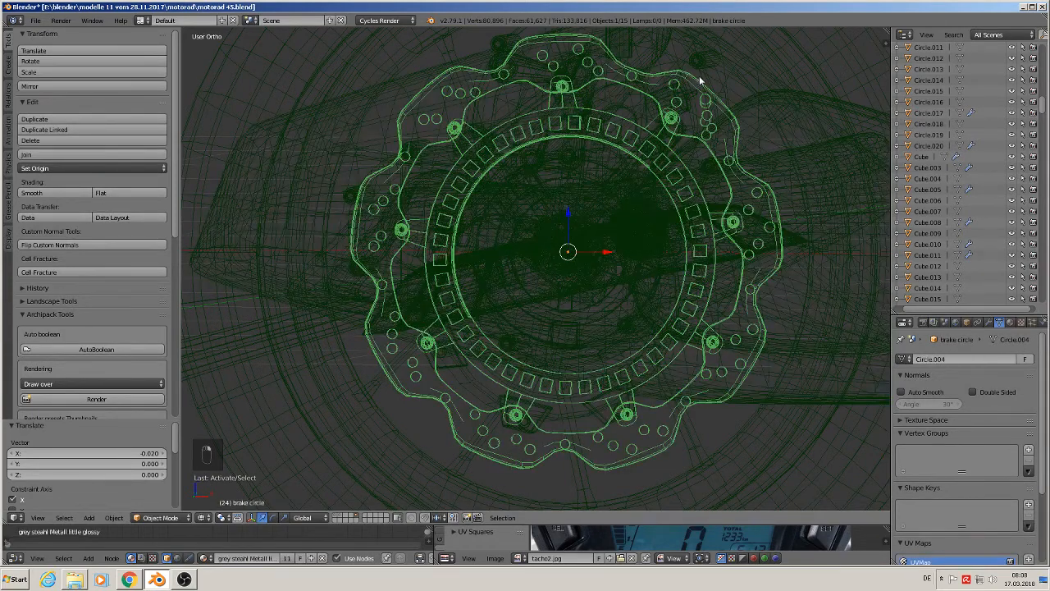
middle_drag(611, 271, 600, 271)
right_click(571, 261)
scroll(564, 255, up, 4)
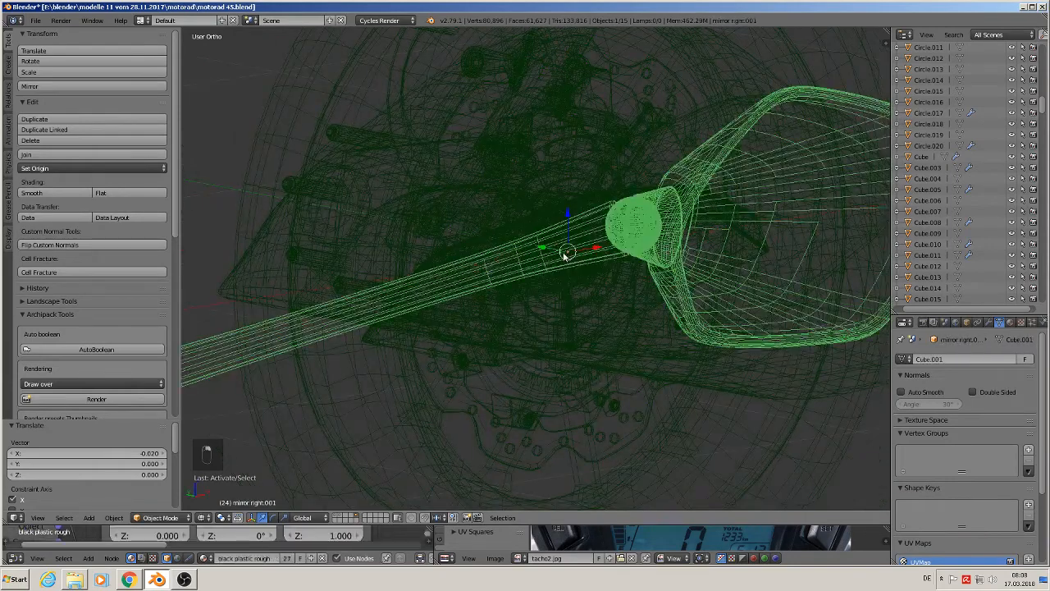
scroll(567, 254, down, 4)
right_click(568, 254)
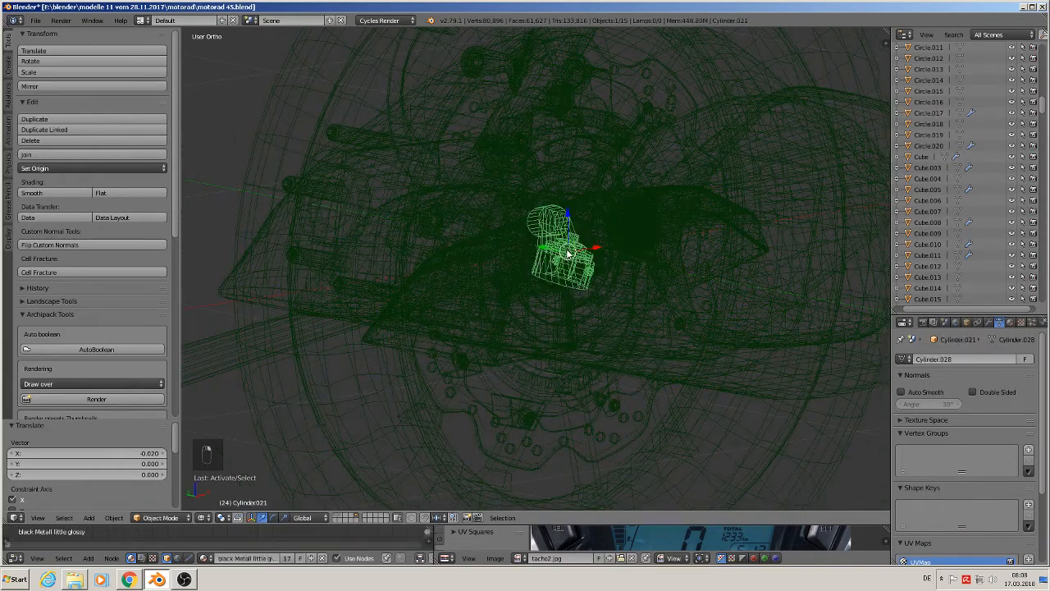
middle_drag(589, 281, 645, 265)
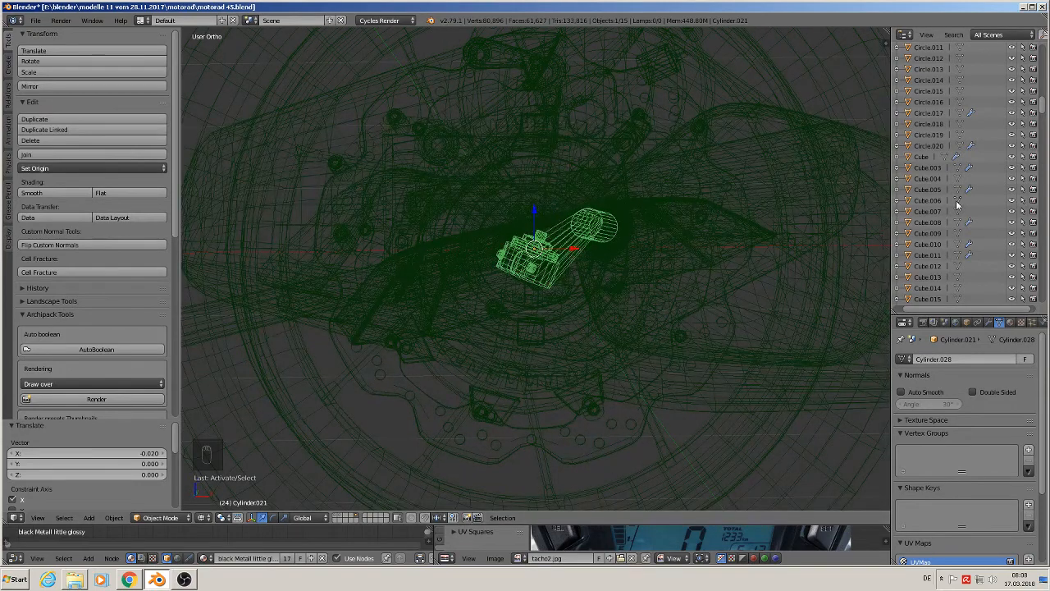
Rename the selected handlebar clamp part Cylinder.021 as "steeringholder" in the outliner
key(KP_Decimal)
right_click(932, 169)
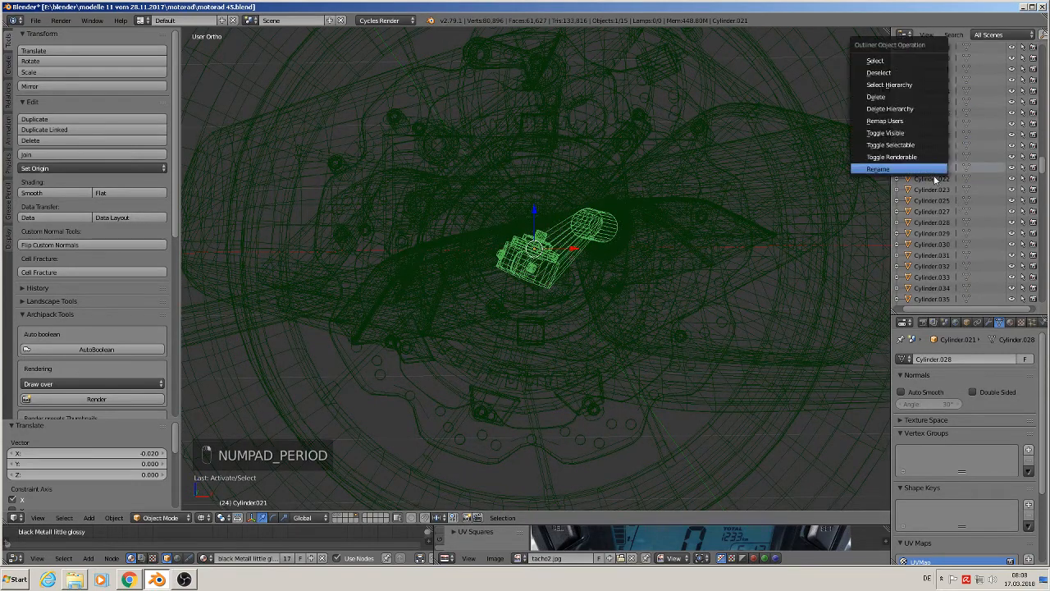
click(927, 174)
key(BackSpace)
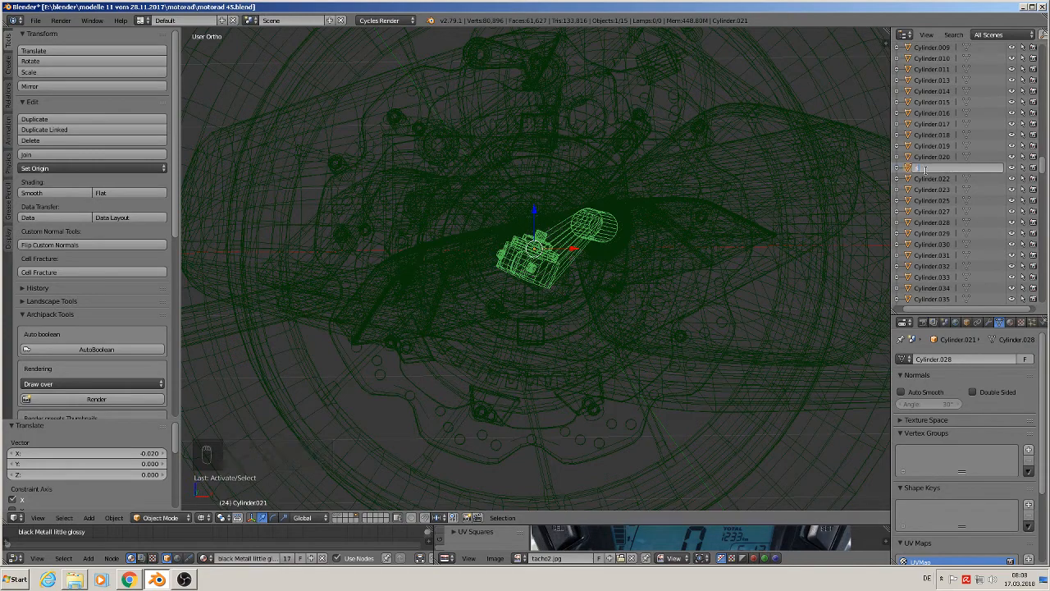
text(E)
text(teeringholder)
key(Return)
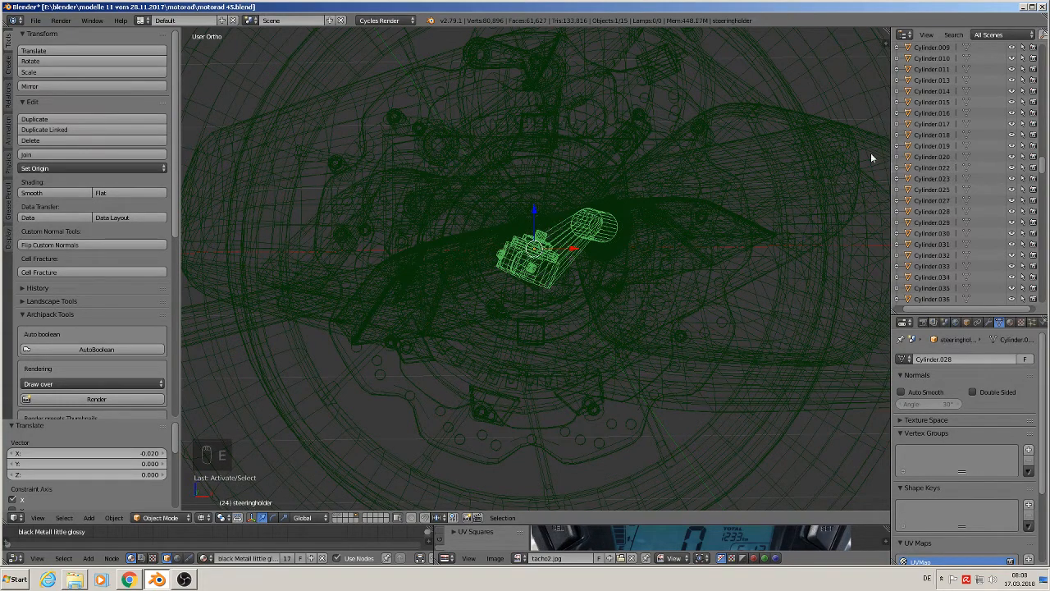
Examine the remaining overlapping source parts one by one for default names that still need replacing
right_click(534, 251)
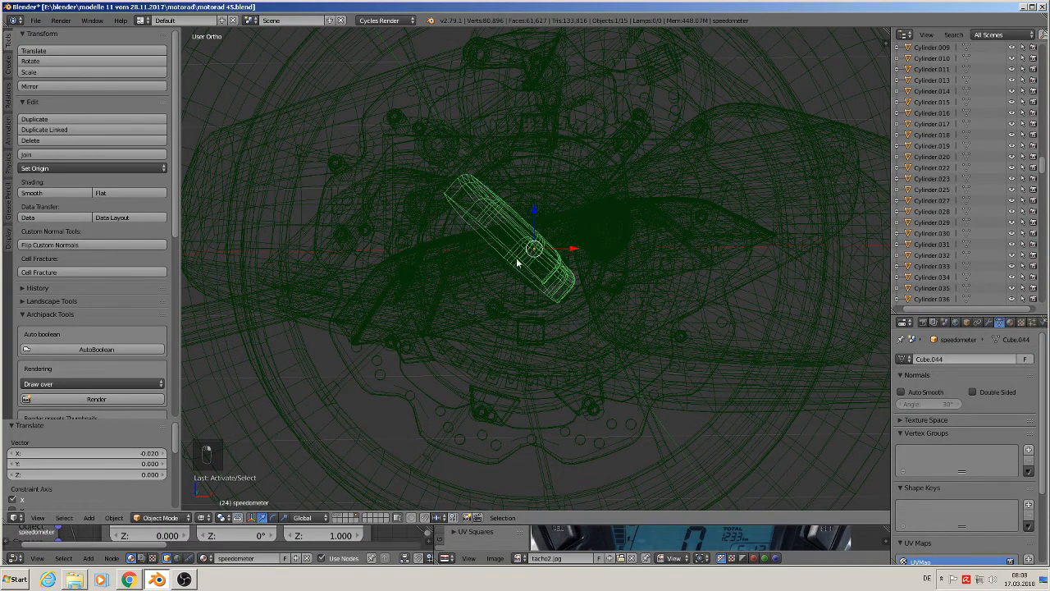
right_click(463, 275)
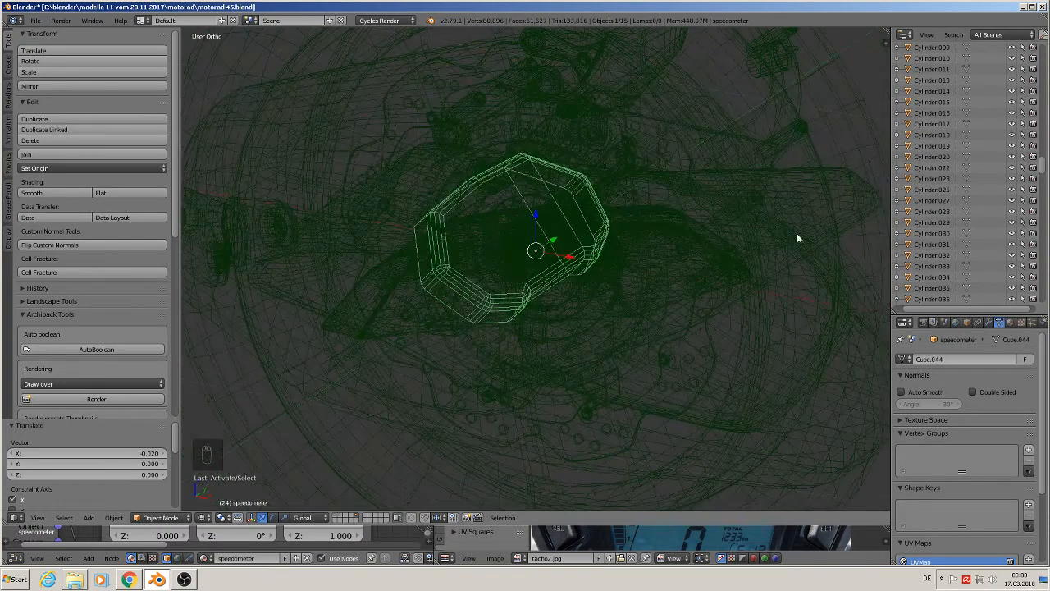
key(KP_Decimal)
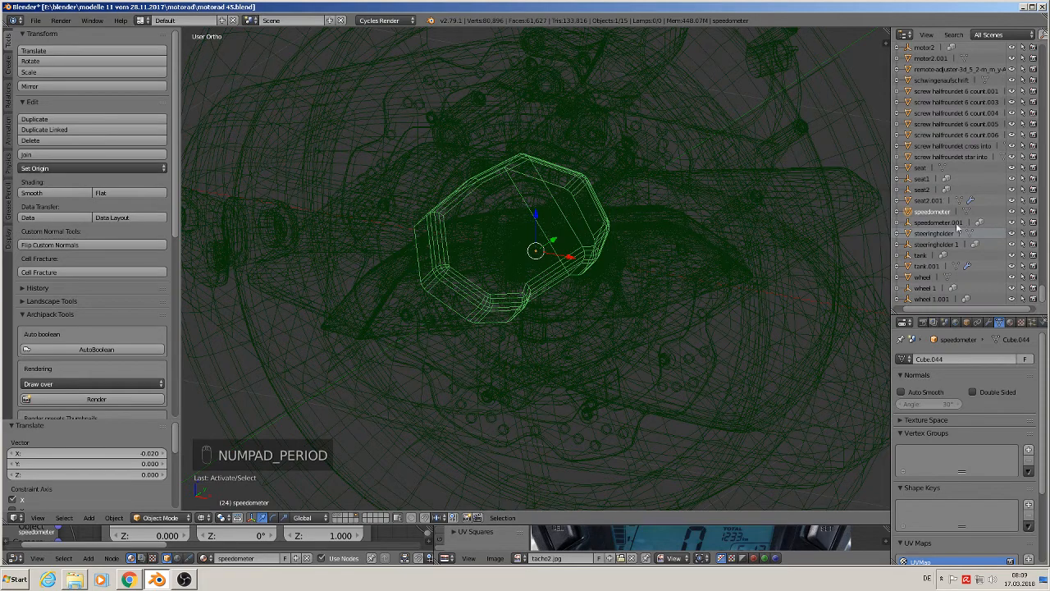
right_click(530, 248)
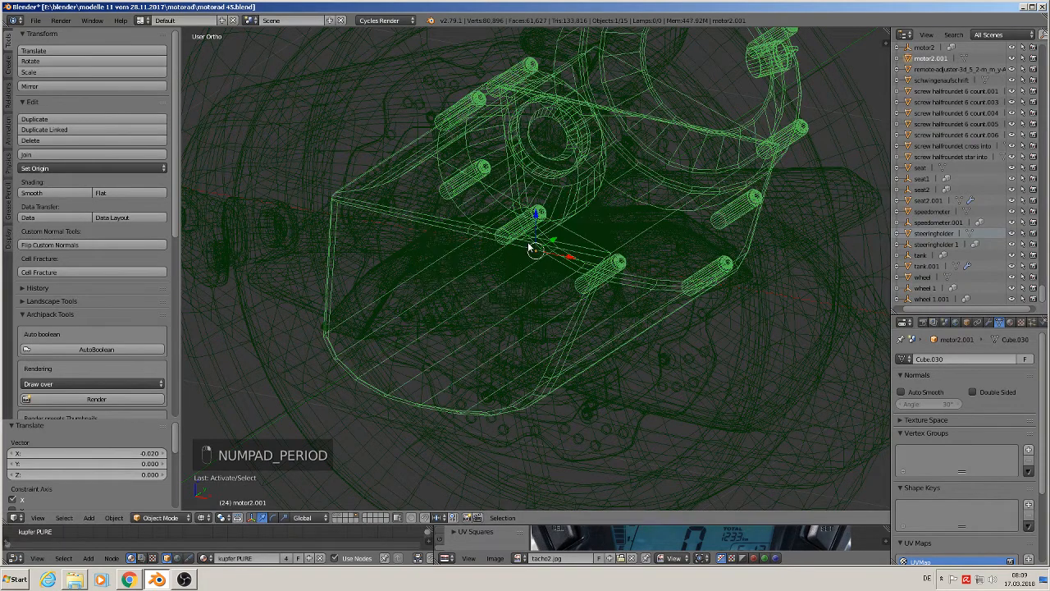
right_click(532, 246)
right_click(548, 239)
right_click(552, 237)
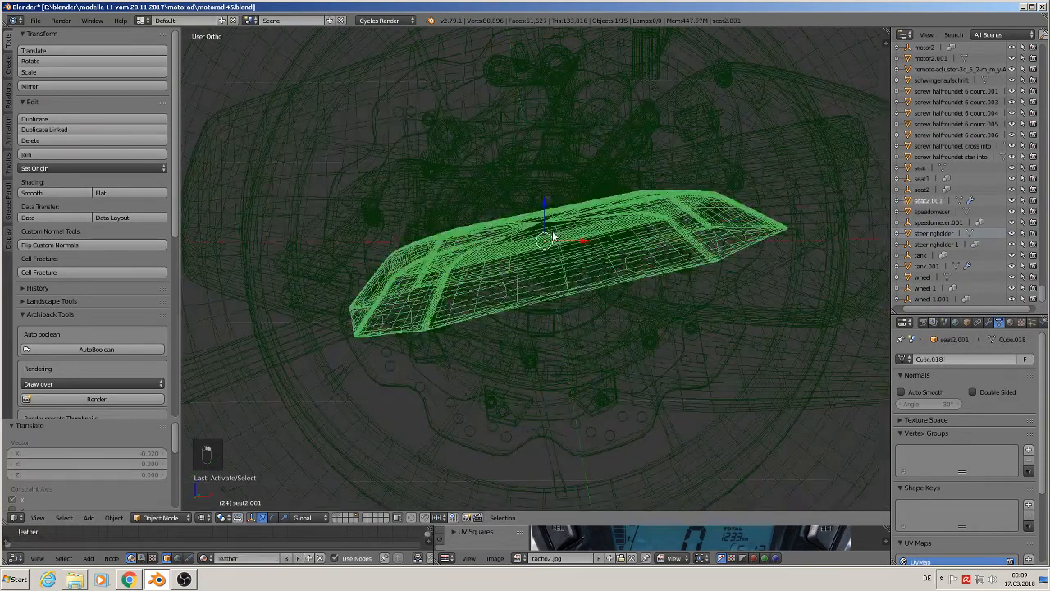
right_click(552, 237)
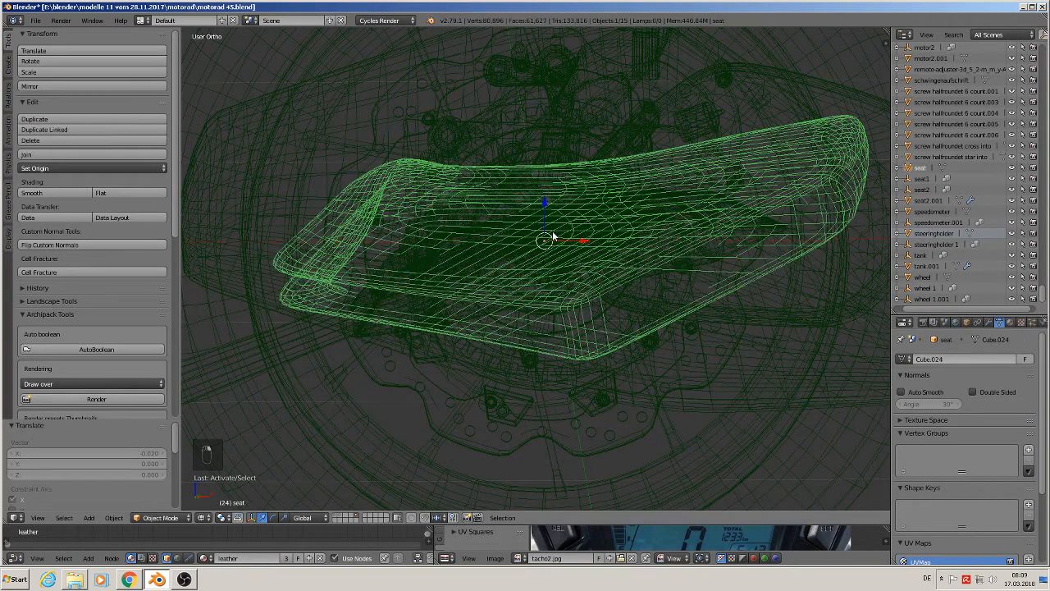
right_click(552, 237)
right_click(552, 237)
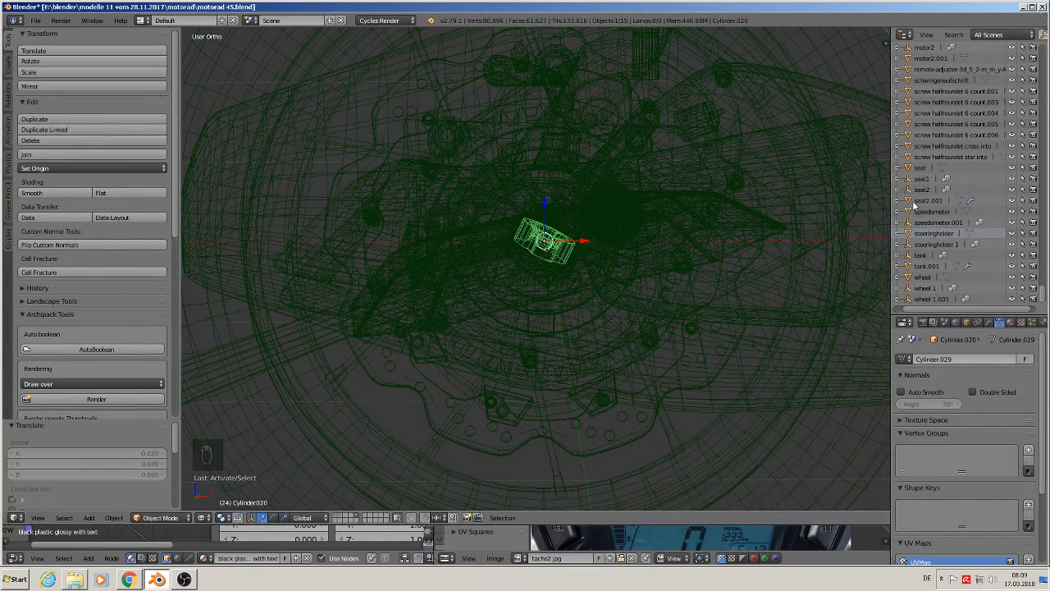
Locate the small cylindrical part Cylinder.020 in the outliner and rename it as "keyholder starter"
key(KP_Decimal)
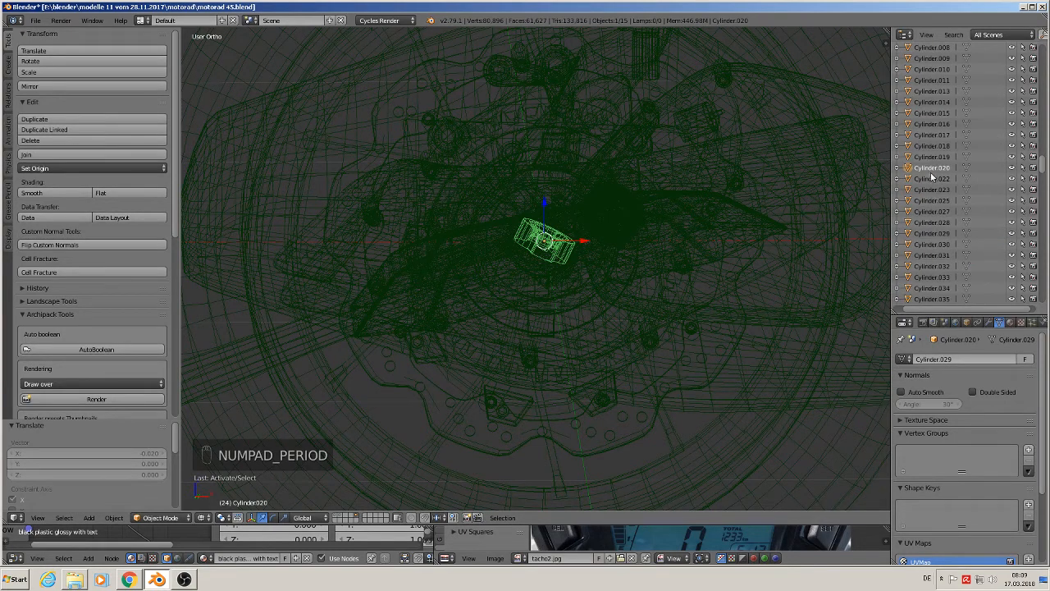
right_click(932, 171)
click(933, 169)
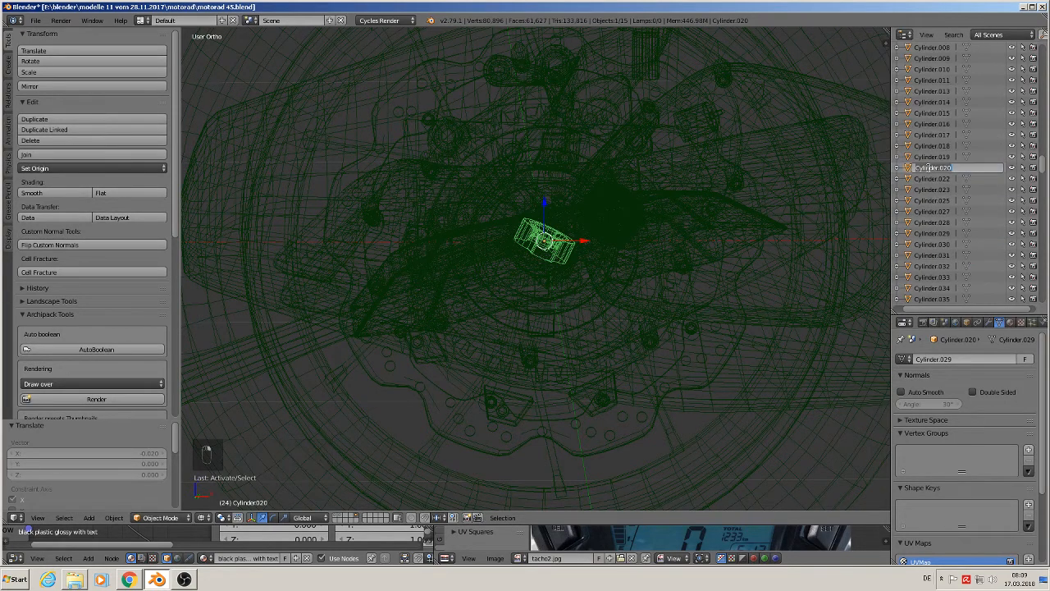
key(BackSpace)
key(Return)
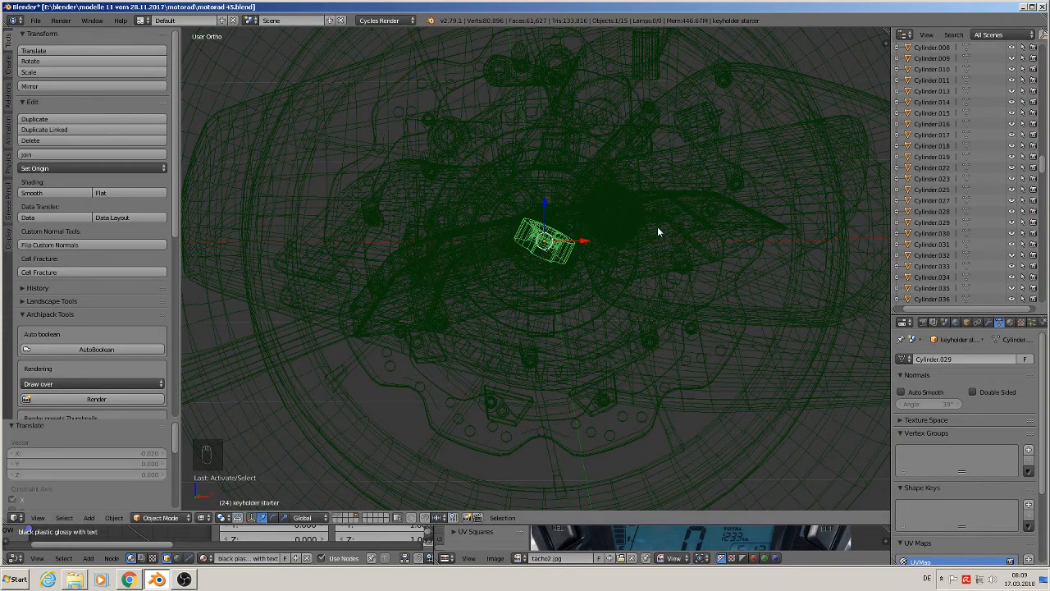
Deselect all source parts in object mode
scroll(644, 234, down, 4)
key(Tab)
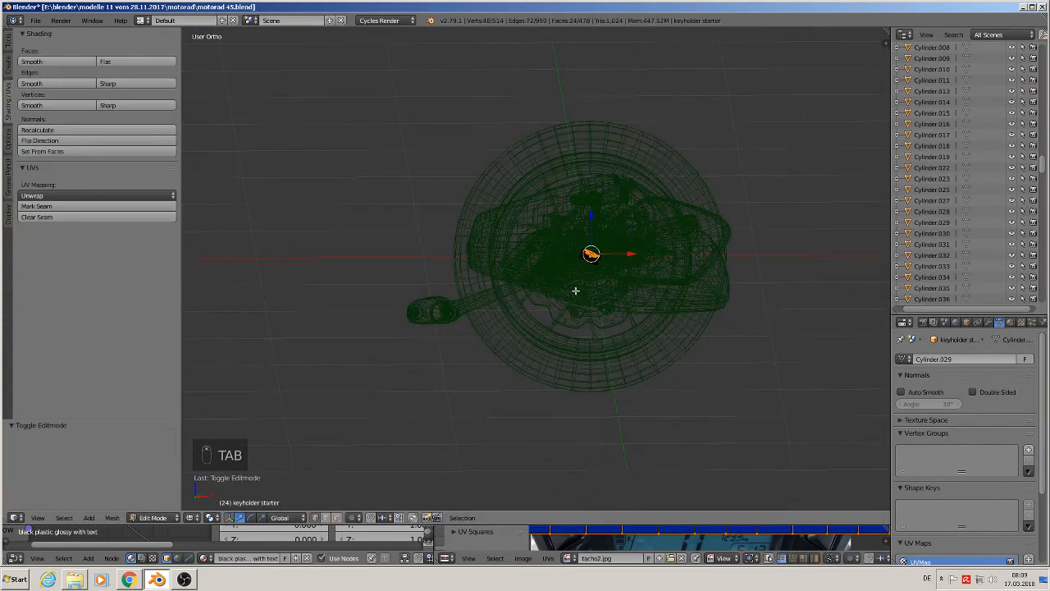
key(Tab)
key(a)
key(a)
key(a)
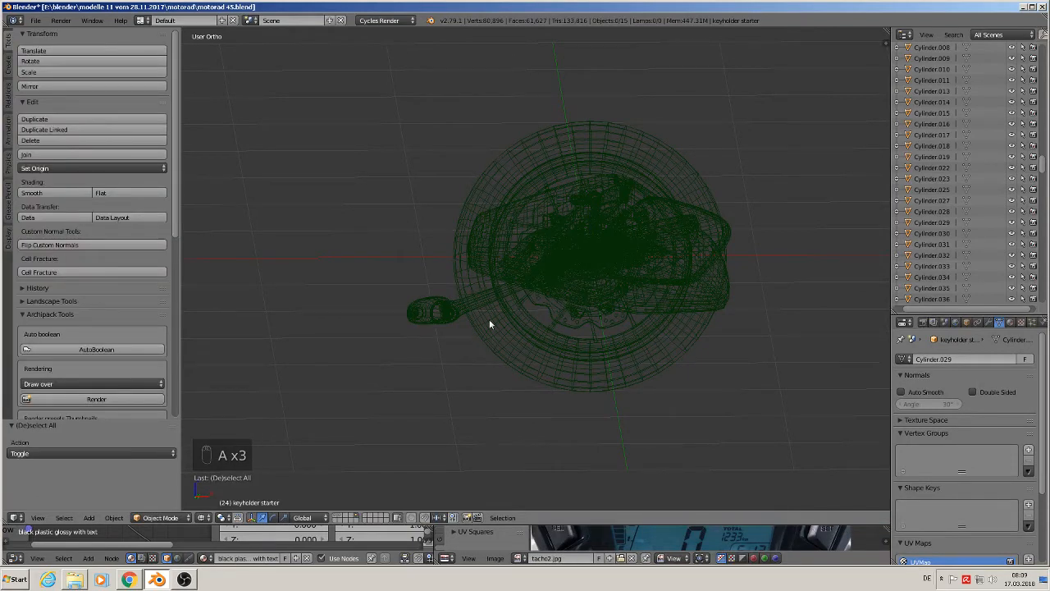
Show only the layer holding the assembled bike and bring the bike into front view
click(337, 518)
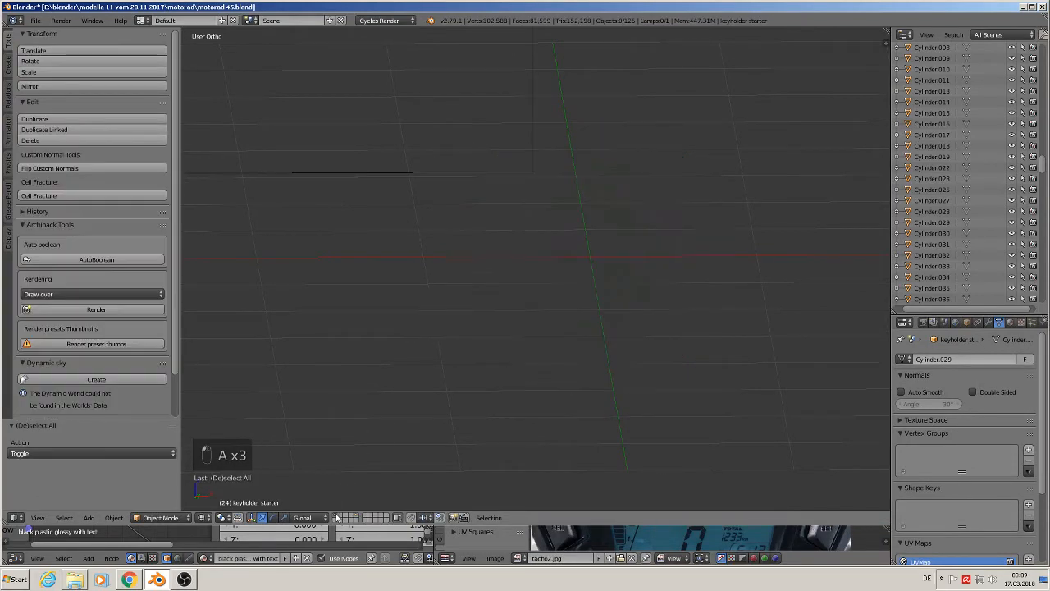
middle_drag(435, 402, 474, 364)
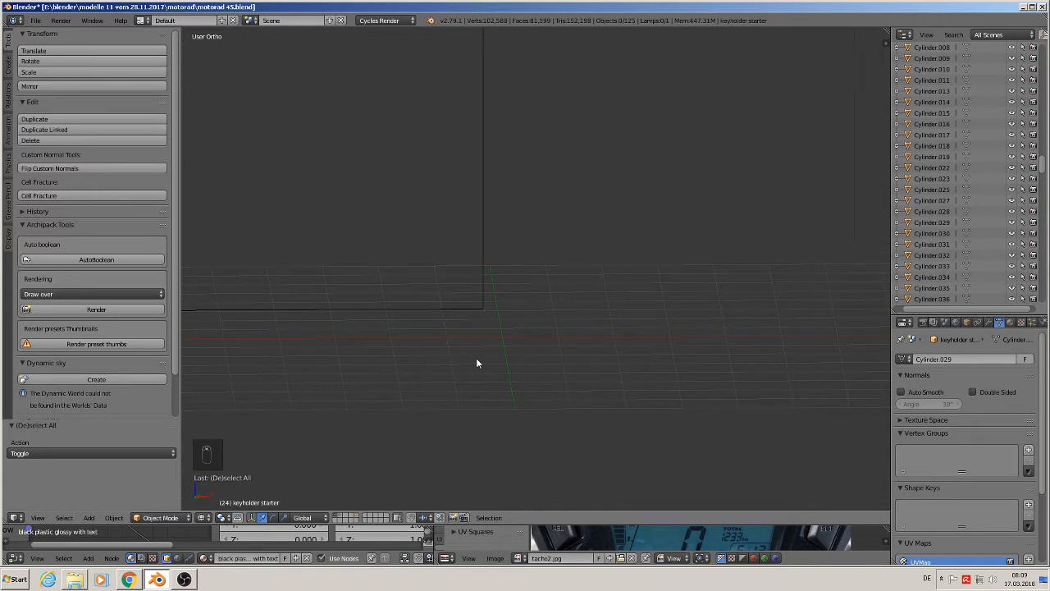
key(KP_1)
scroll(460, 352, down, 4)
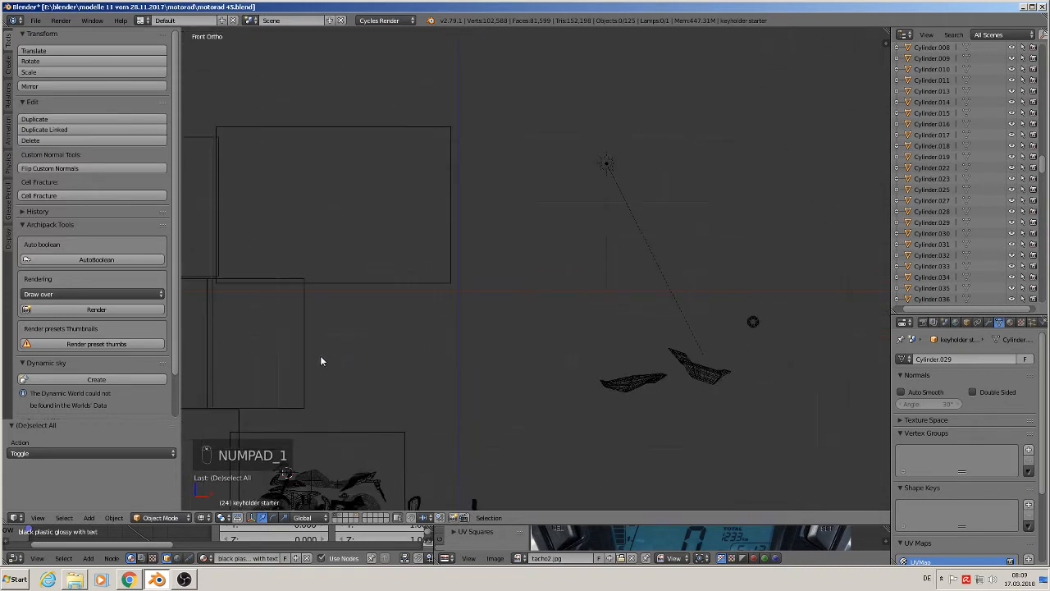
shift+middle_drag(472, 365, 704, 205)
scroll(675, 258, up, 3)
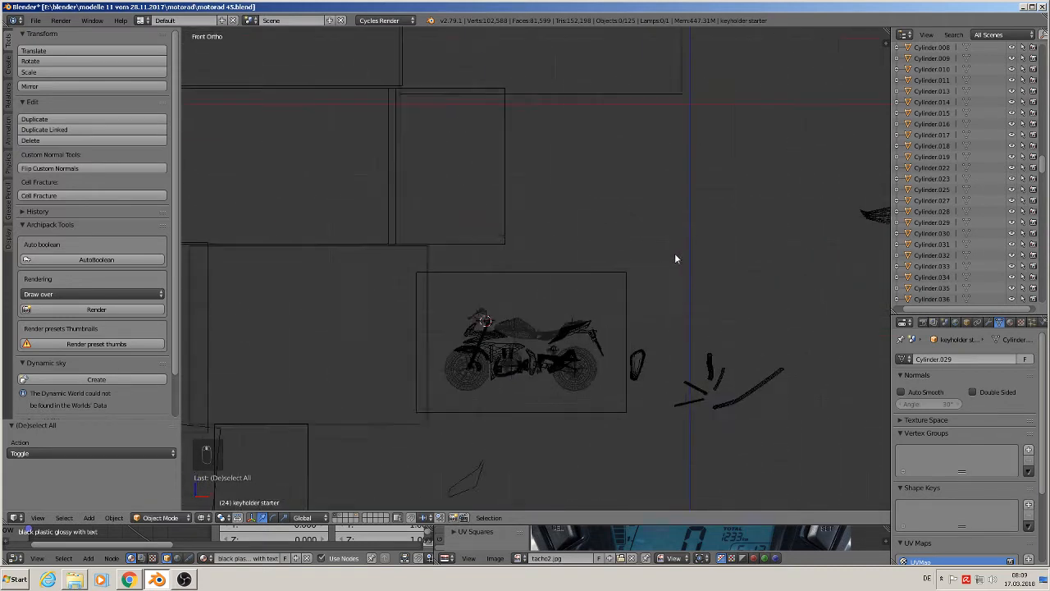
shift+middle_drag(571, 341, 757, 213)
scroll(727, 237, up, 3)
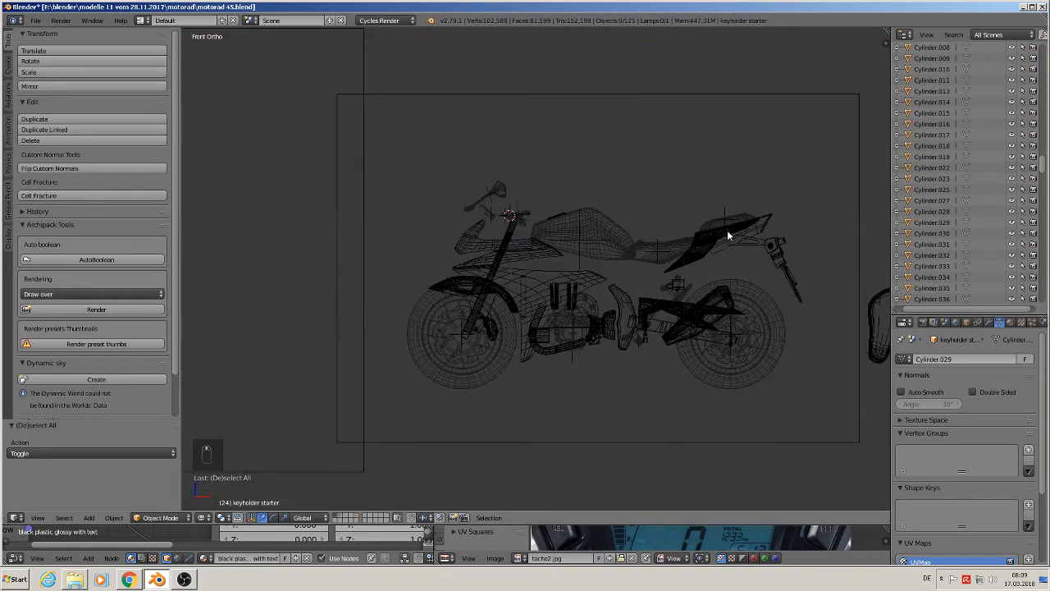
Switch the viewport from wireframe to shaded display with visible colours and reference images, and save the file
click(202, 518)
click(234, 456)
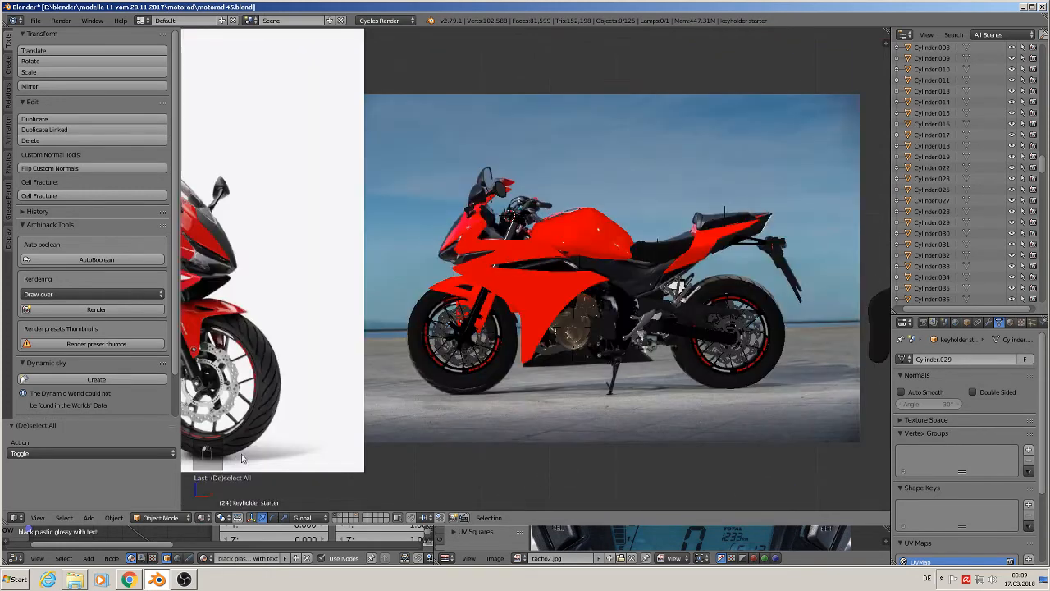
click(36, 20)
click(46, 105)
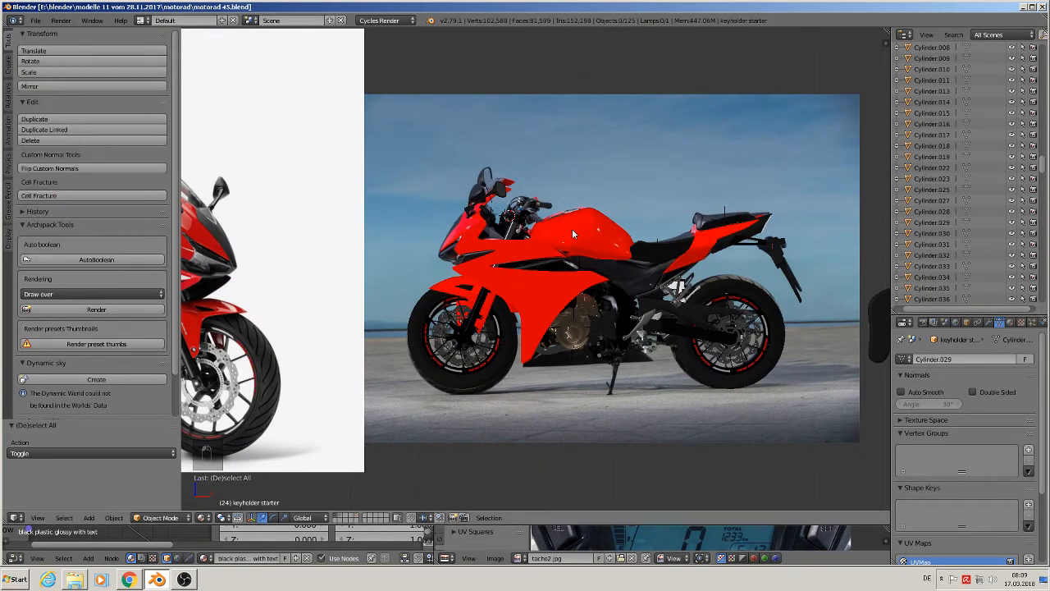
Examine the assembled bike for missing parts and locate the handlebar grips among the loose parts below the reference photos
scroll(574, 234, up, 2)
scroll(778, 346, up, 1)
middle_drag(778, 346, 770, 373)
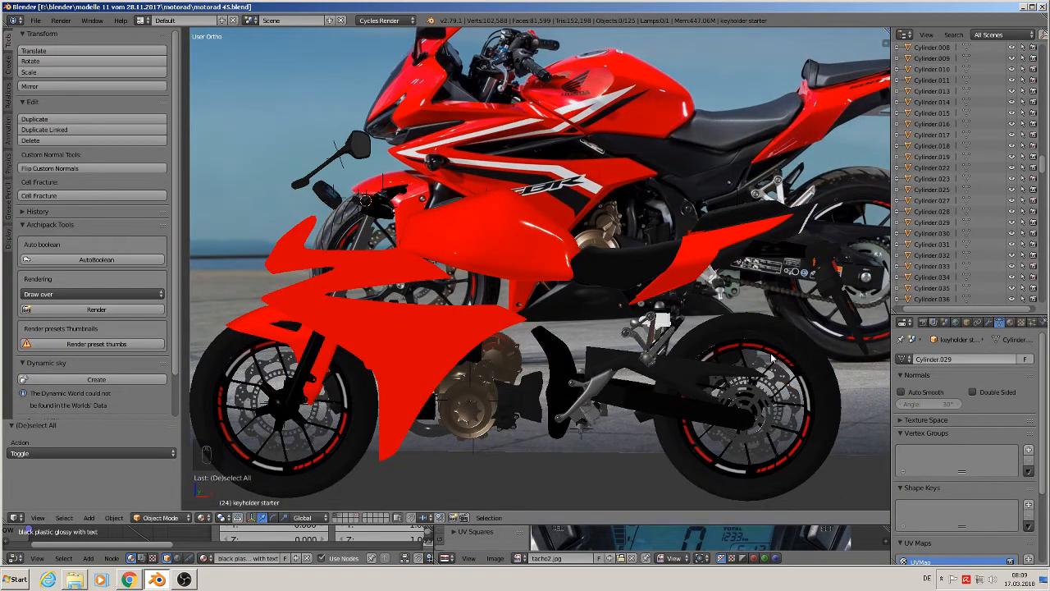
middle_drag(420, 175, 403, 220)
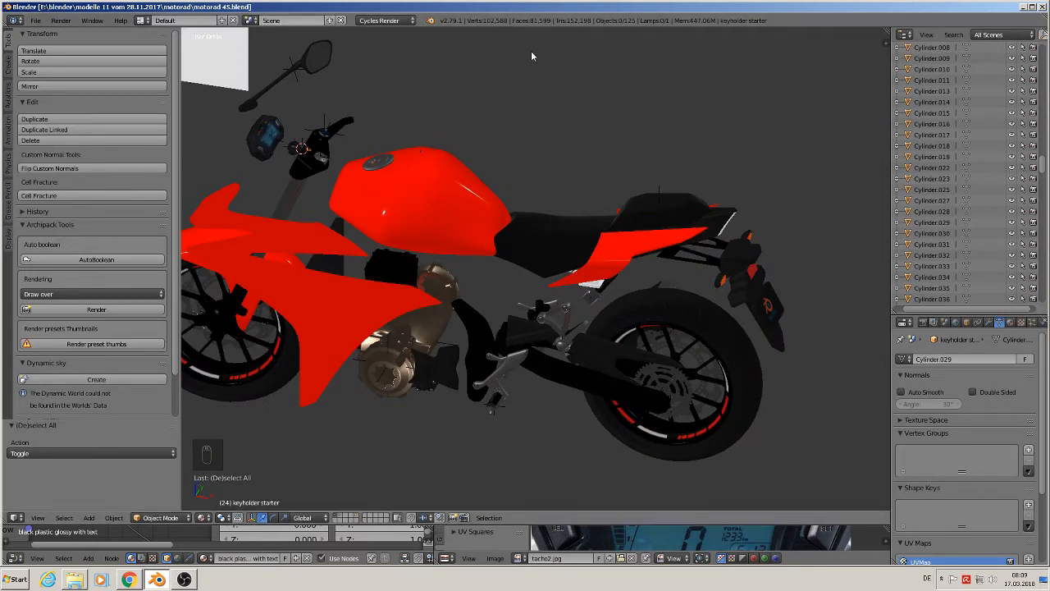
key(KP_1)
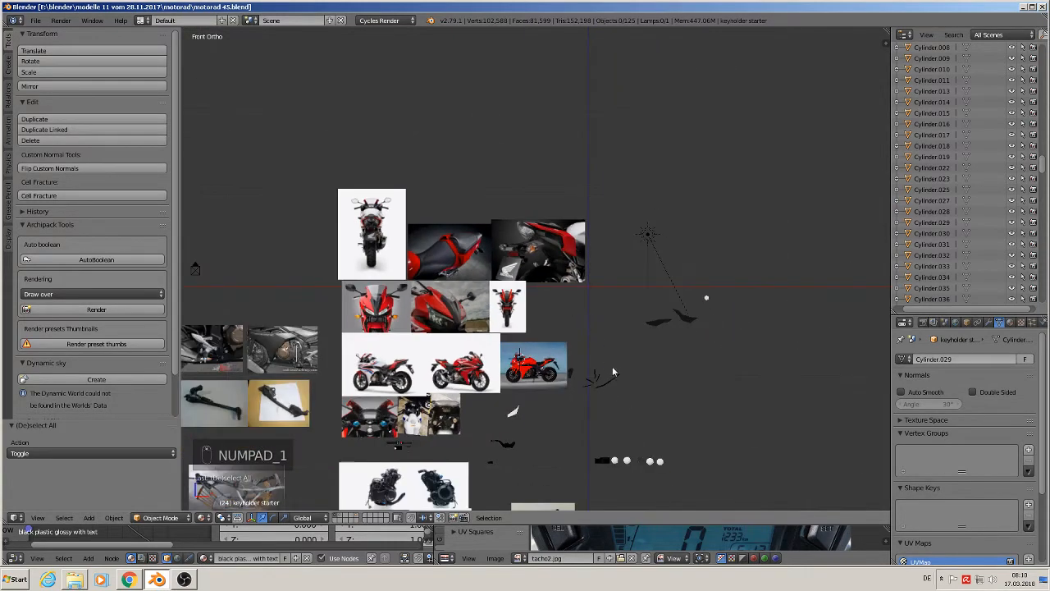
scroll(612, 372, up, 4)
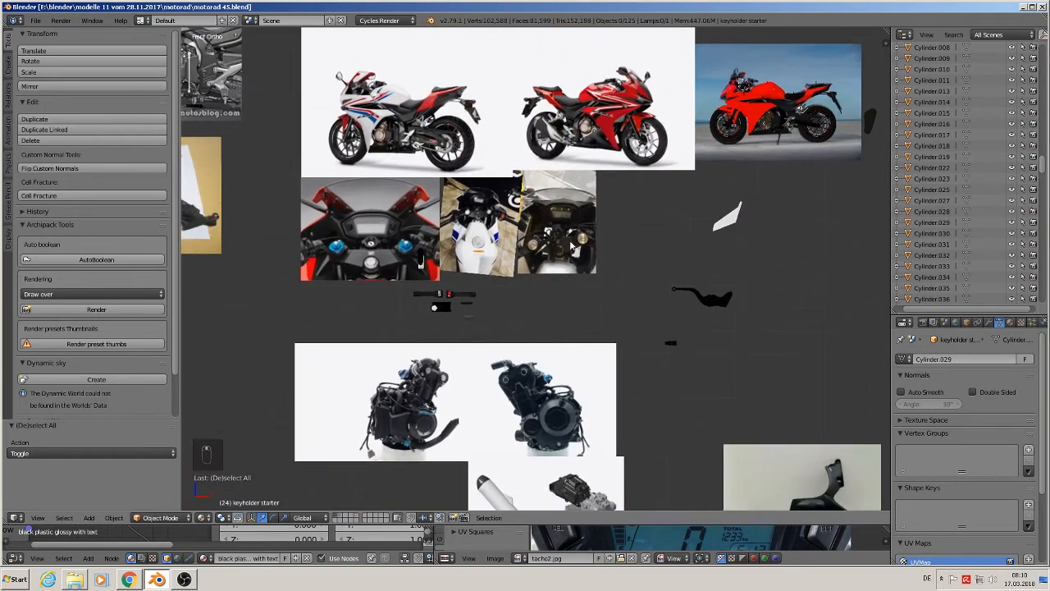
scroll(484, 271, up, 5)
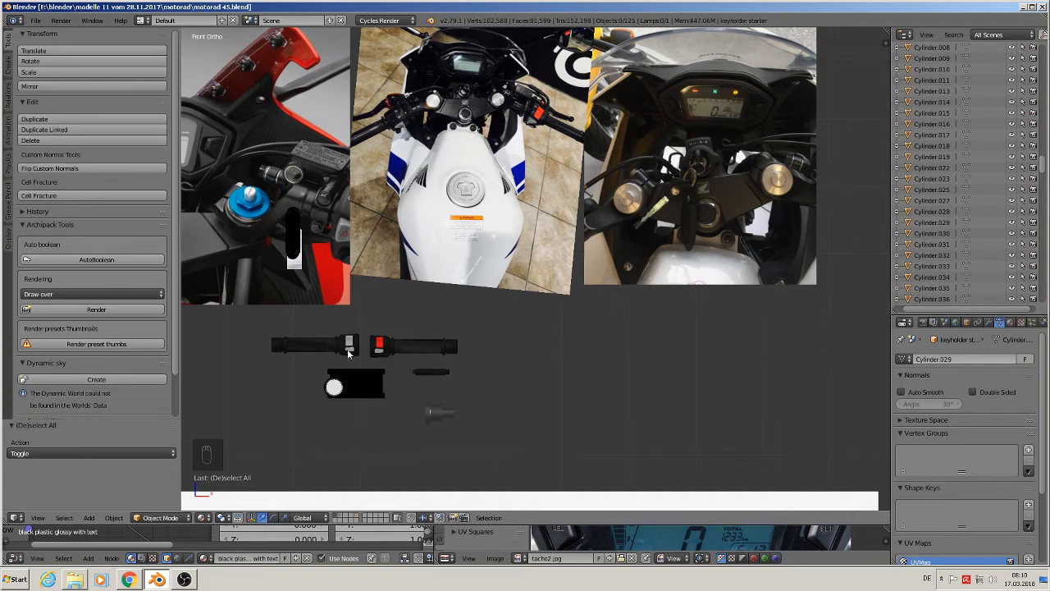
shift+middle_drag(454, 344, 509, 285)
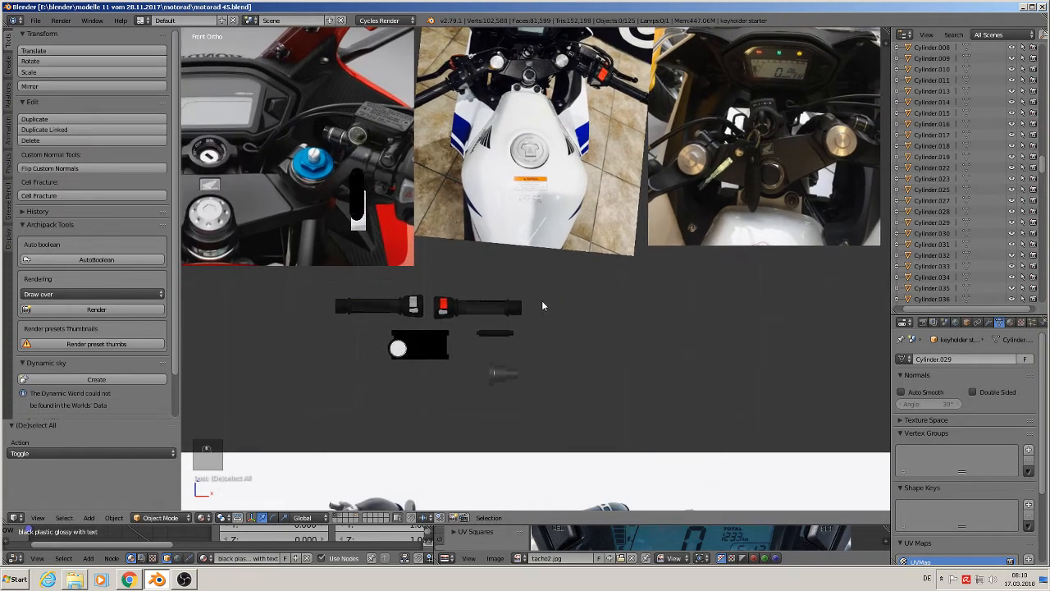
scroll(535, 306, up, 1)
Move the handlebar grip with the red switch about 12.801 along X and 9.558 along Z in front view, onto the bike's handlebar area
right_click(471, 309)
scroll(472, 310, down, 5)
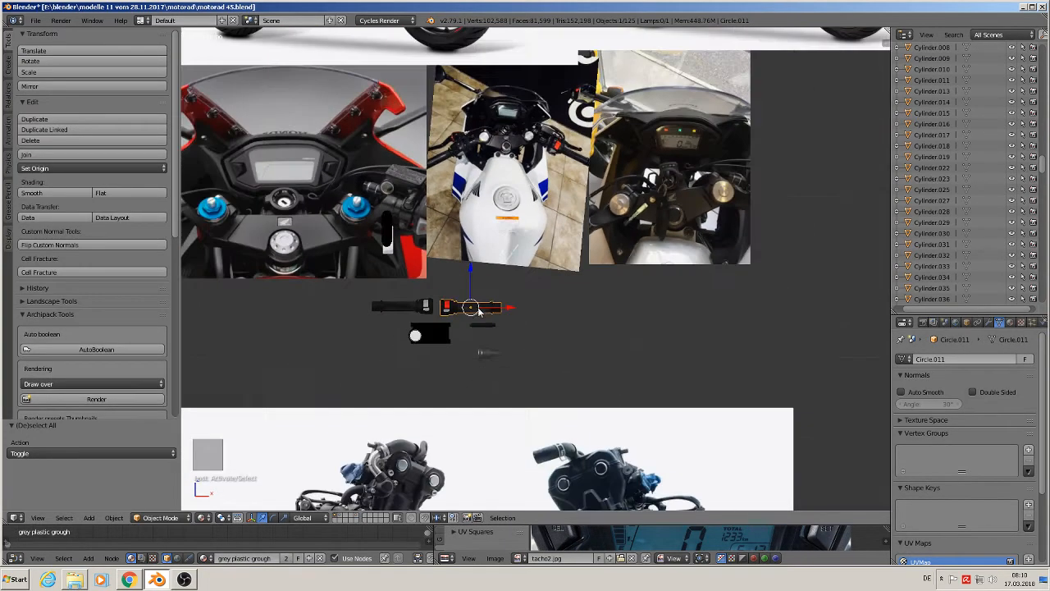
shift+middle_drag(546, 311, 480, 361)
scroll(480, 367, down, 4)
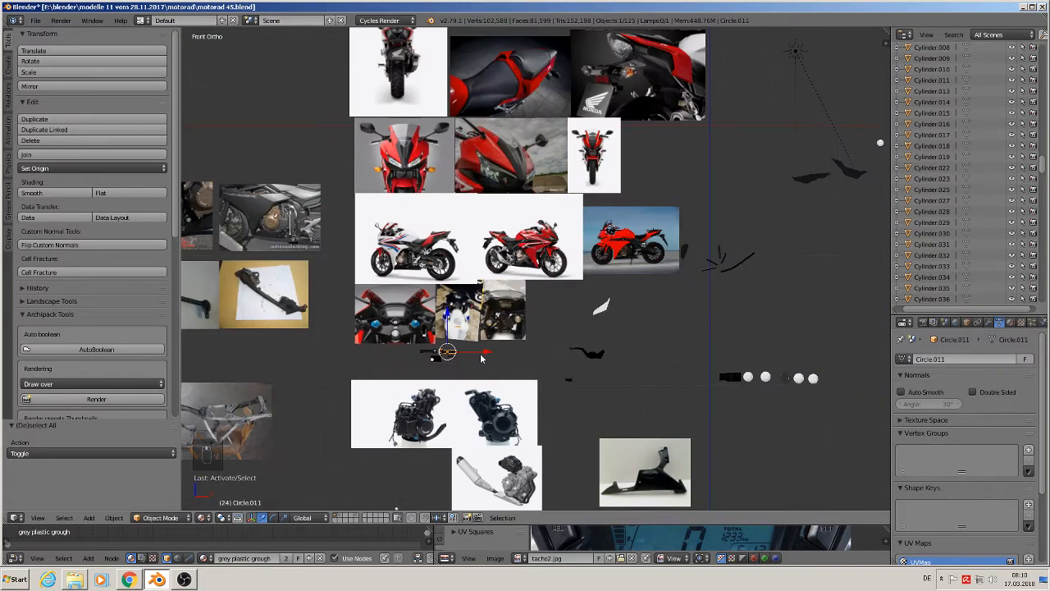
key(g)
scroll(661, 239, up, 1)
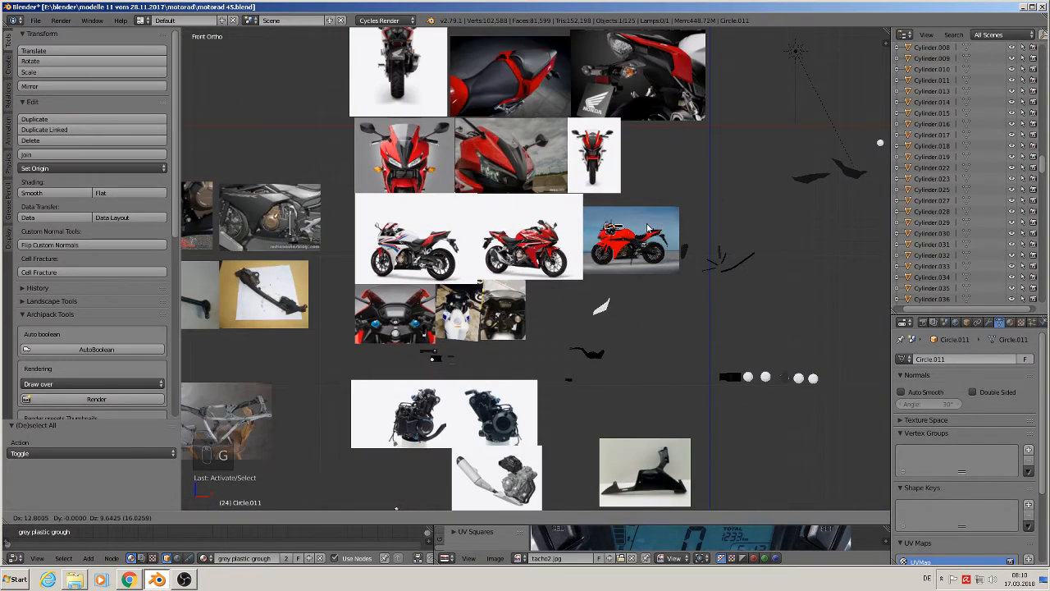
click(649, 234)
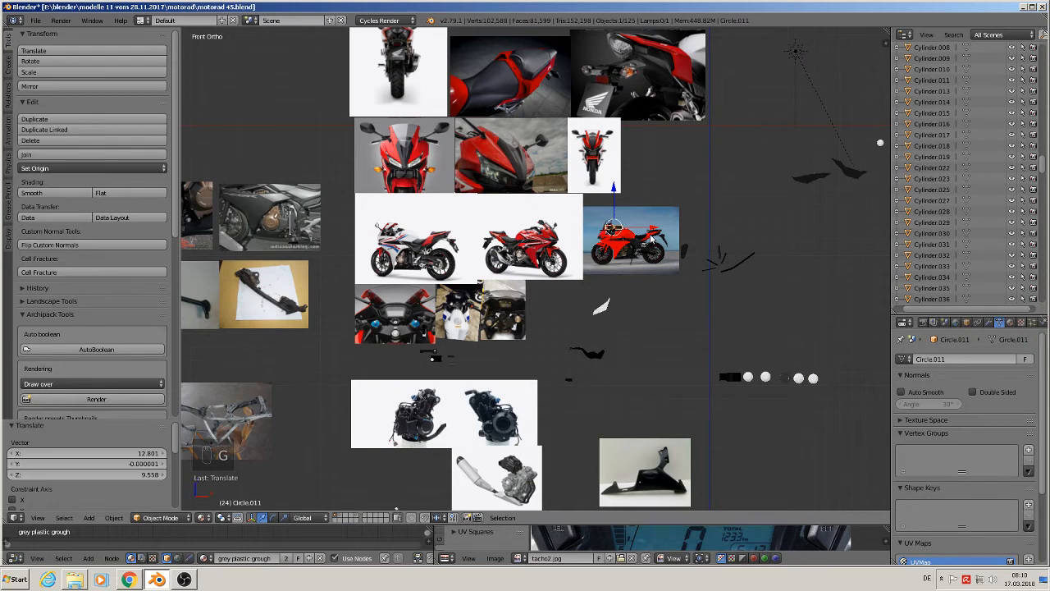
Move the handlebar grip in top view about 0.696 along X and 3.178 along Y, to the bike's fuel tank
key(KP_Decimal)
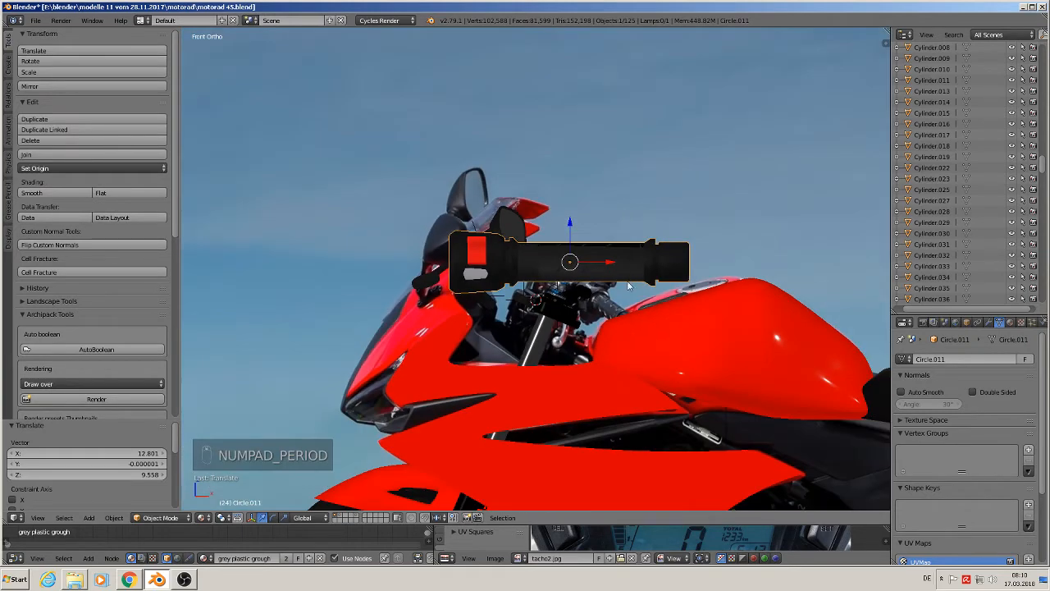
key(KP_7)
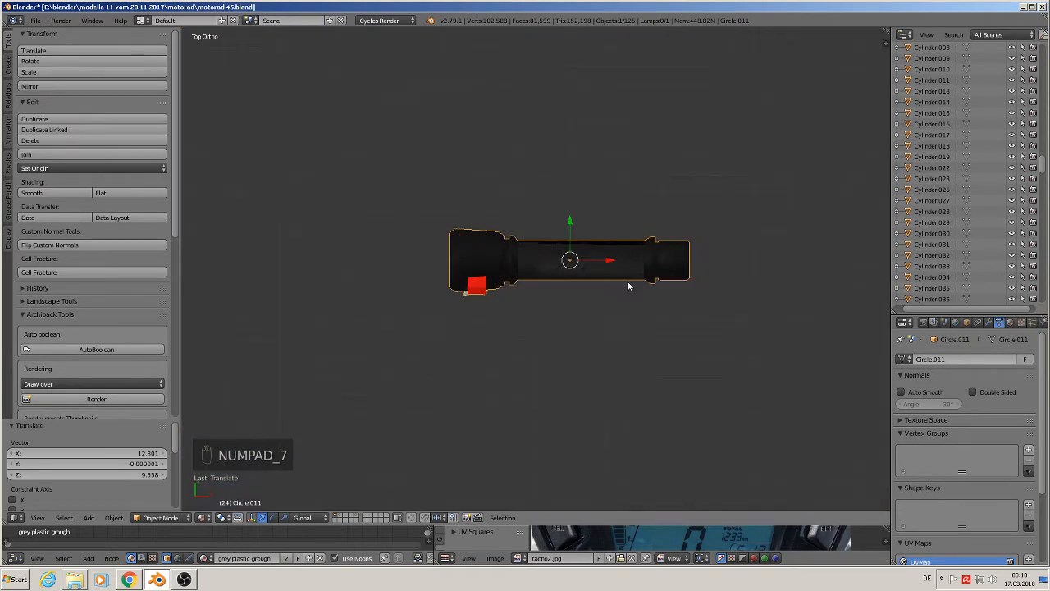
scroll(614, 331, down, 5)
scroll(600, 333, up, 2)
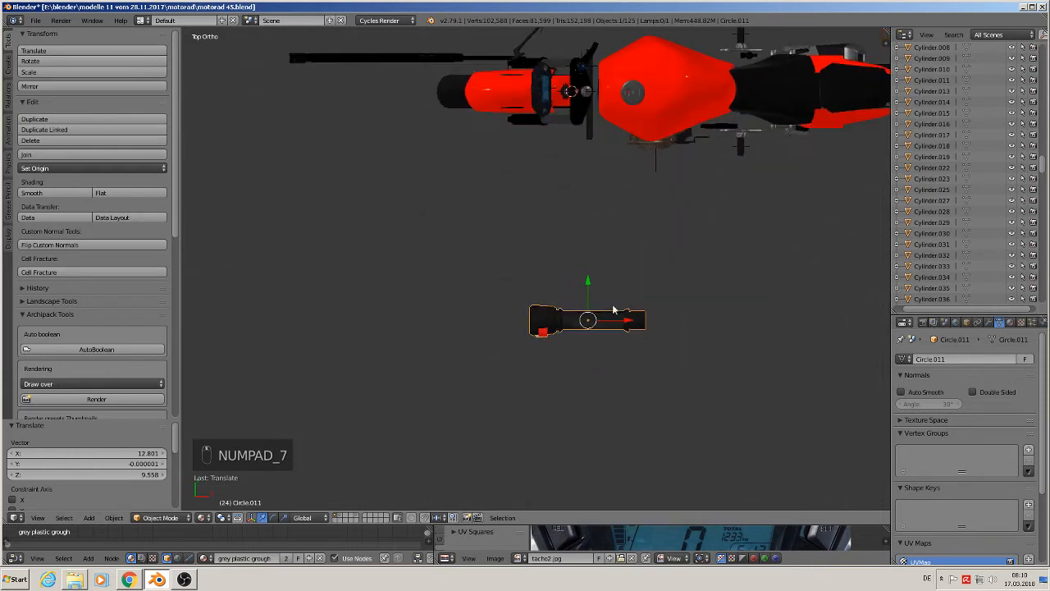
key(g)
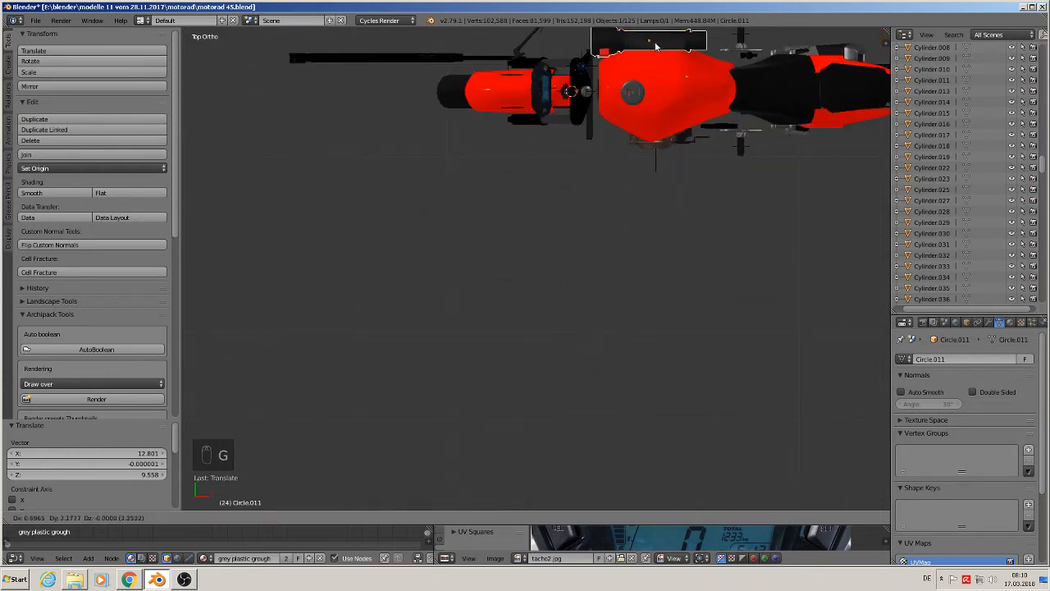
click(655, 42)
shift+middle_drag(638, 113, 605, 247)
scroll(569, 272, up, 5)
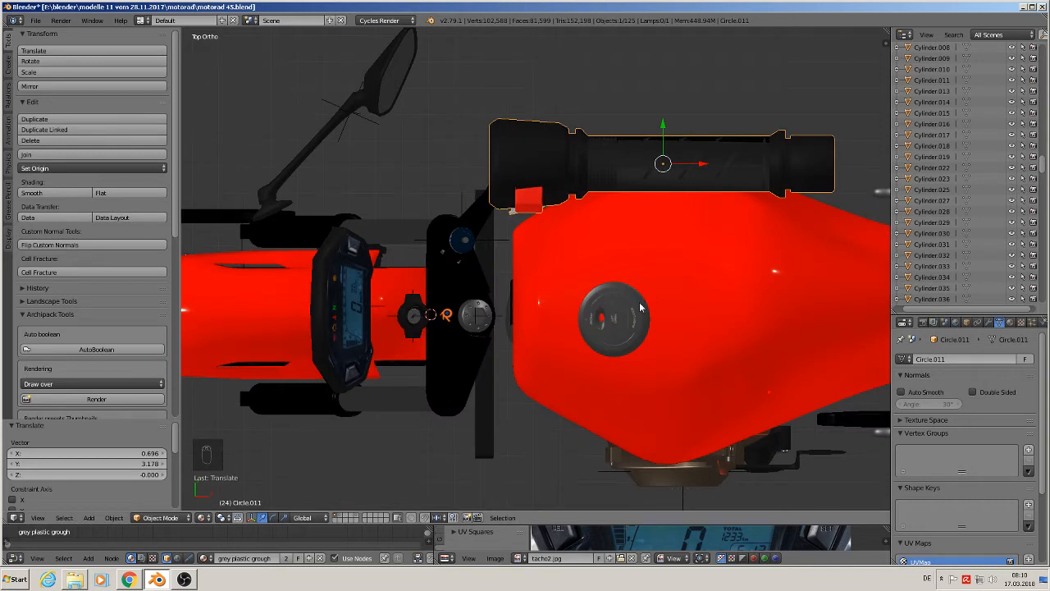
Rotate the grip about -48.3° in top view and scale it to about 0.368
key(r)
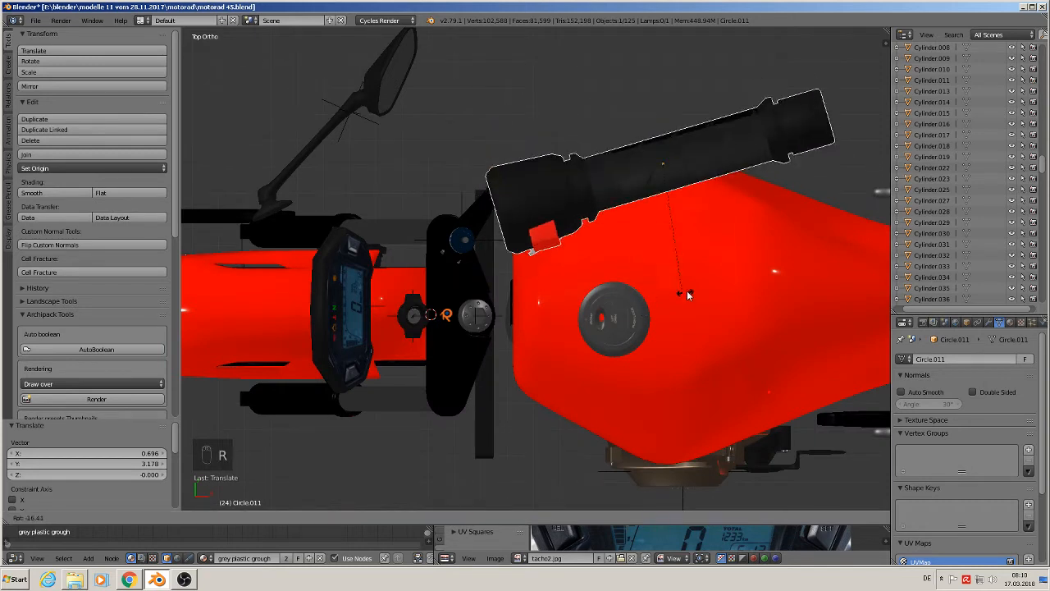
click(720, 235)
key(s)
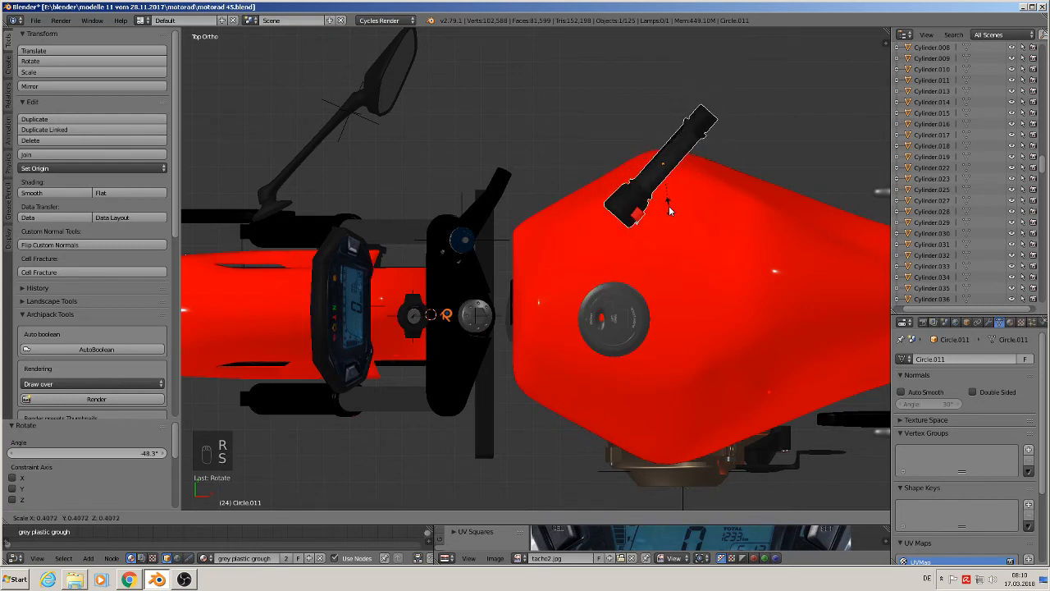
click(665, 208)
Move the grip onto the handlebar's end, about -0.448 along X and 0.140 along Y, and lower it to the bar's height
key(g)
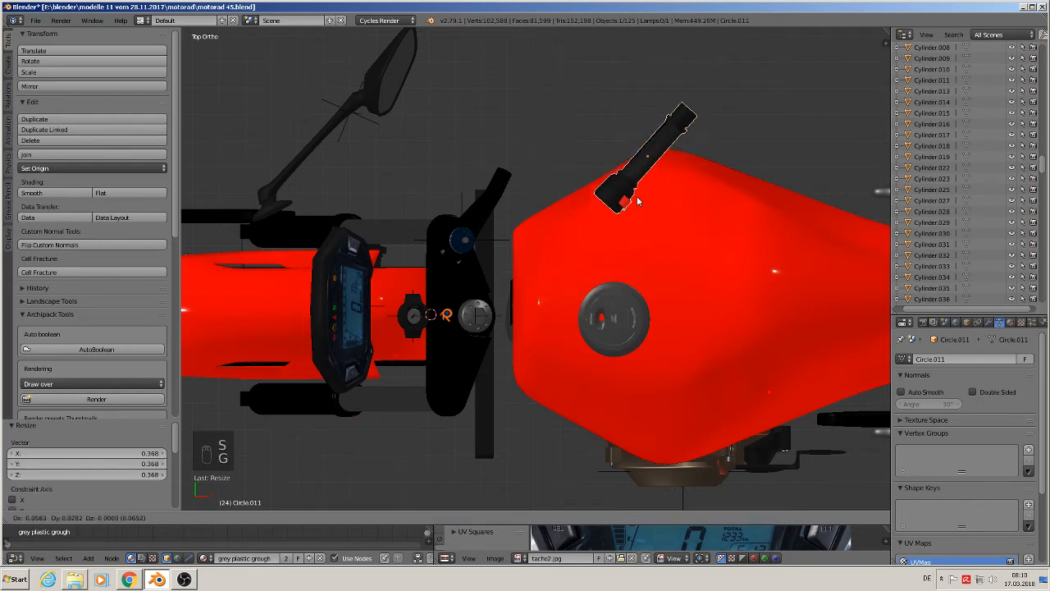
click(548, 174)
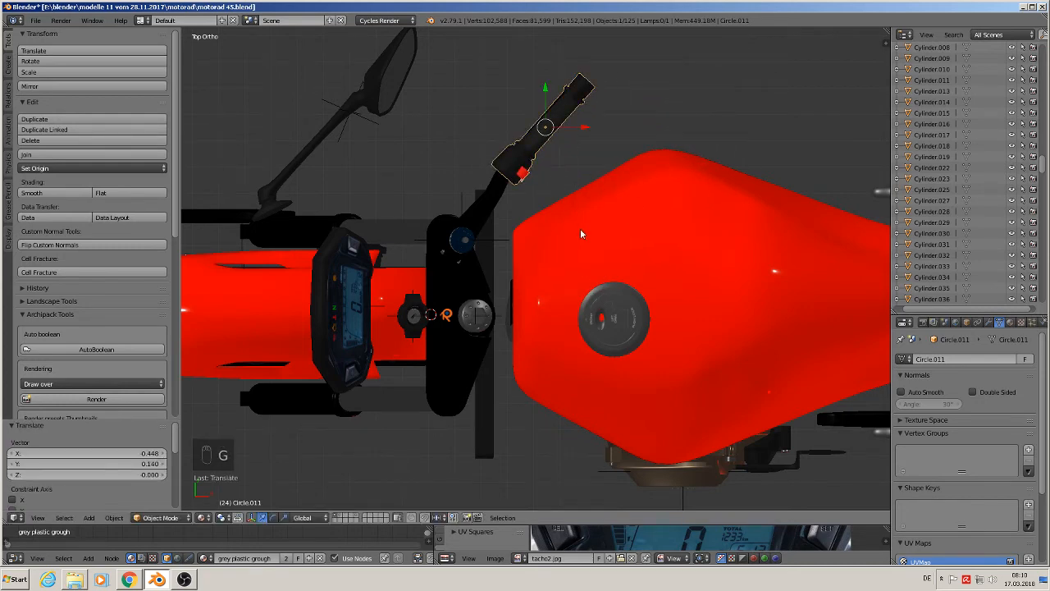
middle_drag(580, 228, 534, 119)
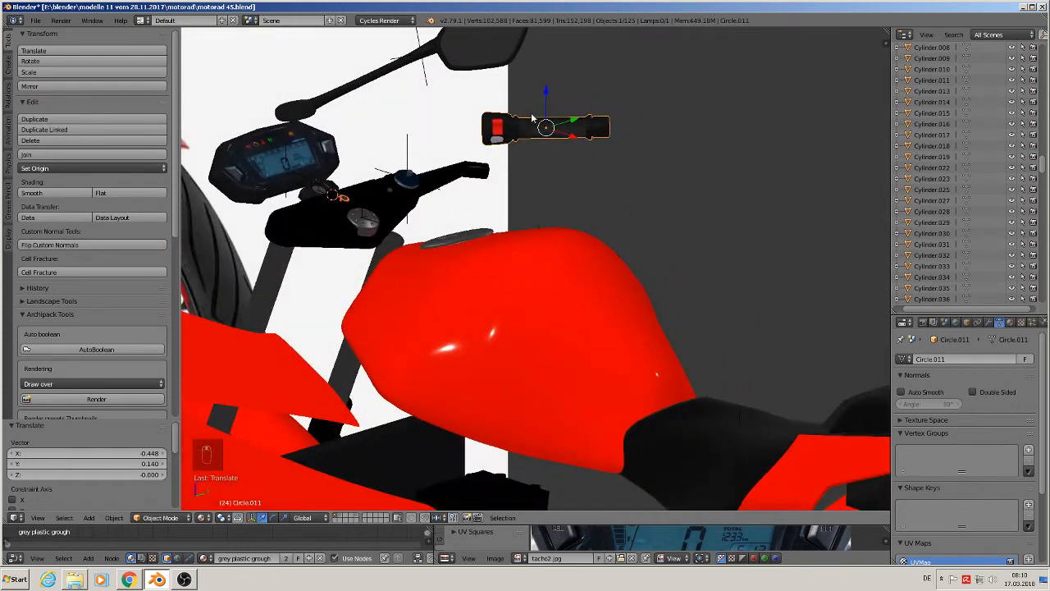
drag(547, 98, 548, 145)
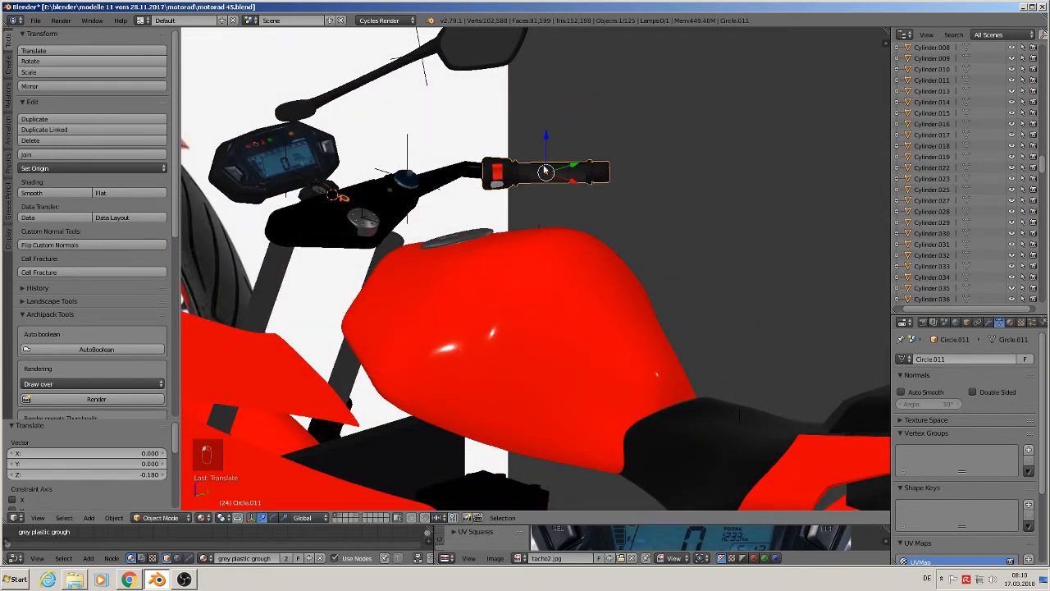
middle_drag(533, 189, 544, 232)
drag(547, 146, 546, 141)
Tilt the grip about 12.8° in a wireframe side view and shift it slightly down to line up with the handlebar
mouse_move(504, 175)
middle_down()
mouse_move(499, 163)
mouse_move(411, 138)
mouse_move(423, 157)
mouse_move(410, 158)
mouse_move(450, 176)
mouse_move(579, 184)
mouse_move(588, 174)
mouse_move(603, 185)
mouse_move(562, 185)
middle_up()
key(z)
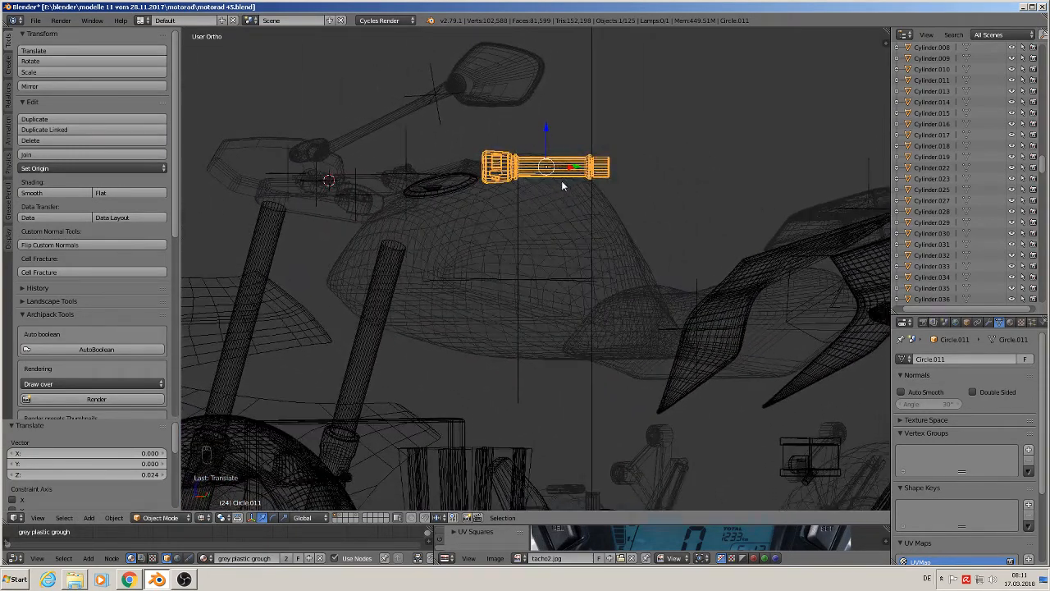
key(r)
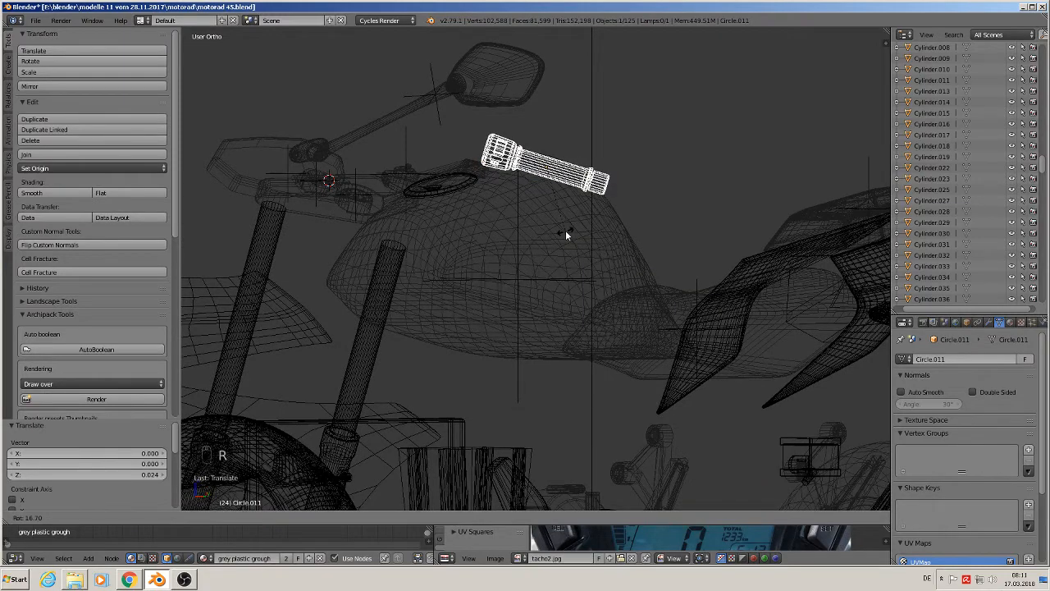
click(569, 225)
key(g)
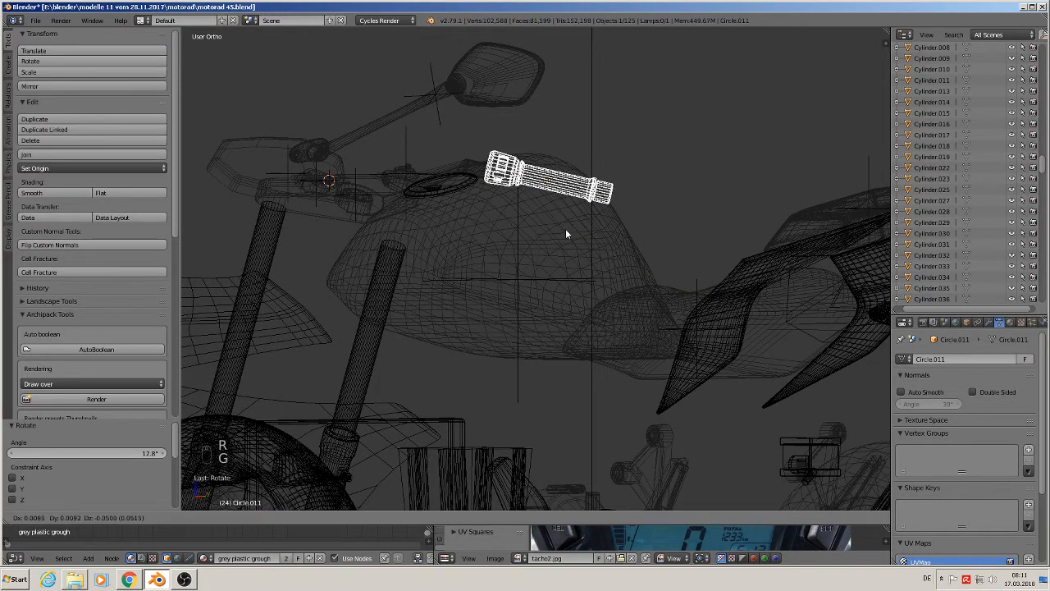
click(562, 232)
Switch the viewport back to shaded display and examine the grip's fit on the handlebar from several angles
key(Tab)
middle_drag(562, 232, 514, 285)
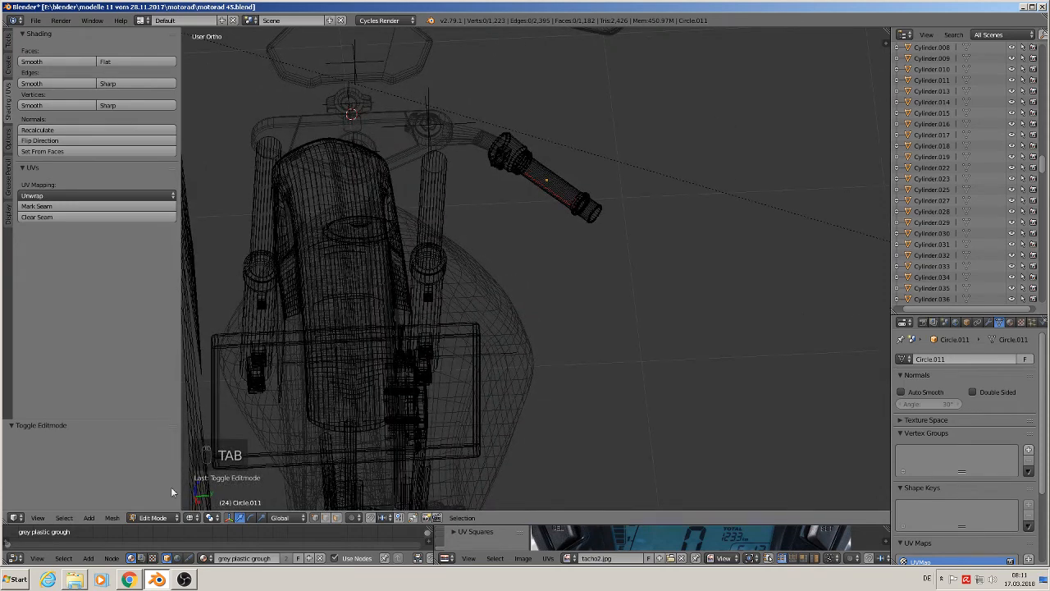
click(189, 519)
click(215, 460)
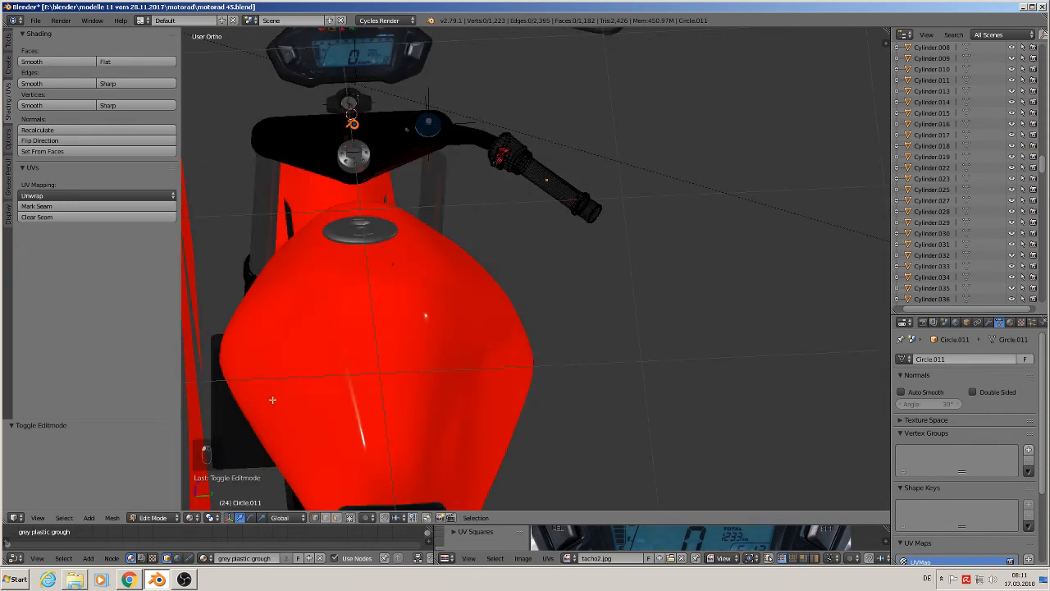
scroll(318, 345, down, 3)
key(Tab)
middle_drag(361, 287, 550, 253)
scroll(541, 250, up, 5)
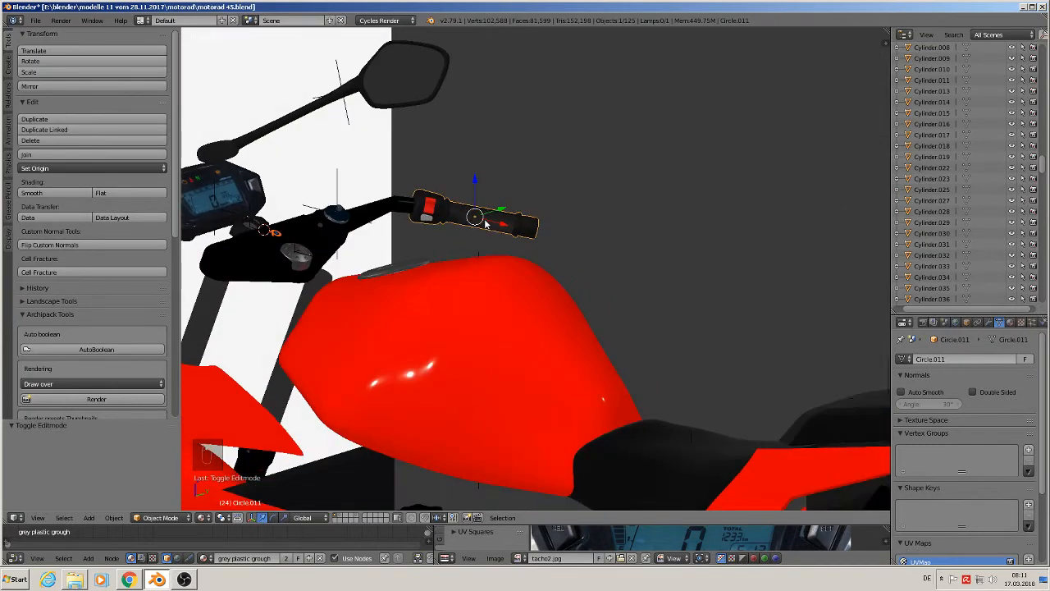
middle_drag(491, 235, 564, 265)
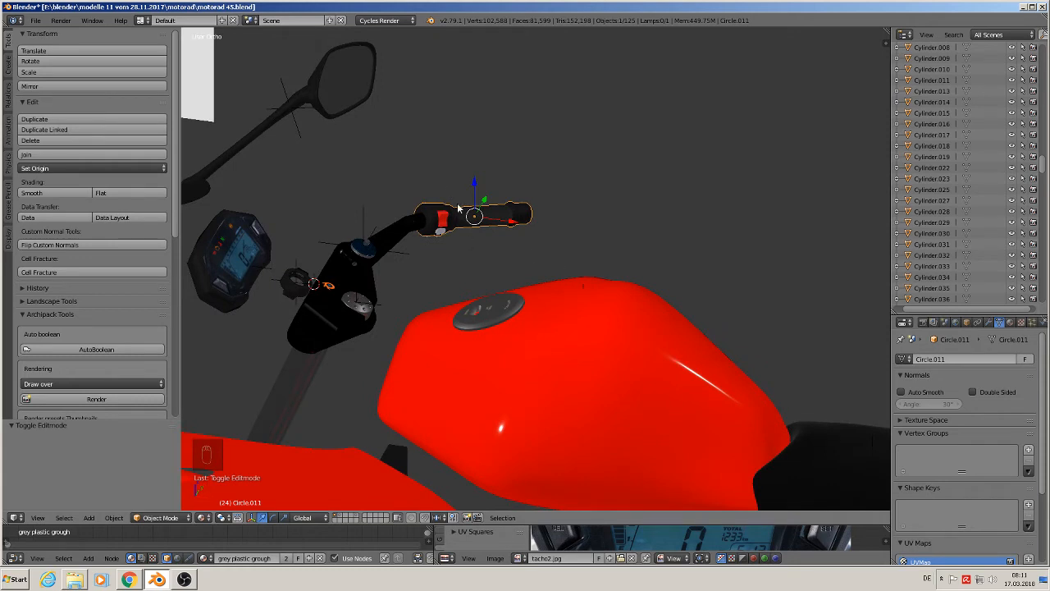
Move the grip to the fifth layer and show only that layer
key(m)
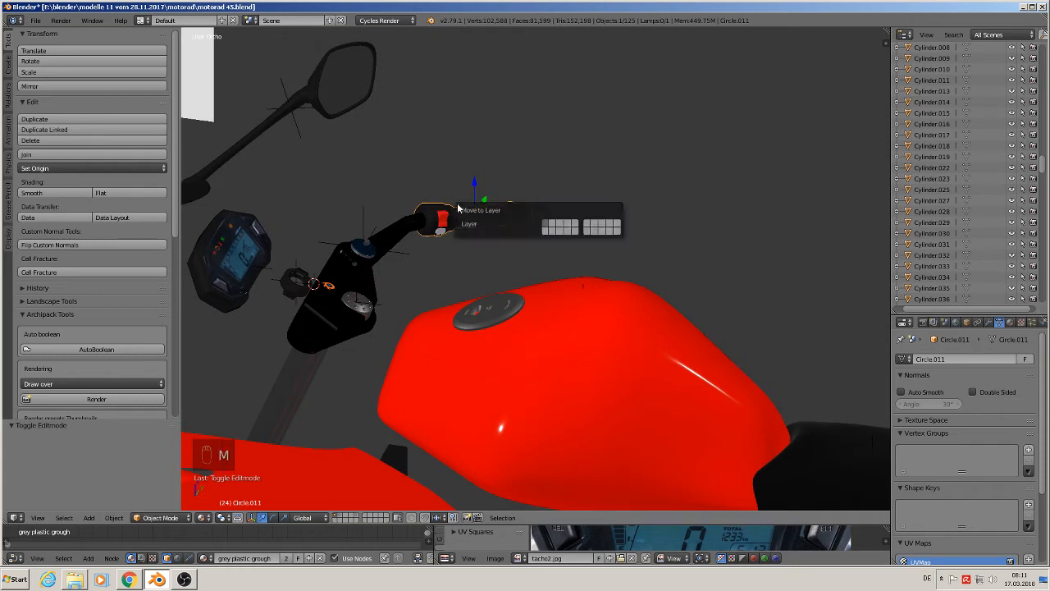
click(576, 226)
click(356, 520)
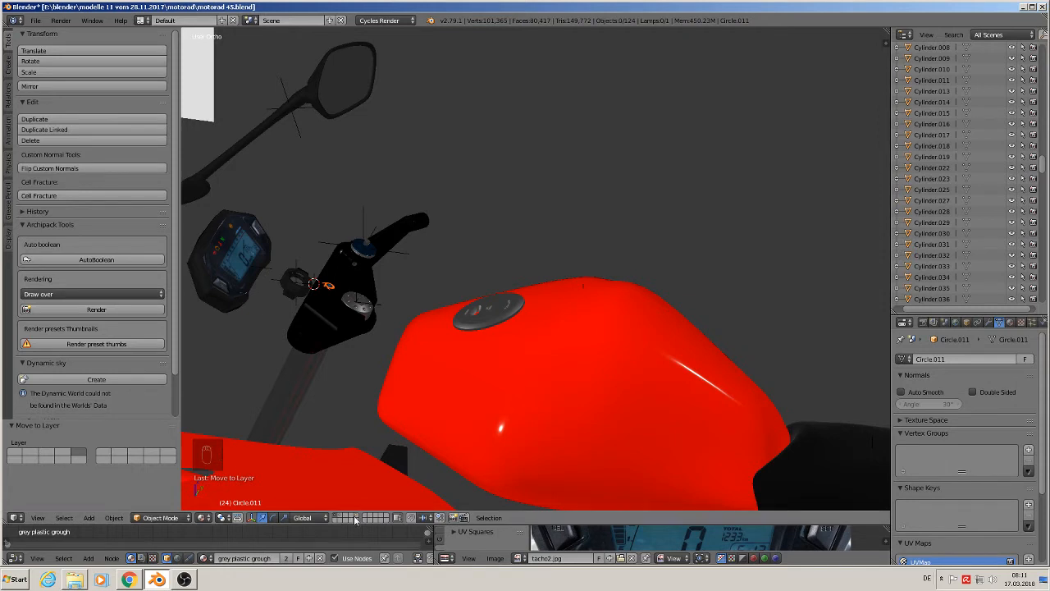
Clear the grip's location to the world origin and put it in a new group named "gas right"
scroll(411, 413, down, 7)
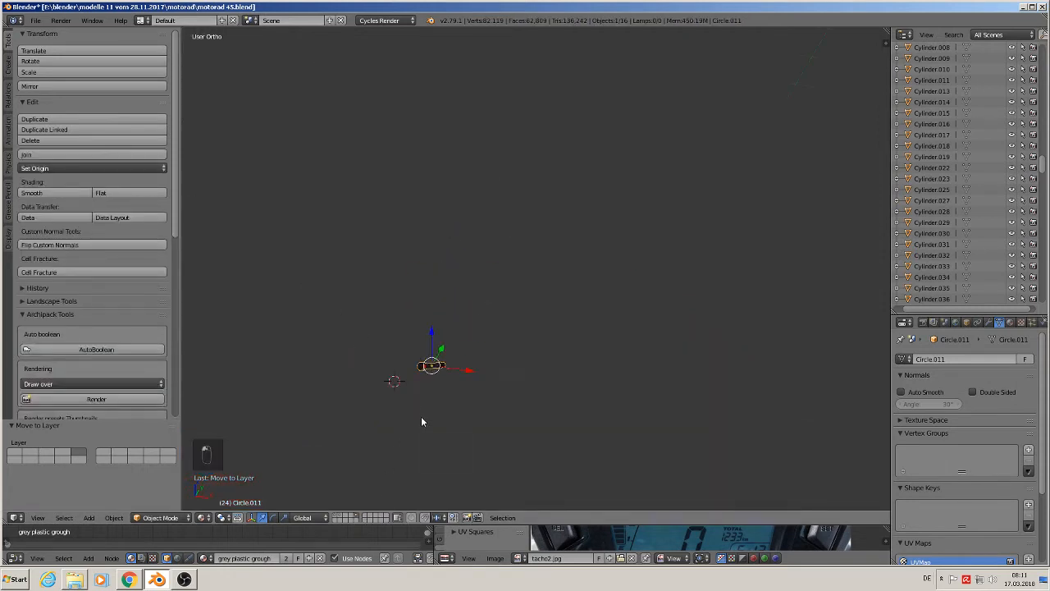
key(shift+c)
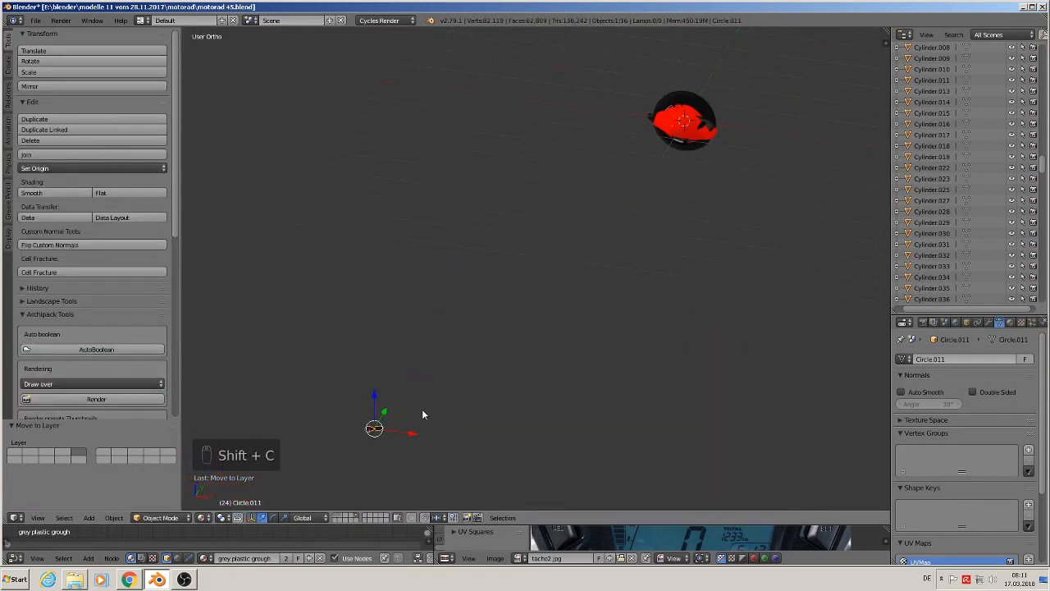
key(alt+g)
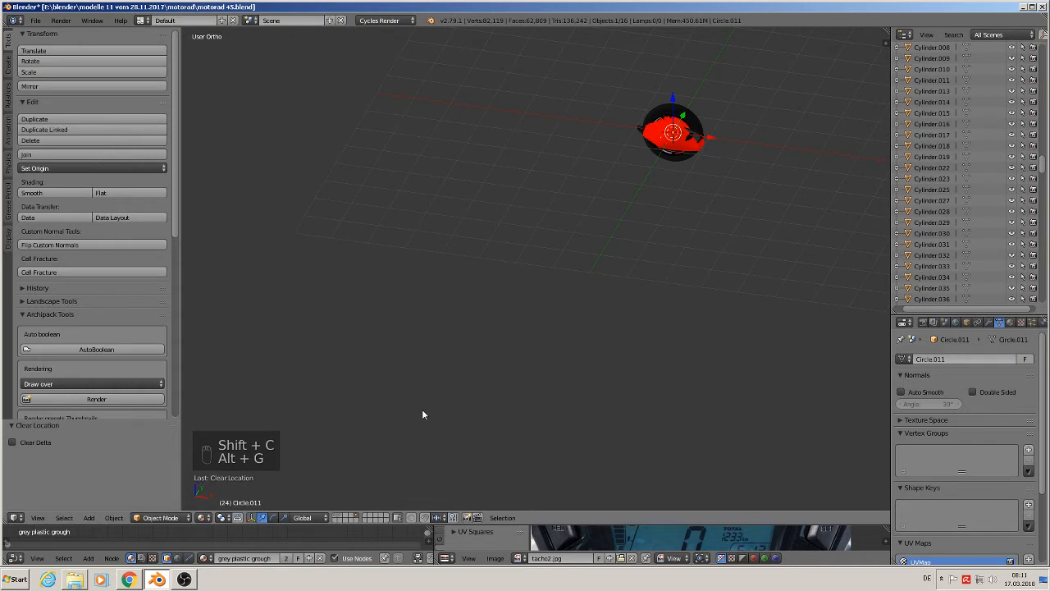
key(ctrl+g)
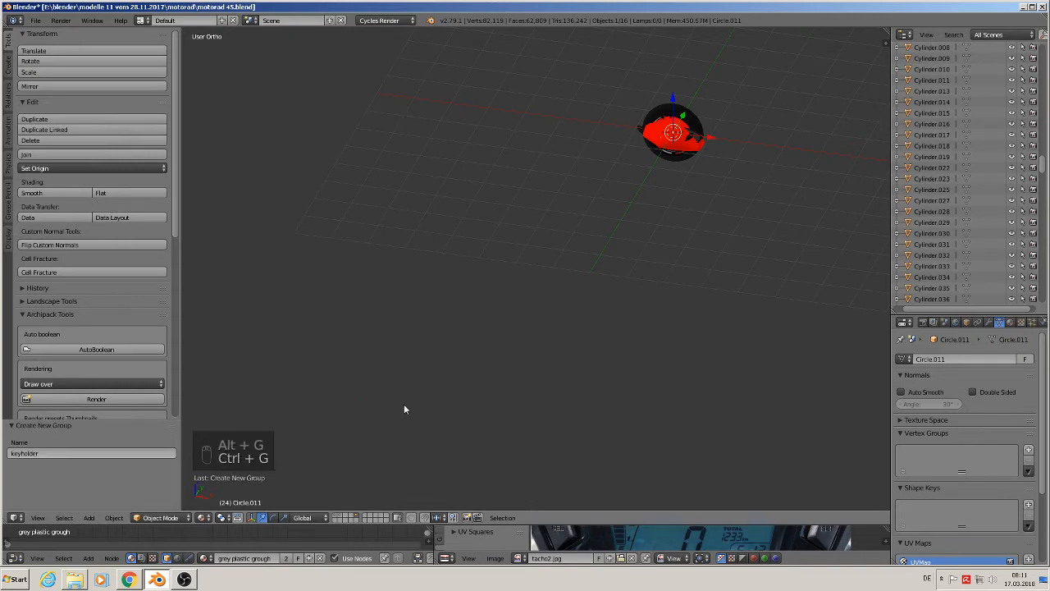
click(104, 454)
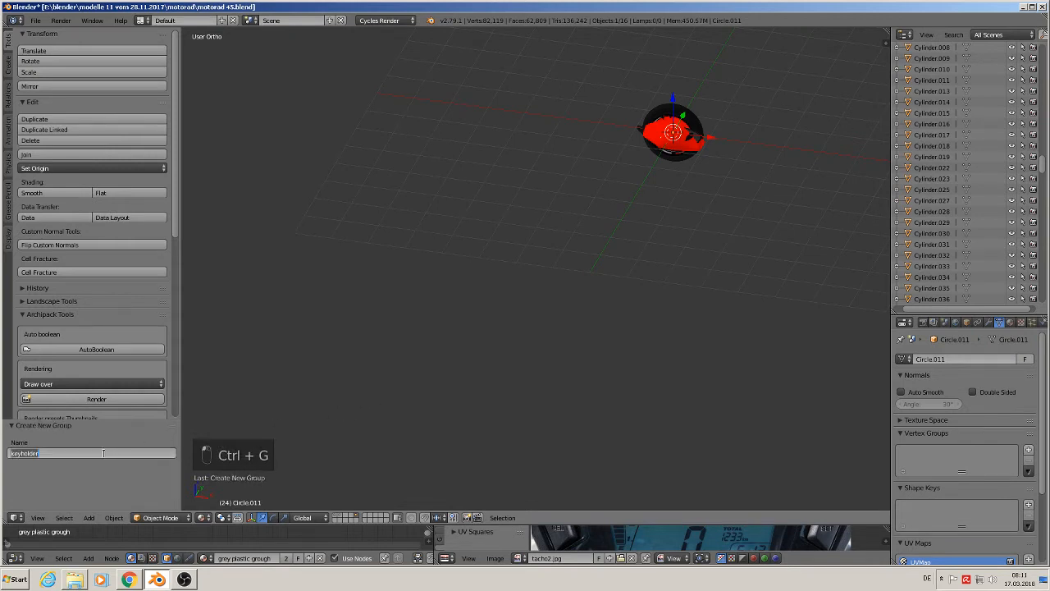
text(sright)
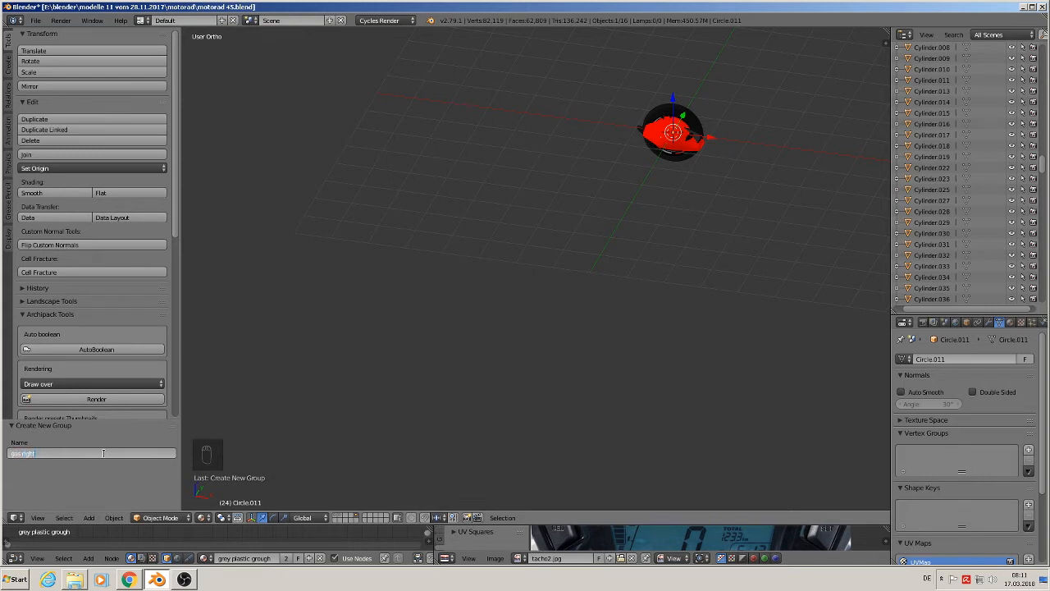
key(Return)
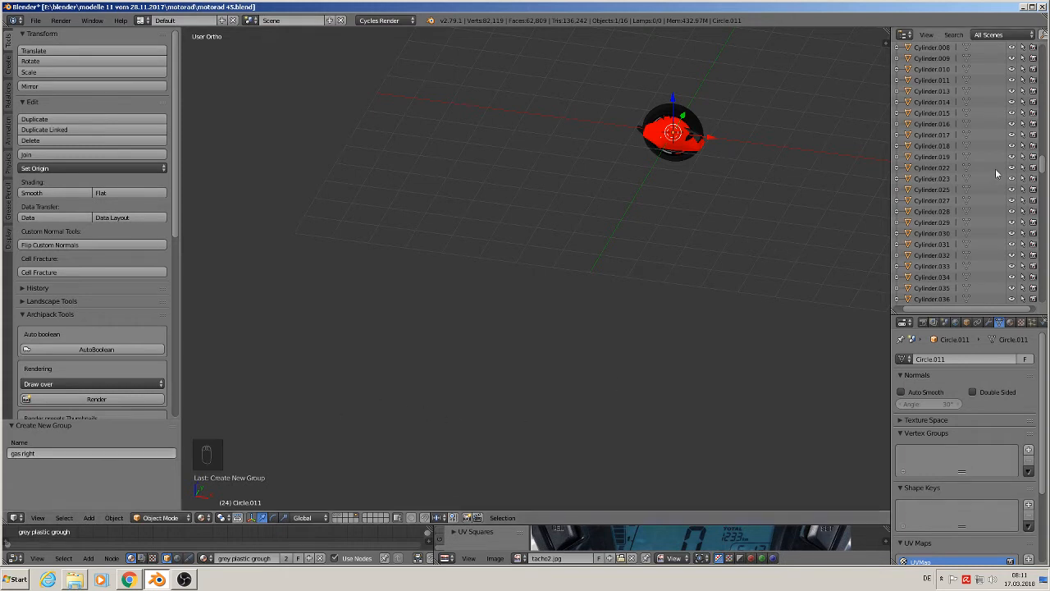
Find the grip object Circle.011 in the outliner and rename it "gas right"
key(KP_Decimal)
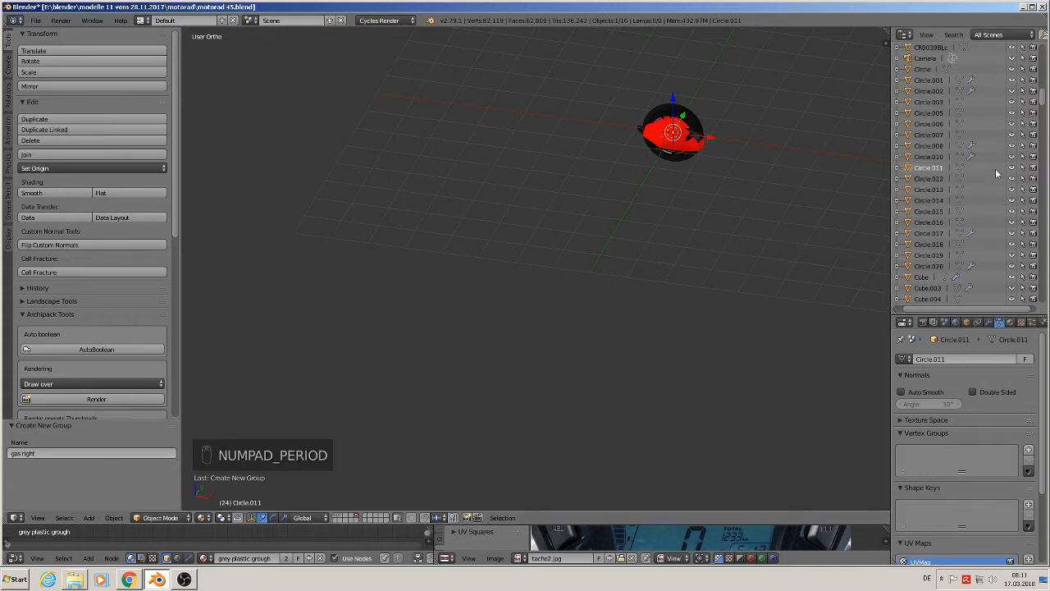
right_click(938, 170)
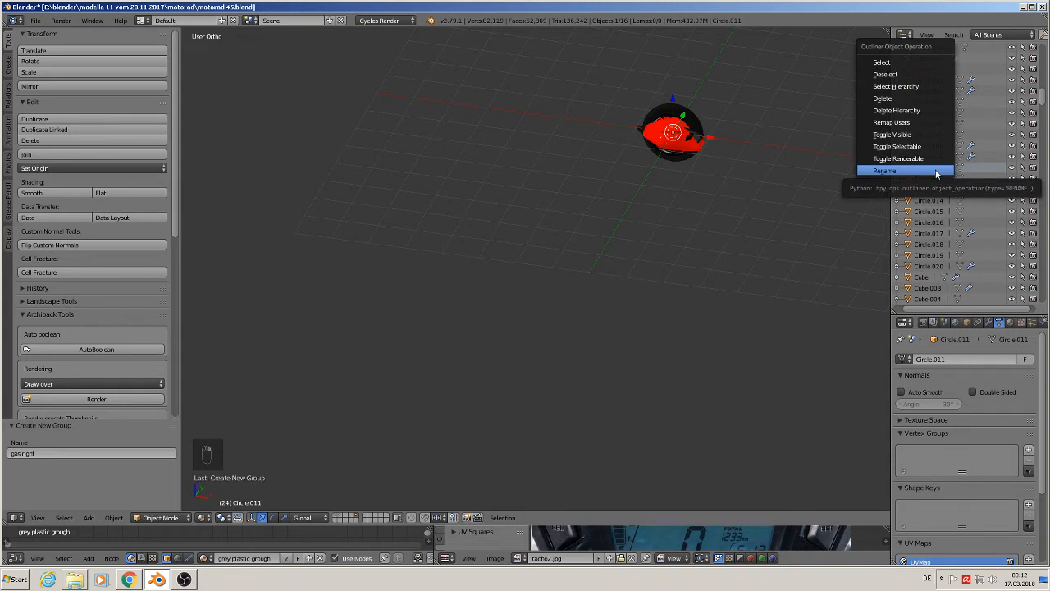
click(936, 171)
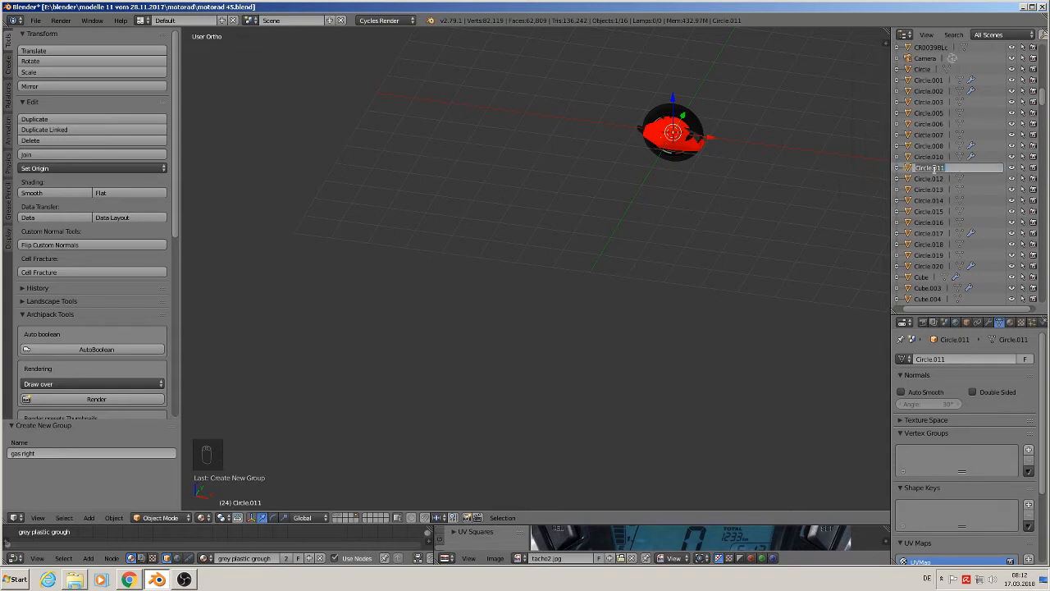
key(BackSpace)
key(Return)
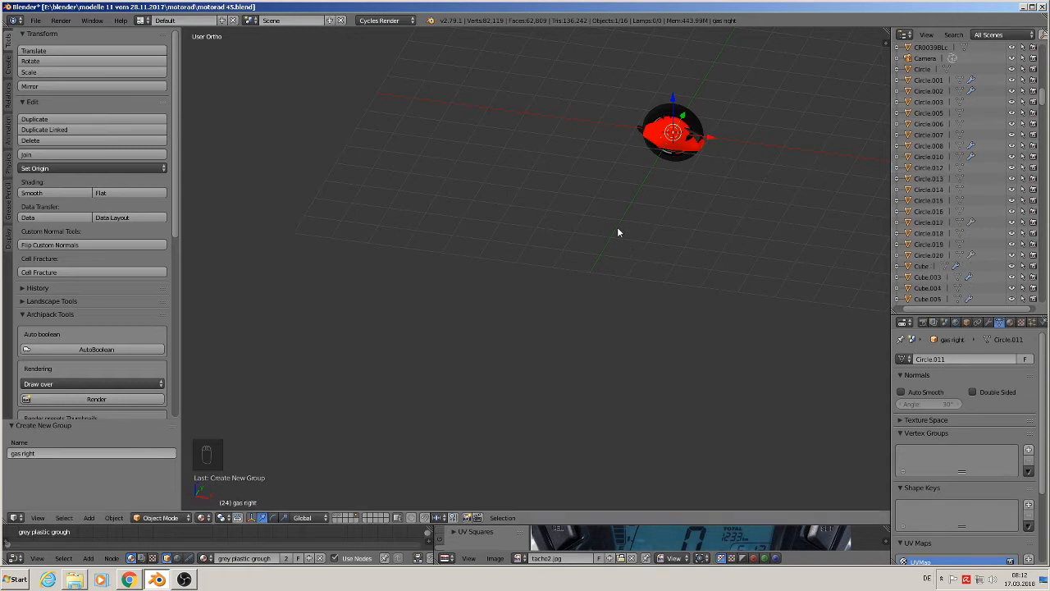
Show the assembled bike's layer in front view around the loose parts below the reference photos, and save the file
key(KP_1)
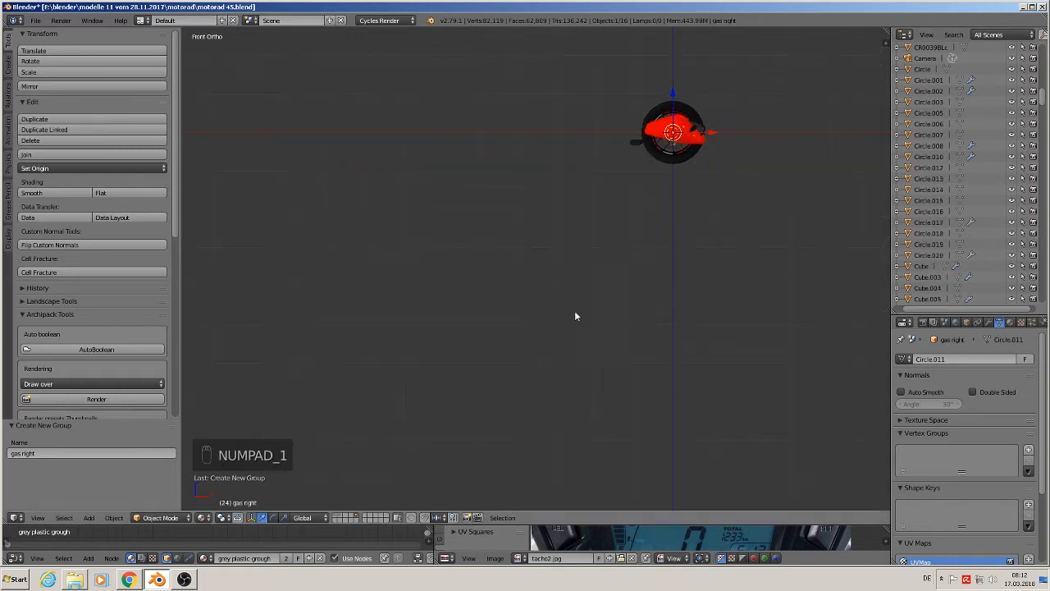
click(340, 516)
shift+middle_drag(486, 354, 738, 218)
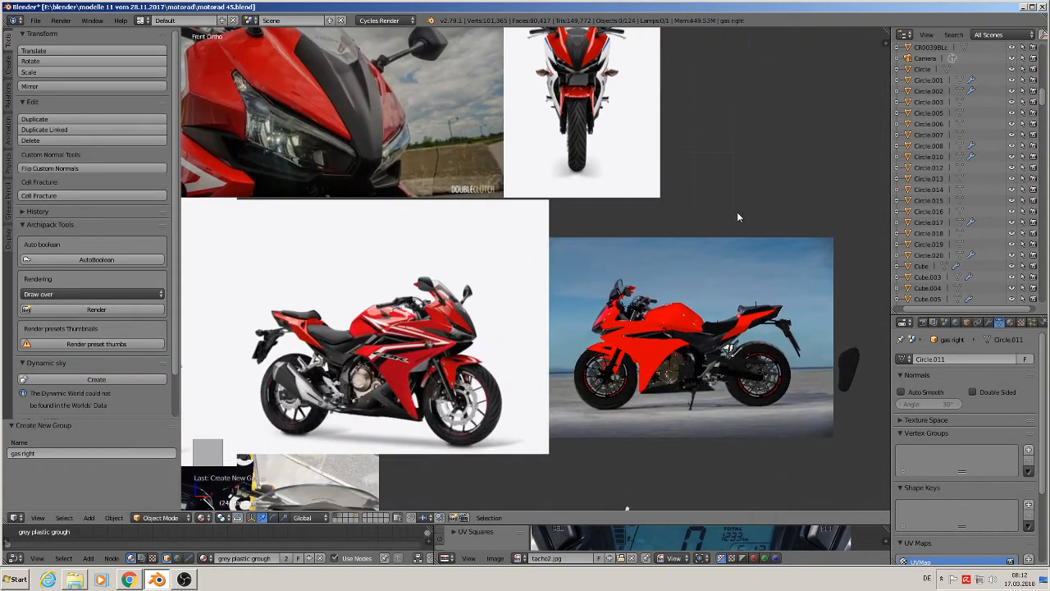
shift+middle_drag(516, 366, 710, 221)
scroll(707, 219, down, 2)
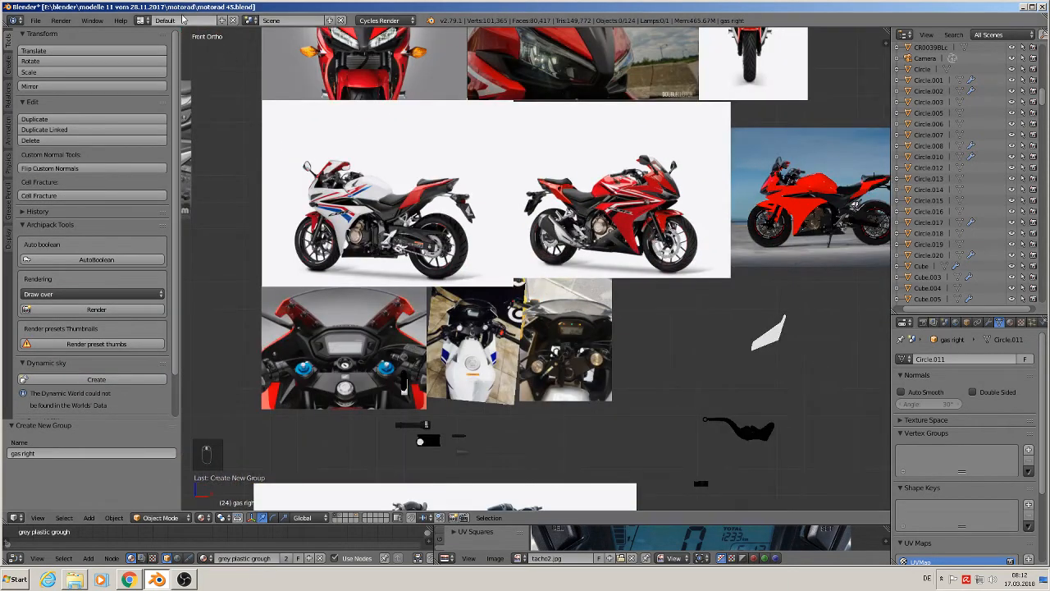
click(35, 19)
click(37, 105)
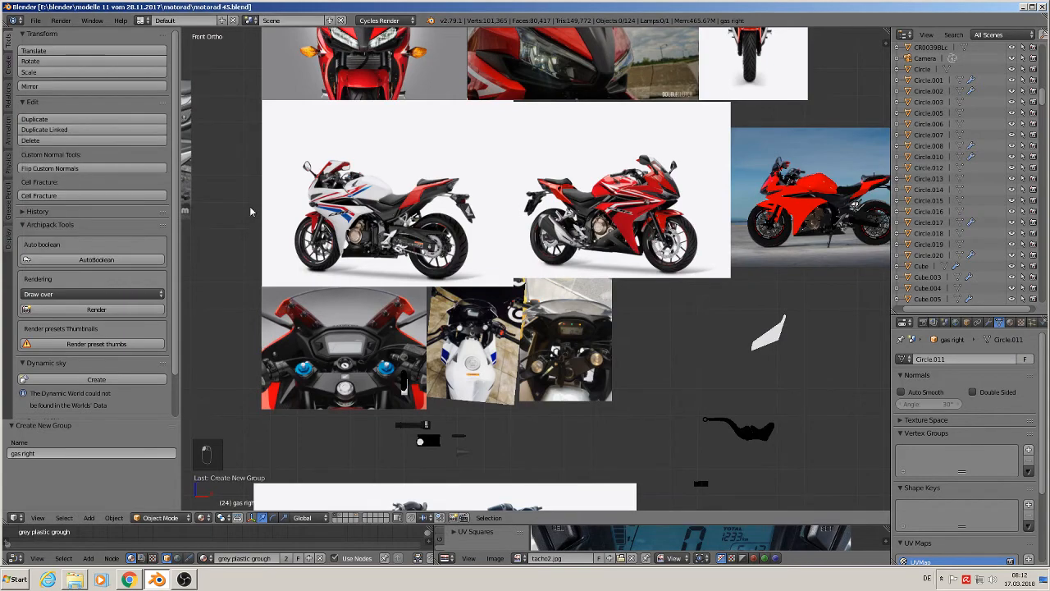
Move the loose grip with the grey switch from below the reference photos to the assembled bike's handlebar in front view
shift+middle_drag(383, 492, 495, 375)
scroll(495, 374, up, 4)
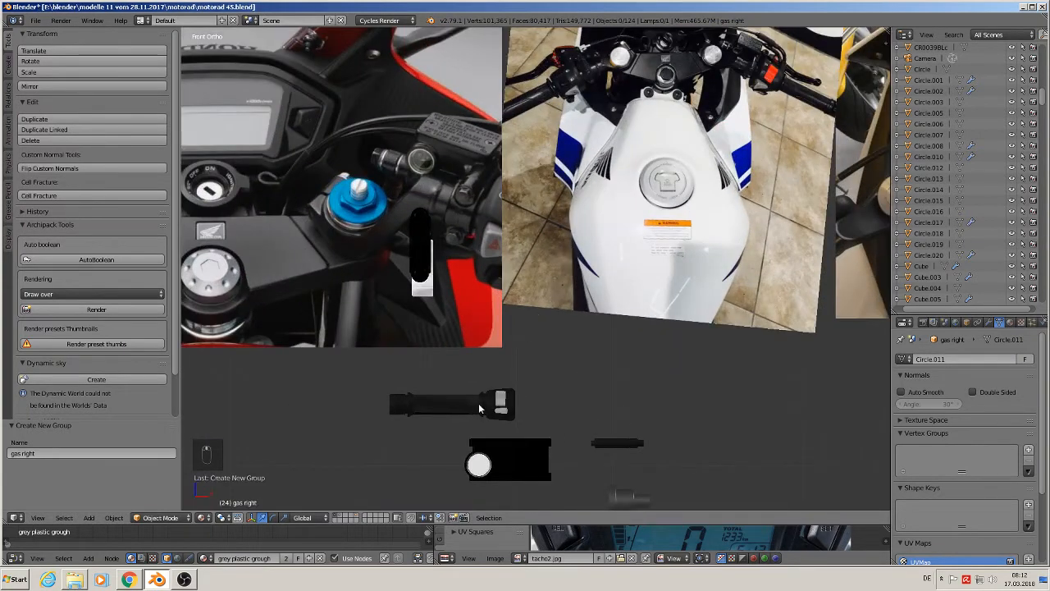
right_click(479, 403)
scroll(547, 399, down, 4)
scroll(548, 400, down, 4)
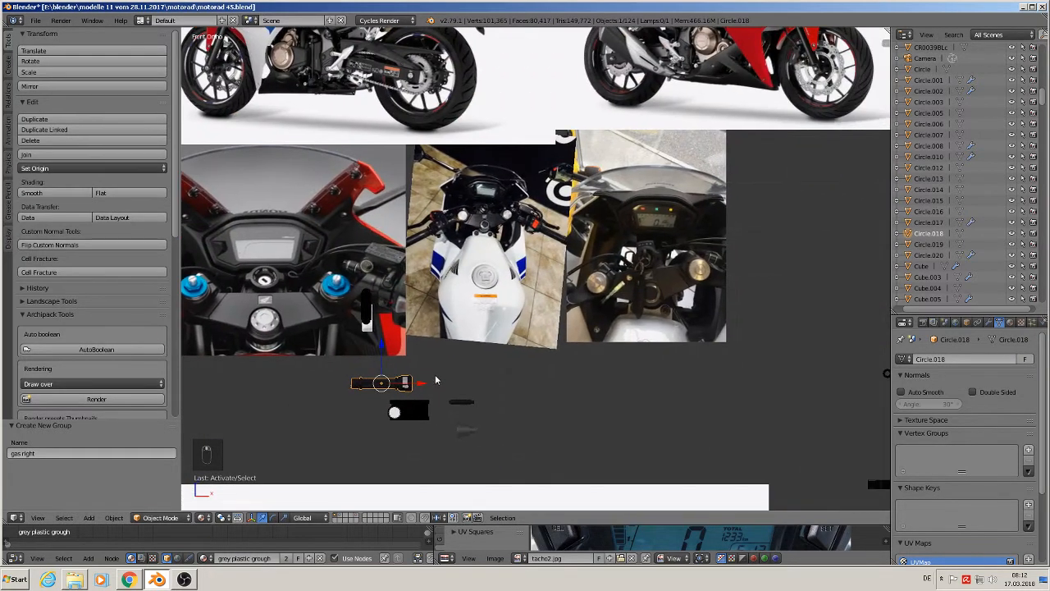
shift+middle_drag(492, 369, 441, 394)
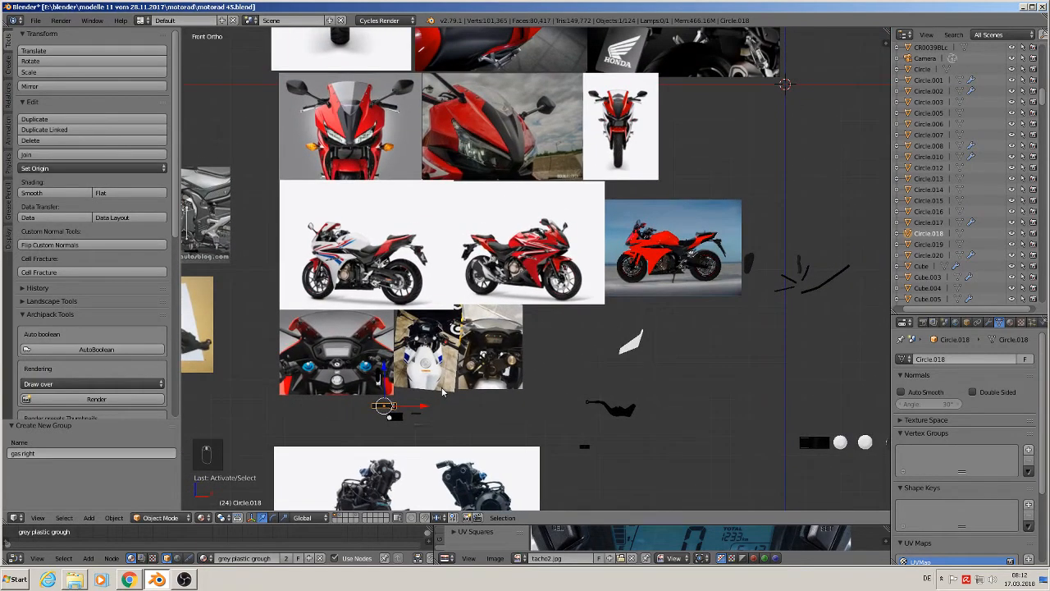
key(g)
click(695, 217)
Scale the grip down to about 0.51 of its size
scroll(680, 282, up, 2)
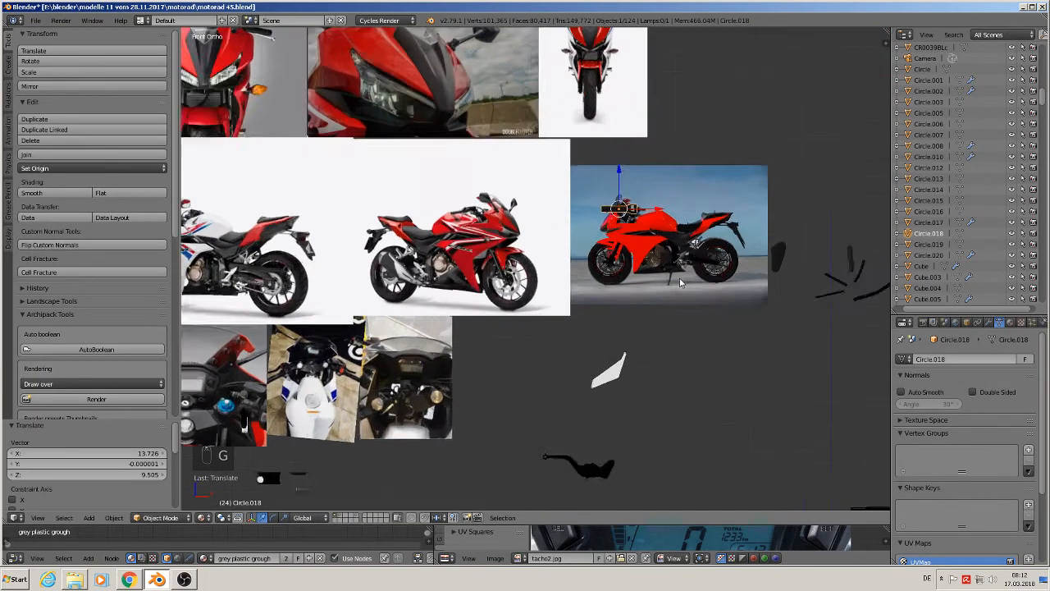
scroll(681, 282, up, 5)
key(s)
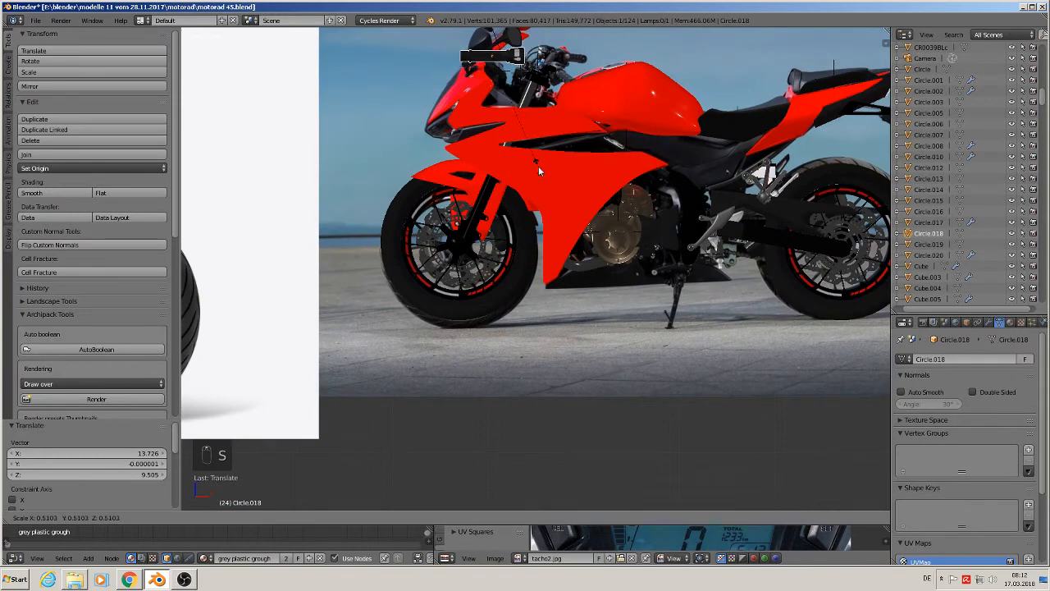
click(539, 166)
Shift the grip onto the bike in top view and place it beside the left end of the handlebar
key(KP_7)
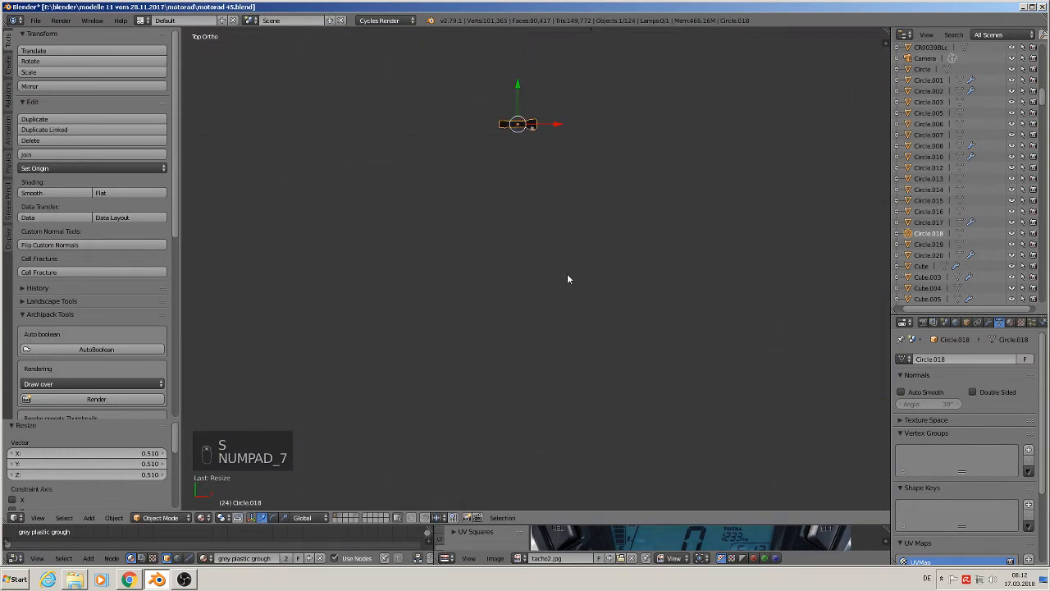
scroll(567, 279, down, 5)
drag(549, 194, 555, 167)
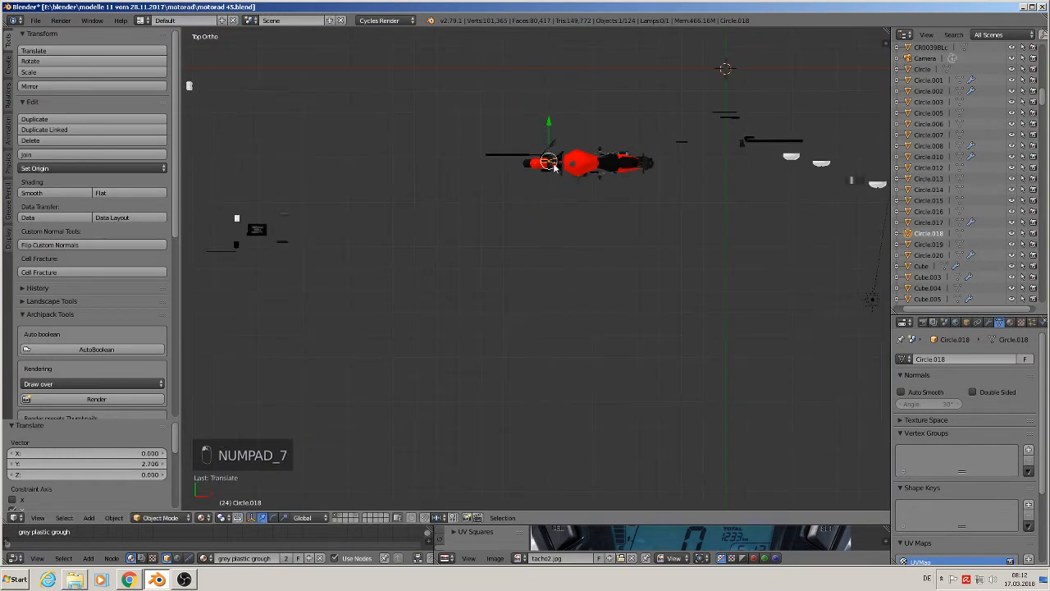
scroll(558, 173, up, 6)
shift+middle_drag(518, 135, 473, 302)
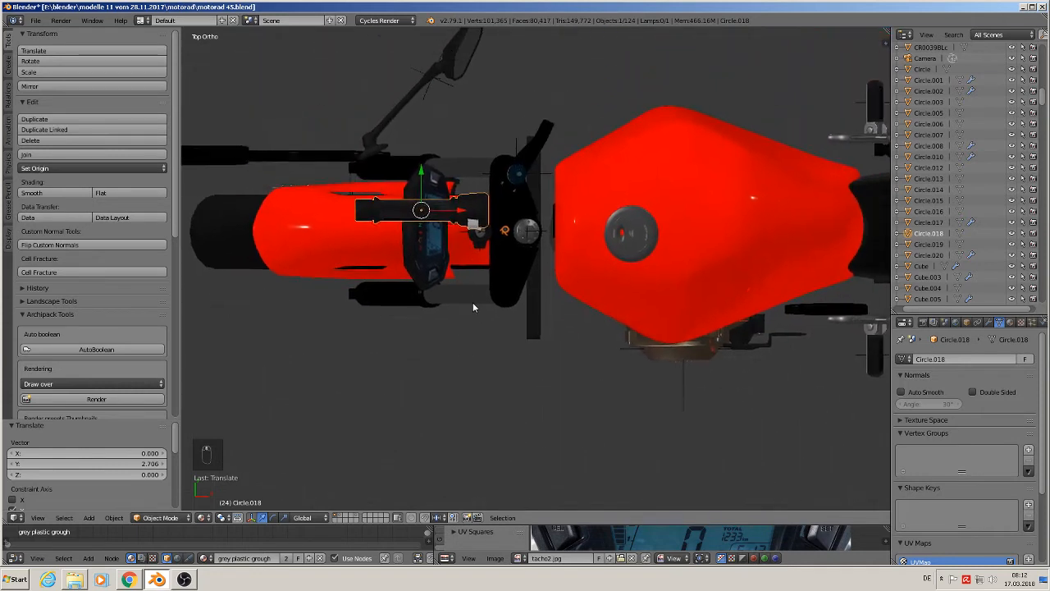
key(g)
click(505, 364)
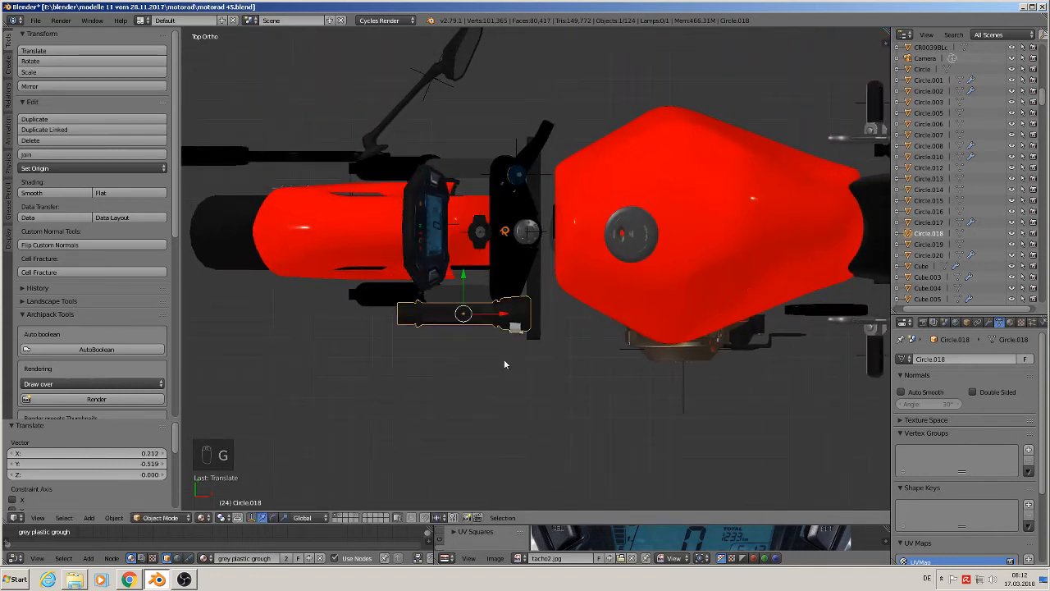
shift+middle_drag(523, 327, 479, 301)
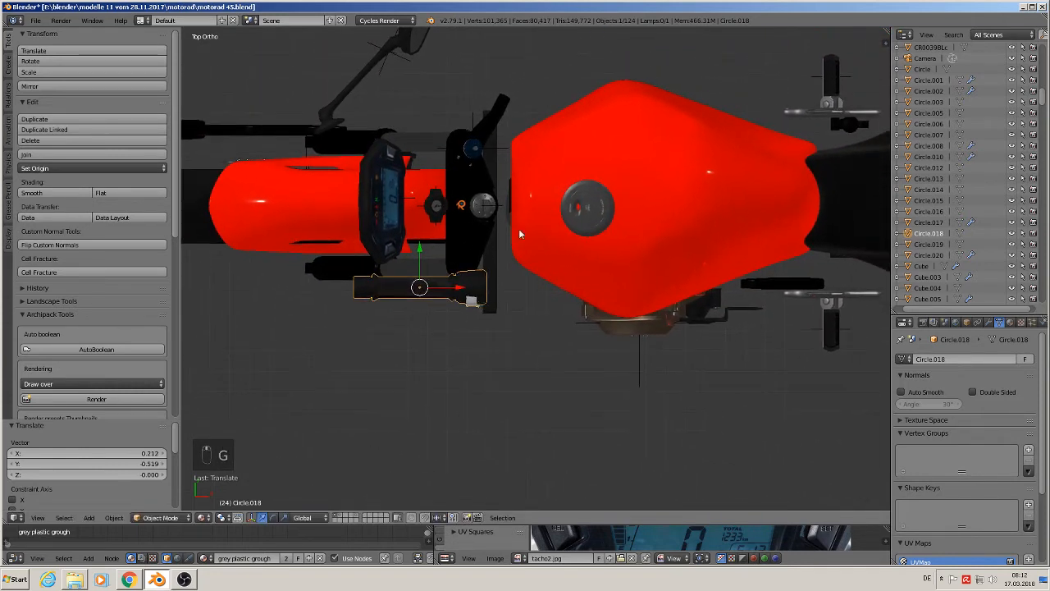
Add an instance of the "gas right" group at the free end of the right handlebar in top view
click(516, 79)
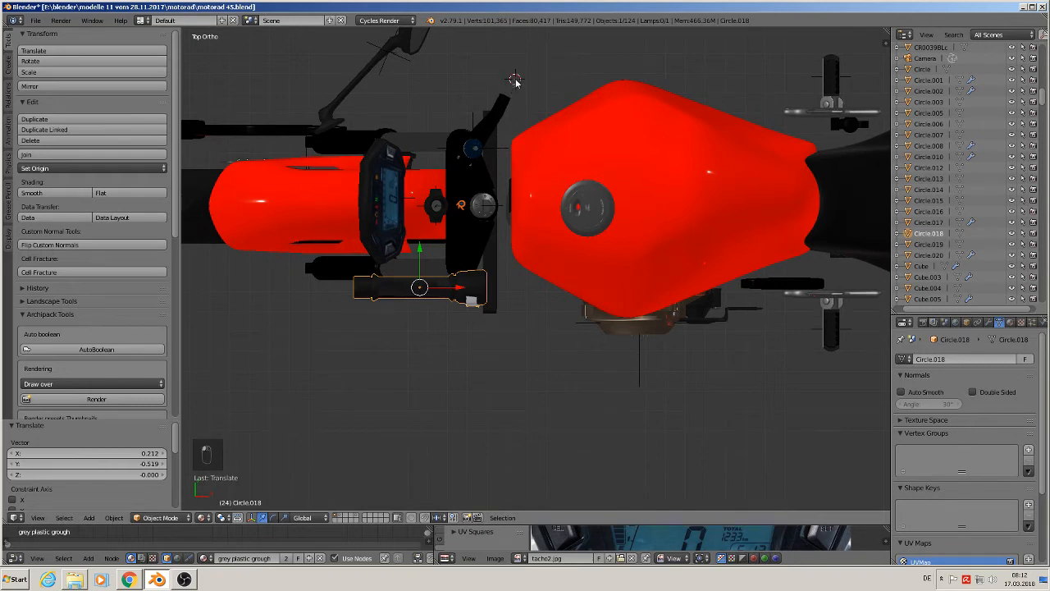
click(89, 518)
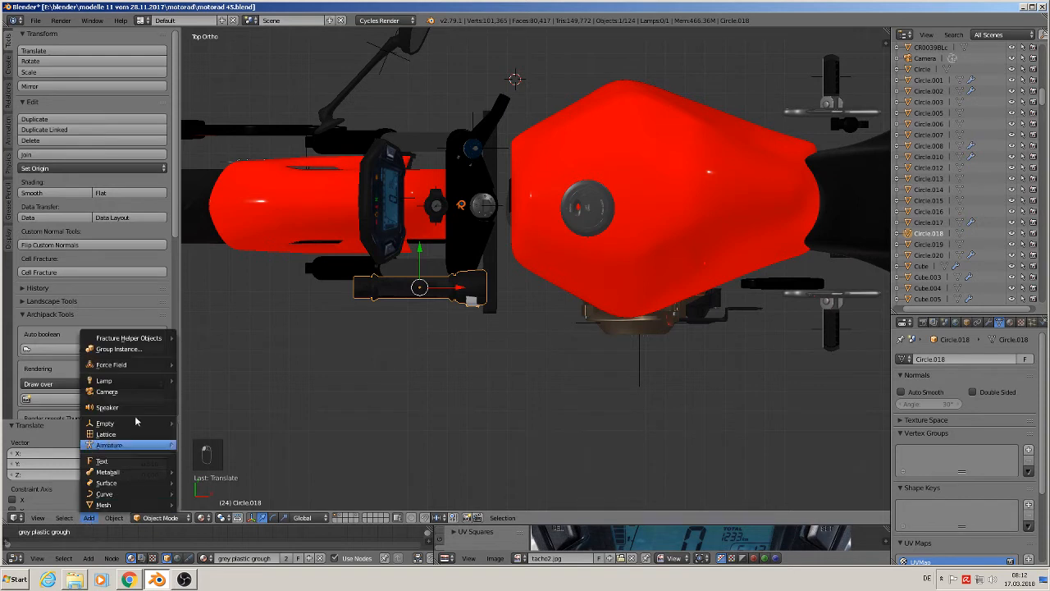
click(126, 347)
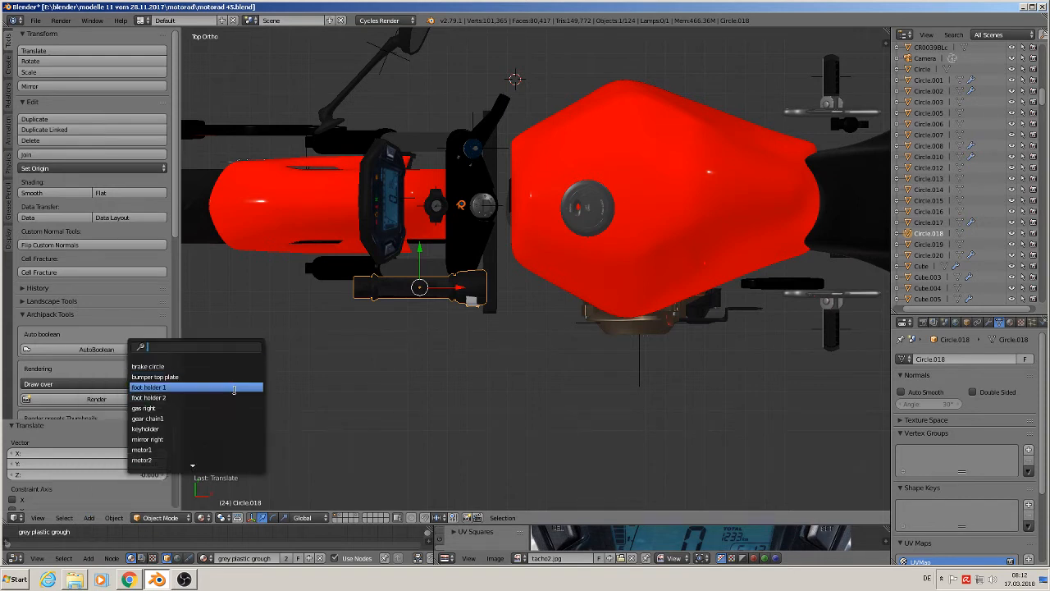
click(205, 409)
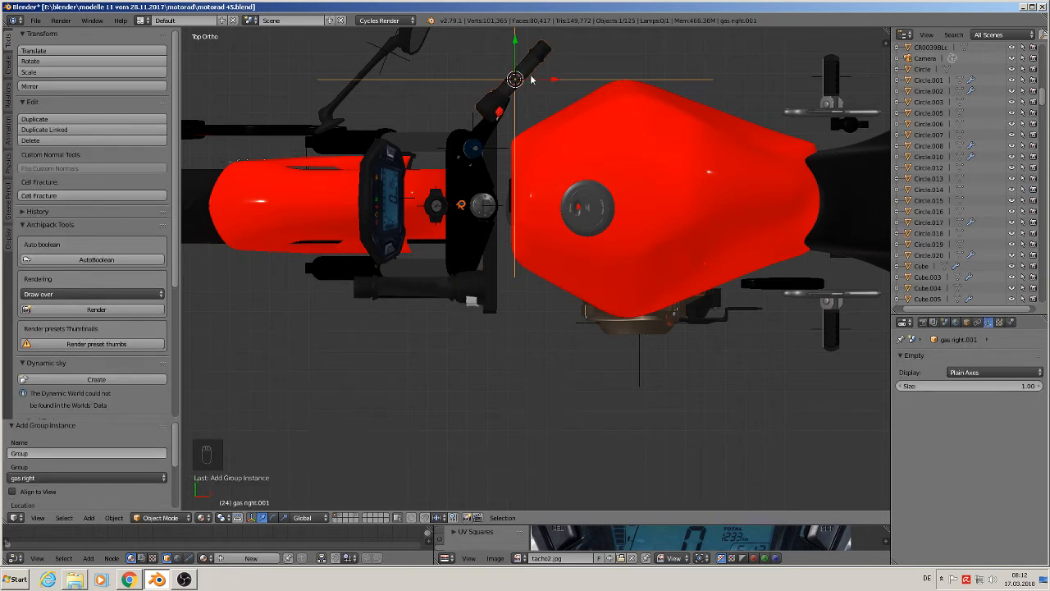
Shift the gas right instance about 0.063 along X and set its empty's display size to 0.09
key(g)
key(x)
drag(556, 84, 554, 84)
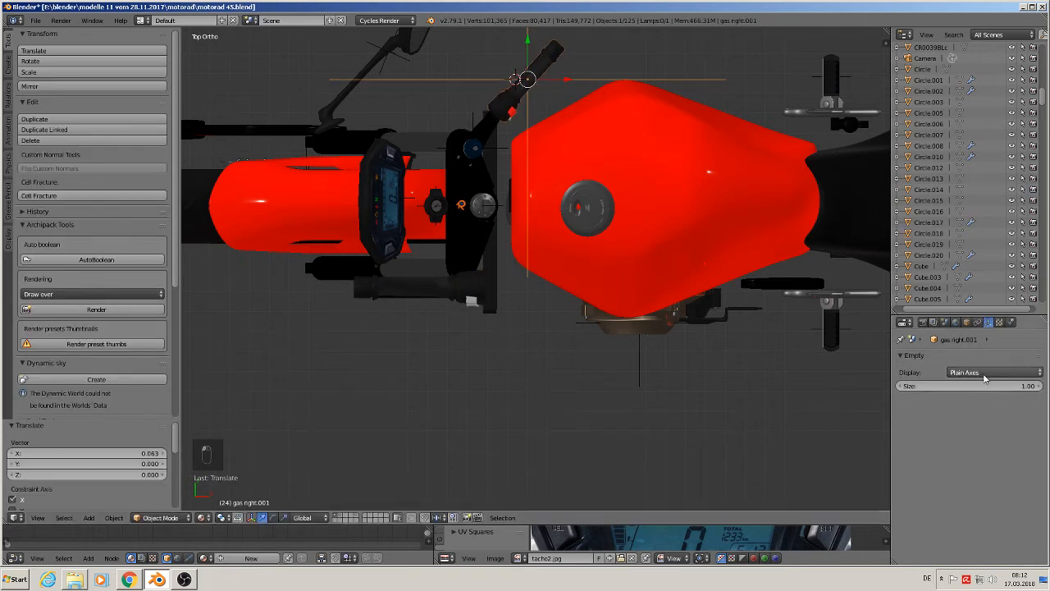
drag(988, 386, 936, 385)
Lower the gas right instance by about 7.99 to handlebar height and fine-tune its fit on the bar, then deselect it
middle_drag(833, 384, 607, 65)
scroll(761, 342, down, 4)
scroll(733, 342, down, 3)
drag(599, 46, 642, 377)
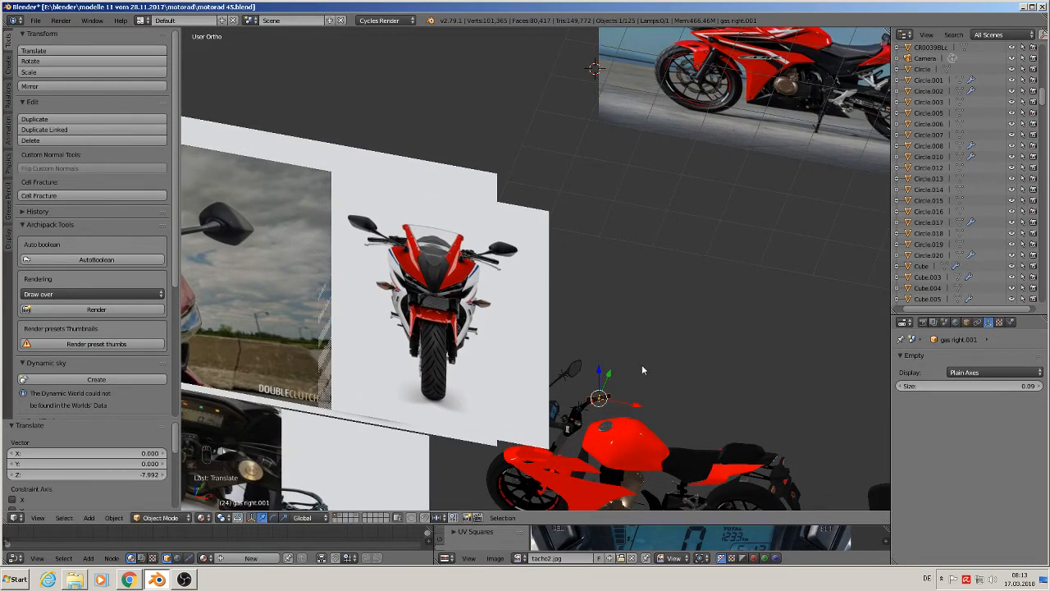
key(KP_Decimal)
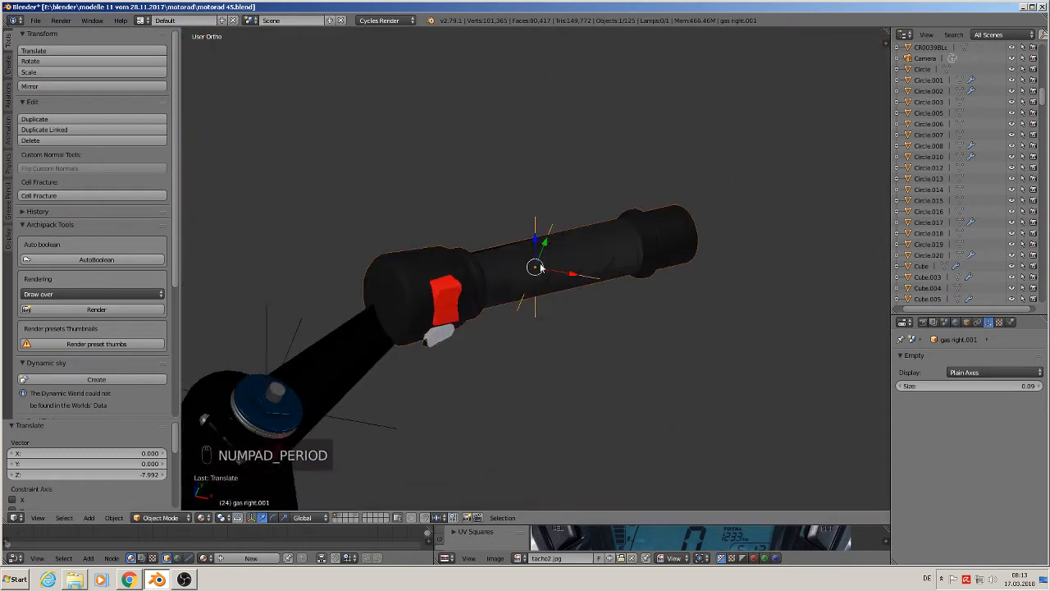
drag(538, 242, 539, 262)
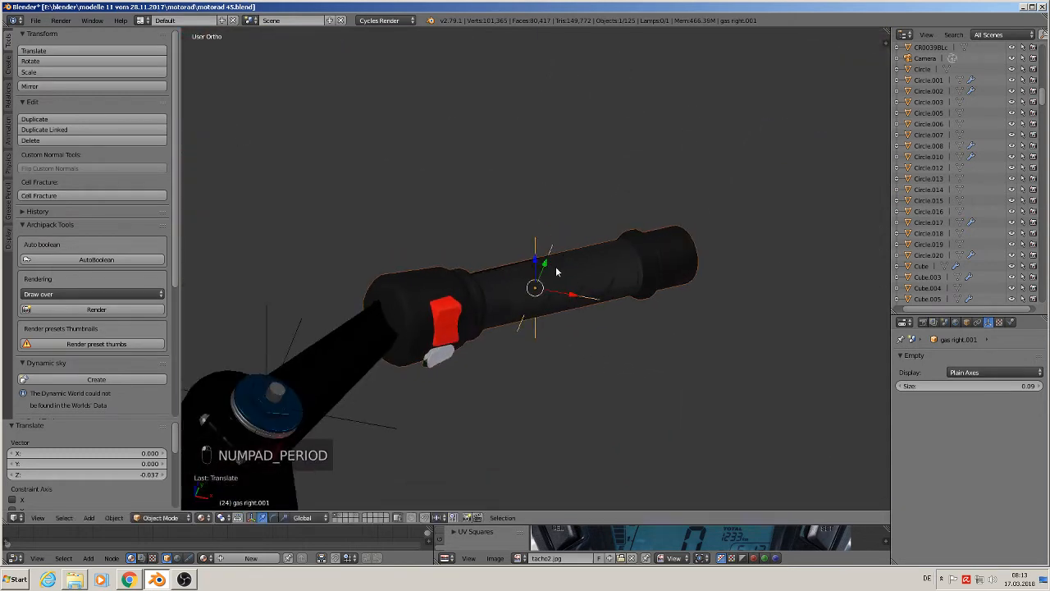
drag(572, 296, 593, 250)
drag(615, 285, 599, 277)
scroll(579, 327, down, 6)
key(a)
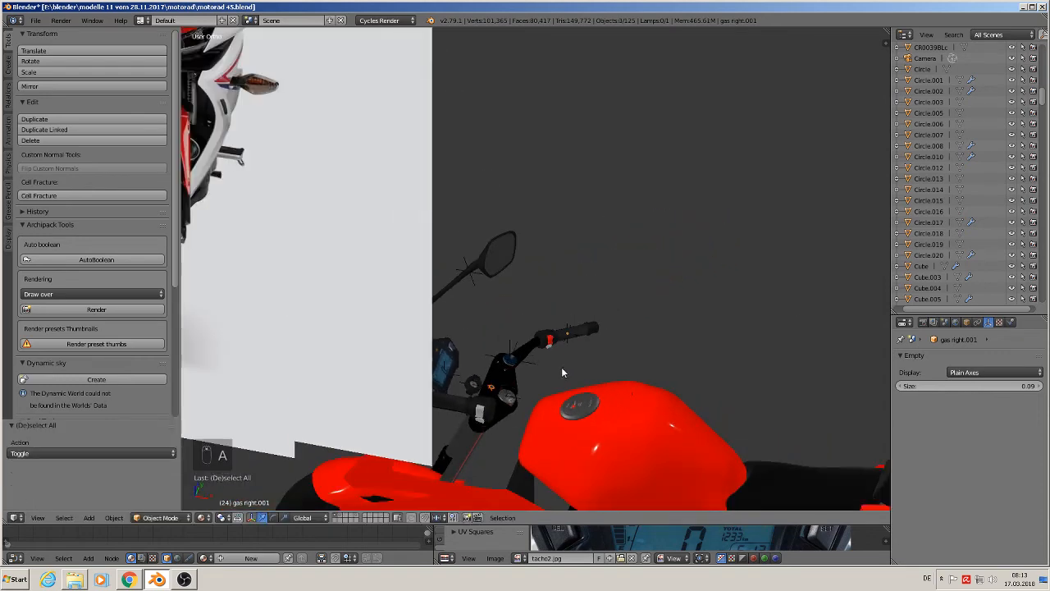
Rotate the left grip by about -118° in top view and move it to the end of the left handlebar
middle_drag(562, 373, 553, 246)
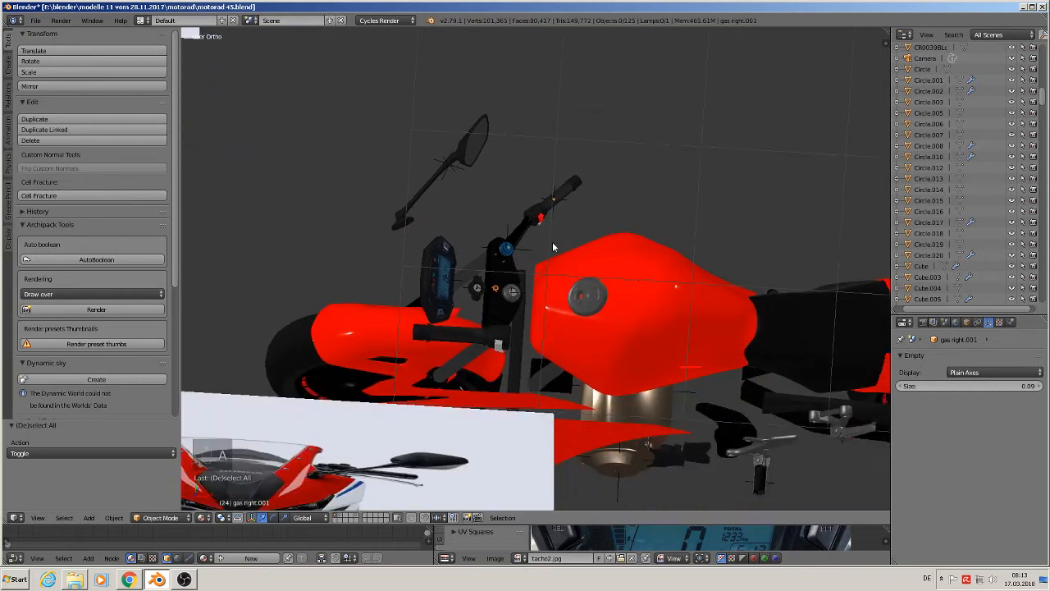
right_click(484, 334)
key(KP_7)
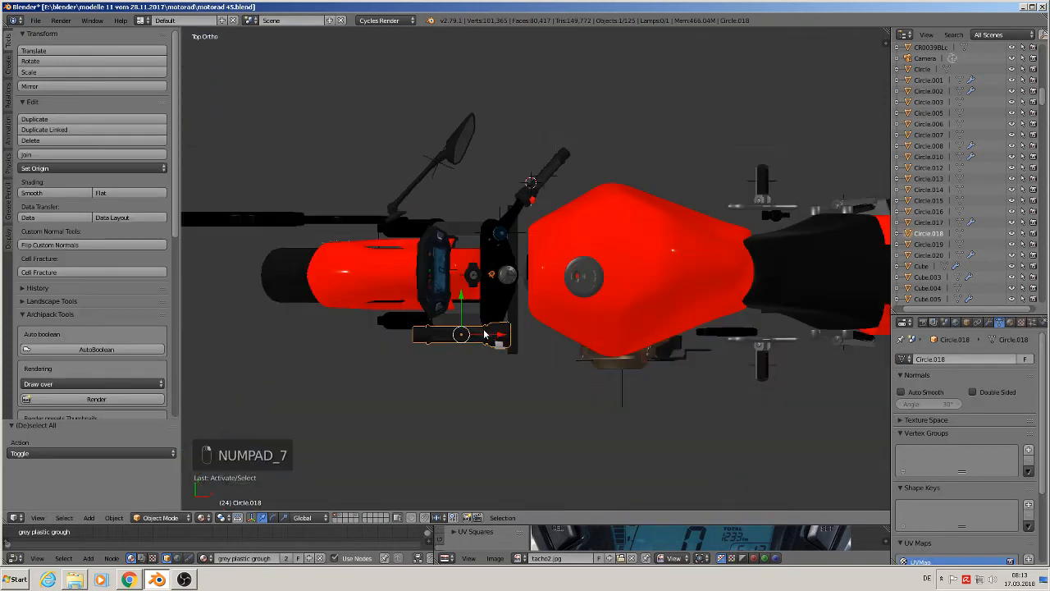
scroll(492, 340, up, 6)
scroll(425, 275, down, 3)
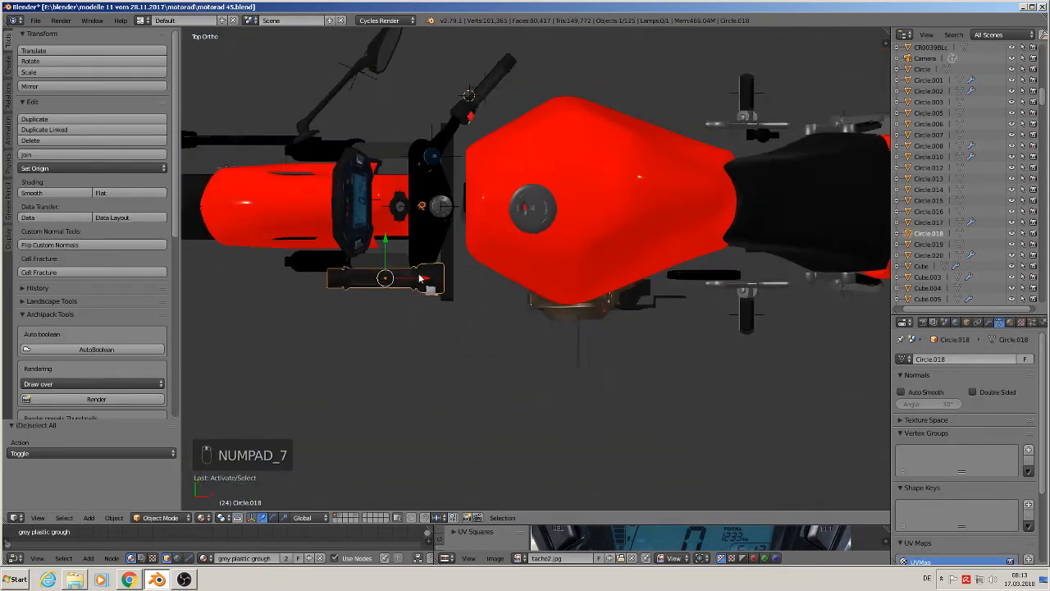
scroll(425, 317, up, 1)
key(r)
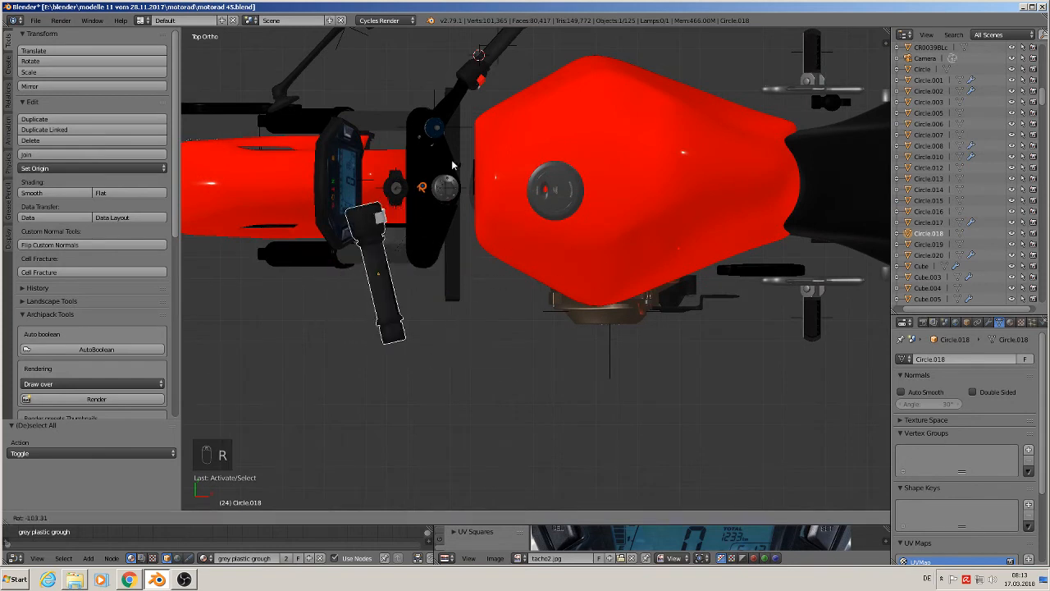
click(450, 230)
shift+middle_drag(450, 262, 474, 303)
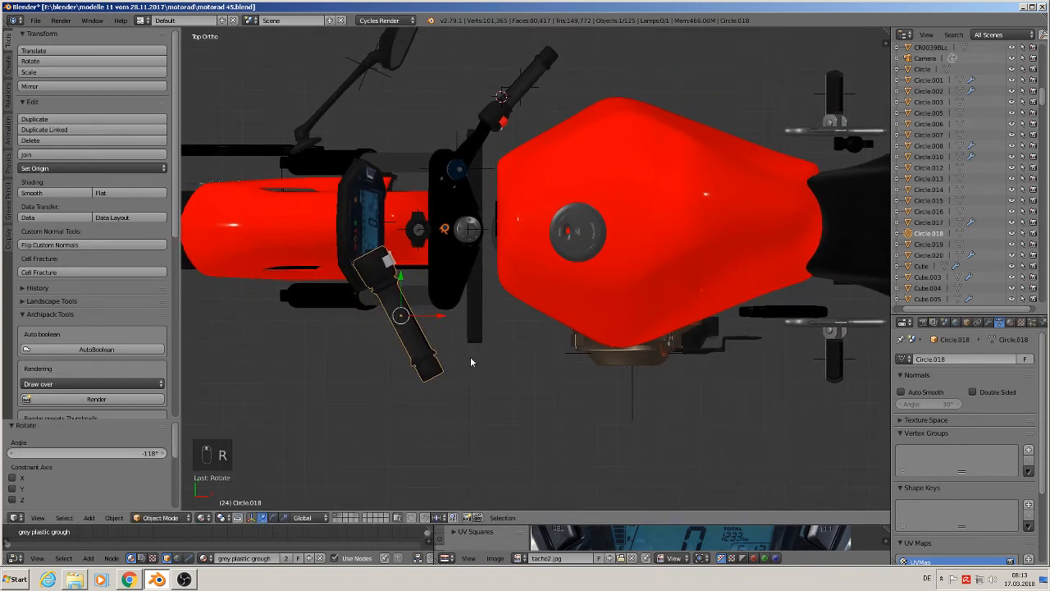
key(g)
click(565, 415)
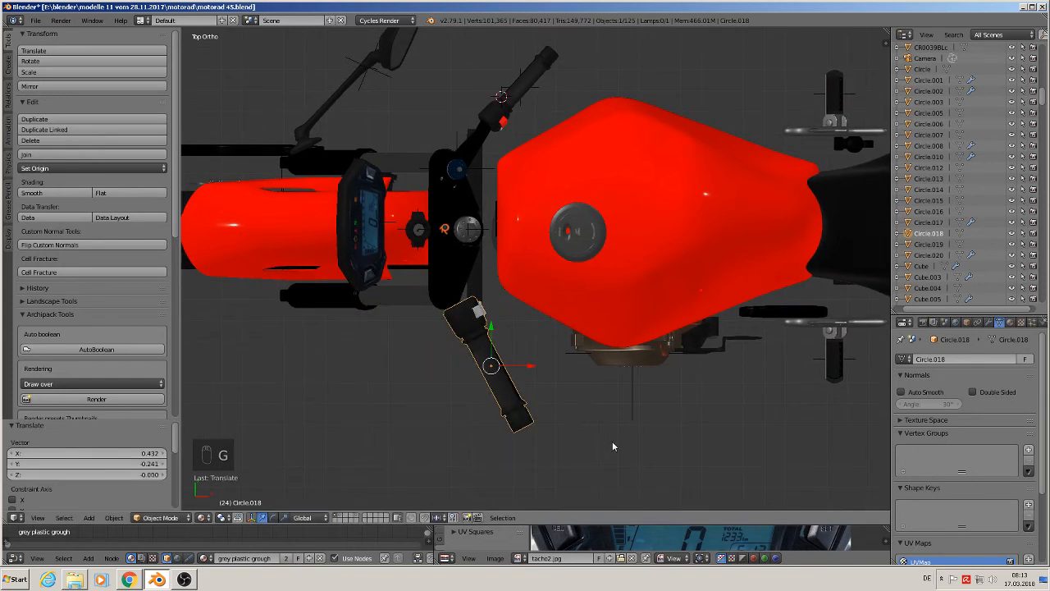
Scale the left grip to about 0.734 and rotate it by about -11.8° and another -12.5° in top view
key(s)
click(577, 428)
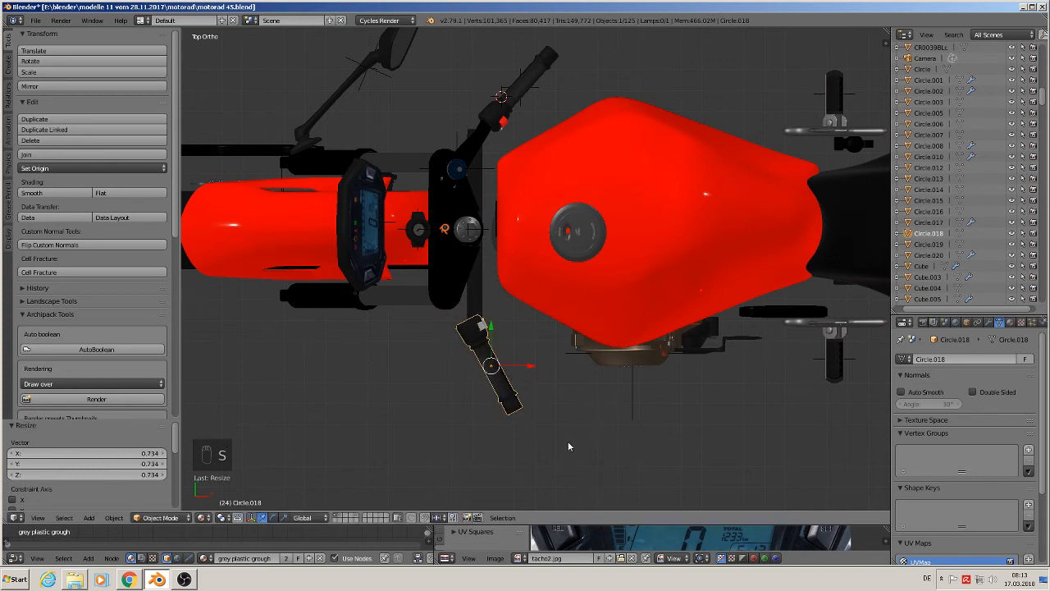
key(r)
click(599, 430)
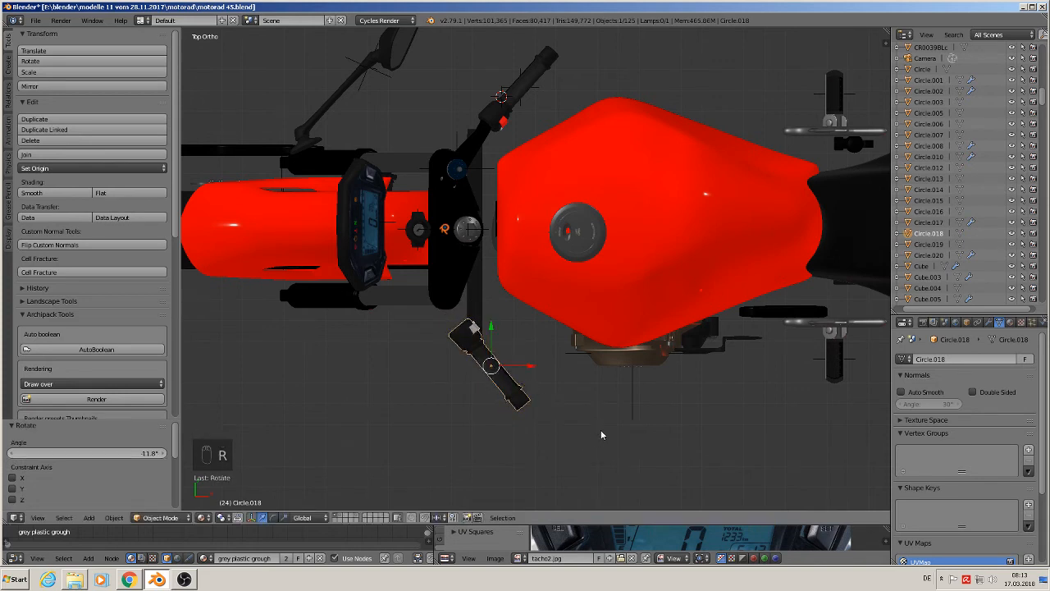
key(r)
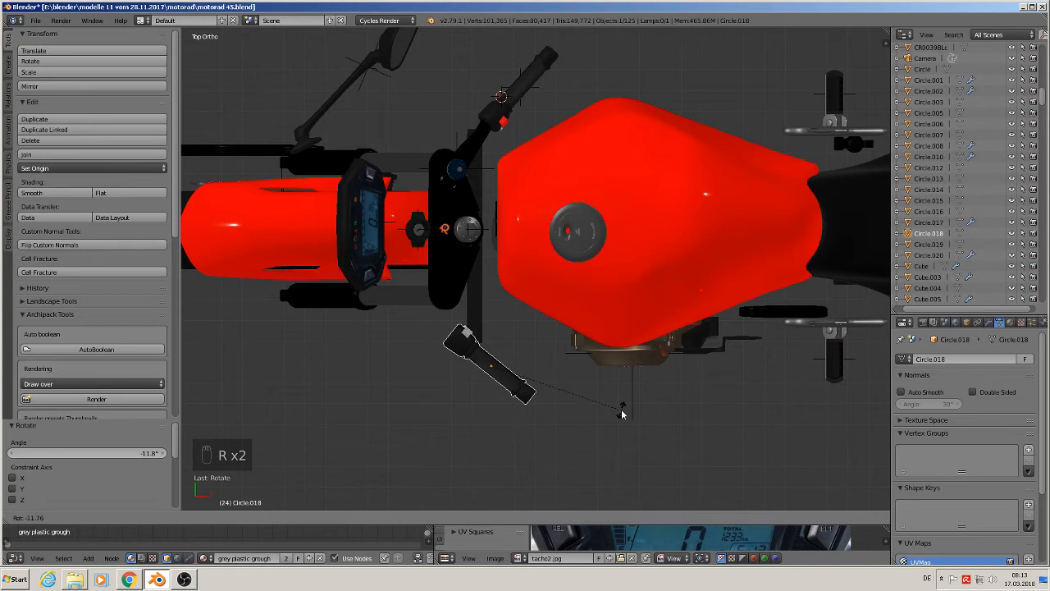
click(621, 412)
Move the left grip by about 0.097 in X and 0.076 in Y onto the bar end and rotate it about -4.47°
key(g)
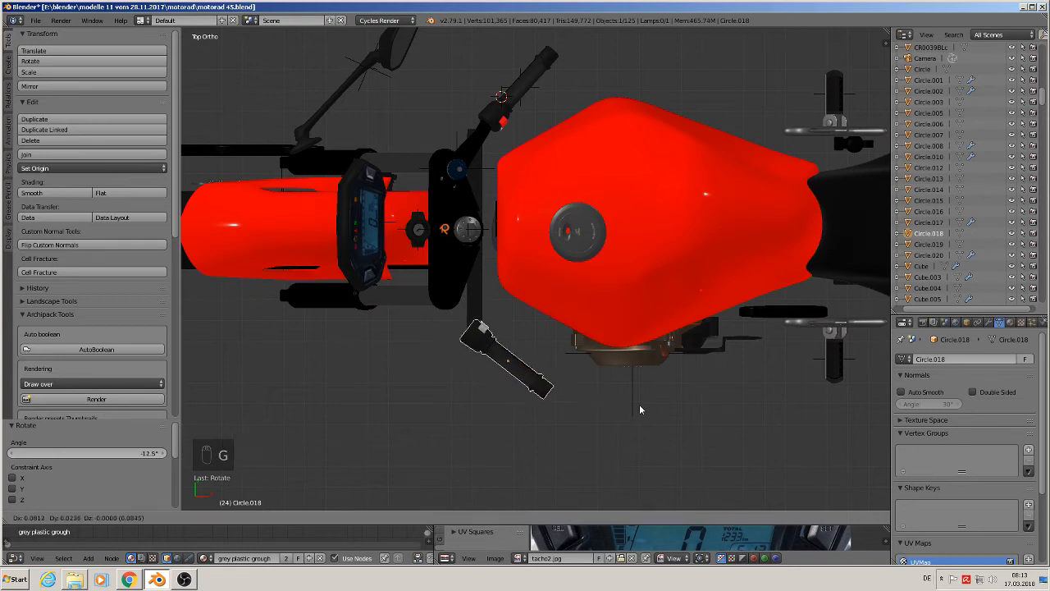
click(643, 401)
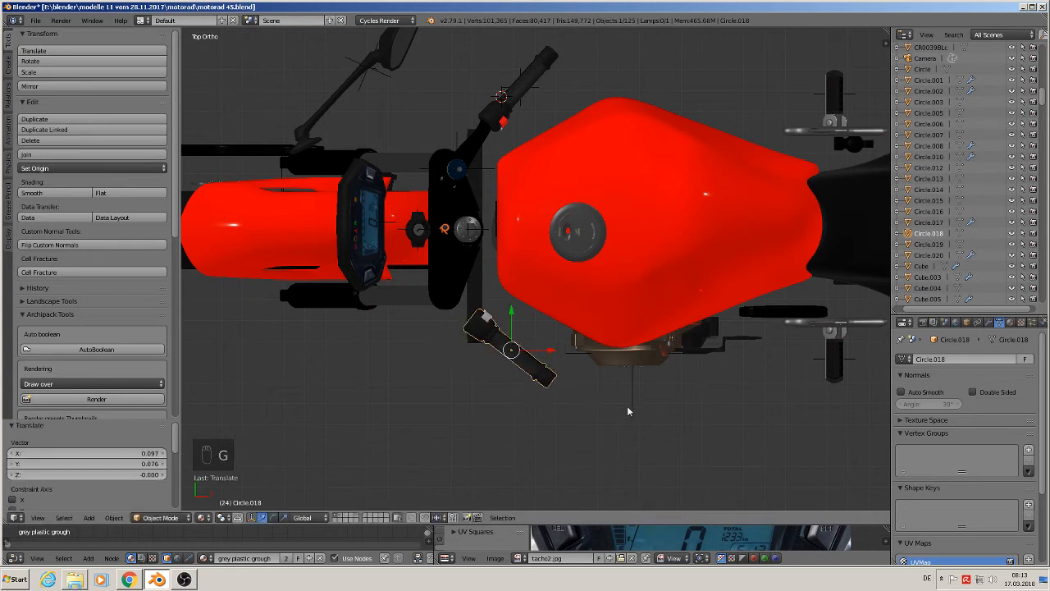
key(r)
click(573, 392)
Rotate the gas right instance by about 16° in top view and shift it back onto the right handlebar end
right_click(527, 96)
right_click(527, 96)
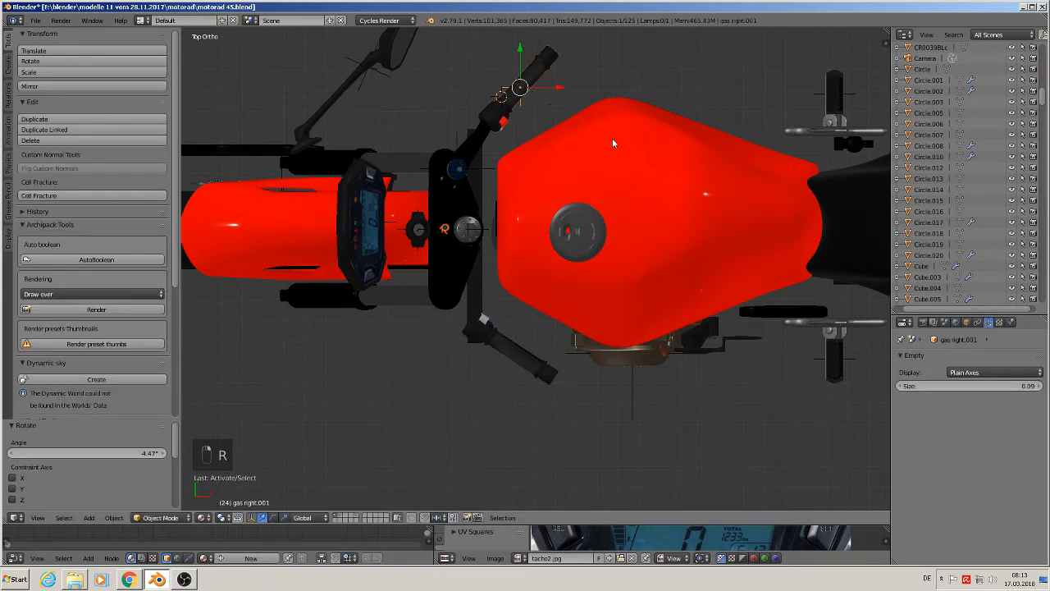
key(r)
click(613, 181)
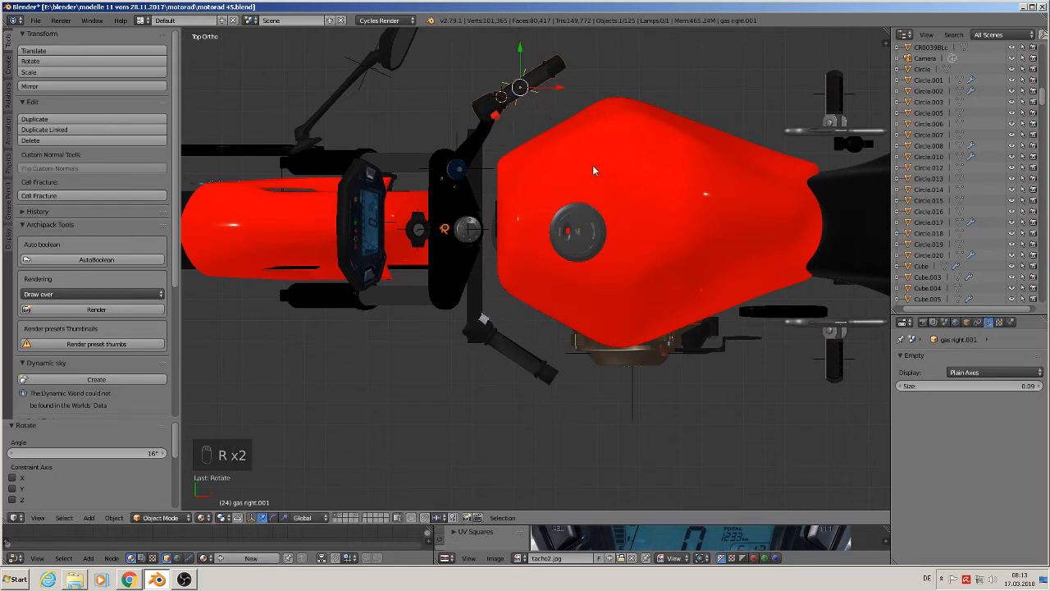
key(r)
right_click(604, 174)
key(g)
click(615, 174)
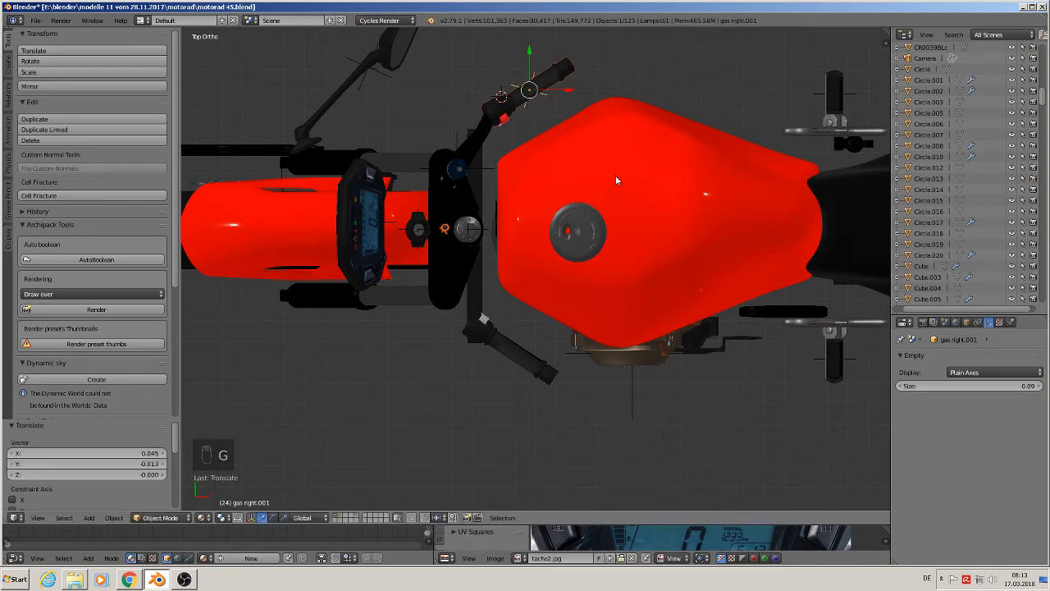
key(a)
Move the left handlebar grip object Circle.018 to layer 5
middle_drag(632, 265, 490, 306)
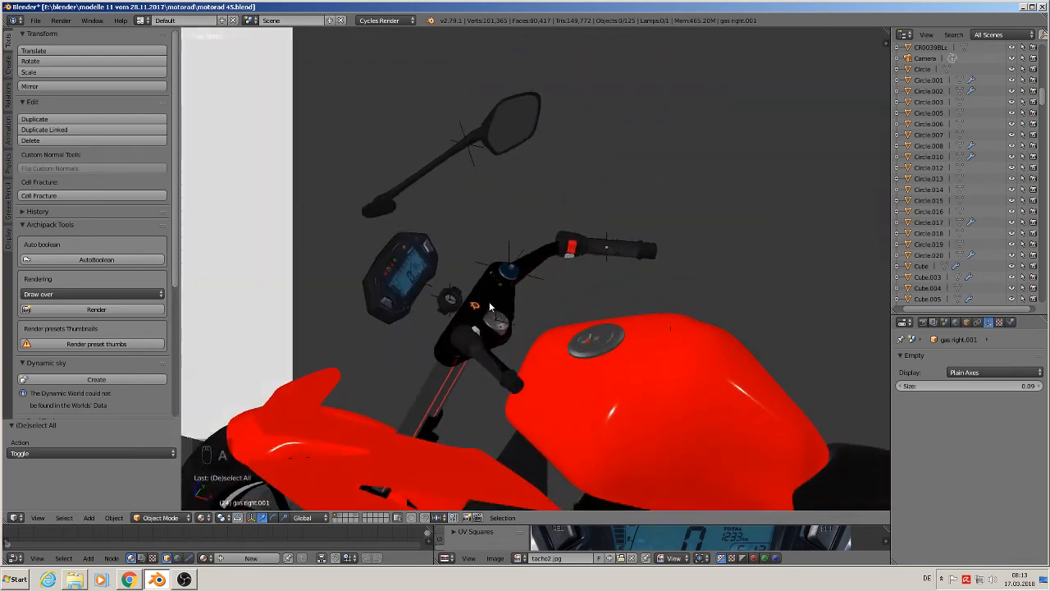
right_click(480, 356)
key(KP_1)
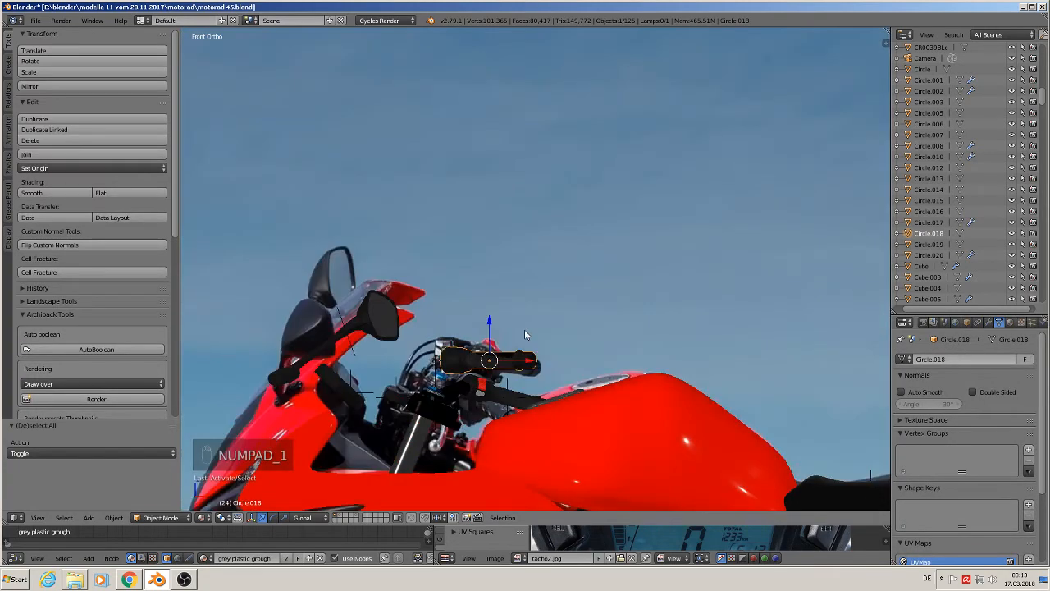
key(m)
key(m)
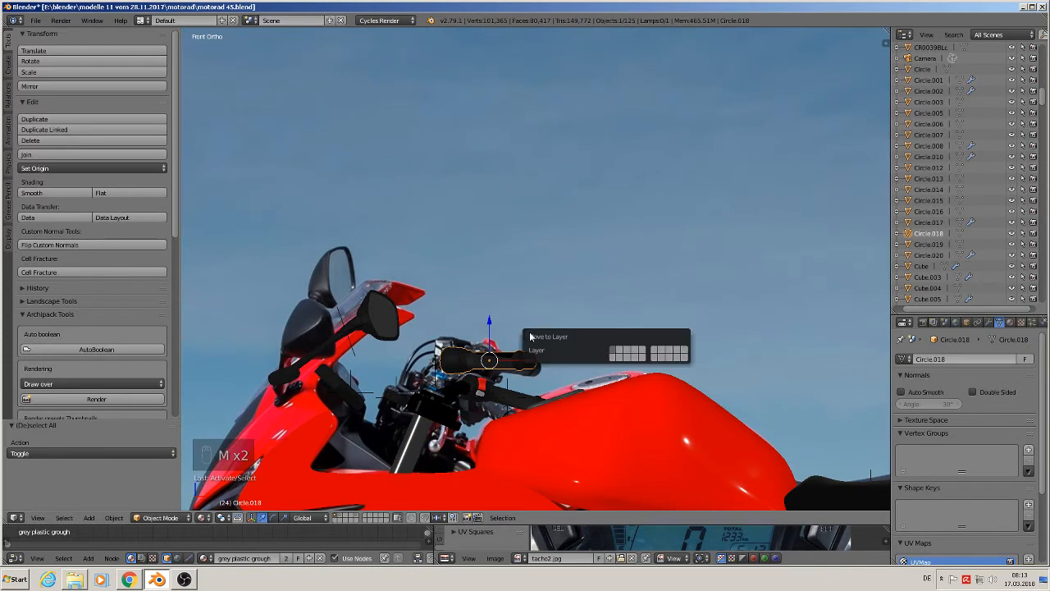
click(644, 353)
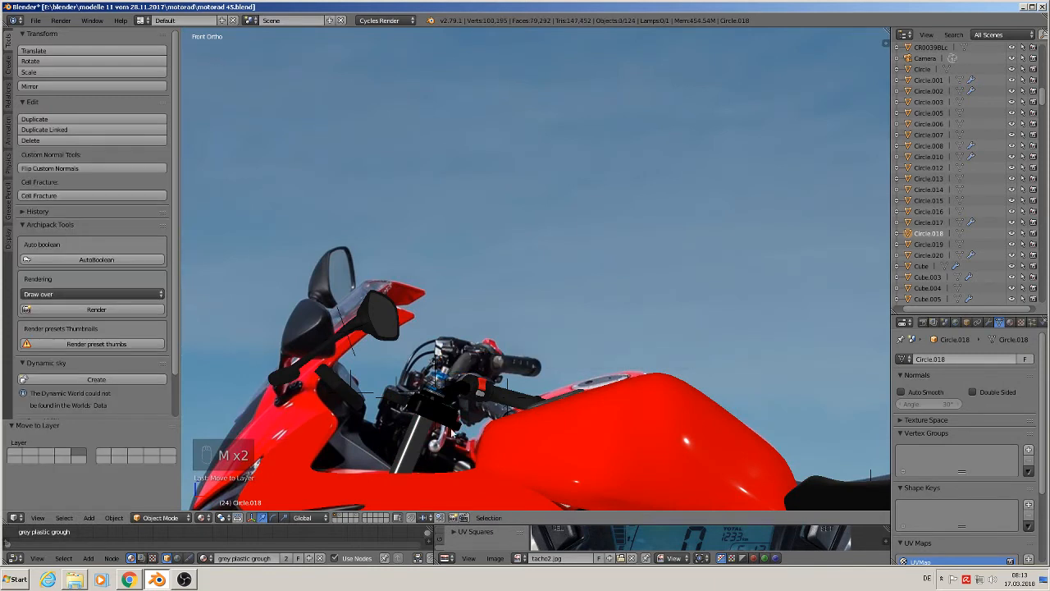
Show the grip's new layer, reset the 3D cursor to the origin and clear the left grip's location
click(357, 515)
scroll(447, 421, down, 3)
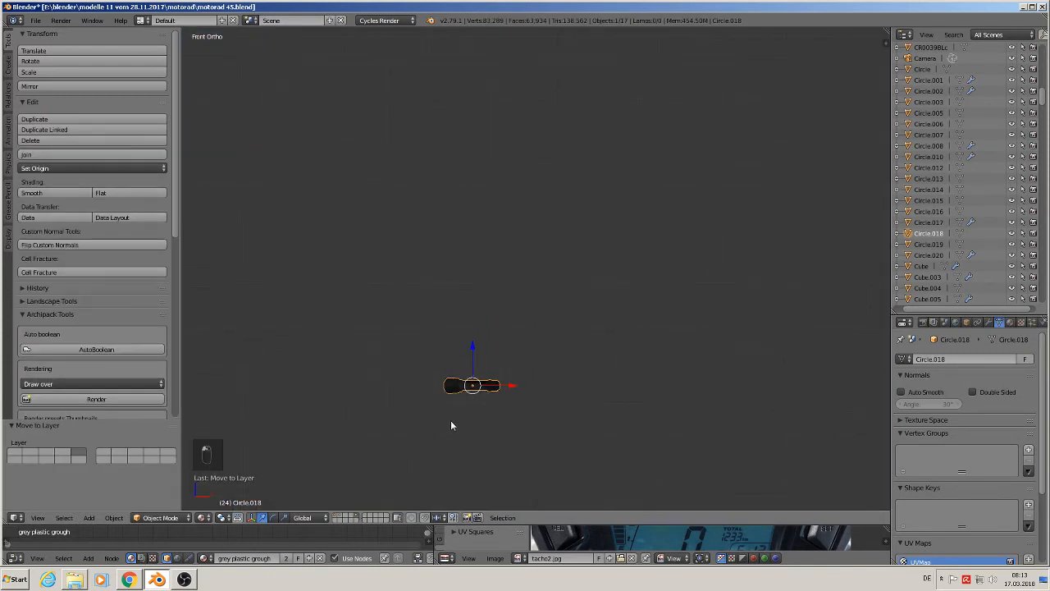
key(shift+c)
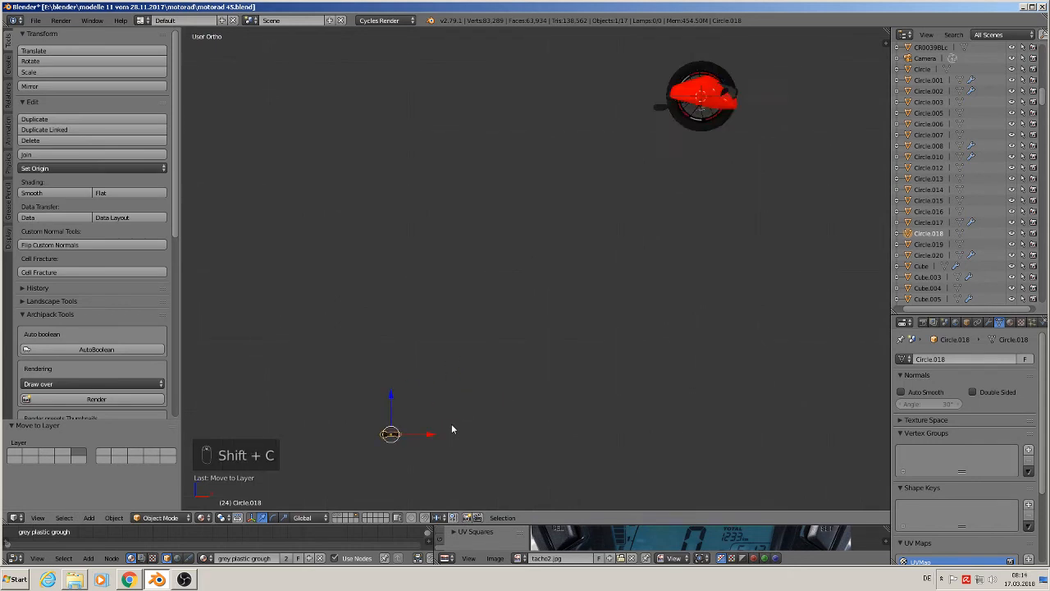
key(alt+g)
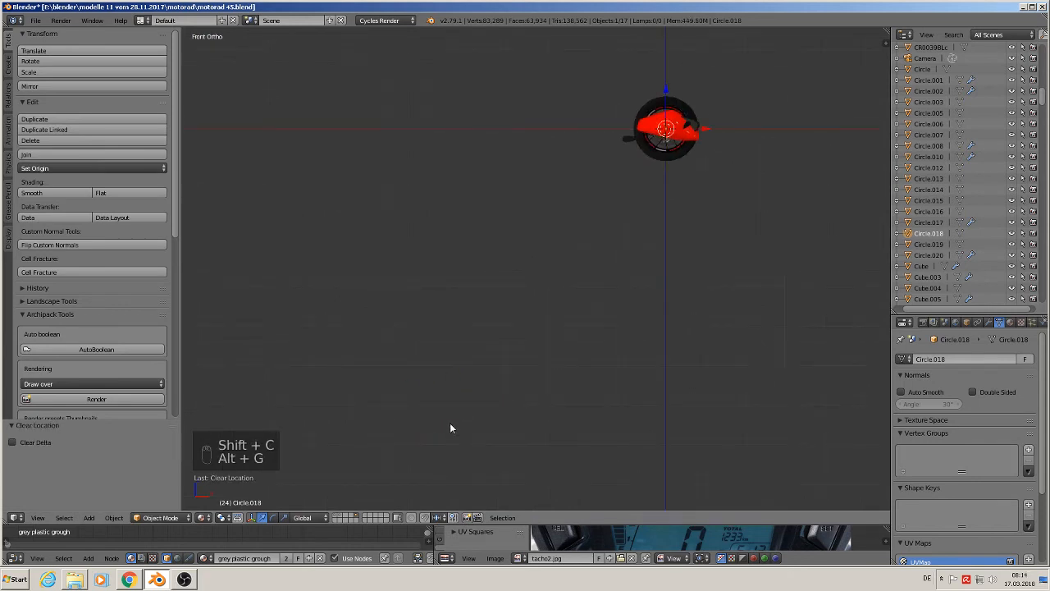
Create a new group from the left grip and name it "brake hand object left"
key(ctrl+g)
click(82, 452)
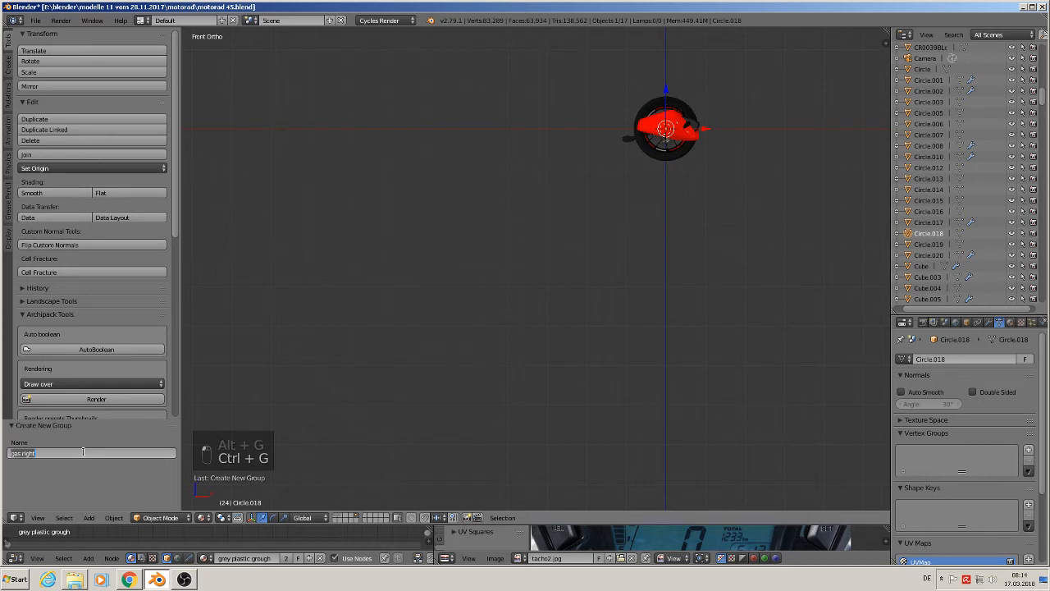
key(BackSpace)
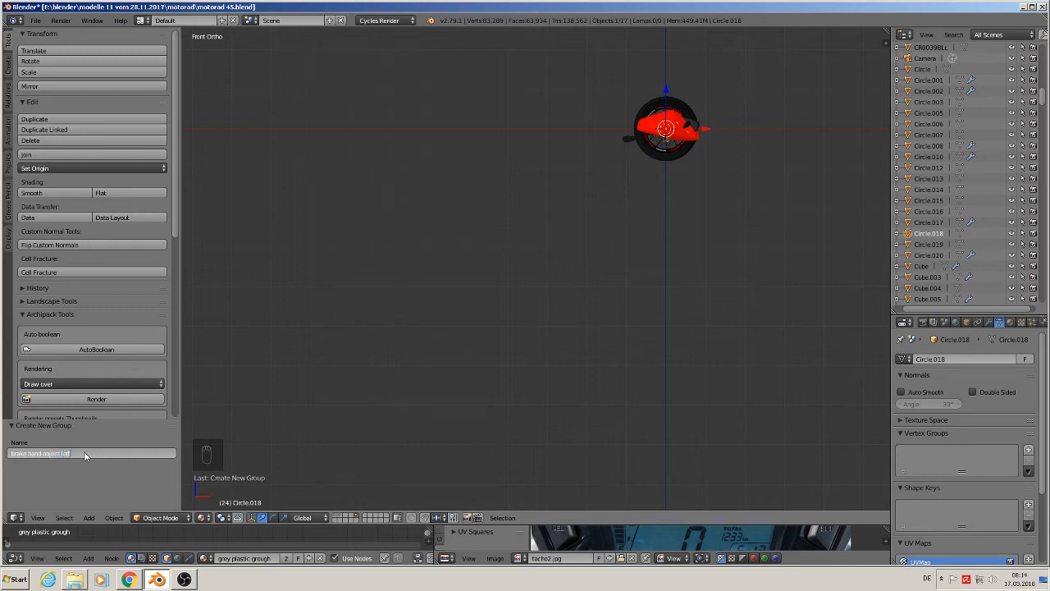
key(Return)
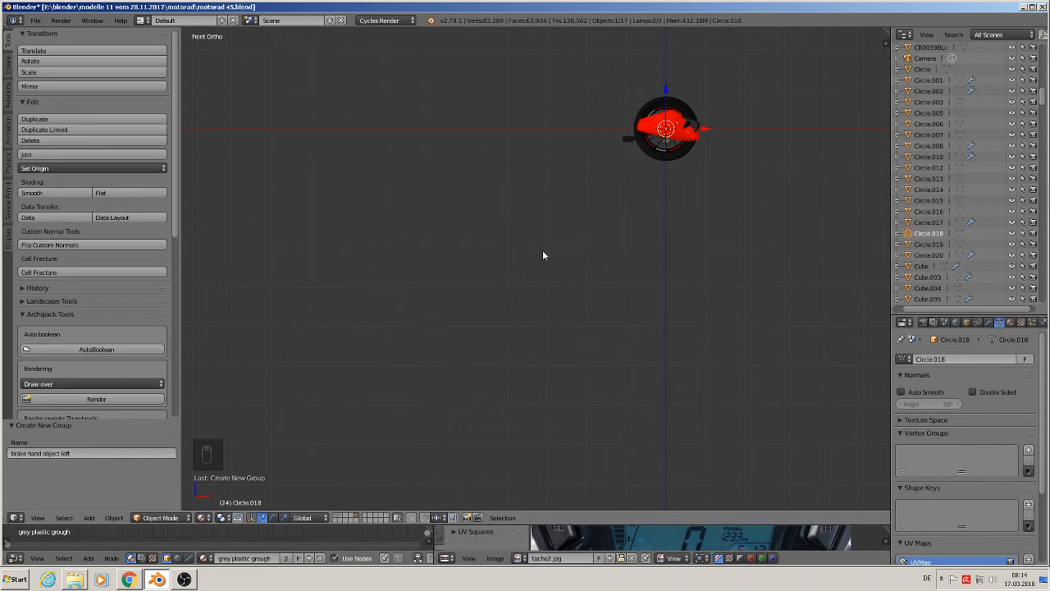
Rename the grip object Circle.018 in the outliner as "brake object left"
right_click(925, 237)
click(923, 233)
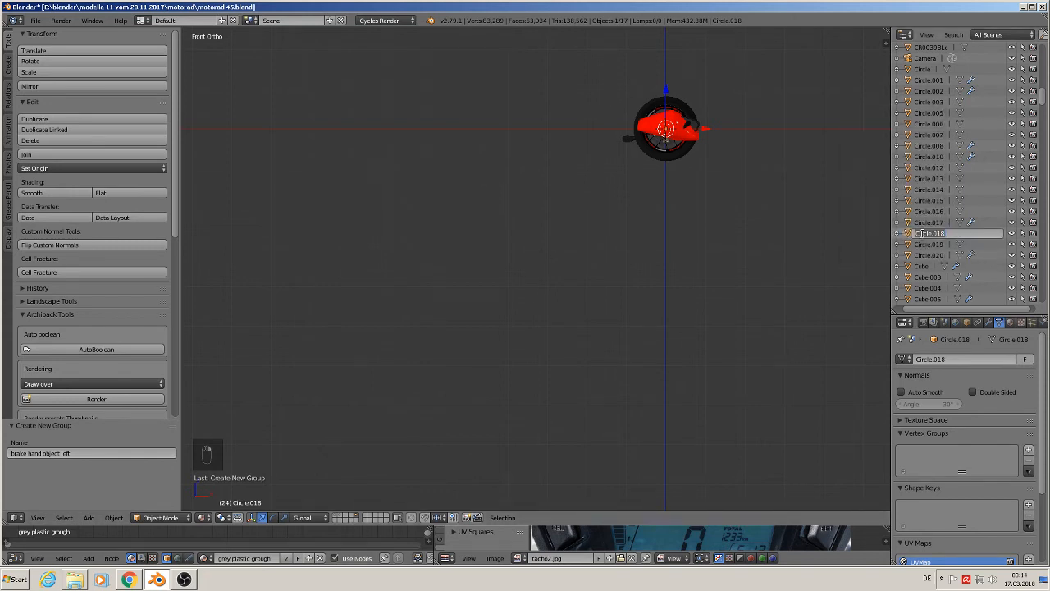
key(BackSpace)
key(Return)
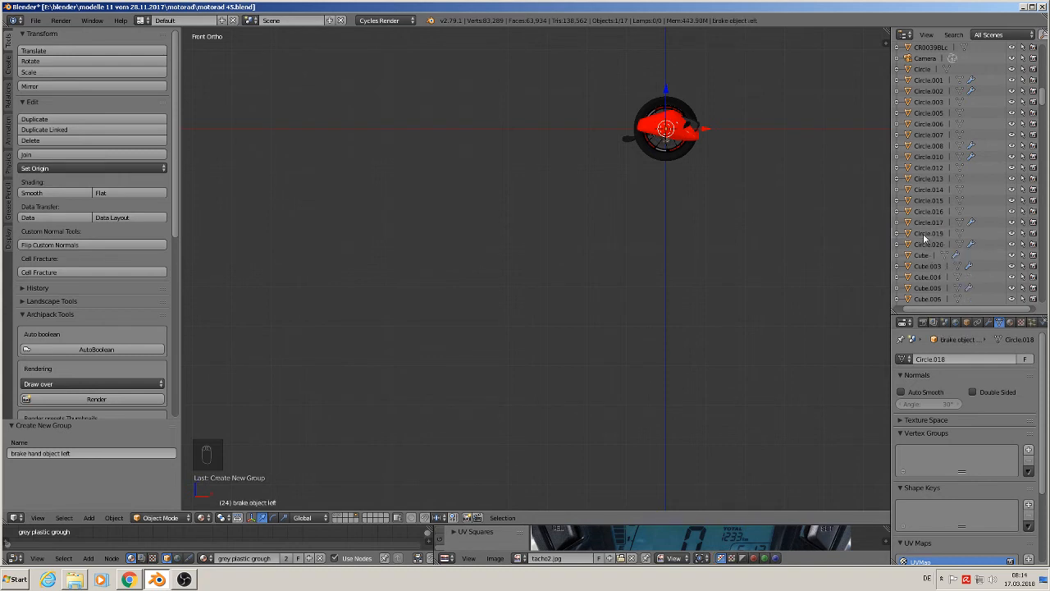
Return to the motorcycle's layer and add an instance of the group "brake hand object left" near the left side of the handlebar
click(337, 517)
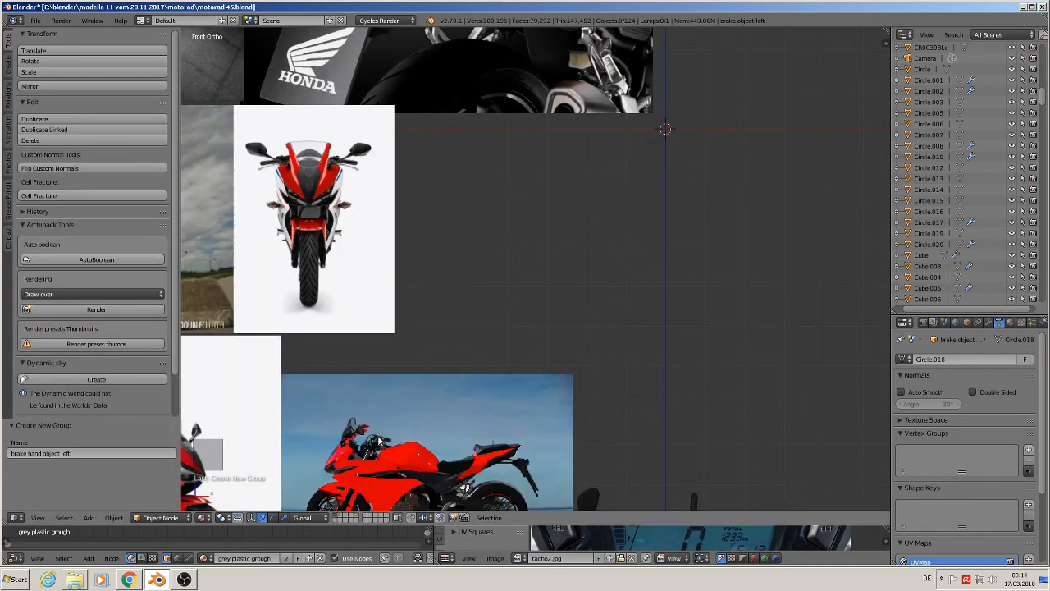
shift+middle_drag(399, 416, 574, 192)
scroll(532, 216, up, 10)
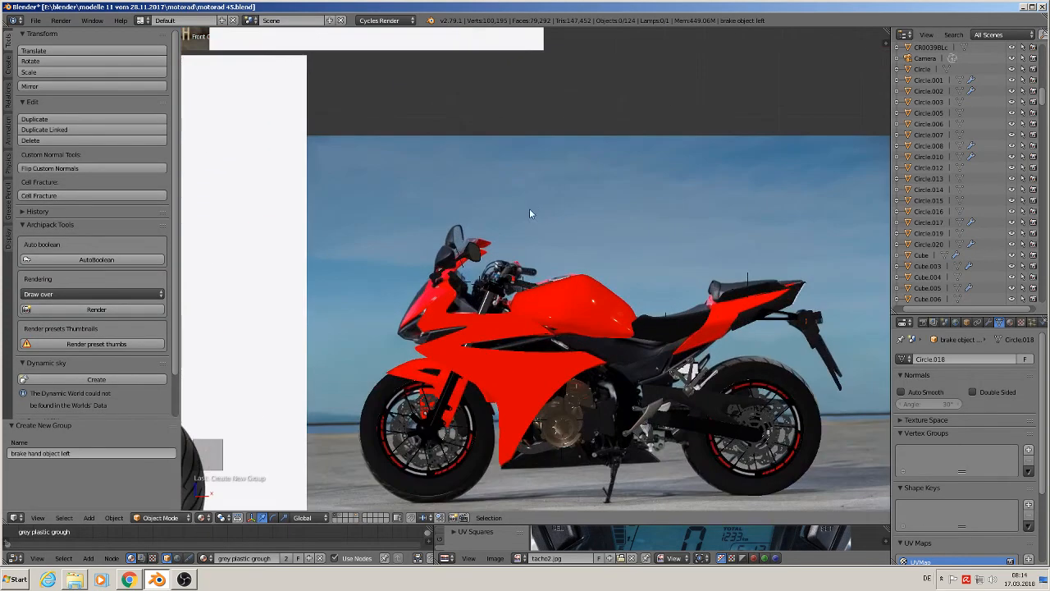
middle_drag(477, 325, 428, 380)
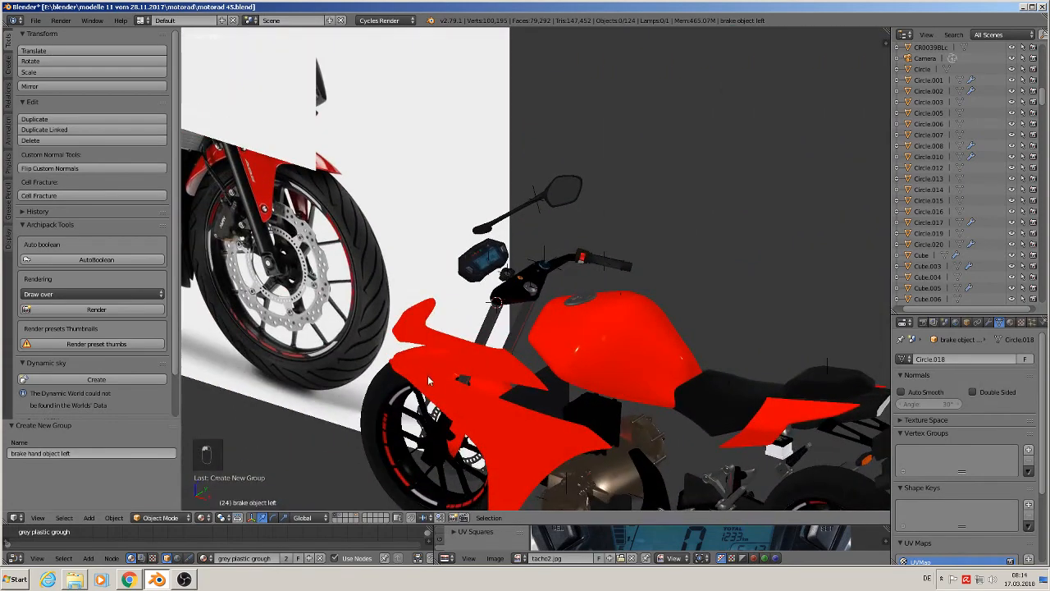
click(91, 523)
click(119, 350)
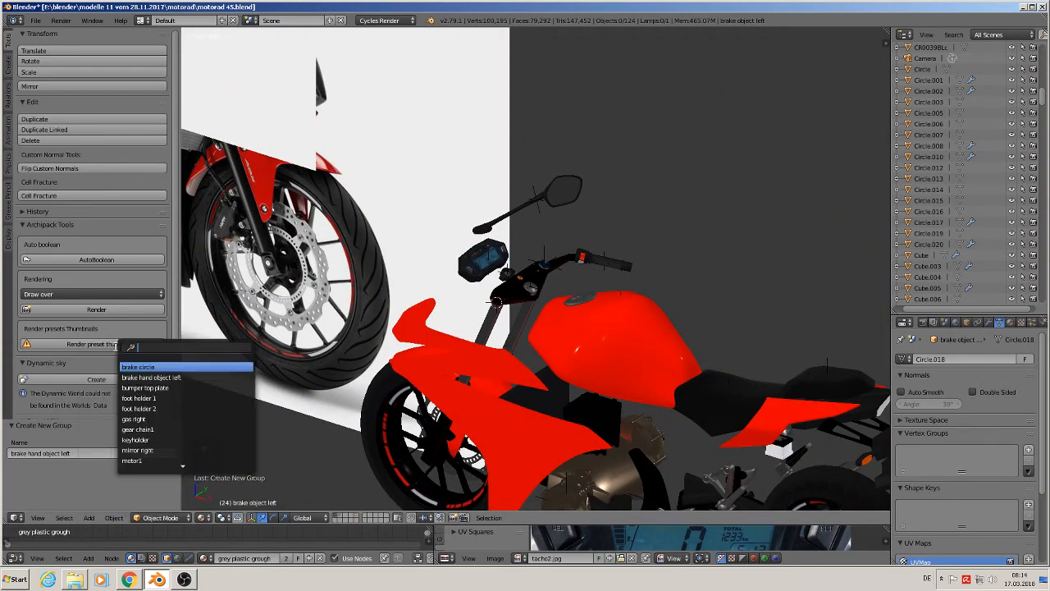
click(201, 379)
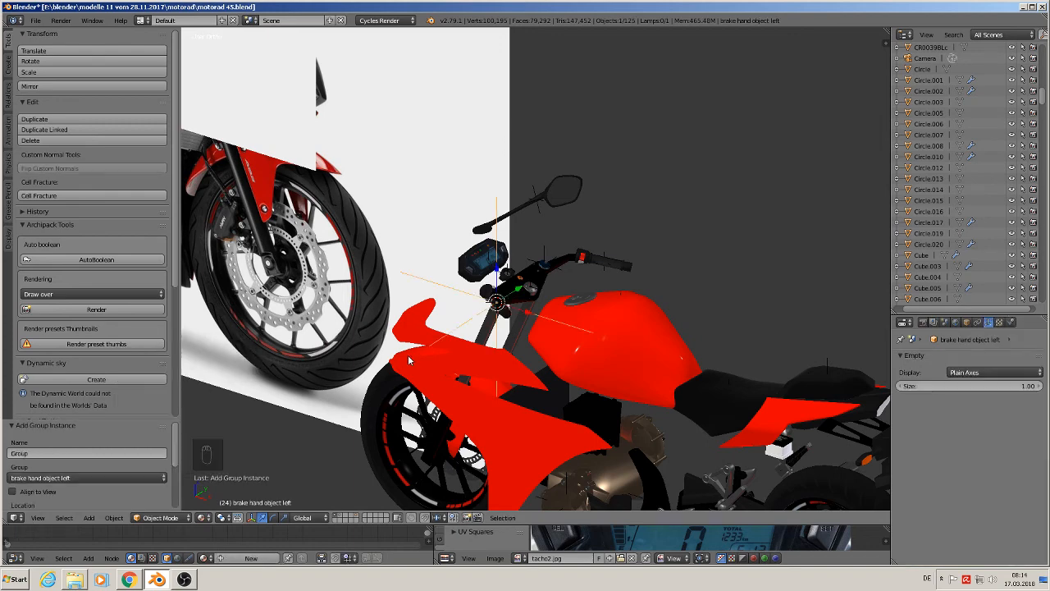
Set the instance's empty display size to 0.21 and move it in top view onto the end of the left handlebar
drag(969, 385, 909, 386)
key(KP_4)
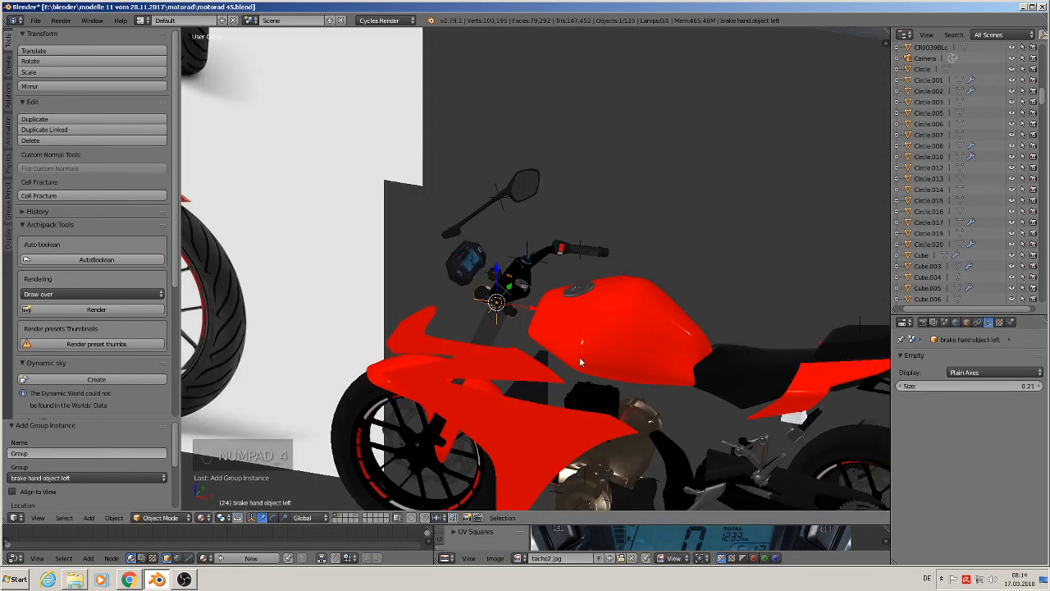
key(KP_4)
key(KP_7)
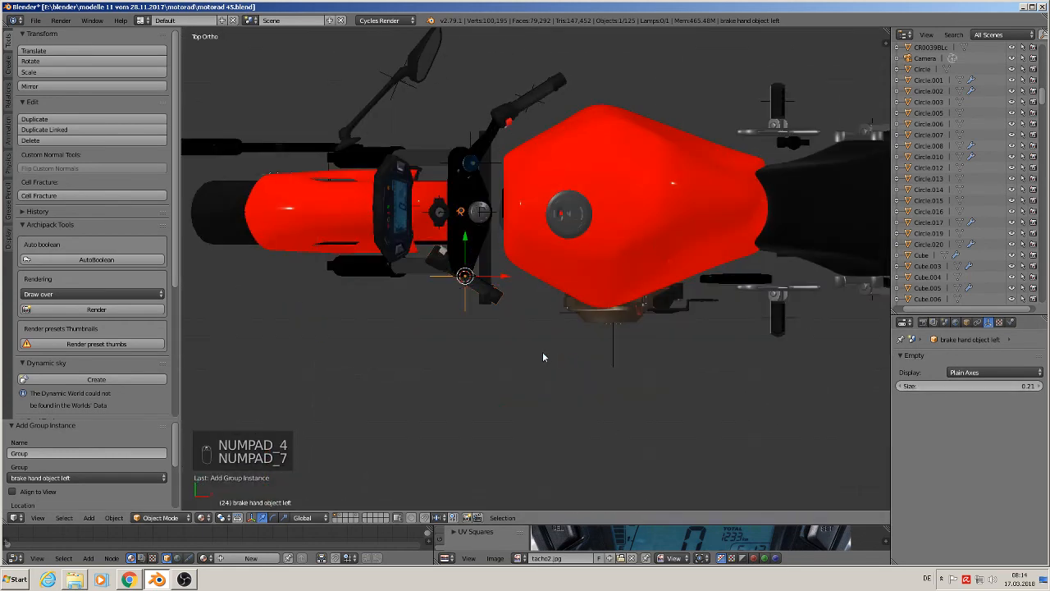
key(g)
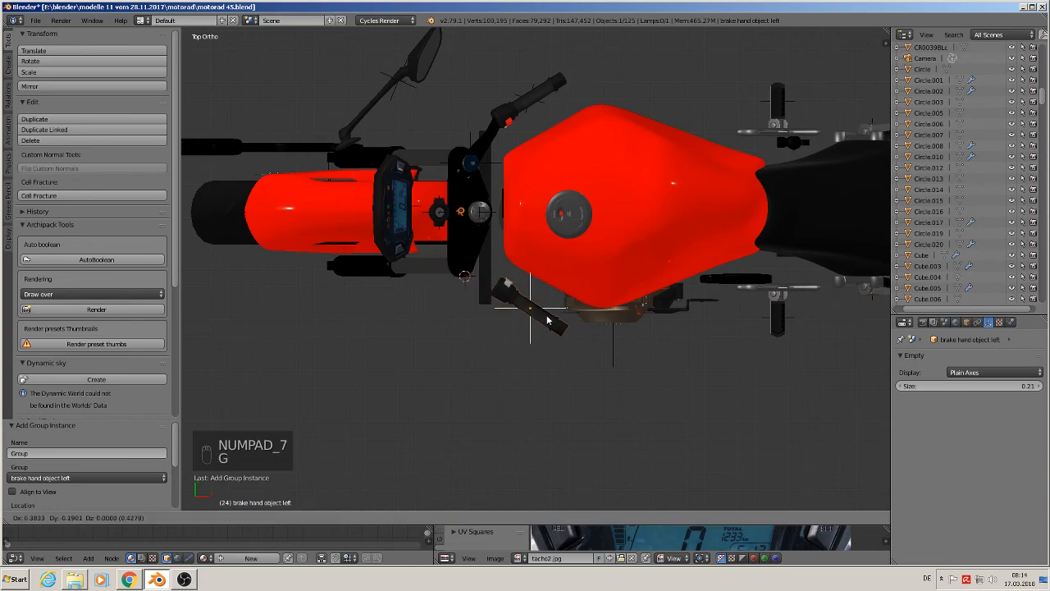
click(539, 322)
key(a)
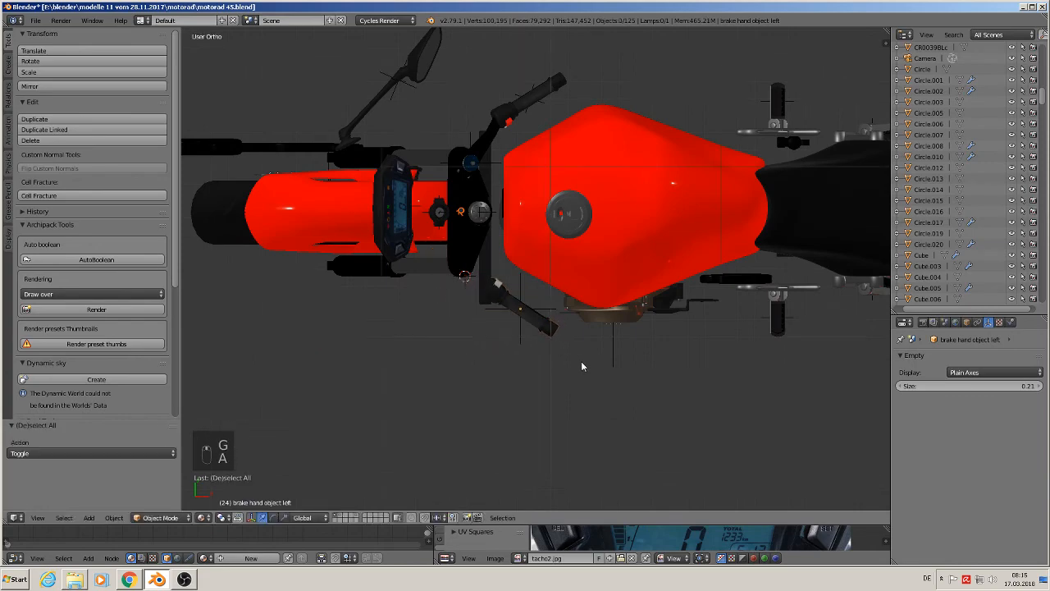
Examine the assembled motorcycle, the reference photos and the loose parts still lying around them in front view
middle_drag(581, 363, 586, 261)
scroll(586, 256, down, 5)
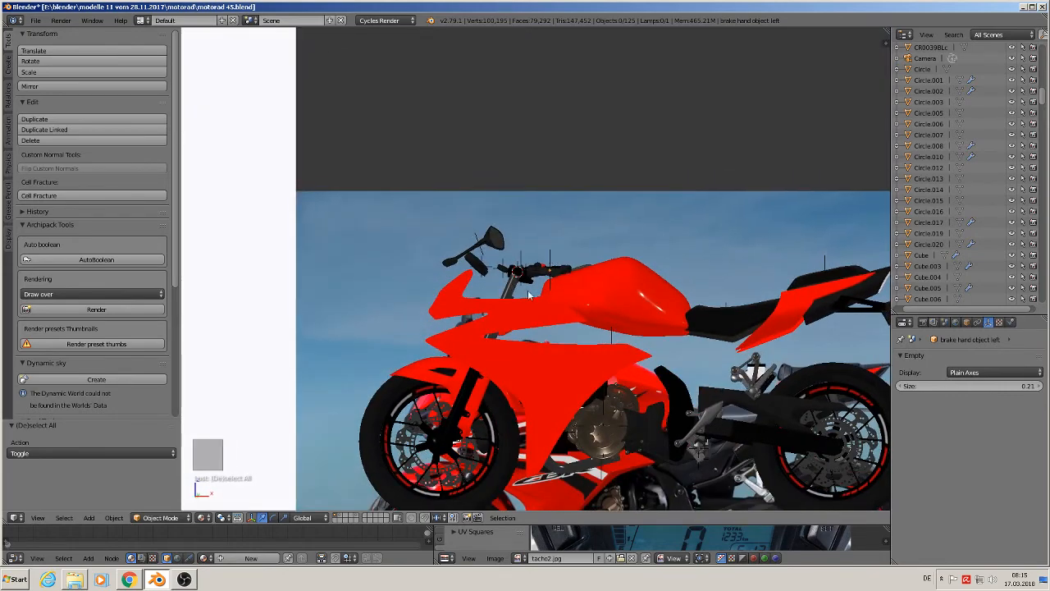
key(KP_1)
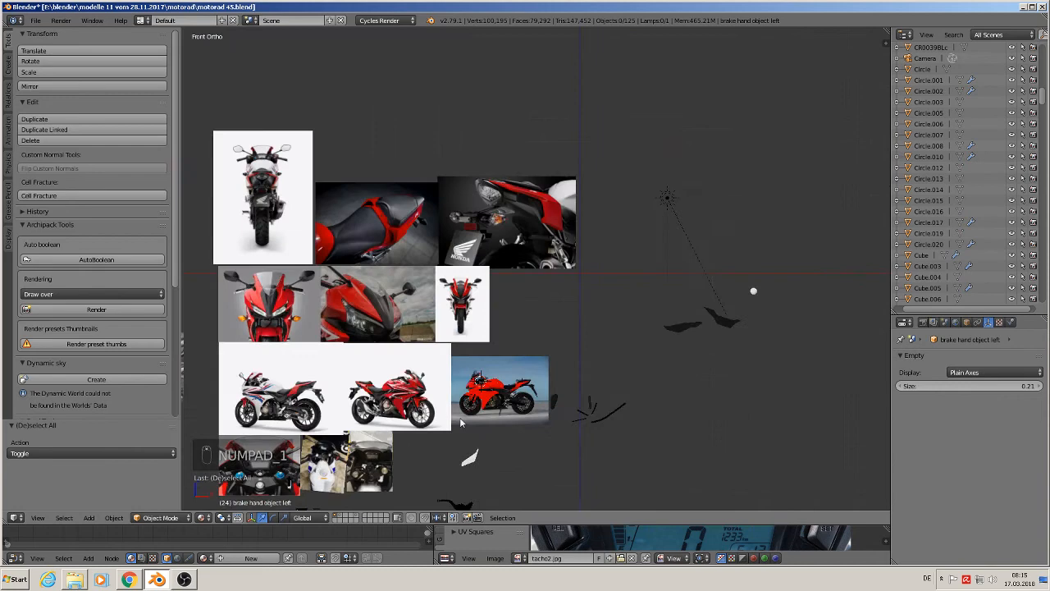
shift+middle_drag(461, 422, 628, 222)
shift+middle_drag(485, 355, 632, 293)
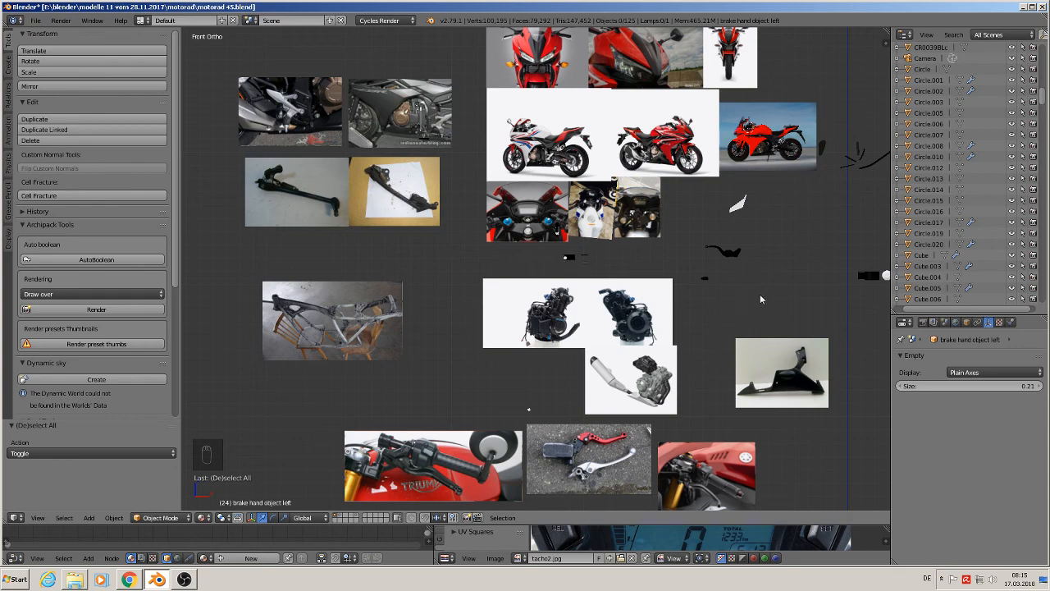
scroll(608, 256, up, 7)
scroll(555, 259, up, 2)
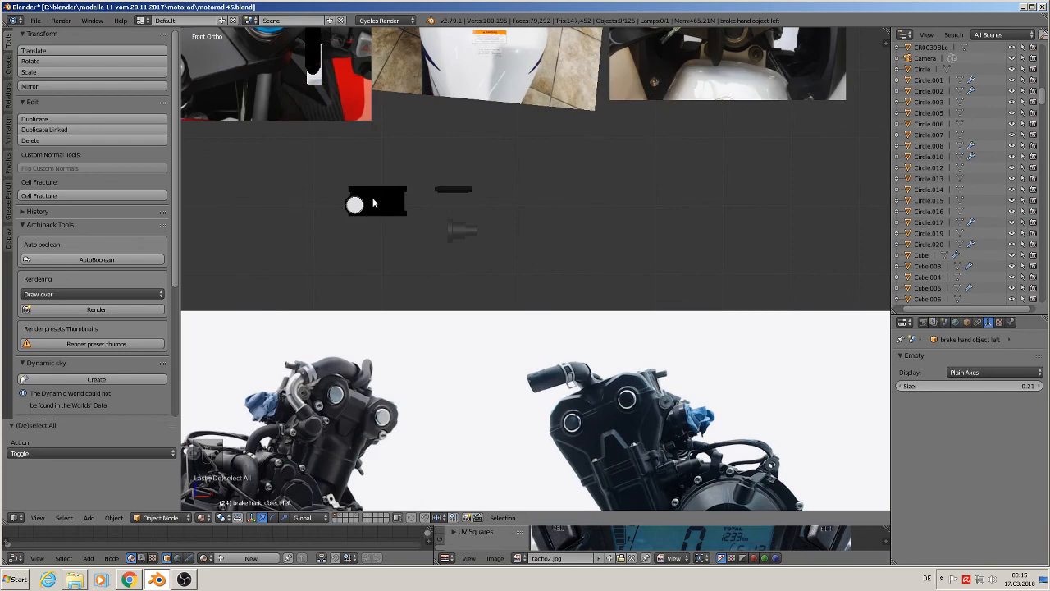
scroll(430, 257, down, 8)
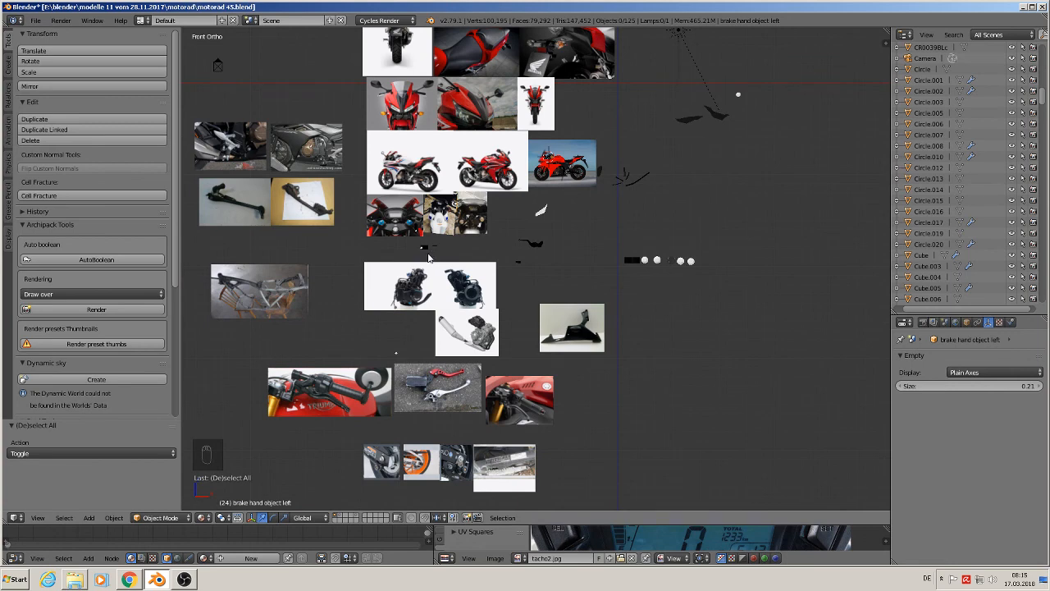
Save the motorcycle blend file
click(37, 22)
click(61, 105)
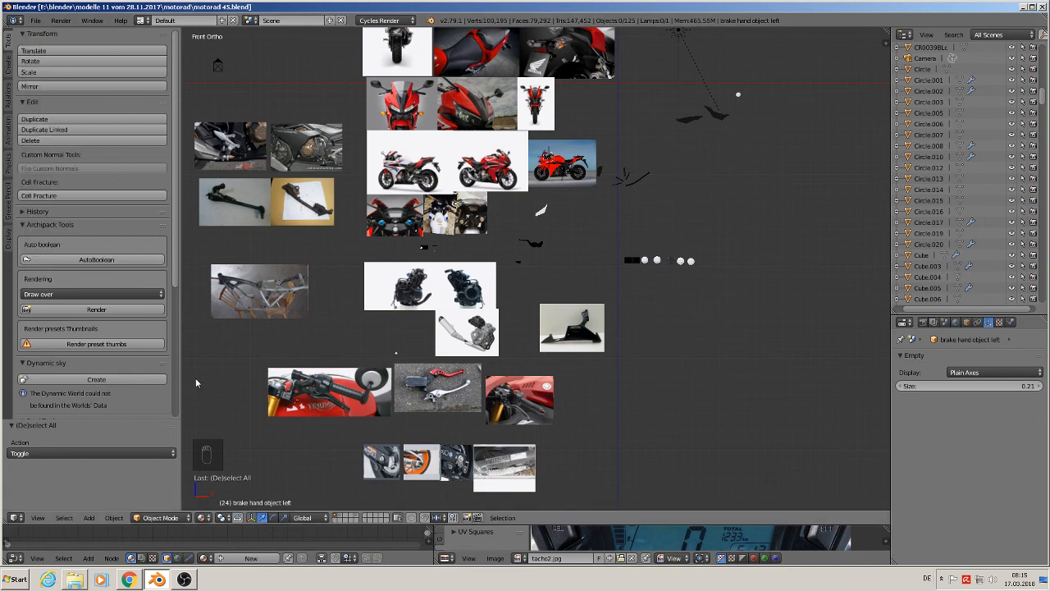